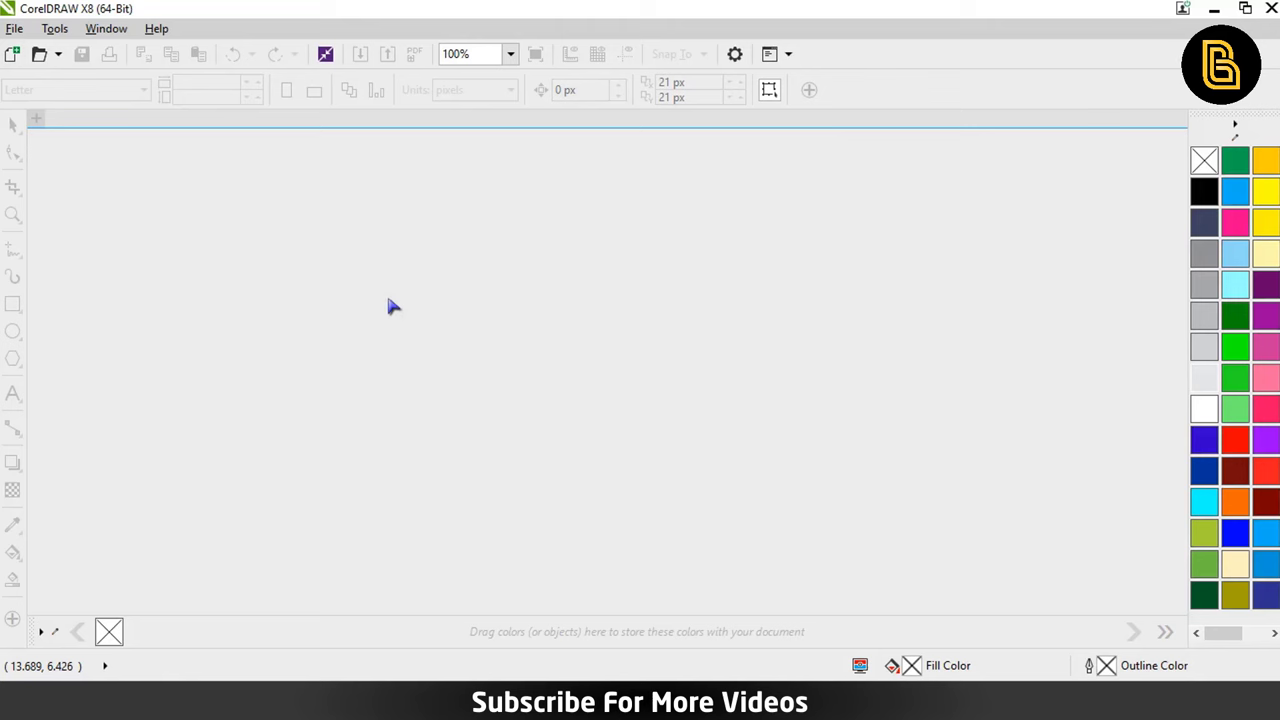
- Start a new document in inches, 3.5 wide by 2.0 high
left_click(14, 28)
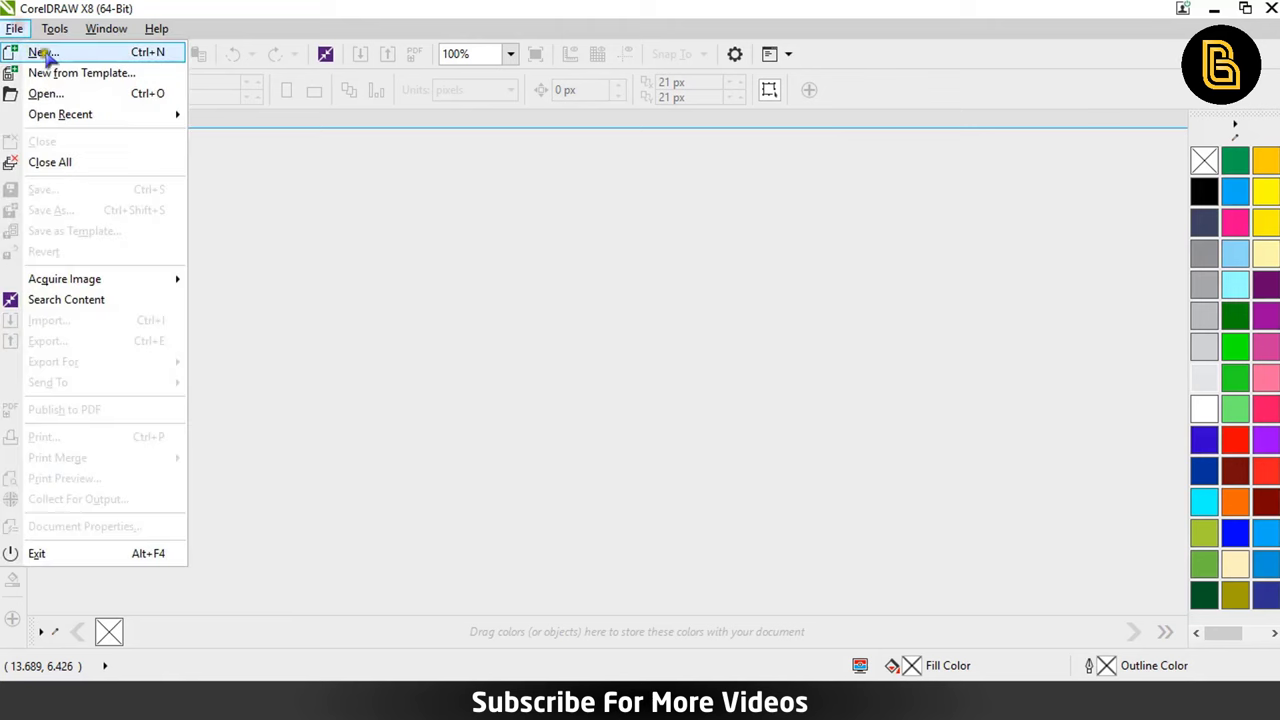
left_click(106, 58)
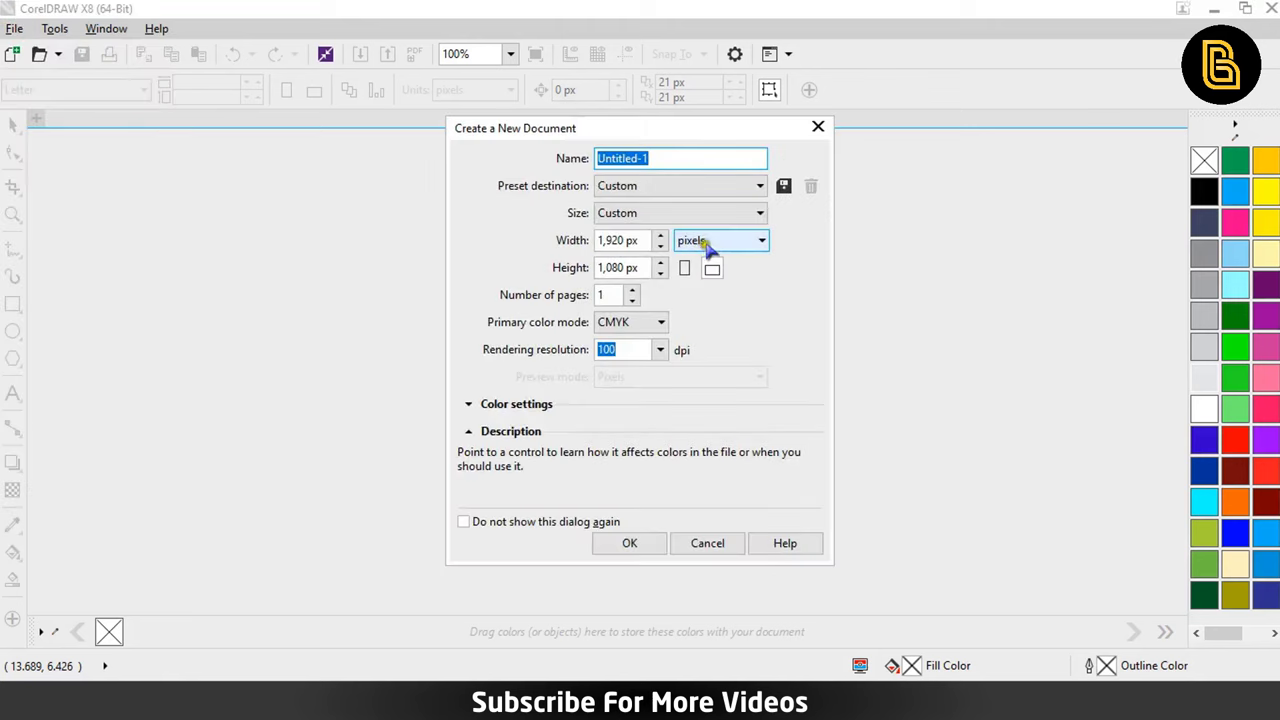
left_click(705, 241)
left_click(736, 258)
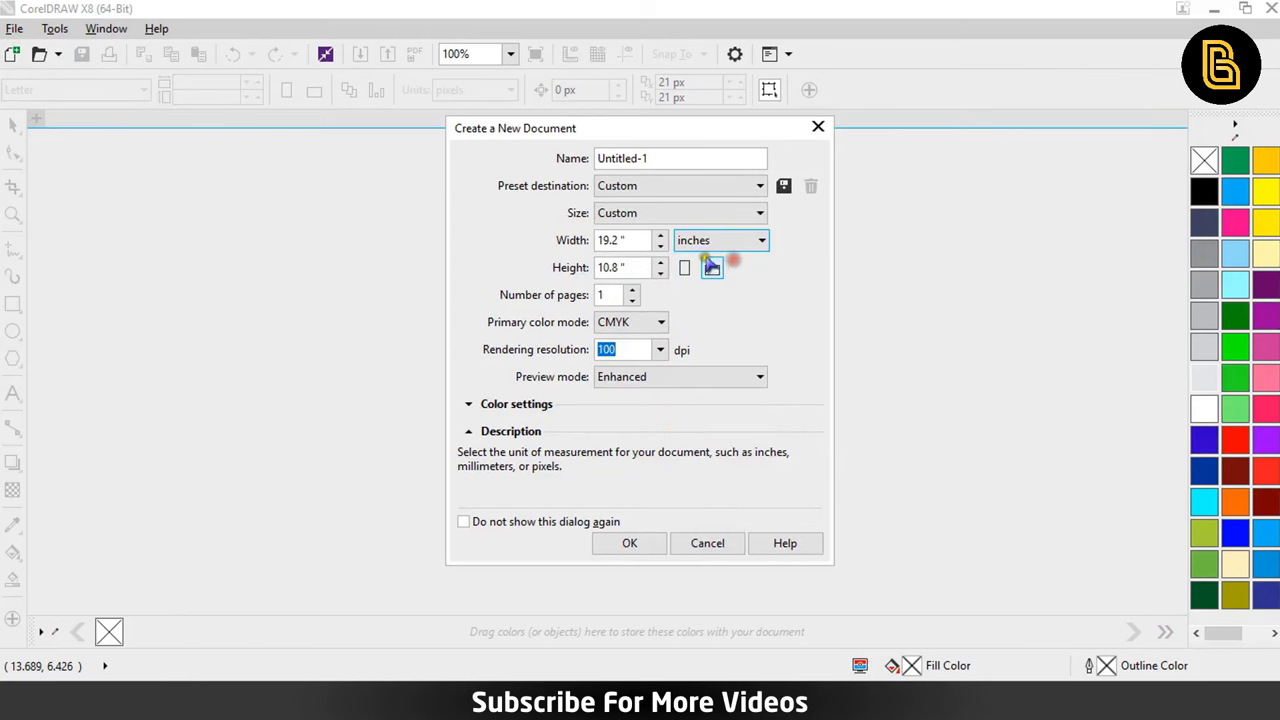
left_click_drag(632, 241, 598, 241)
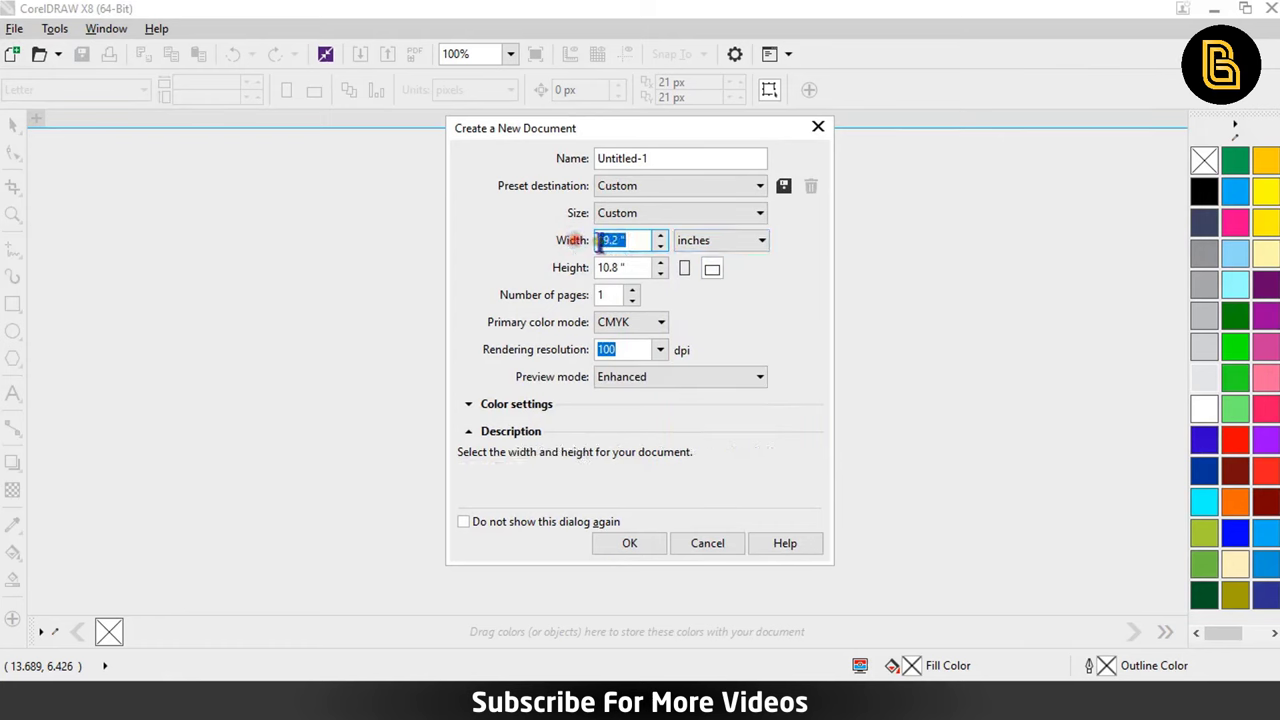
type(".5")
key("Tab")
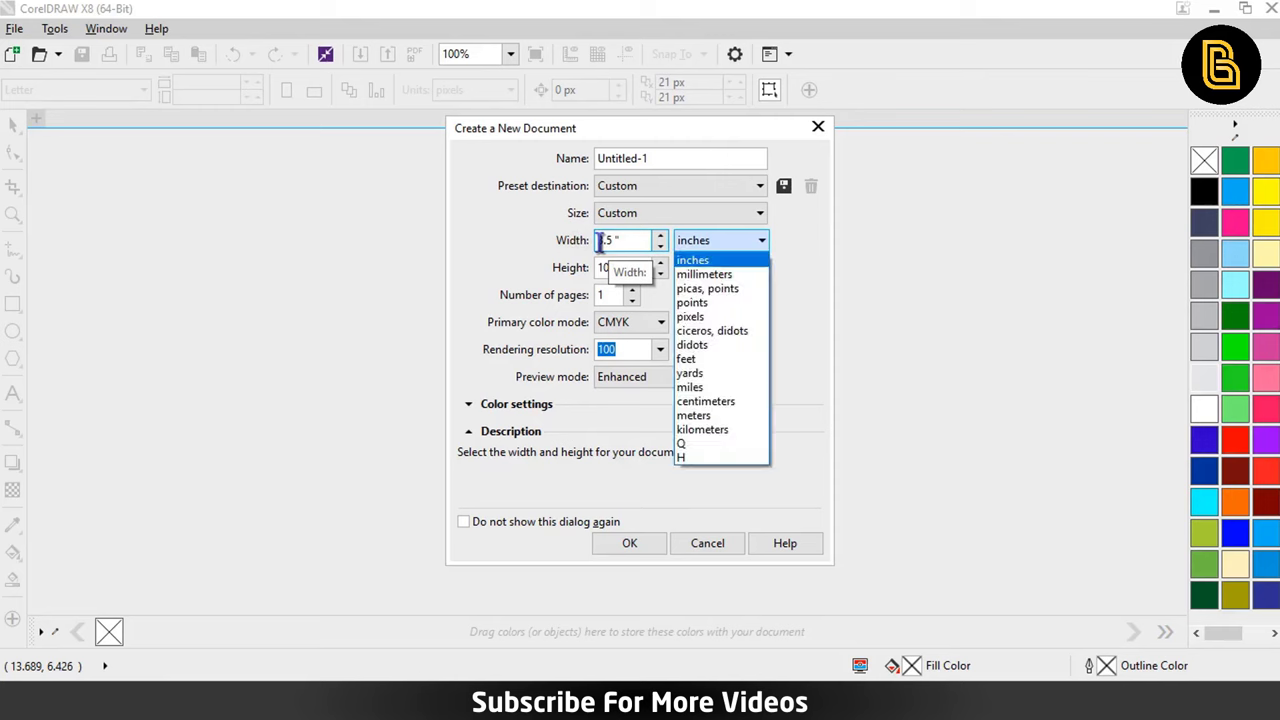
key("Tab")
type("2")
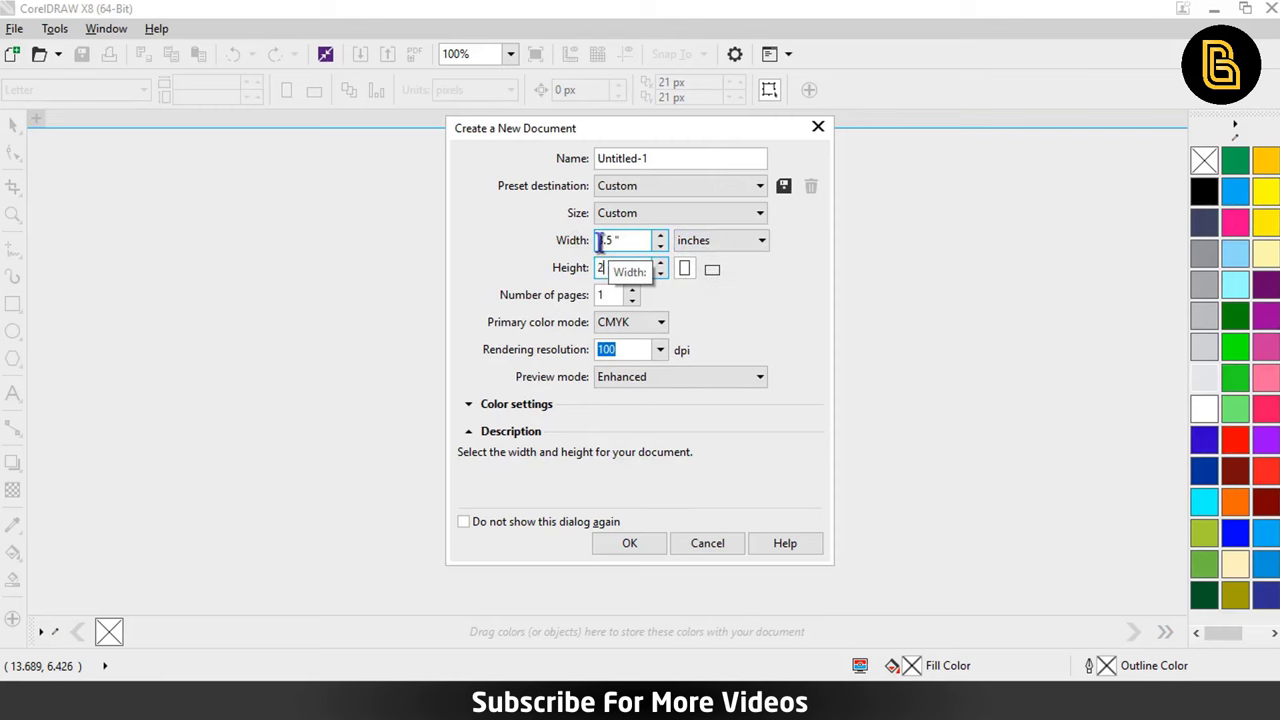
- Keep CMYK colour mode, set 500 dpi rendering resolution, and create the document
left_click(638, 322)
key("Tab")
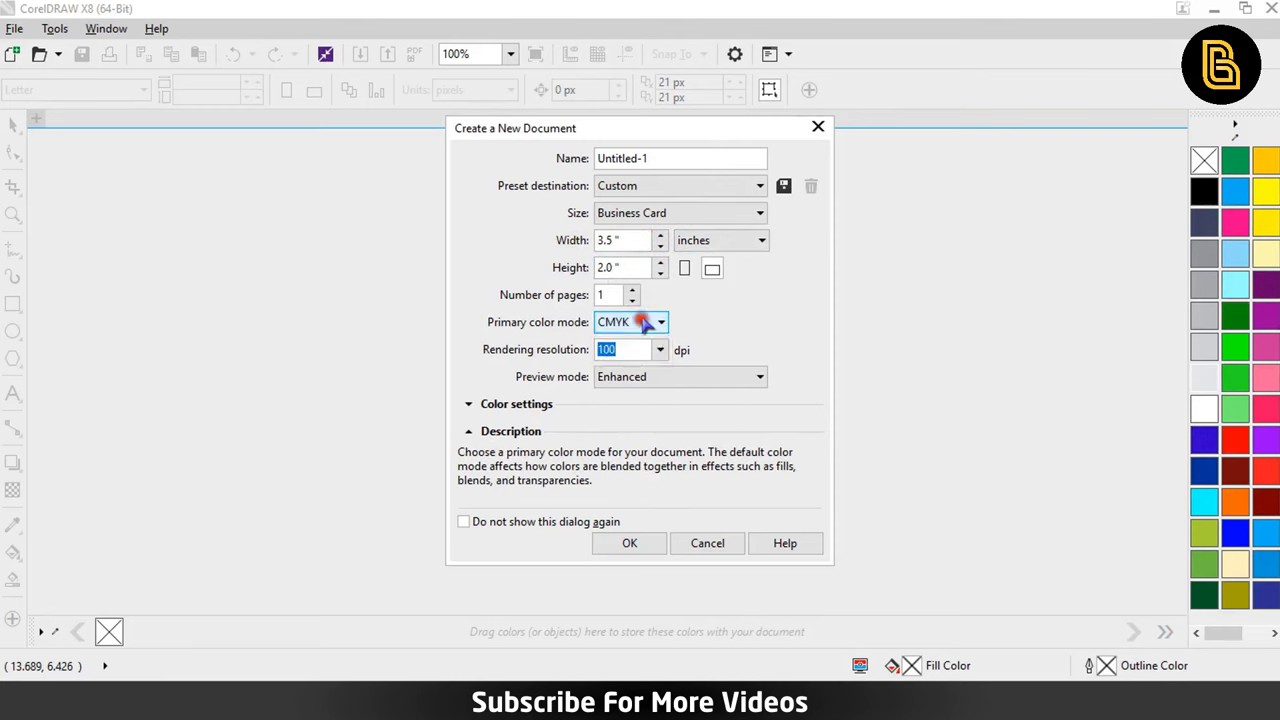
type("100")
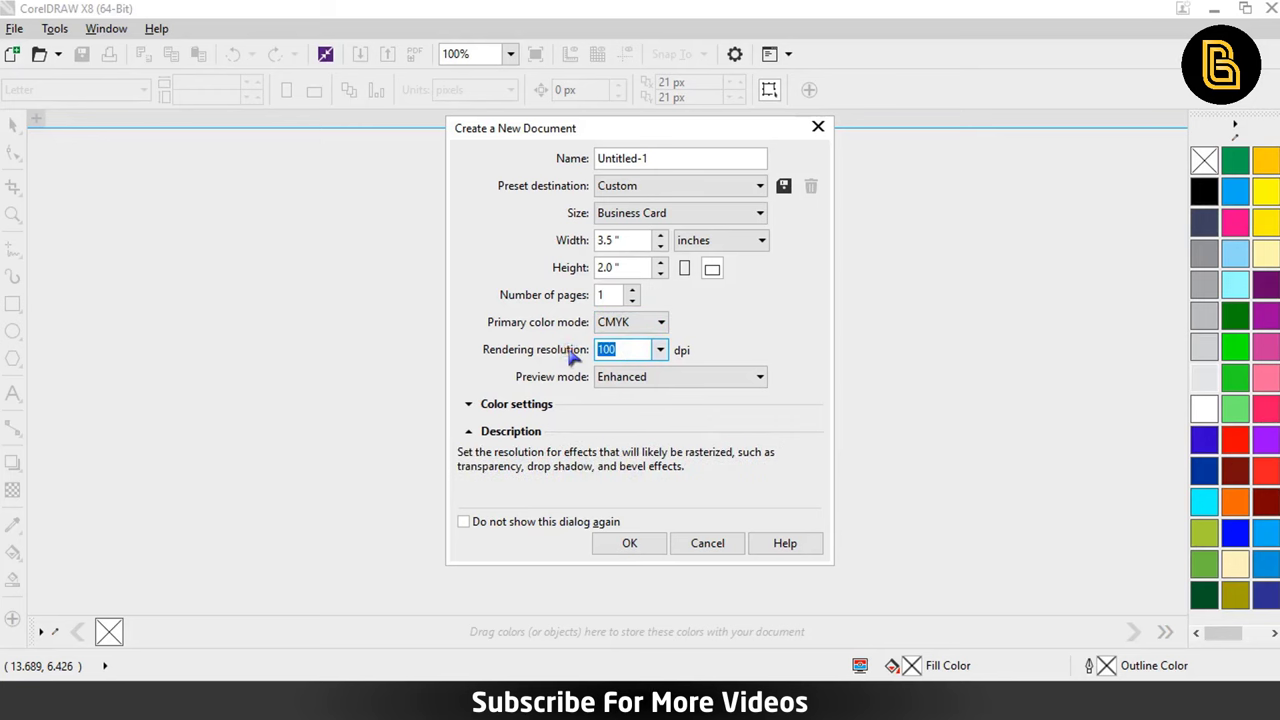
key("Tab")
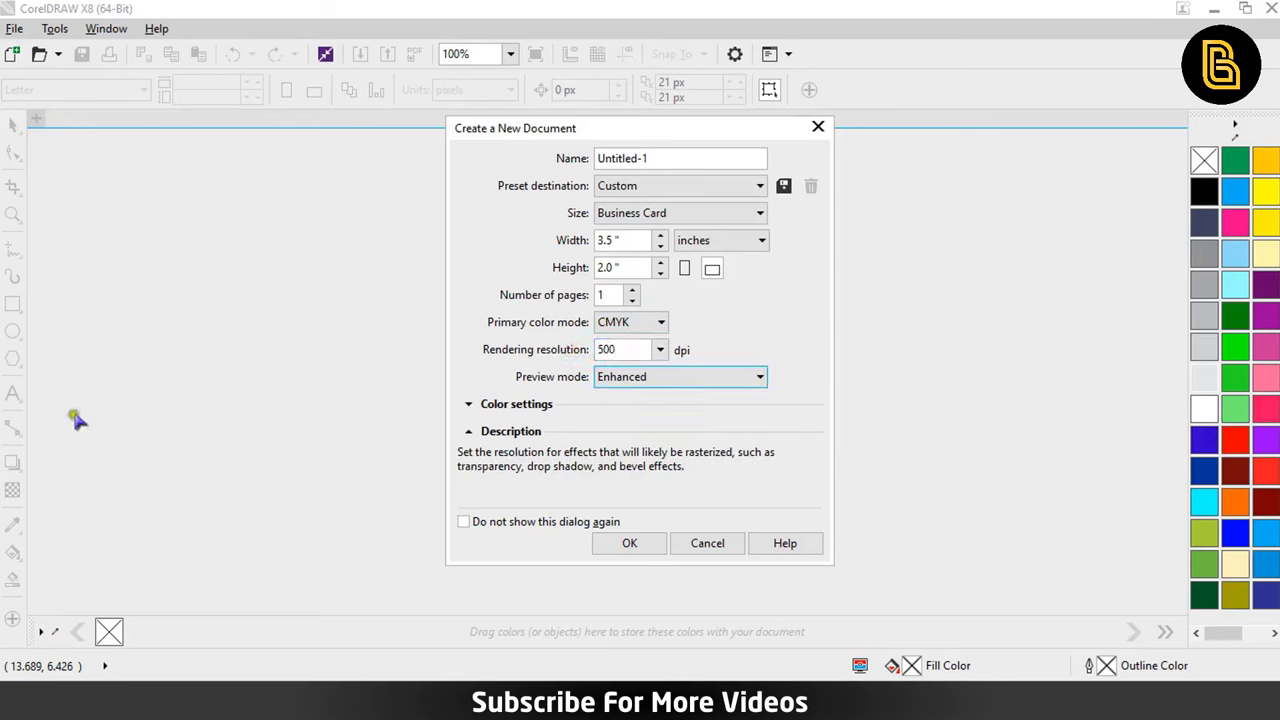
left_click(650, 545)
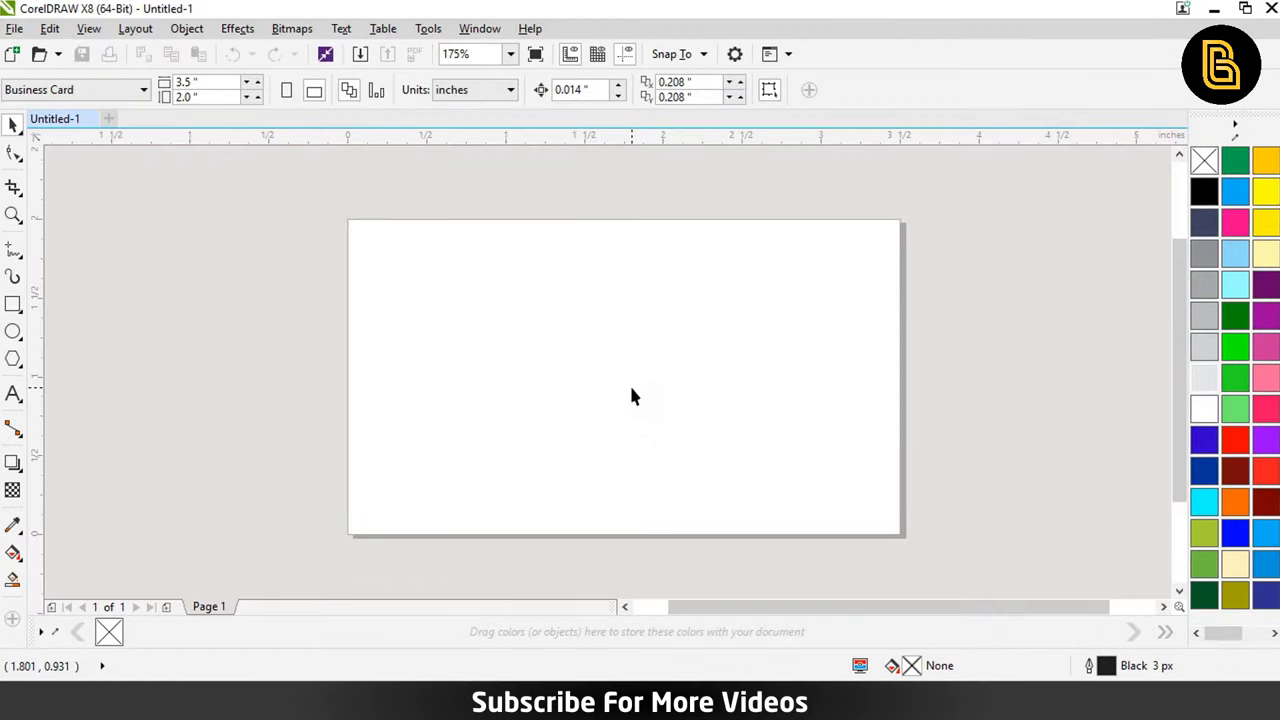
- Add a page-sized 3.5 × 2.0 inch rectangle filled white with no outline
double_click(13, 305)
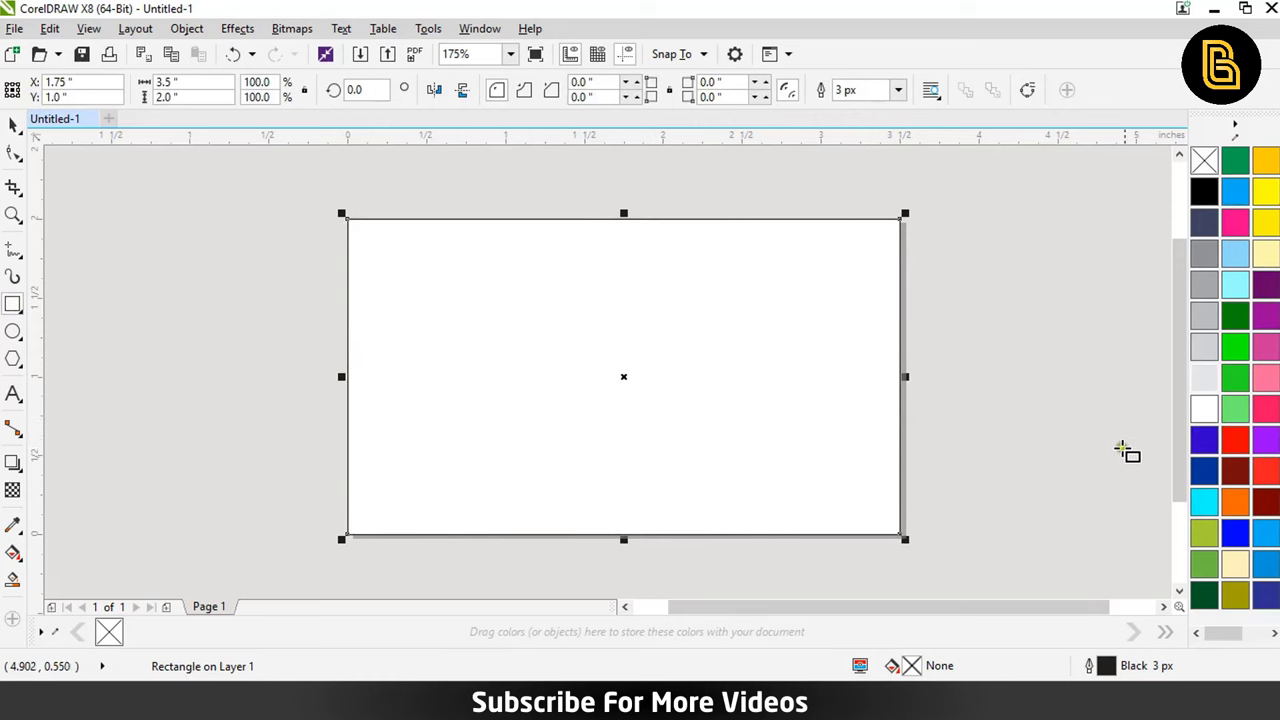
left_click(1206, 410)
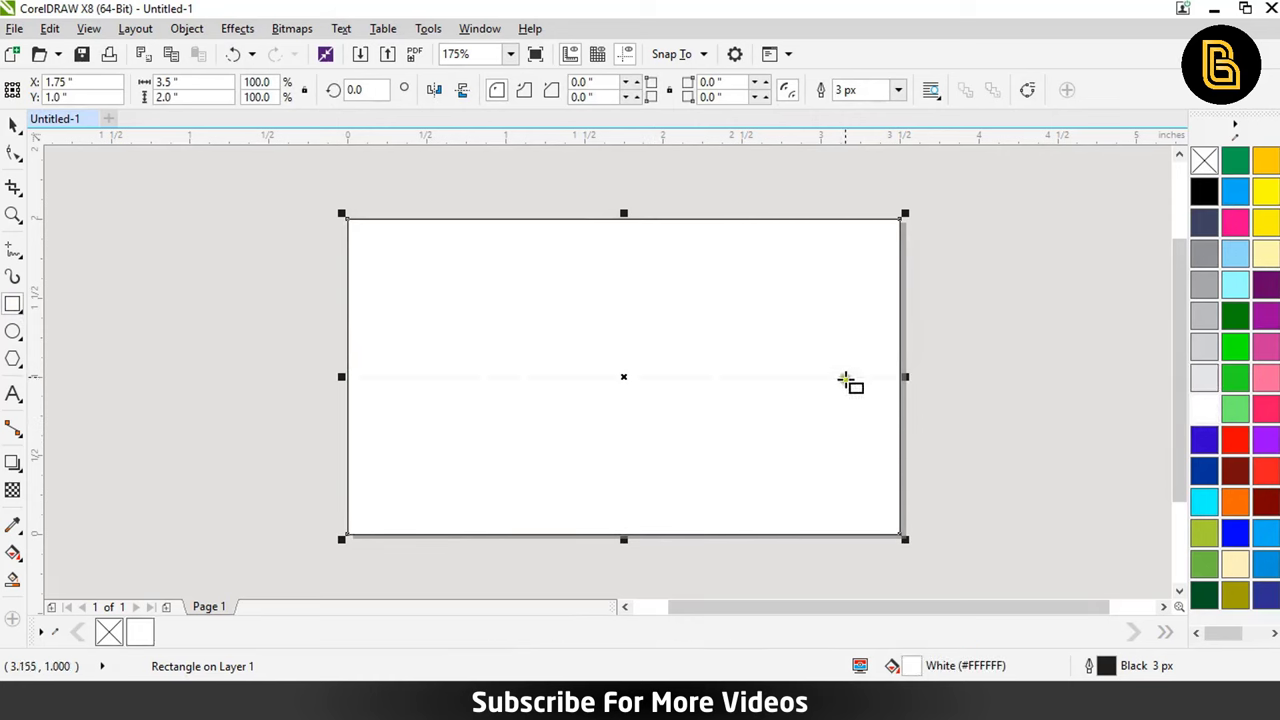
right_click(1206, 163)
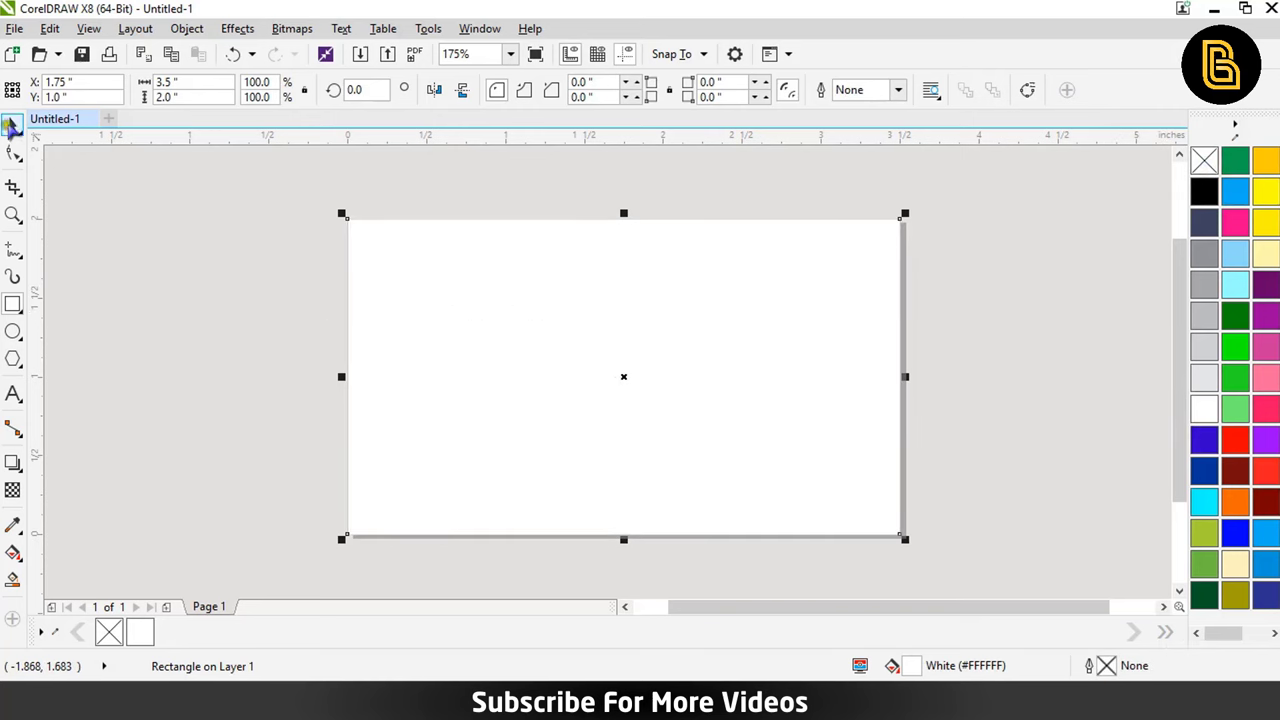
- Narrow the rectangle into a 0.6 inch wide left strip with a black outline
left_click_drag(903, 377, 450, 377)
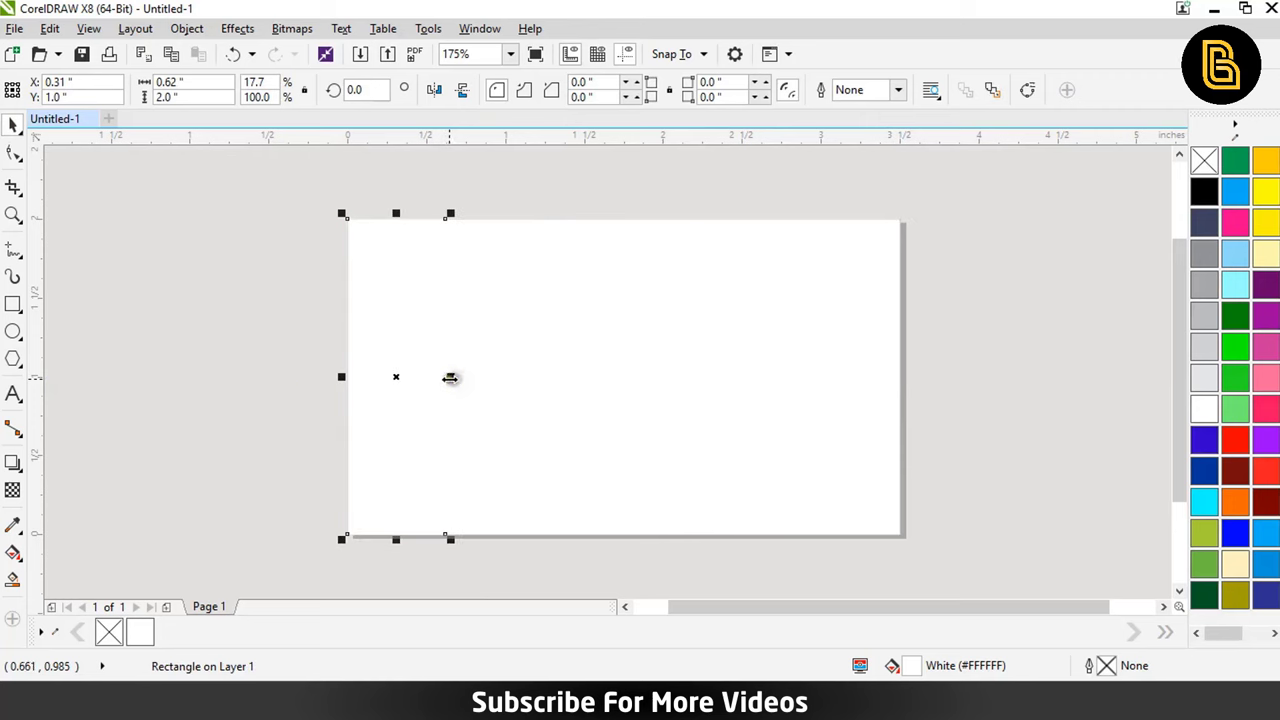
left_click(411, 279)
left_click(170, 82)
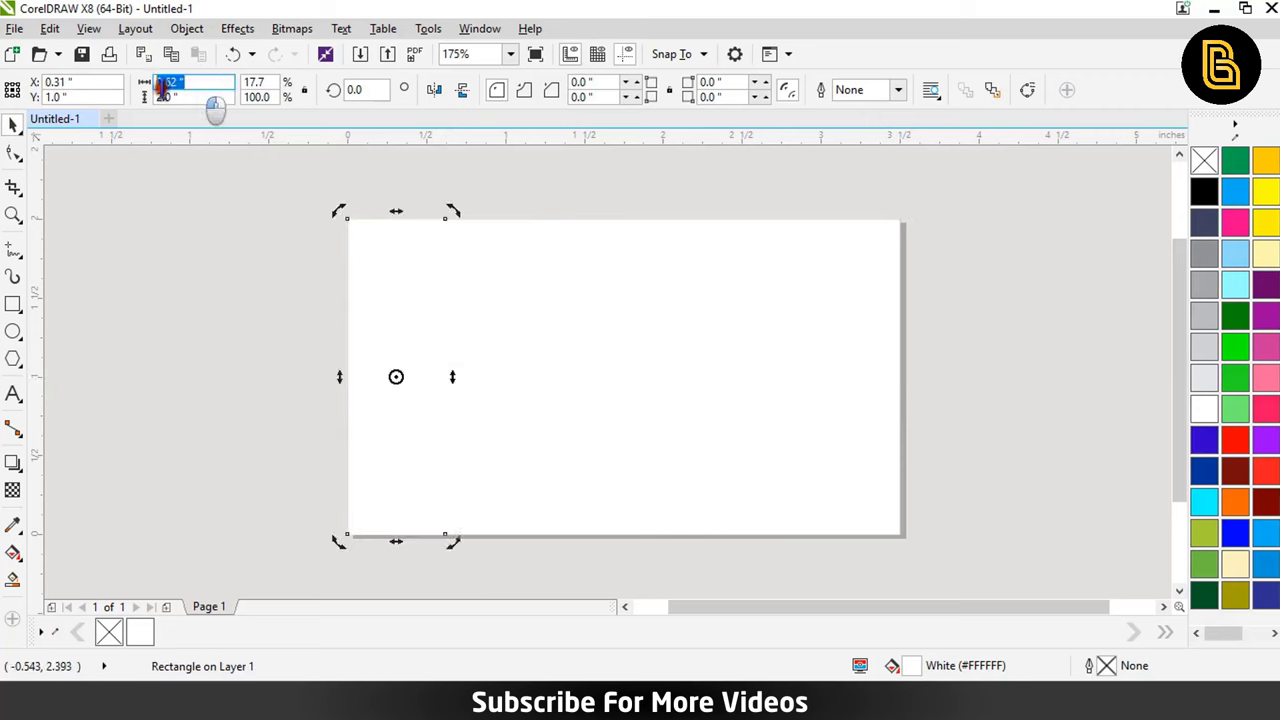
type(".6")
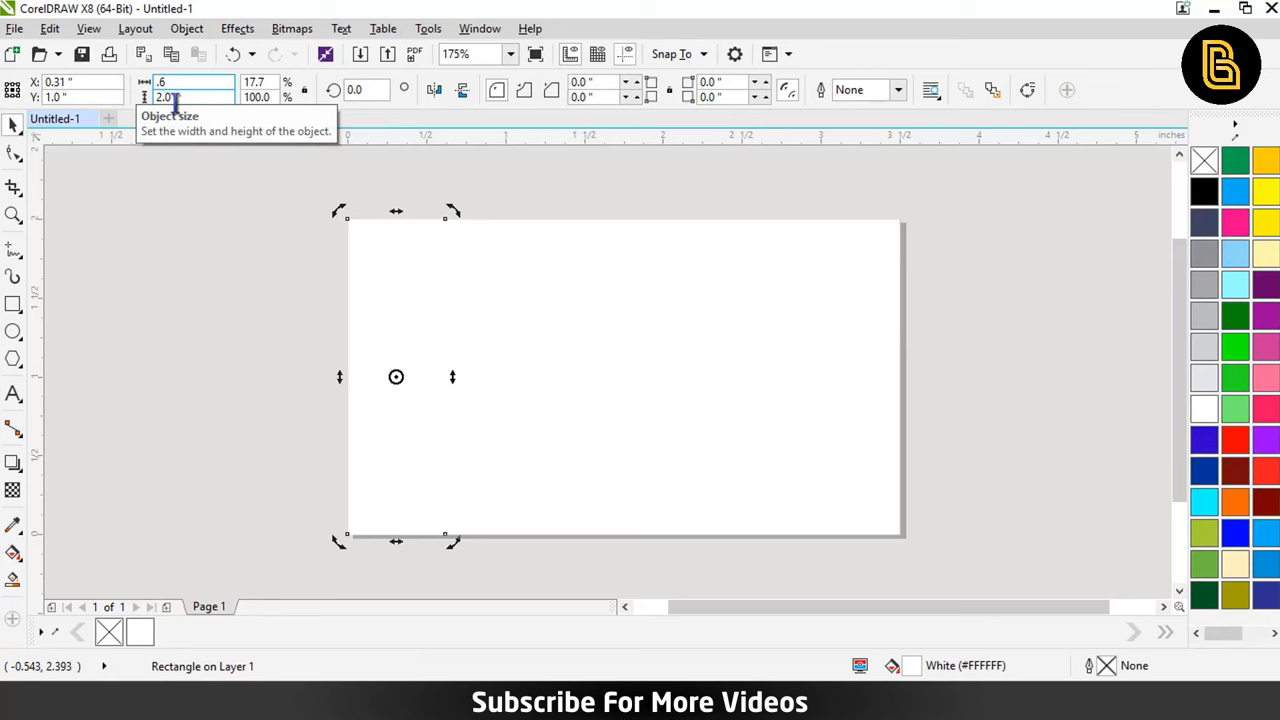
key("Return")
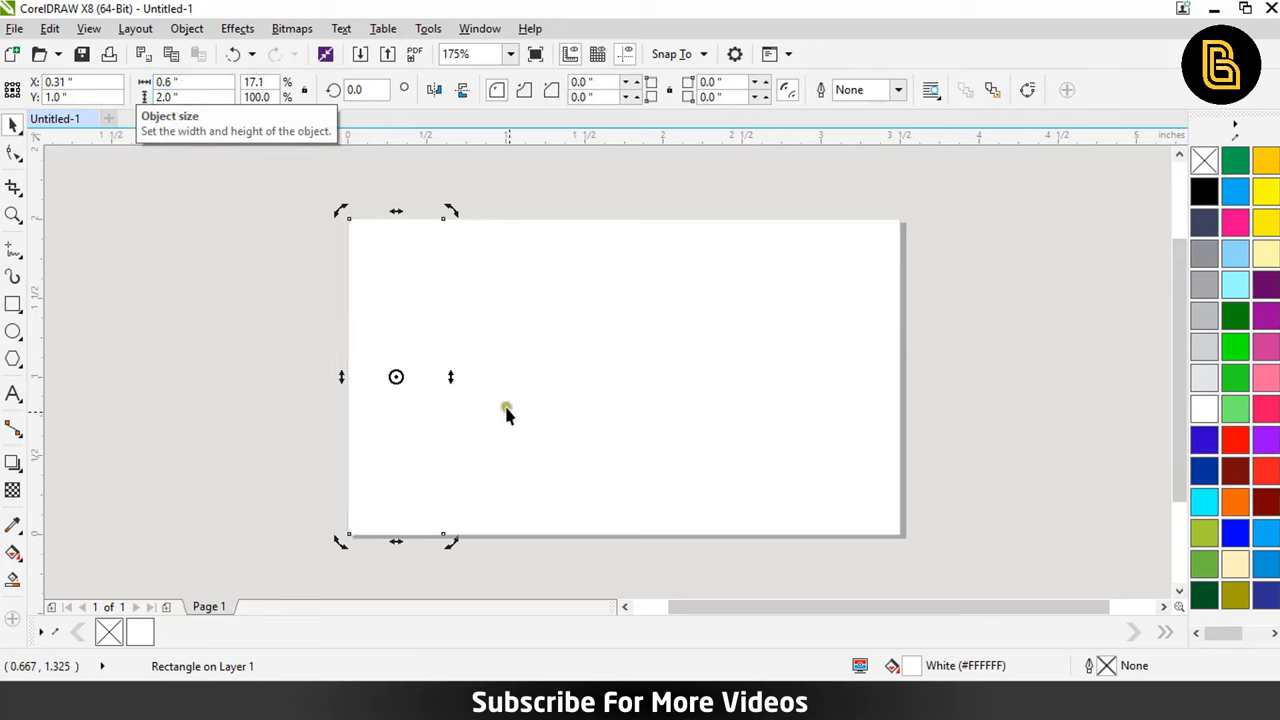
right_click(1206, 222)
left_click(243, 266)
left_click(395, 252)
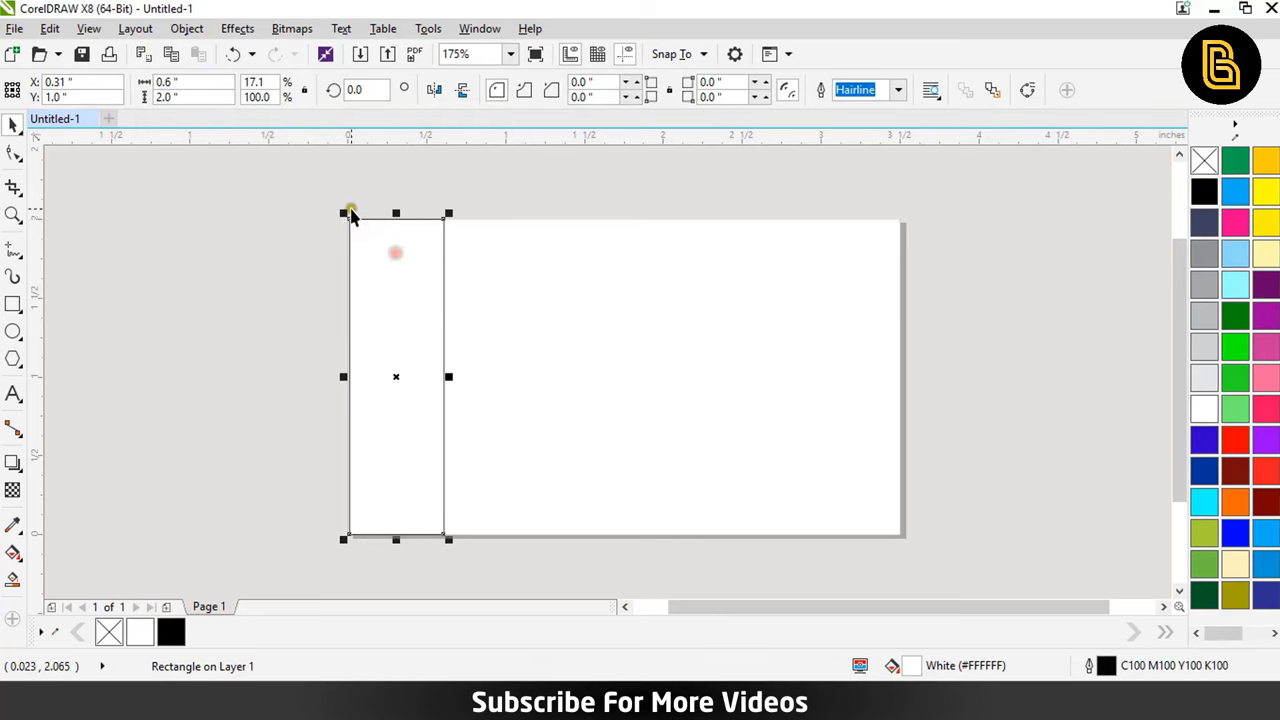
scroll(349, 215, "up", 5)
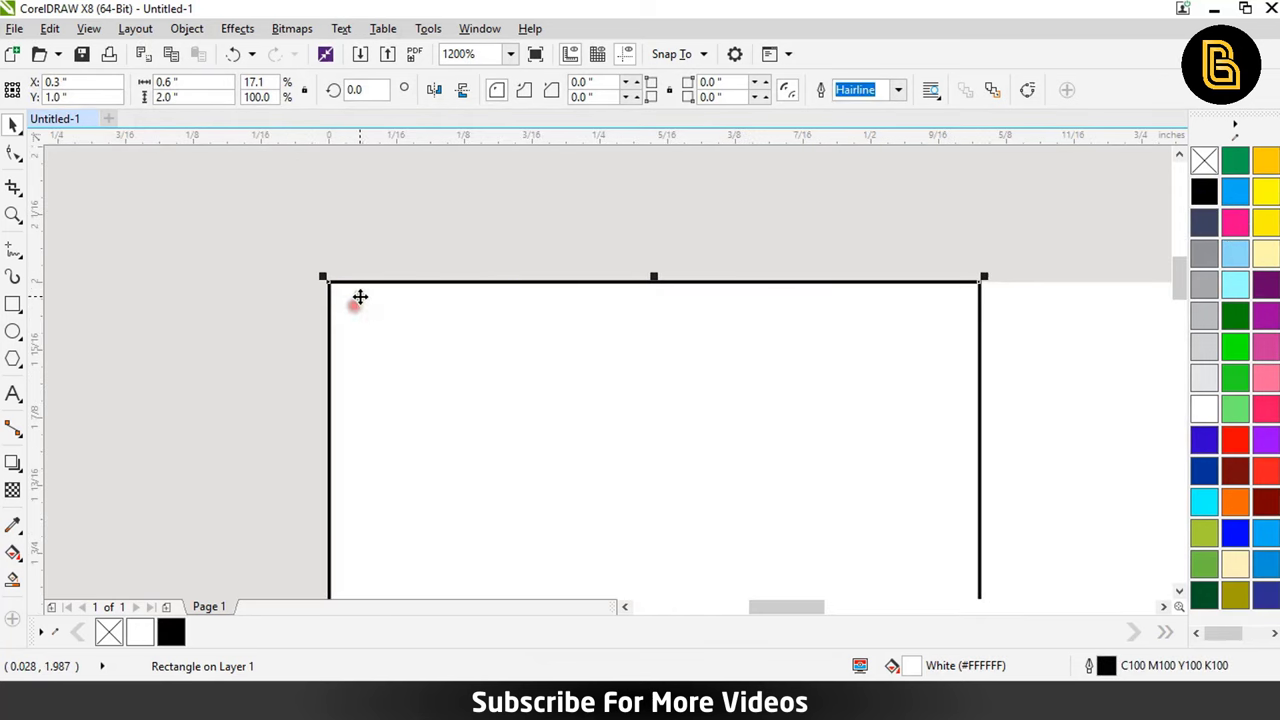
scroll(367, 296, "down", 3)
scroll(469, 337, "down", 1)
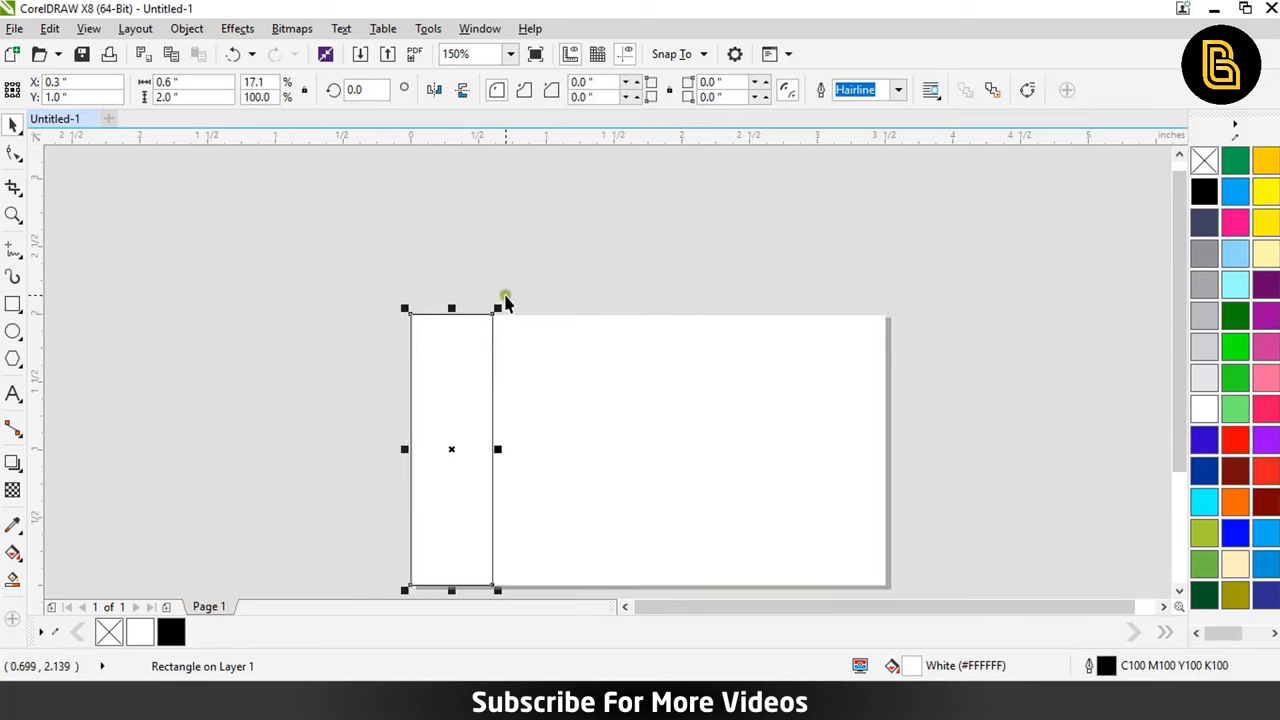
left_click_drag(508, 400, 510, 346)
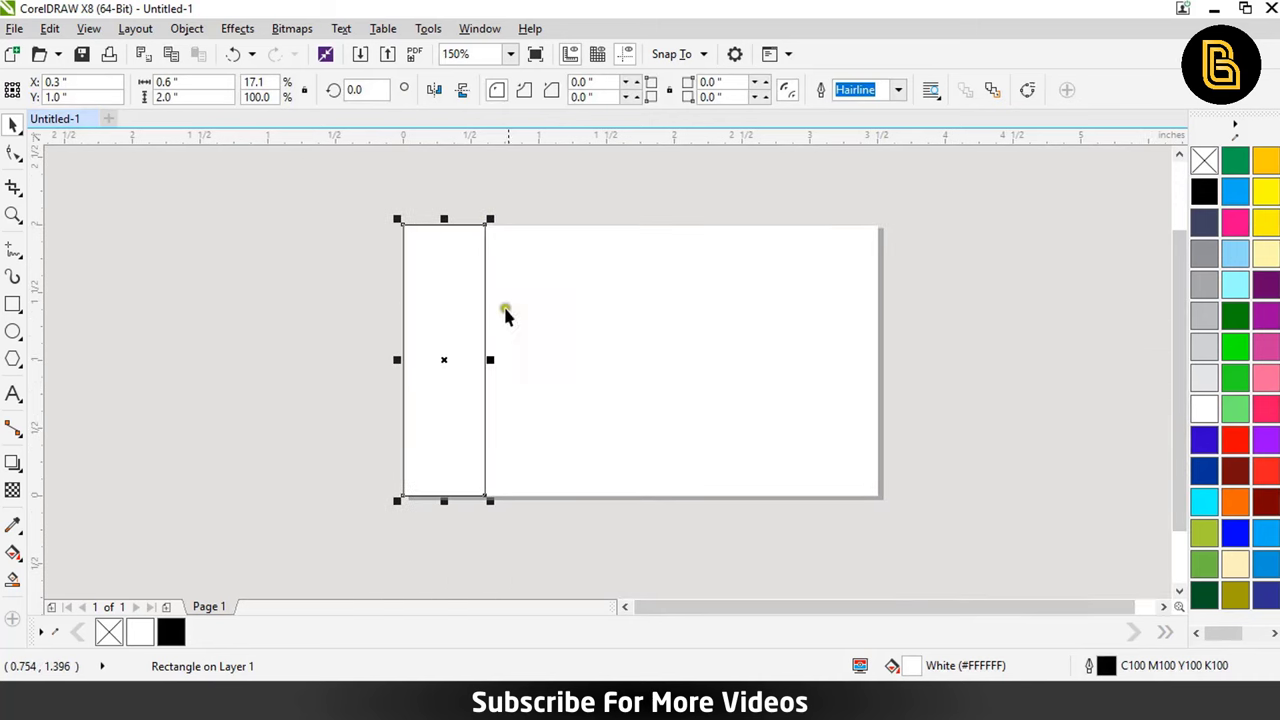
- Mirror-copy the strip beside it and set the copy's width to 0.45 inch
left_click(436, 325)
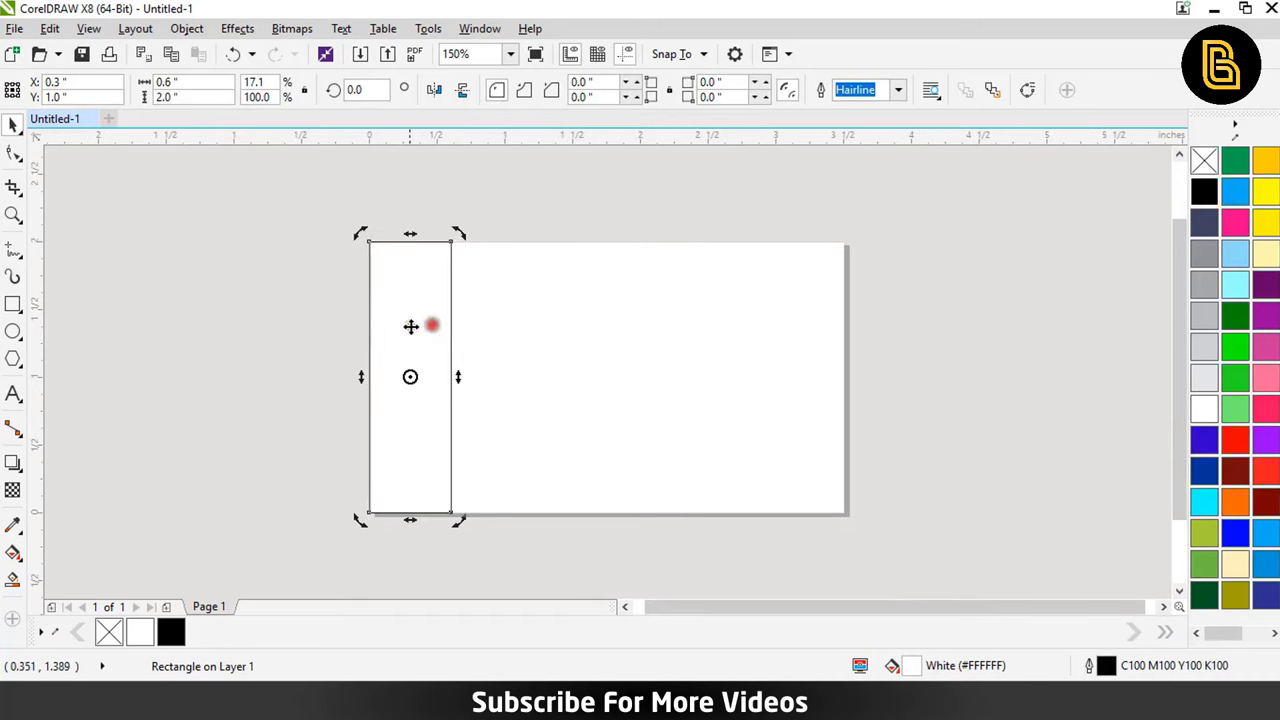
left_click(393, 323)
left_click_drag(358, 379, 479, 396)
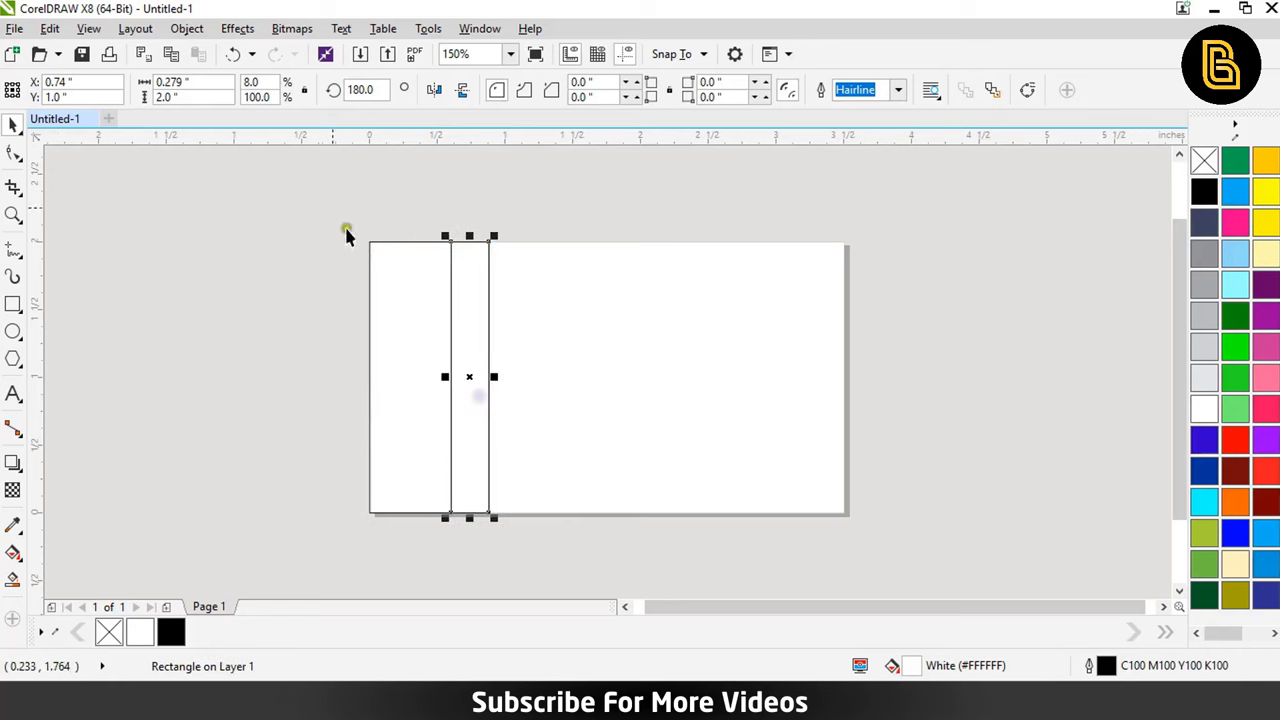
double_click(172, 82)
key("BackSpace")
type(".45")
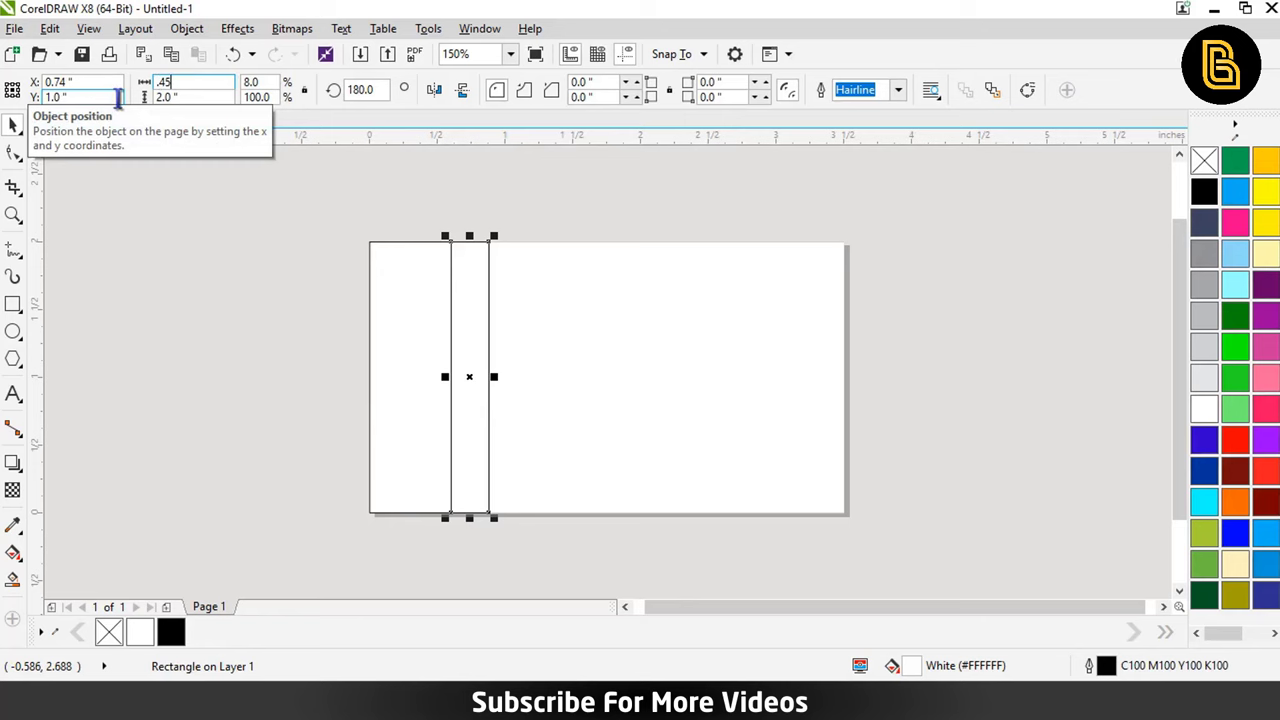
key("Return")
left_click_drag(465, 284, 497, 280)
- Snap the 0.45 inch strip flush against the first strip's edge
scroll(497, 280, "up", 2)
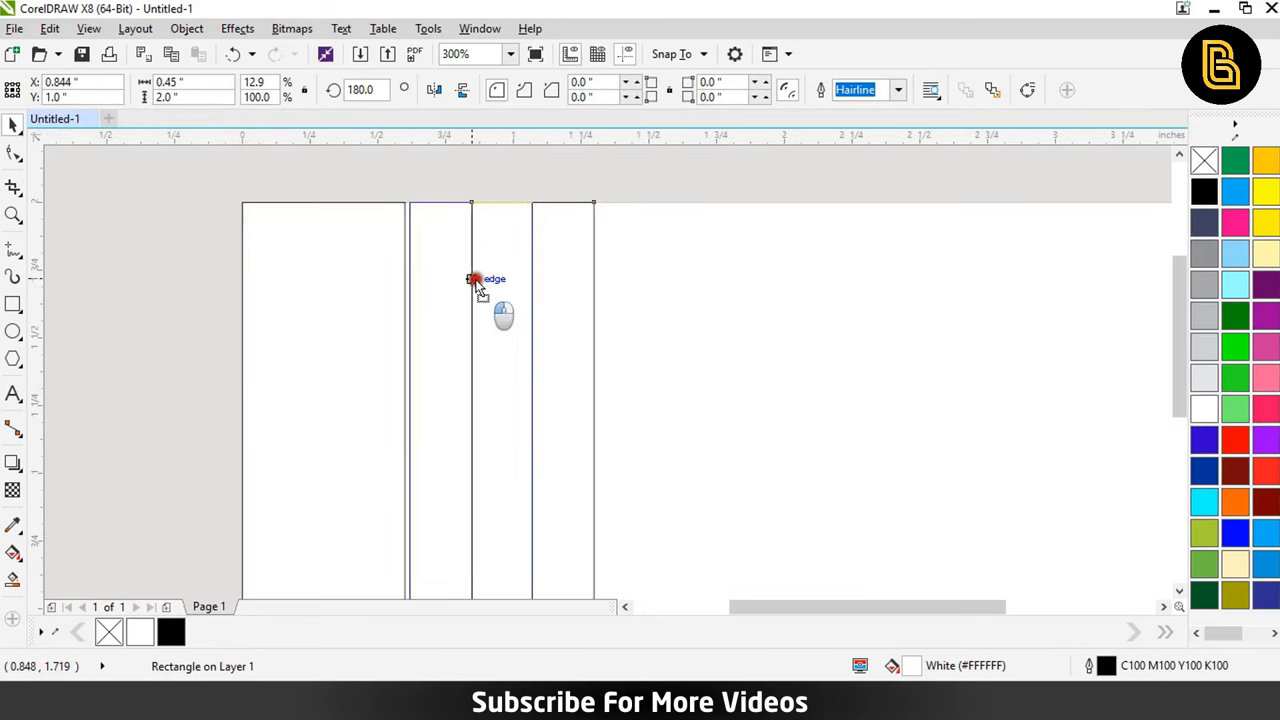
left_click_drag(476, 281, 591, 292)
scroll(482, 279, "down", 2)
scroll(486, 315, "up", 2)
scroll(591, 291, "down", 2)
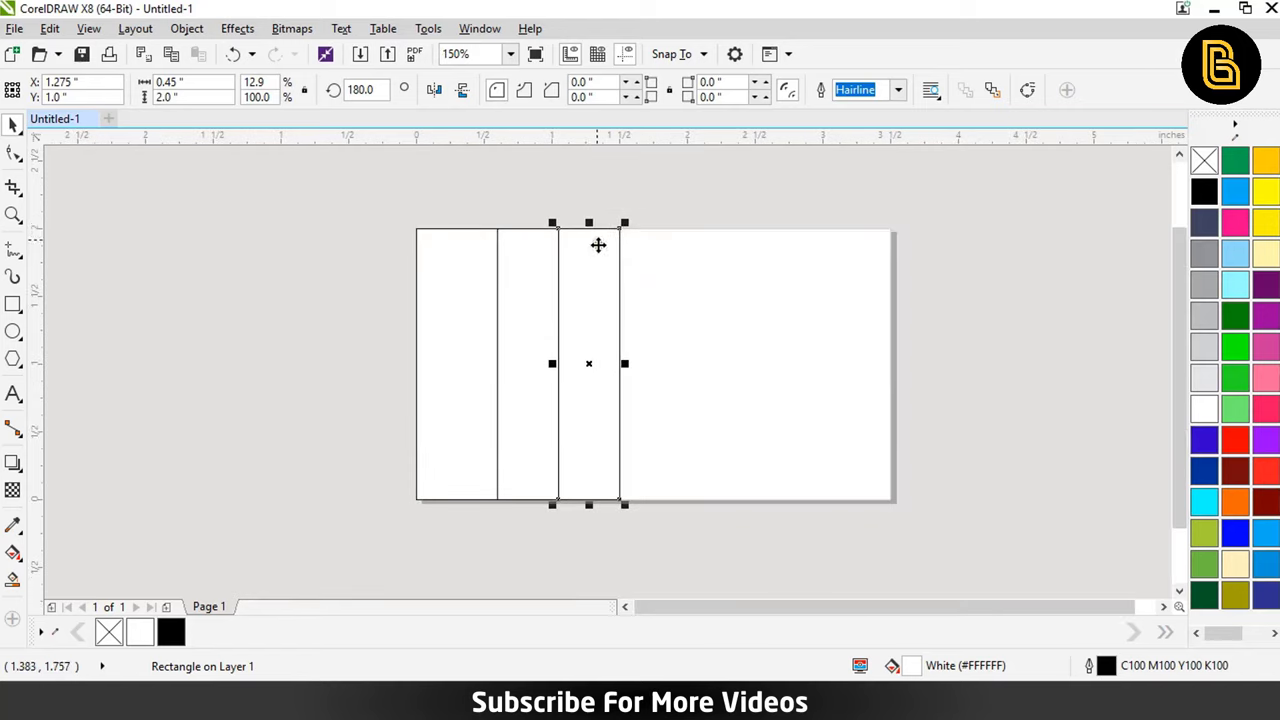
left_click(583, 203)
left_click(591, 270)
scroll(583, 256, "up", 2)
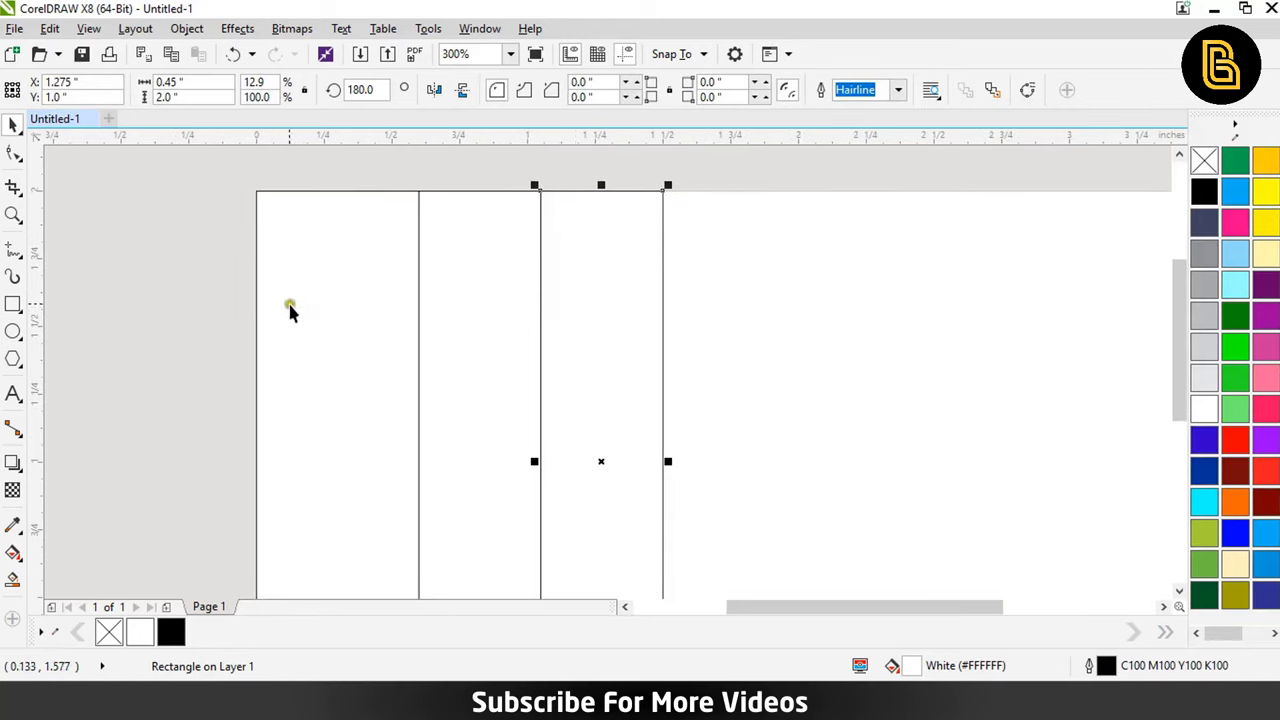
left_click(240, 296)
- Draw a 0.6 inch square at the page's top-left corner
left_click(12, 305)
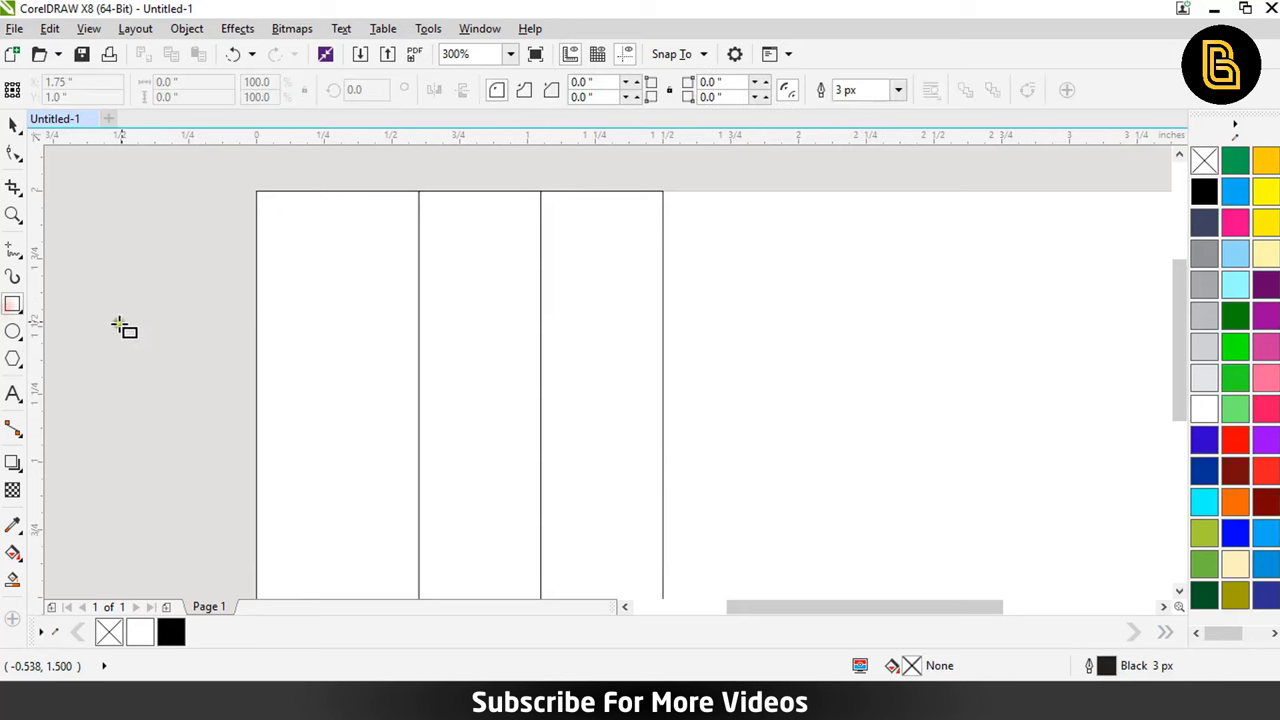
mouse_move(257, 191)
left_mouse_down()
mouse_move(420, 317)
mouse_move(418, 353)
left_mouse_up()
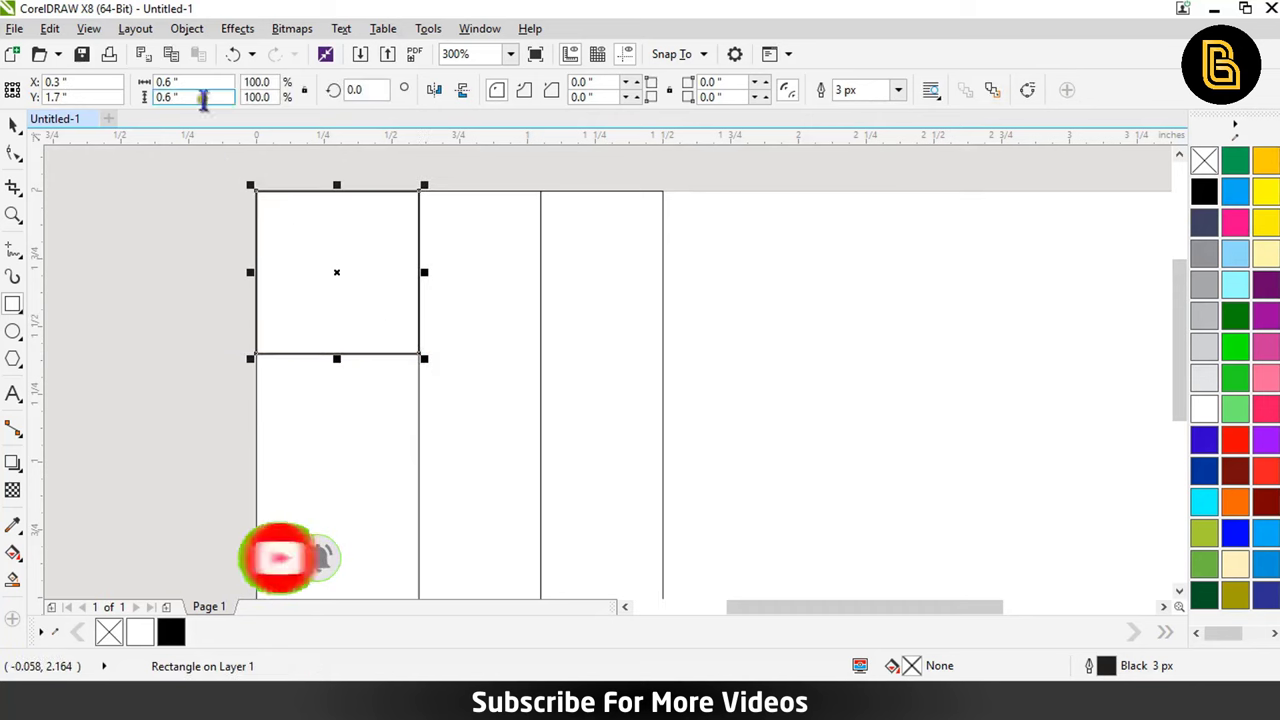
left_click(165, 82)
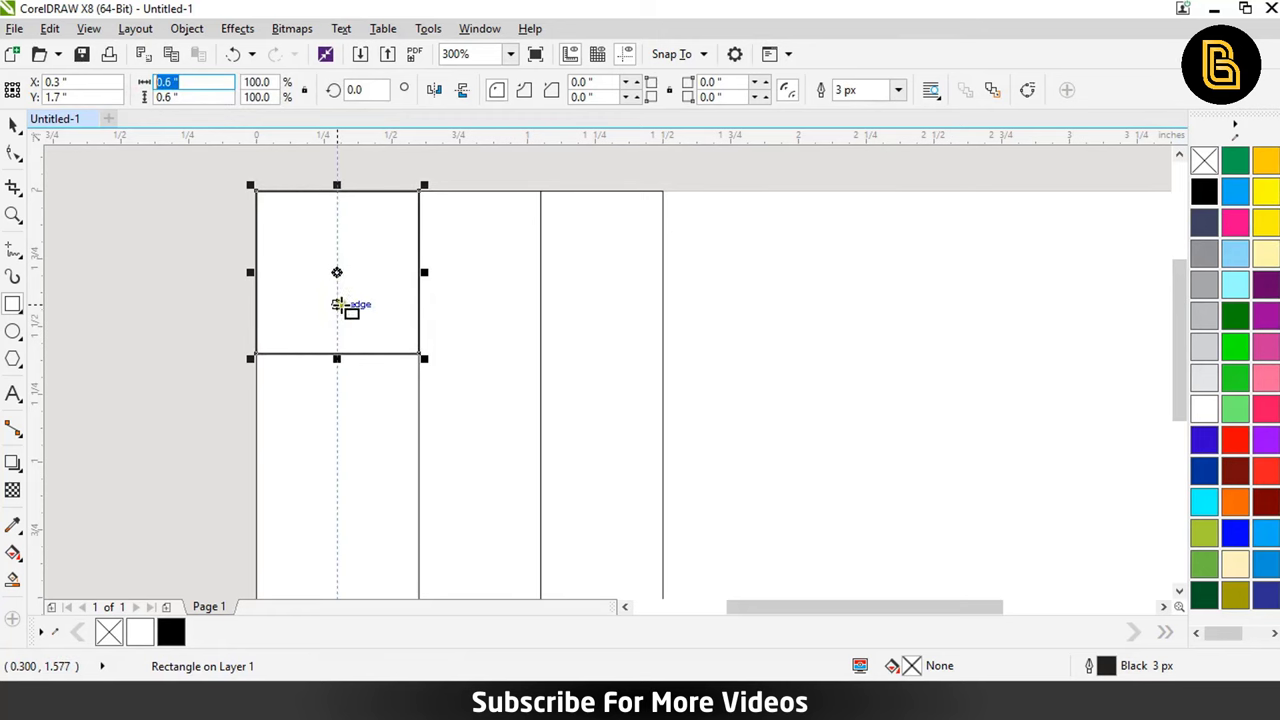
left_click(222, 383)
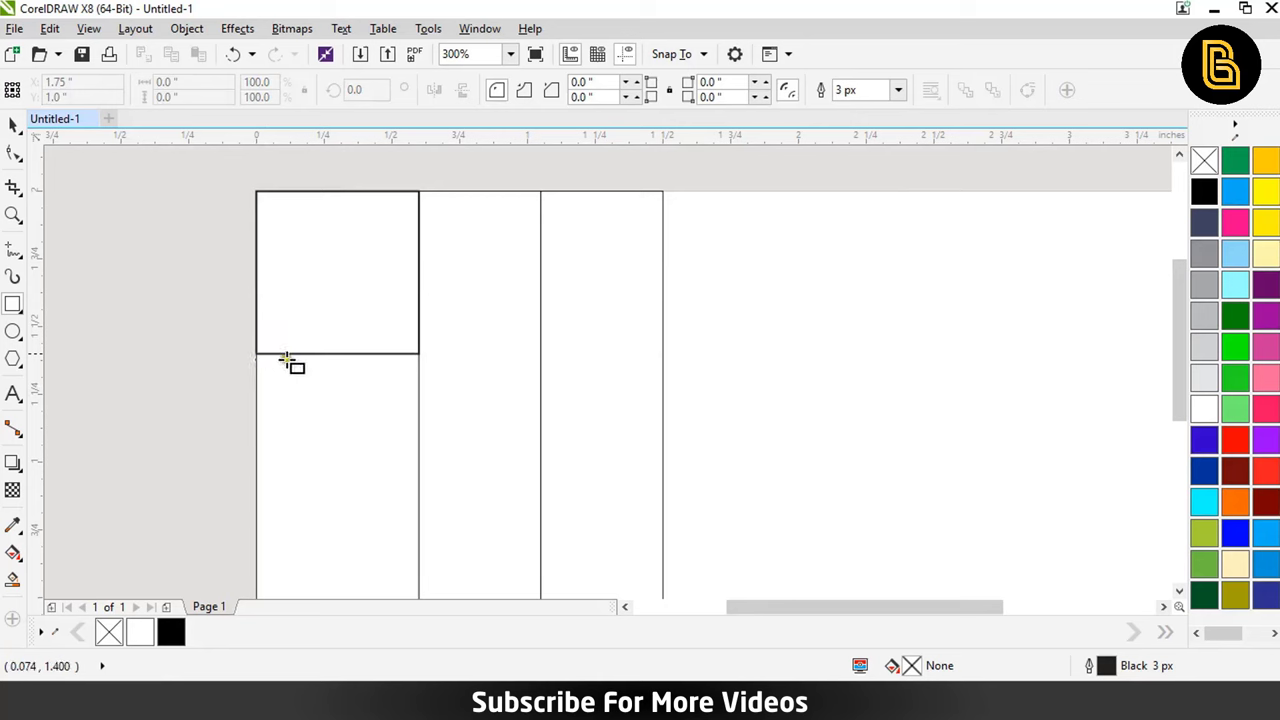
- Draw a 0.6 inch square below it and mirror two copies to its right
mouse_move(257, 354)
left_mouse_down()
mouse_move(416, 452)
mouse_move(420, 486)
left_mouse_up()
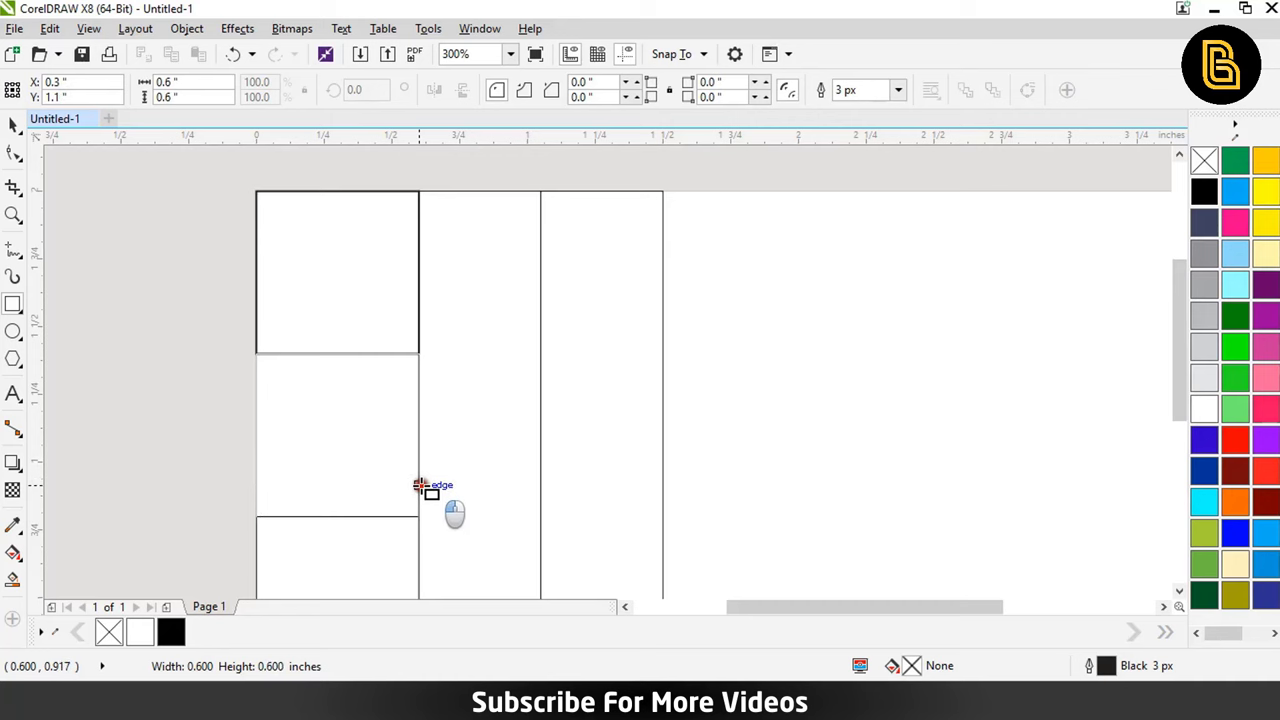
scroll(337, 477, "down", 1)
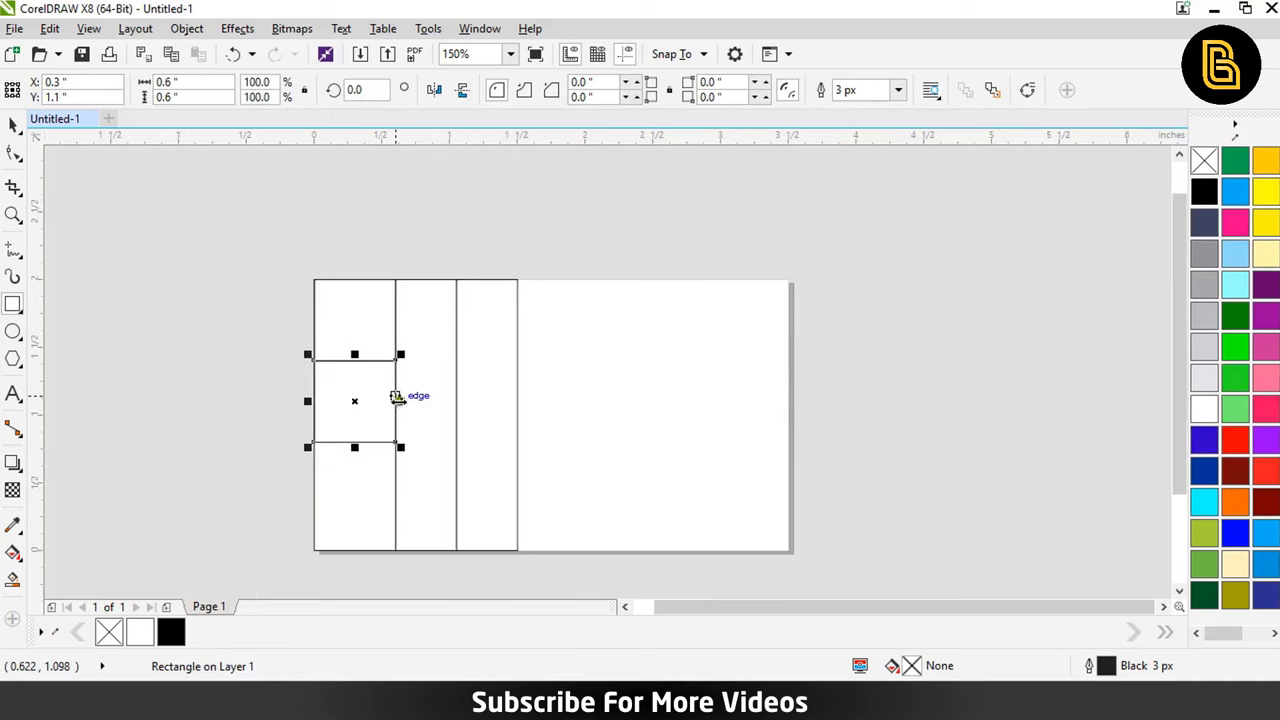
scroll(397, 397, "up", 1)
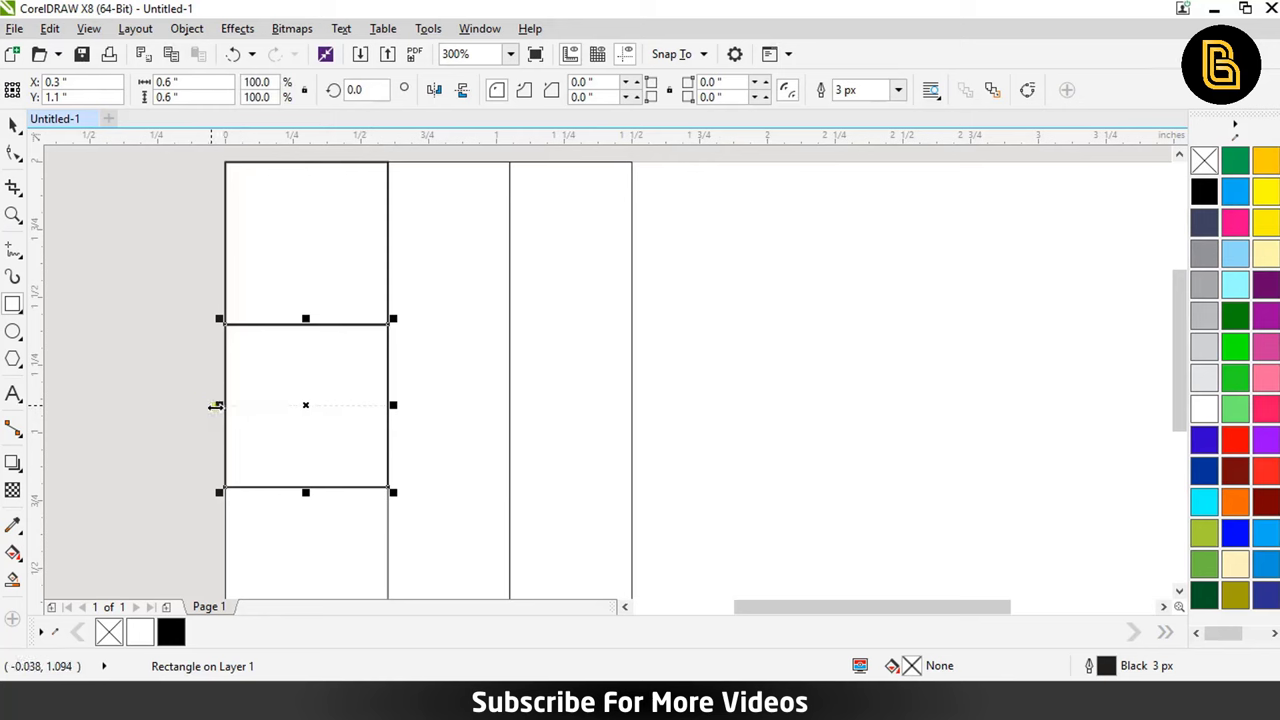
left_click_drag(215, 405, 522, 405)
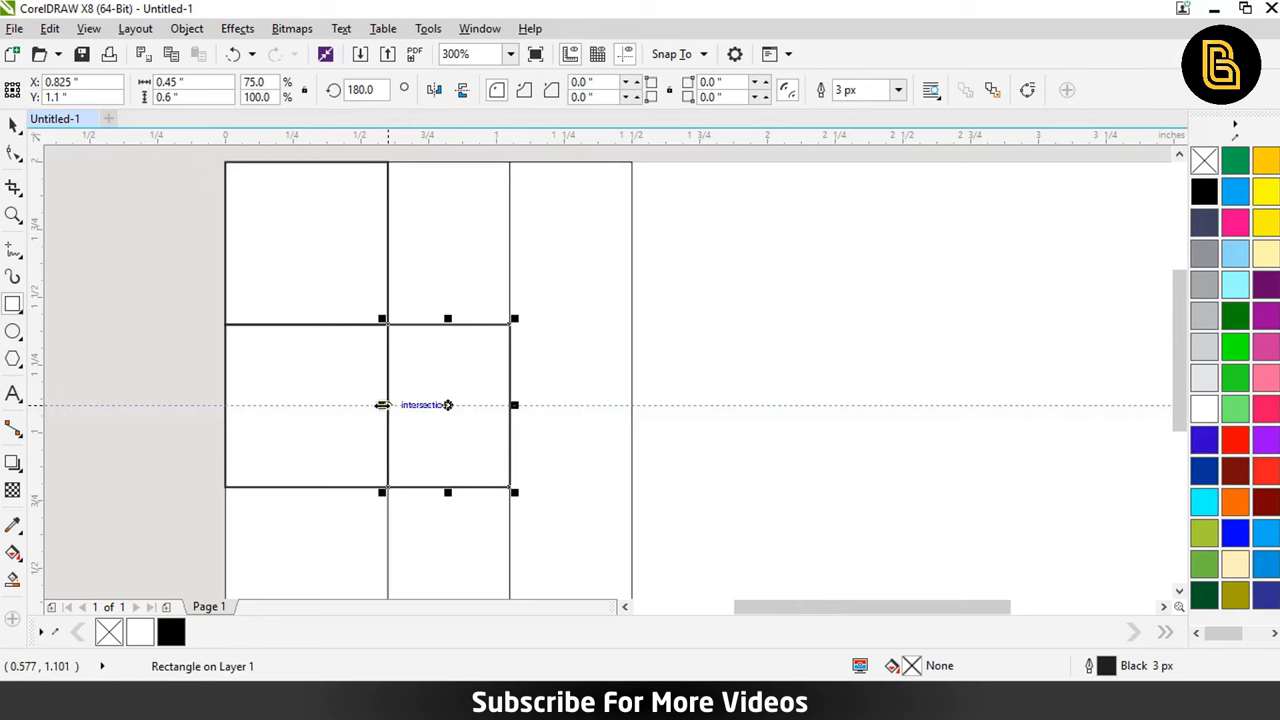
key("ctrl")
left_click_drag(382, 405, 612, 406)
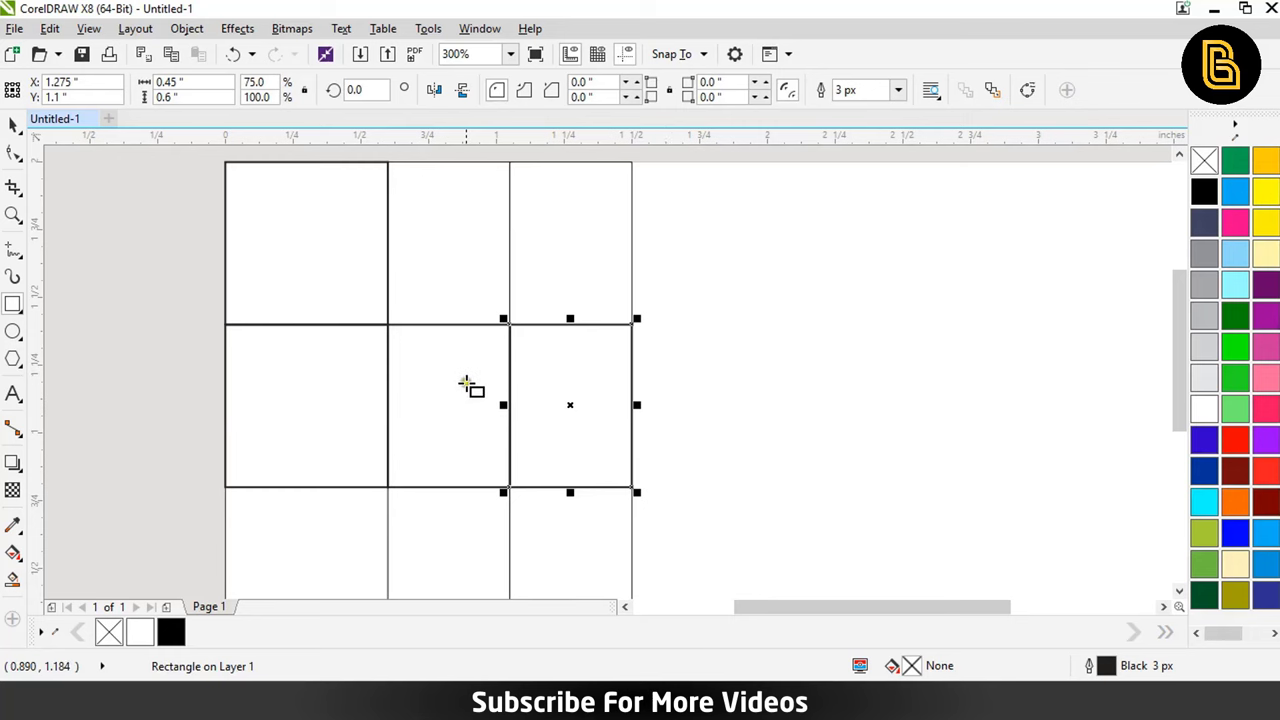
- Stretch a mirrored rectangle from the middle row to the card's right edge
mouse_move(437, 391)
left_mouse_down()
mouse_move(428, 378)
mouse_move(1080, 379)
left_mouse_up()
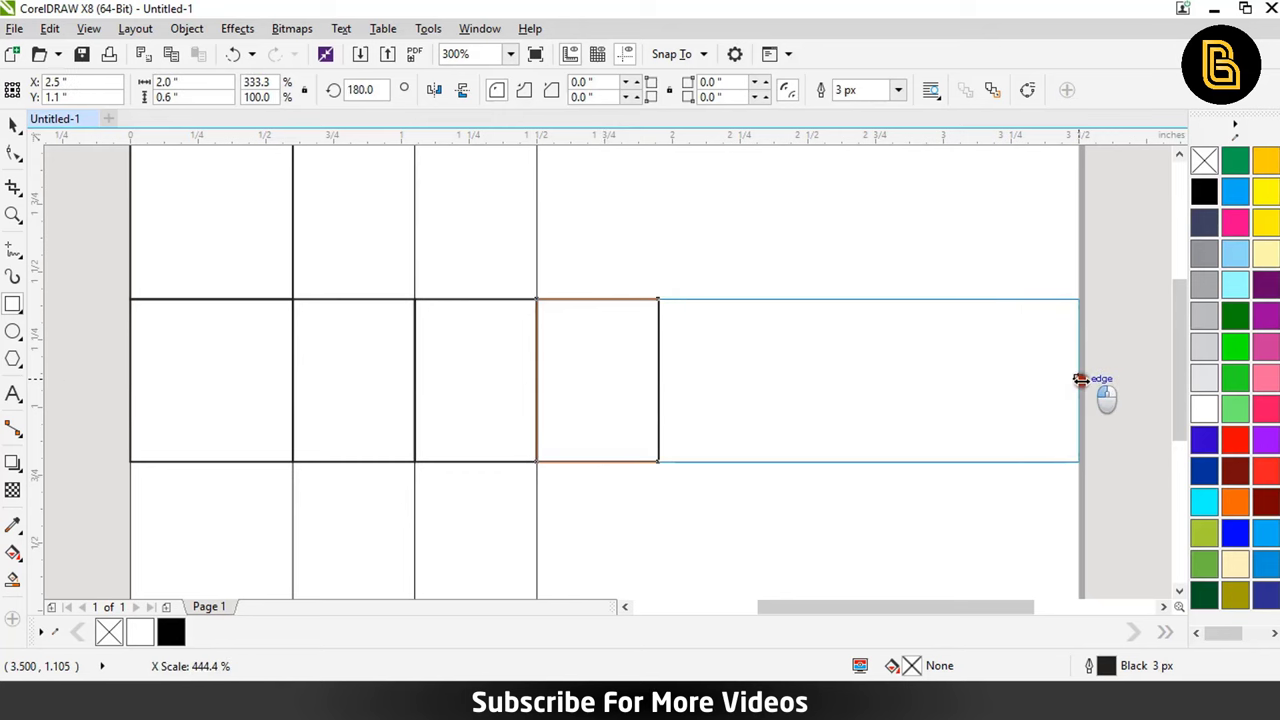
left_click_drag(1080, 379, 1080, 380)
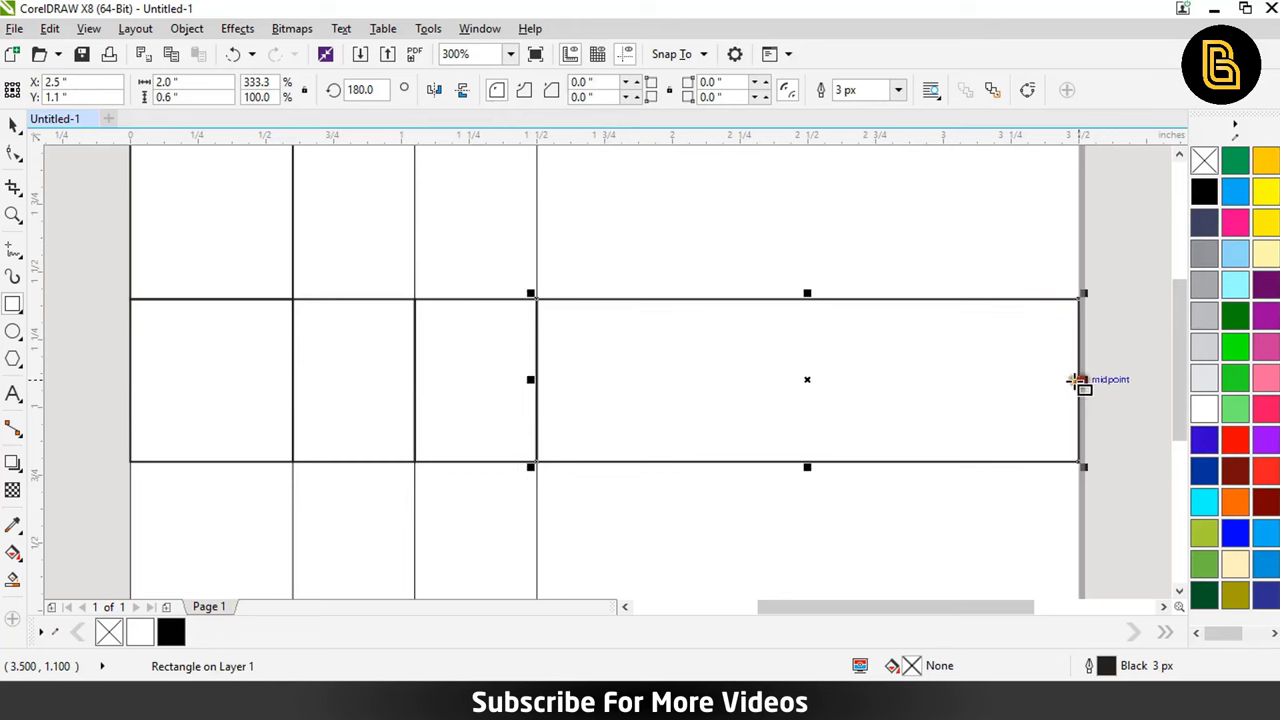
left_click_drag(542, 359, 546, 398)
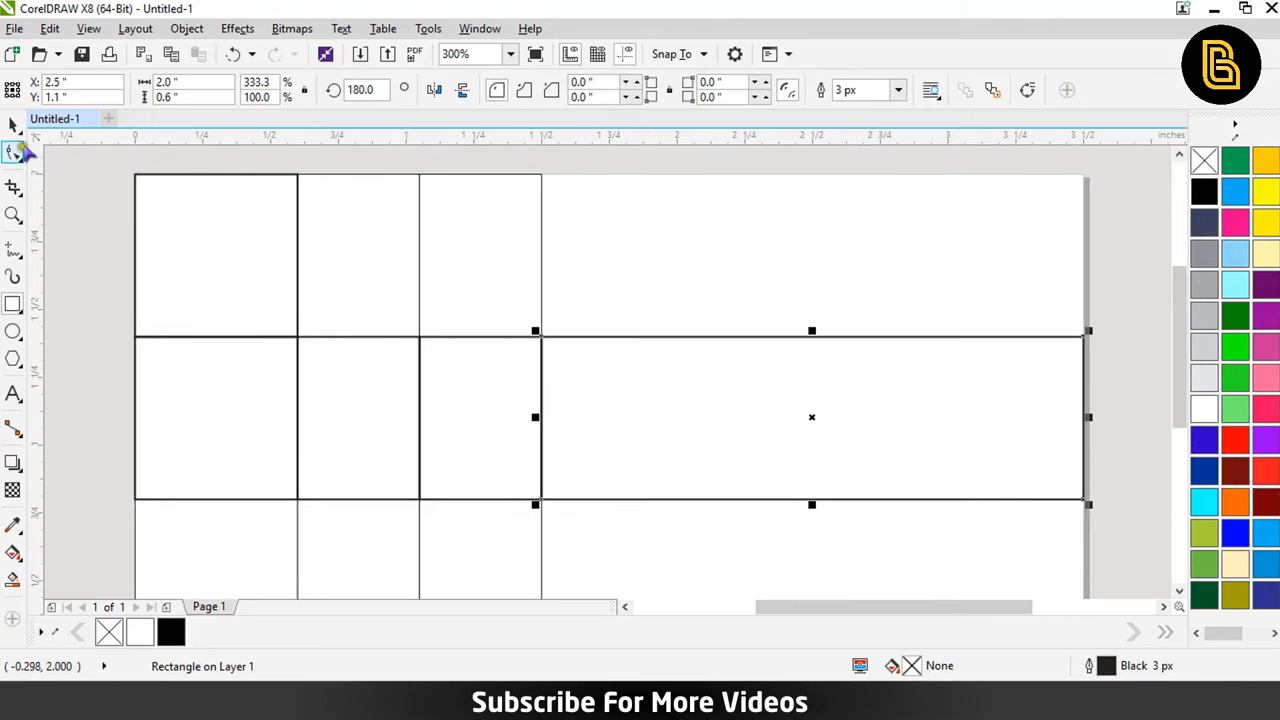
key("space")
- Shorten the top-left square to 0.4 inch and top-align it with the second column
left_click(138, 236)
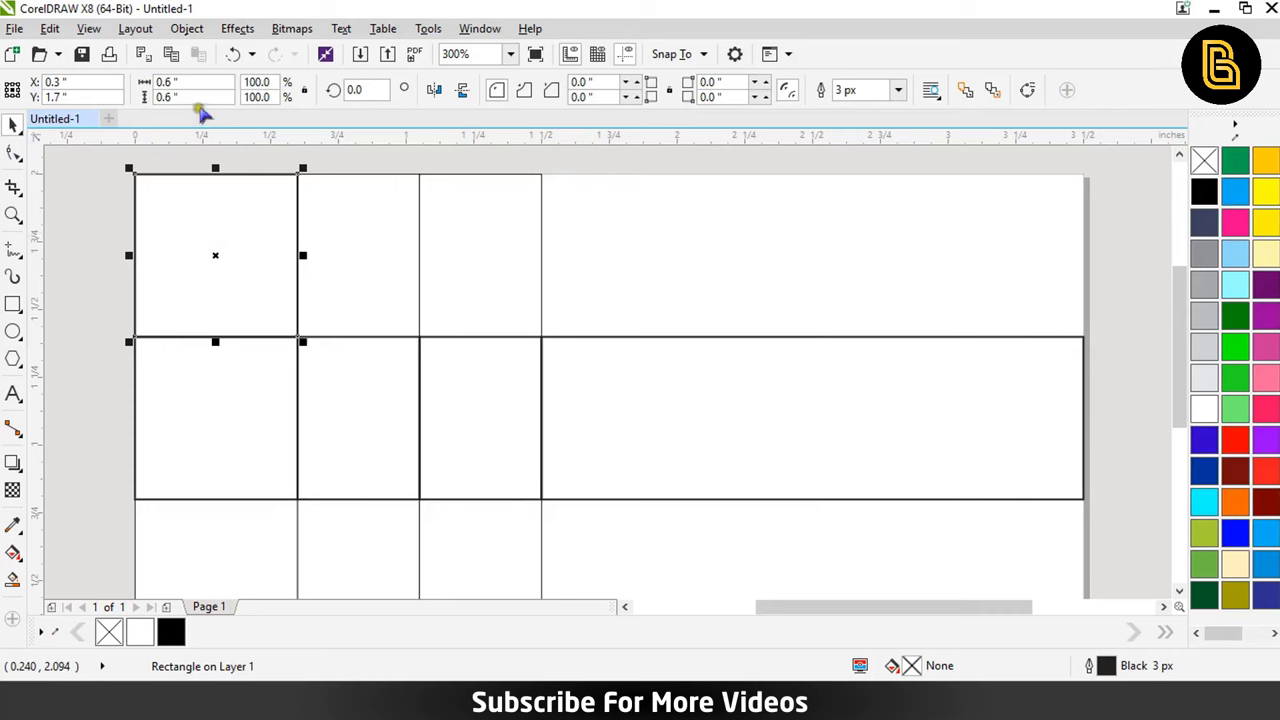
double_click(162, 97)
type(".")
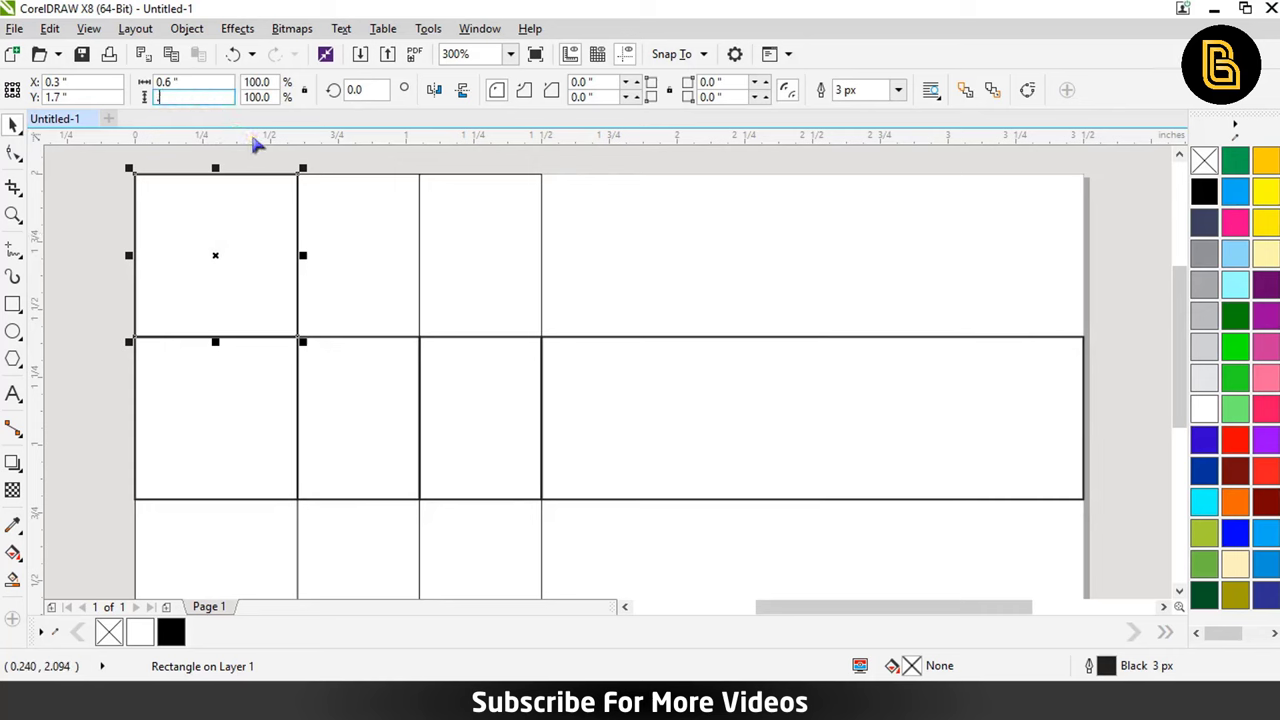
type("4")
key("Return")
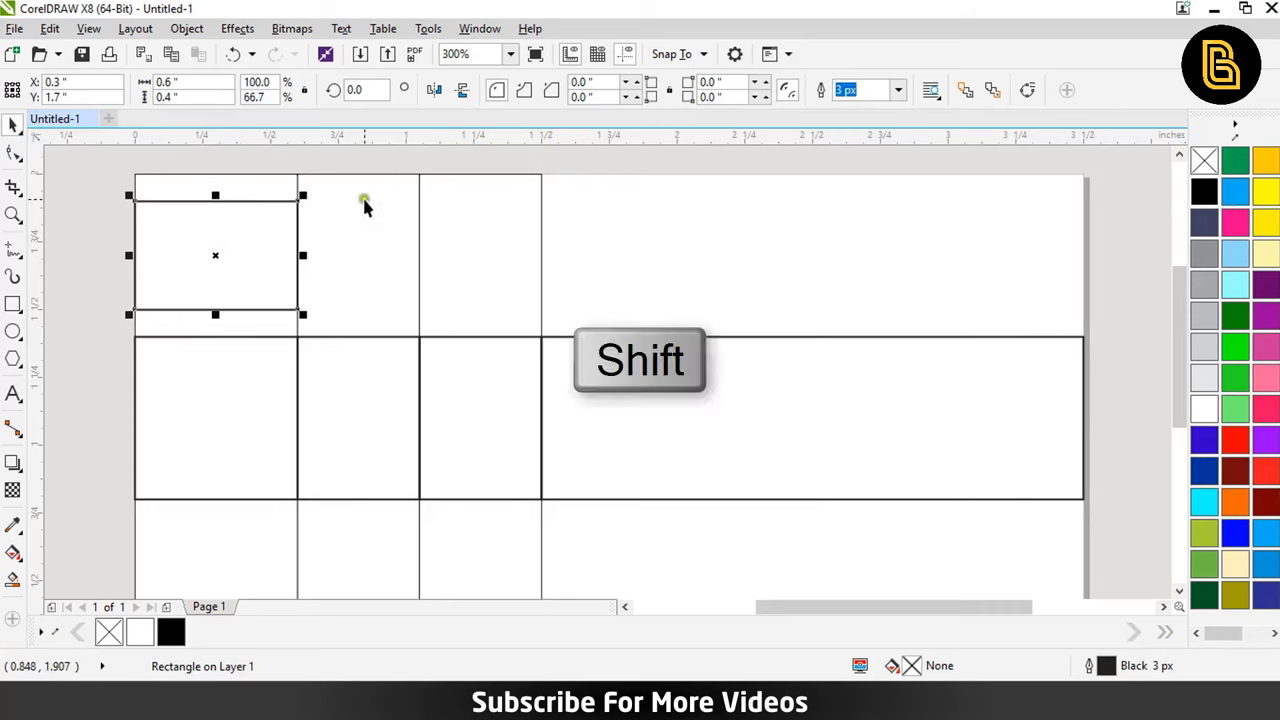
left_click(365, 207, "shift")
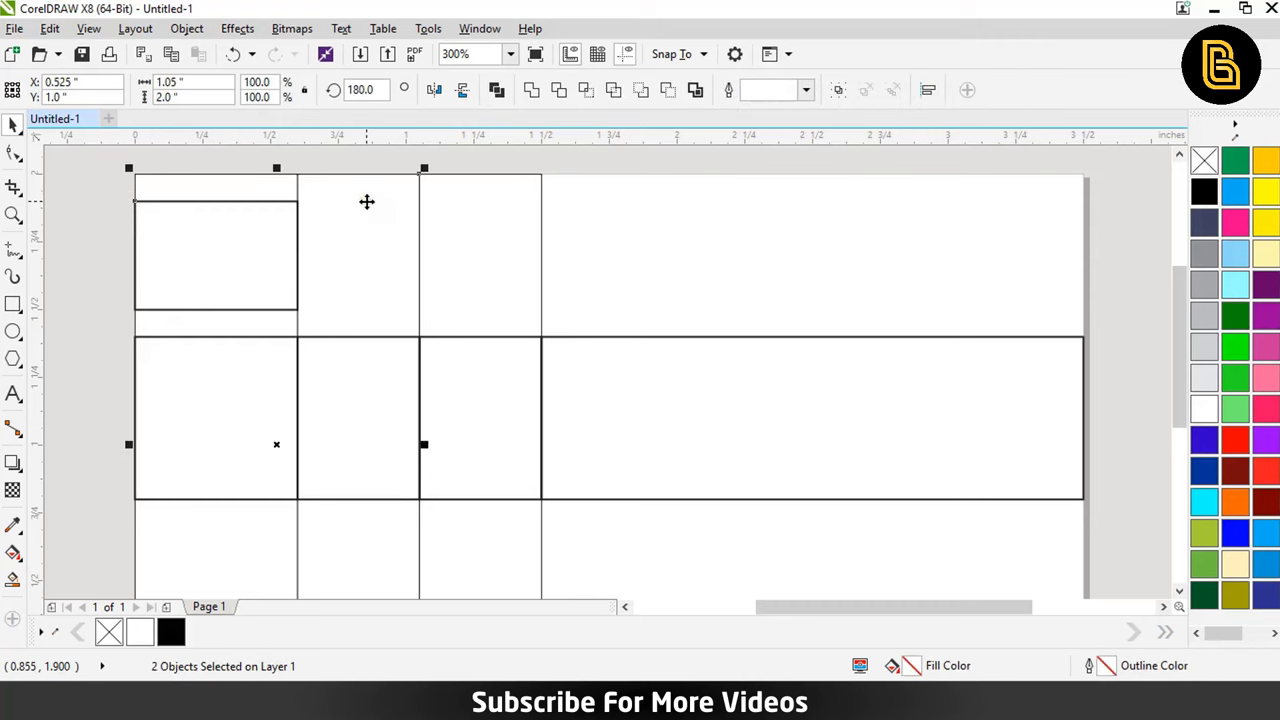
key("t")
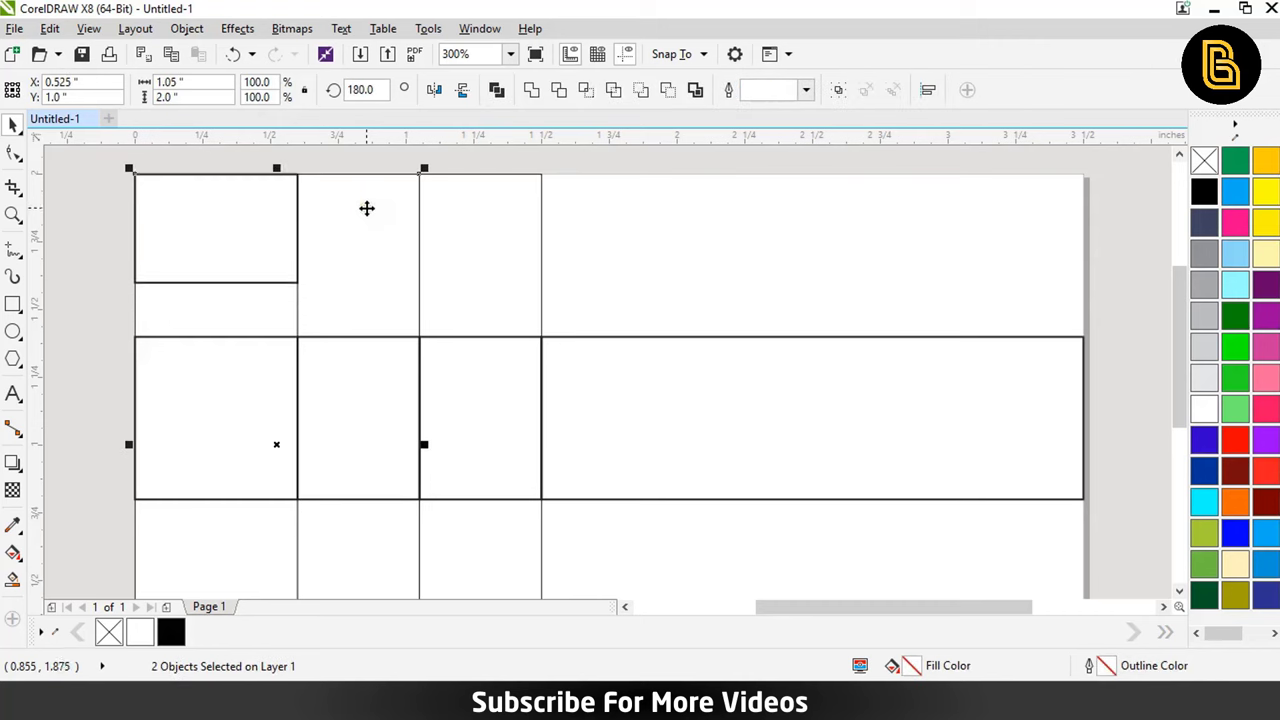
- Centre the small rectangle over the column and skew the middle square upward into a parallelogram
key("c")
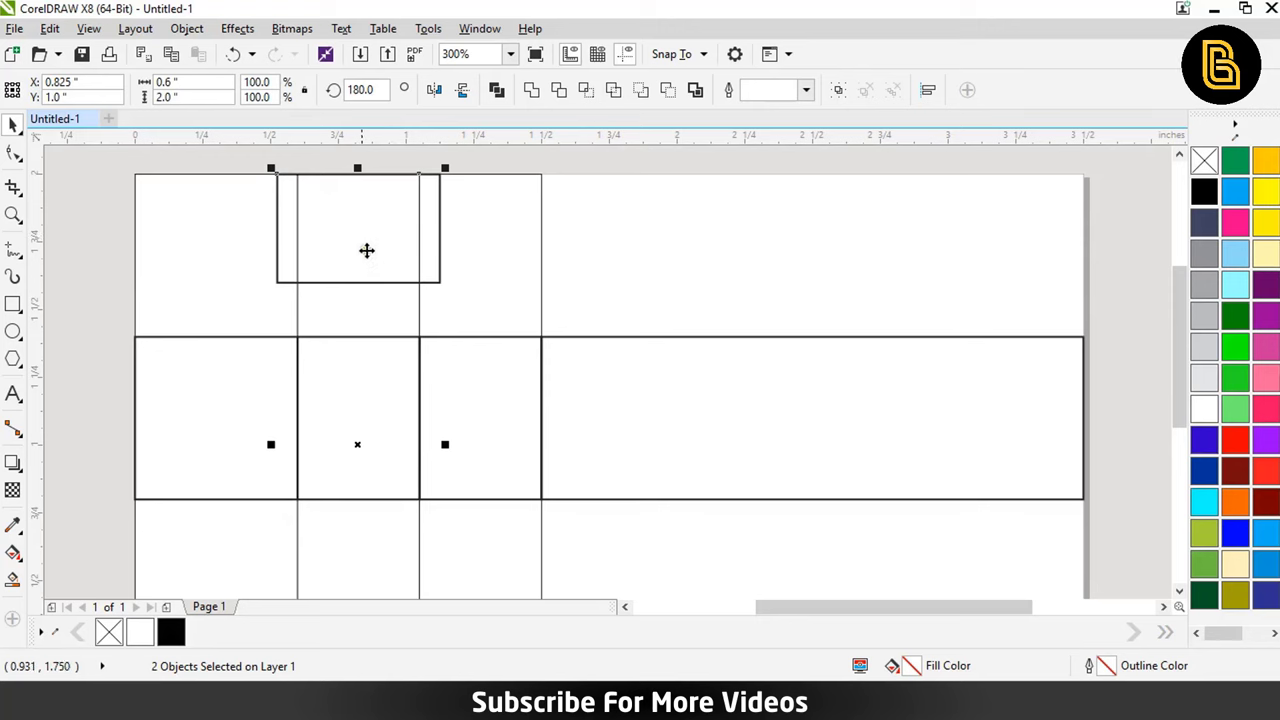
left_click(312, 322)
left_click(391, 371)
left_click(378, 385)
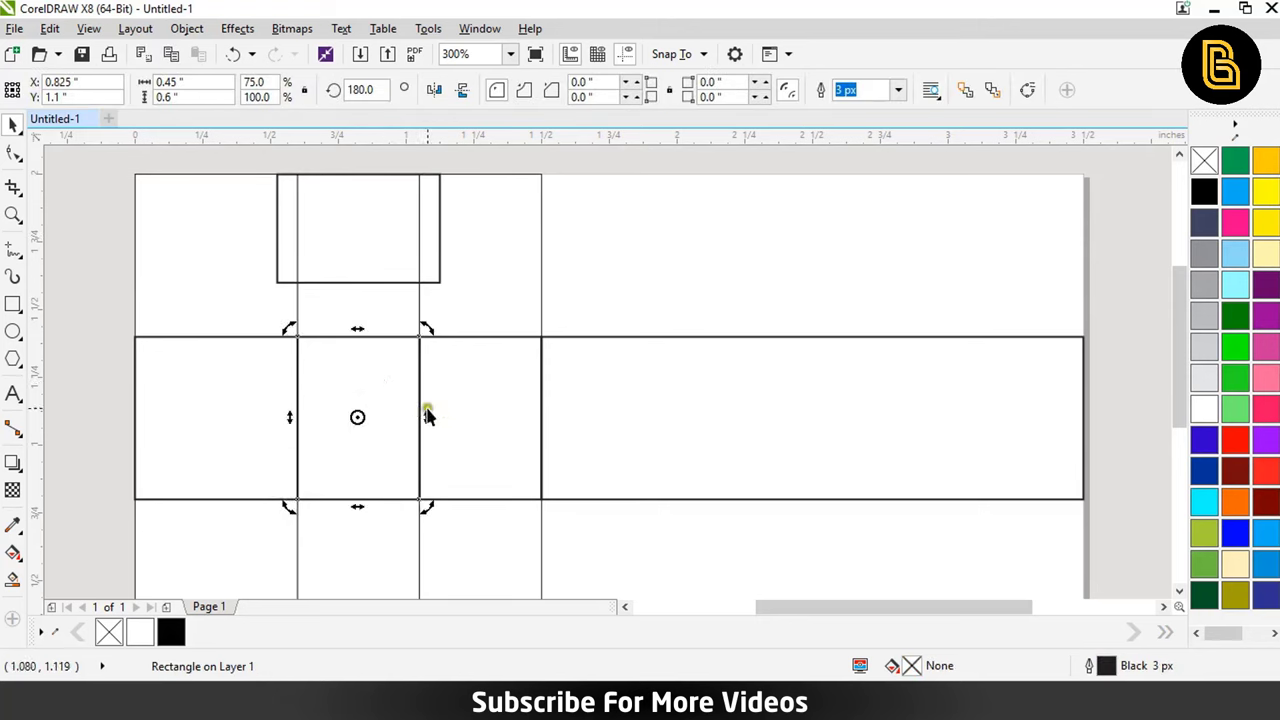
left_click_drag(422, 418, 446, 363)
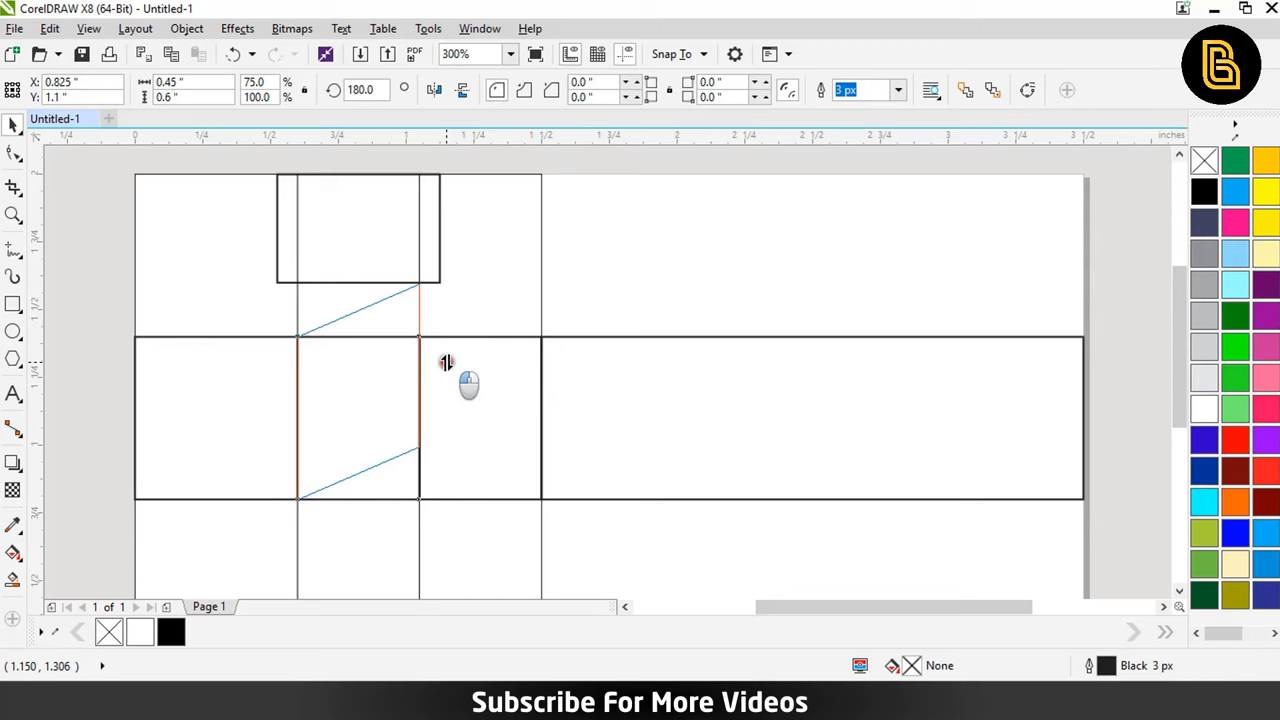
left_click_drag(446, 363, 446, 363)
- Delete the square beside the parallelogram and mirror a copy to form a chevron
left_click(446, 363)
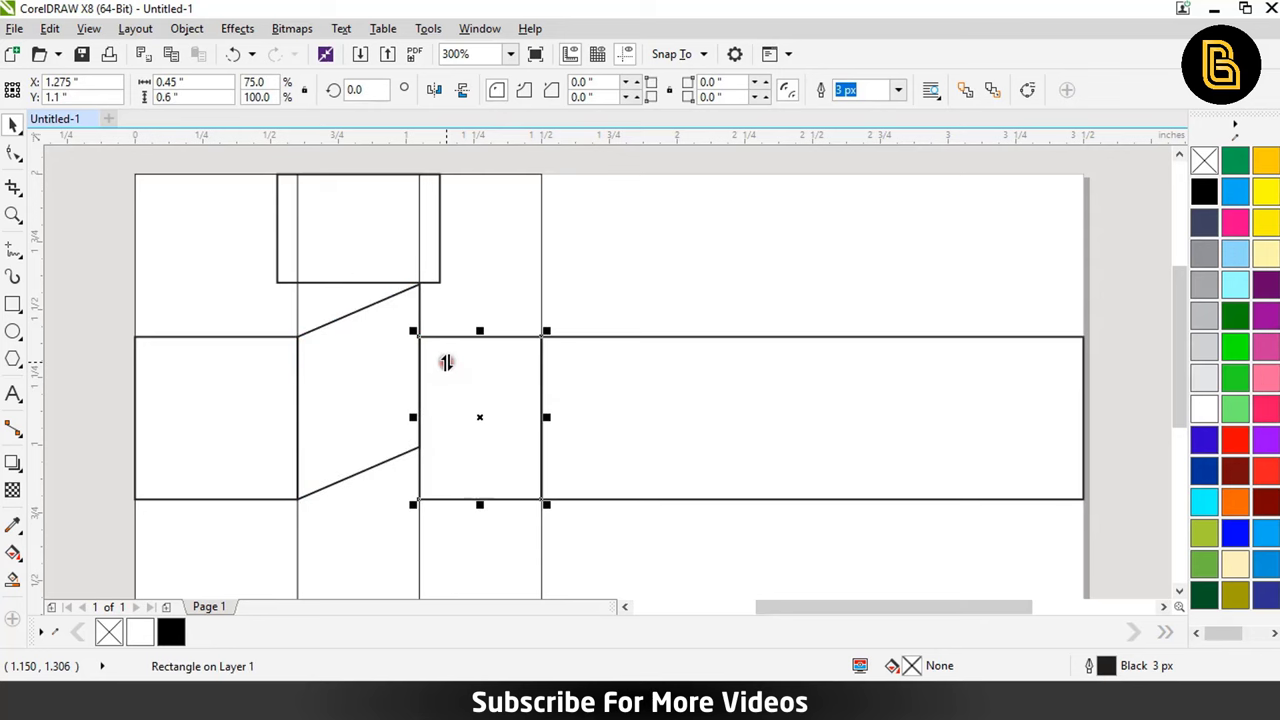
key("Delete")
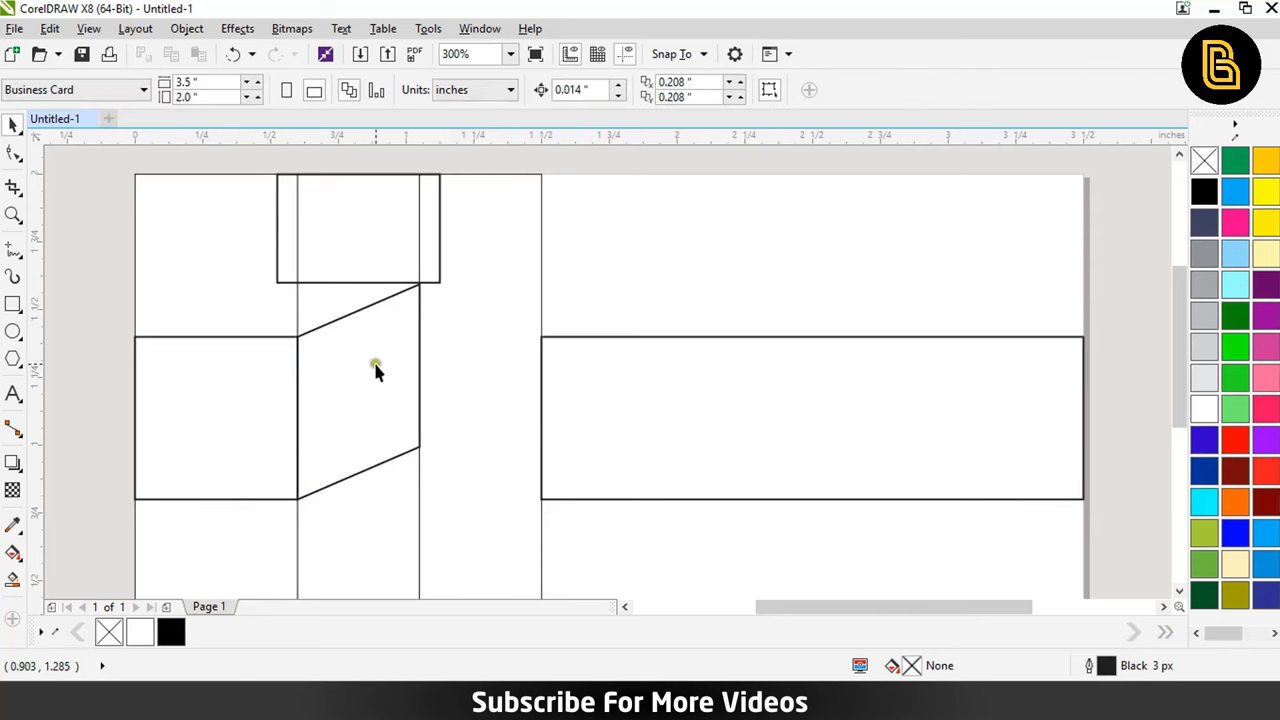
left_click(366, 368)
key("ctrl")
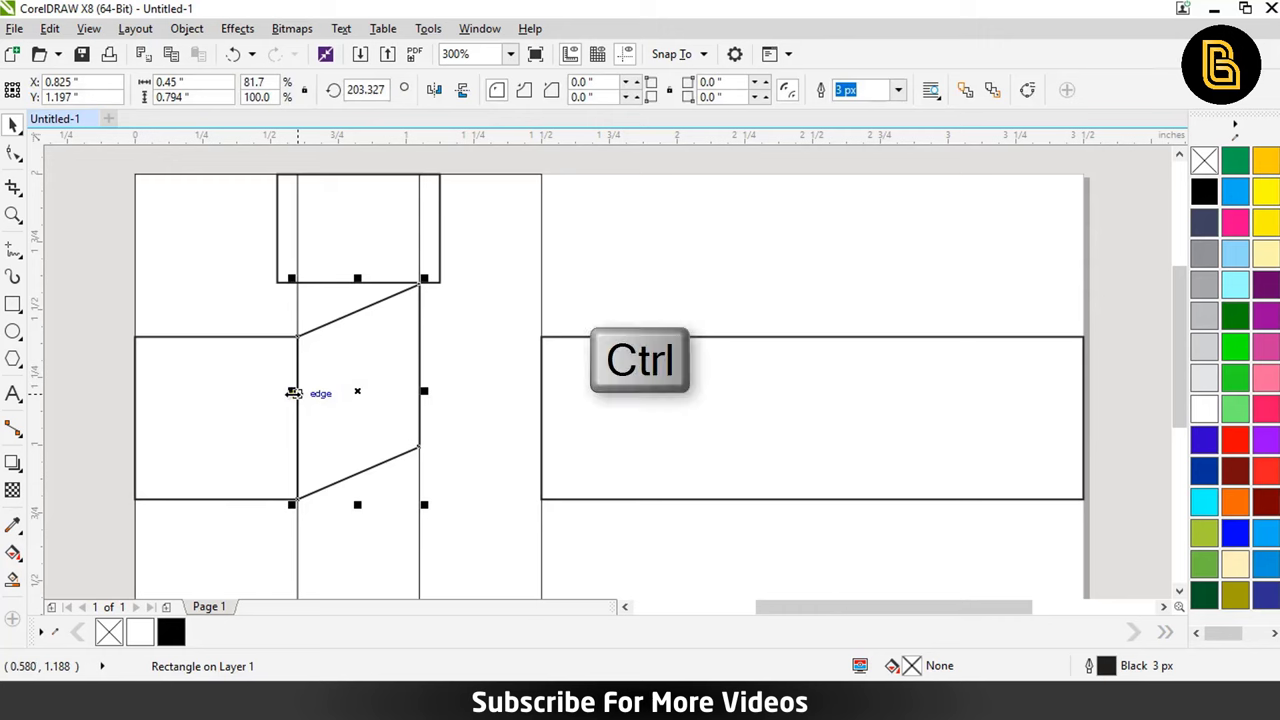
left_click_drag(291, 392, 481, 388, "ctrl")
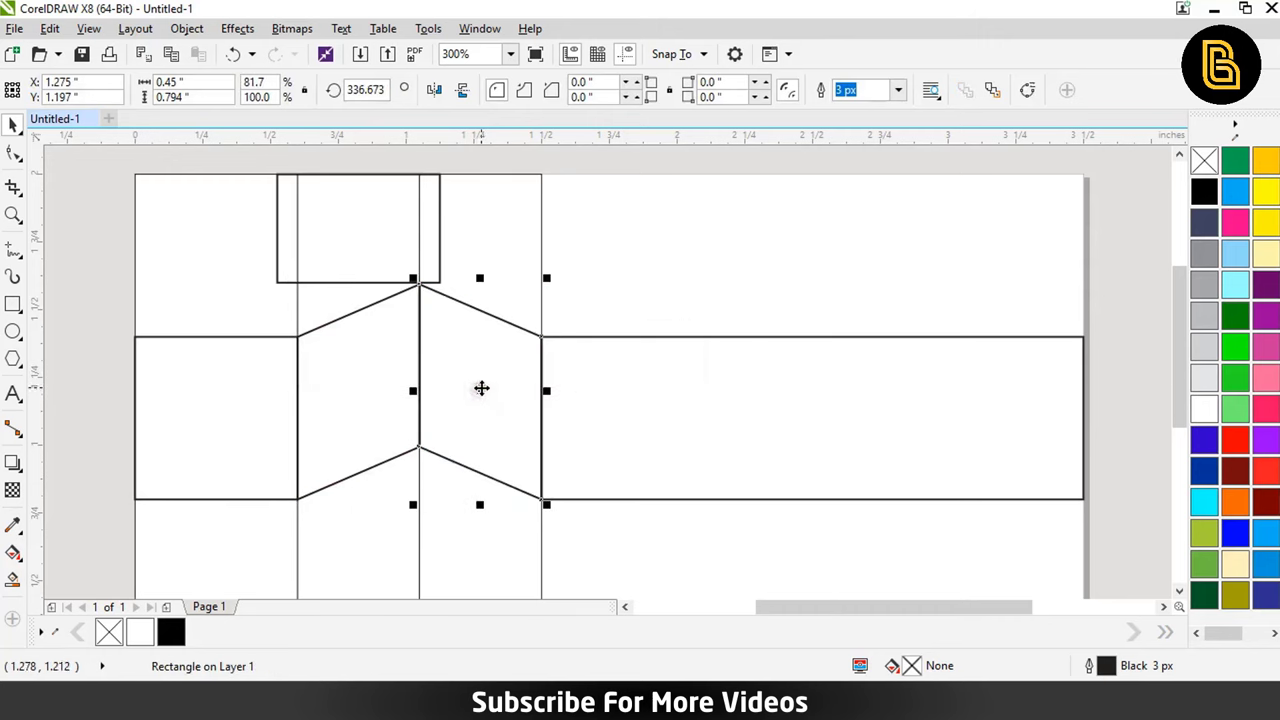
- Delete the small 0.6 × 0.4 inch top rectangle
left_click(380, 227)
right_click(378, 227)
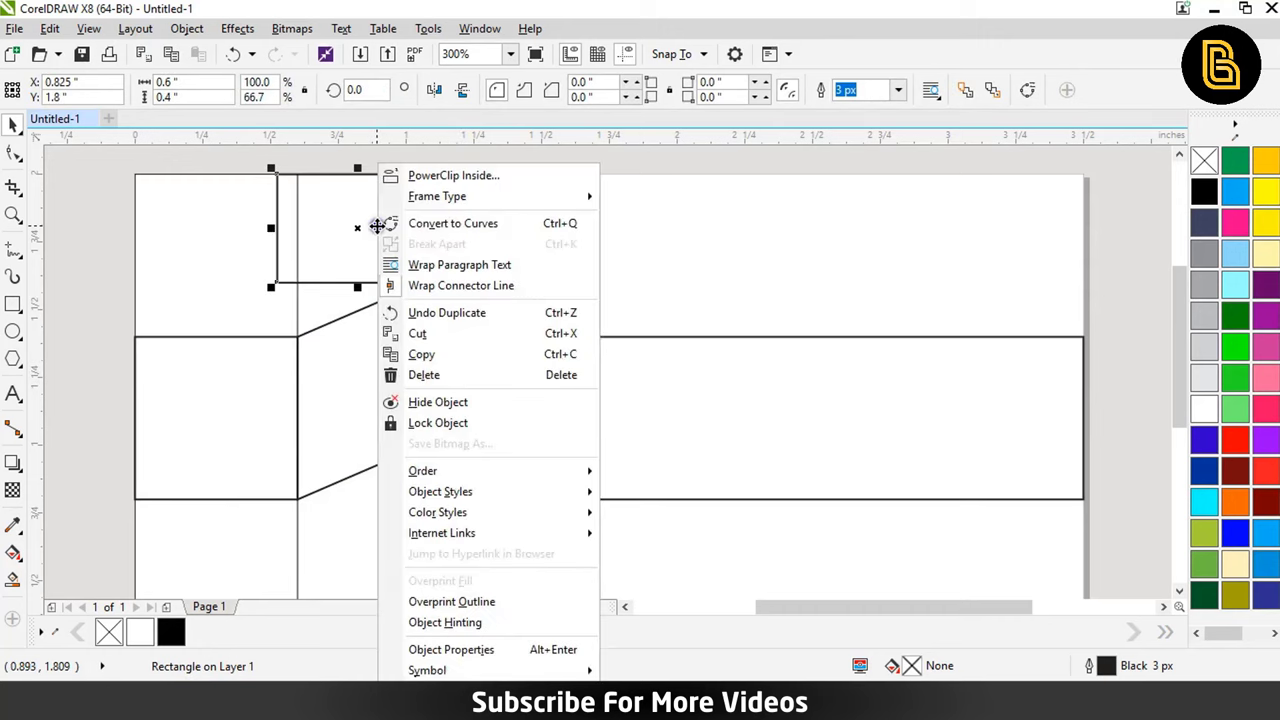
left_click(420, 375)
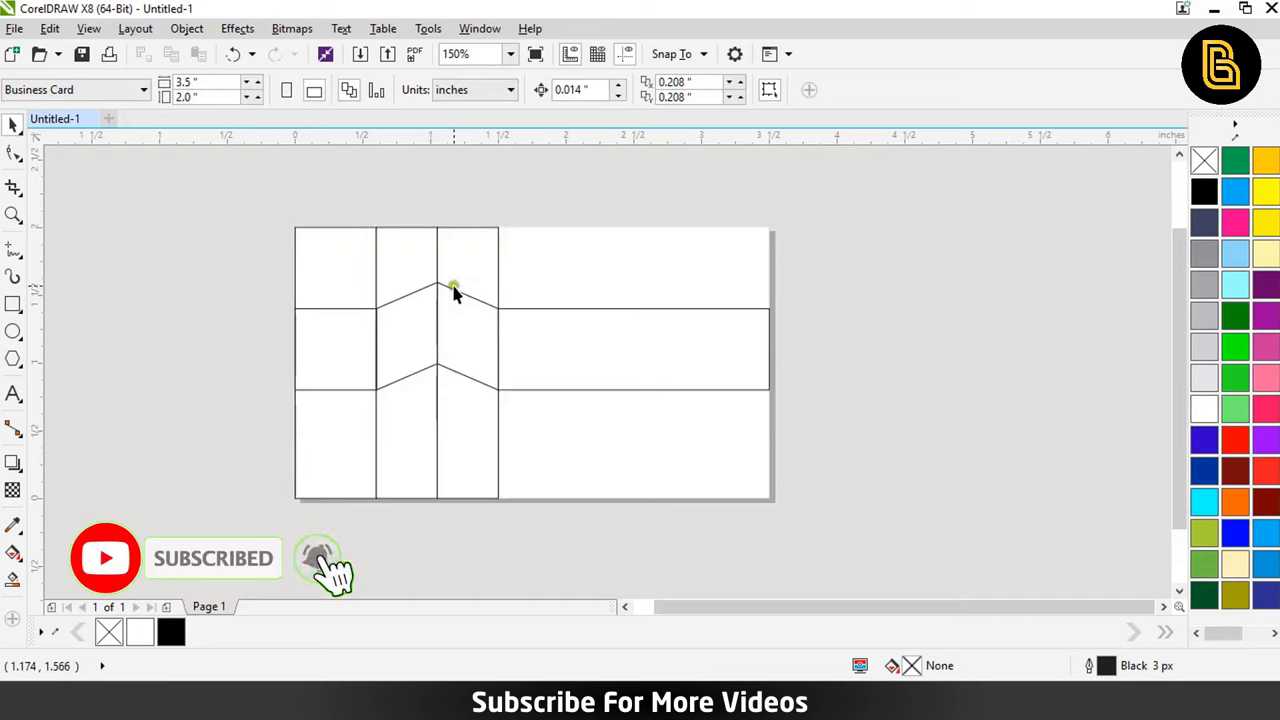
scroll(454, 288, "up", 2)
- Fill the long right rectangle with CMYK red C0 M100 Y100 K0
left_click(607, 336)
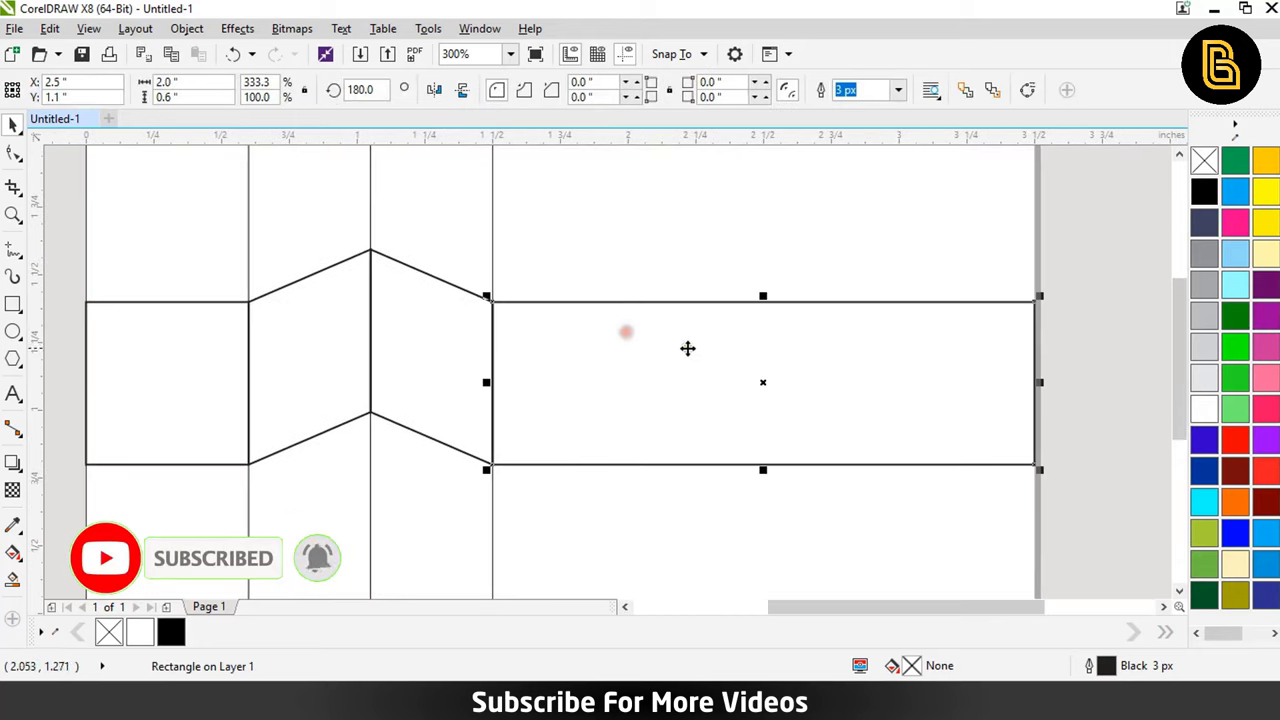
left_click(1235, 440)
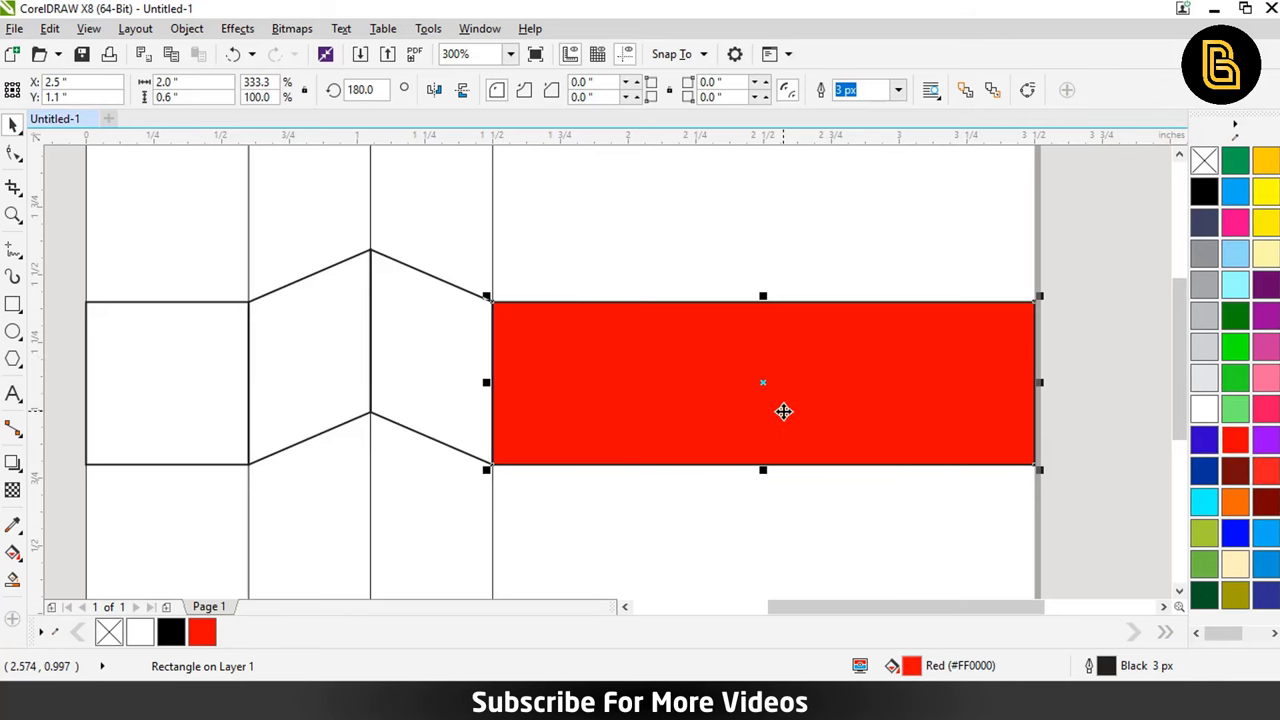
key("shift+F11")
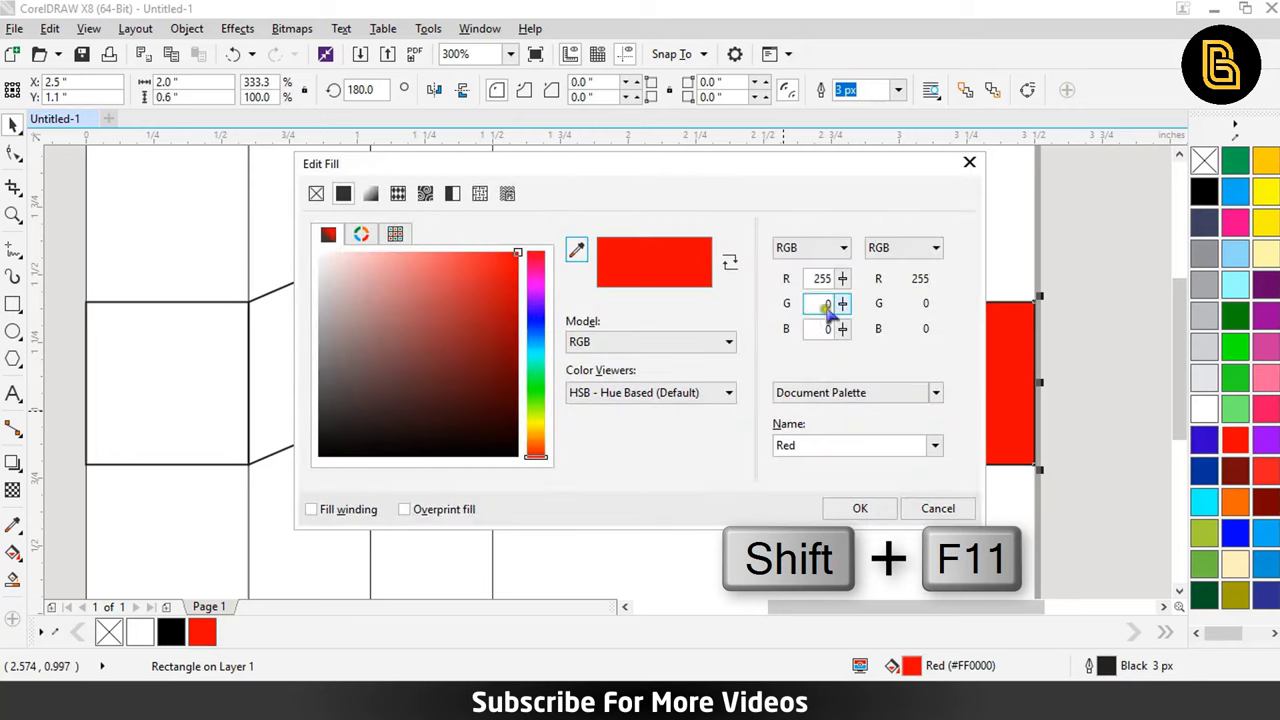
left_click(830, 250)
left_click(815, 275)
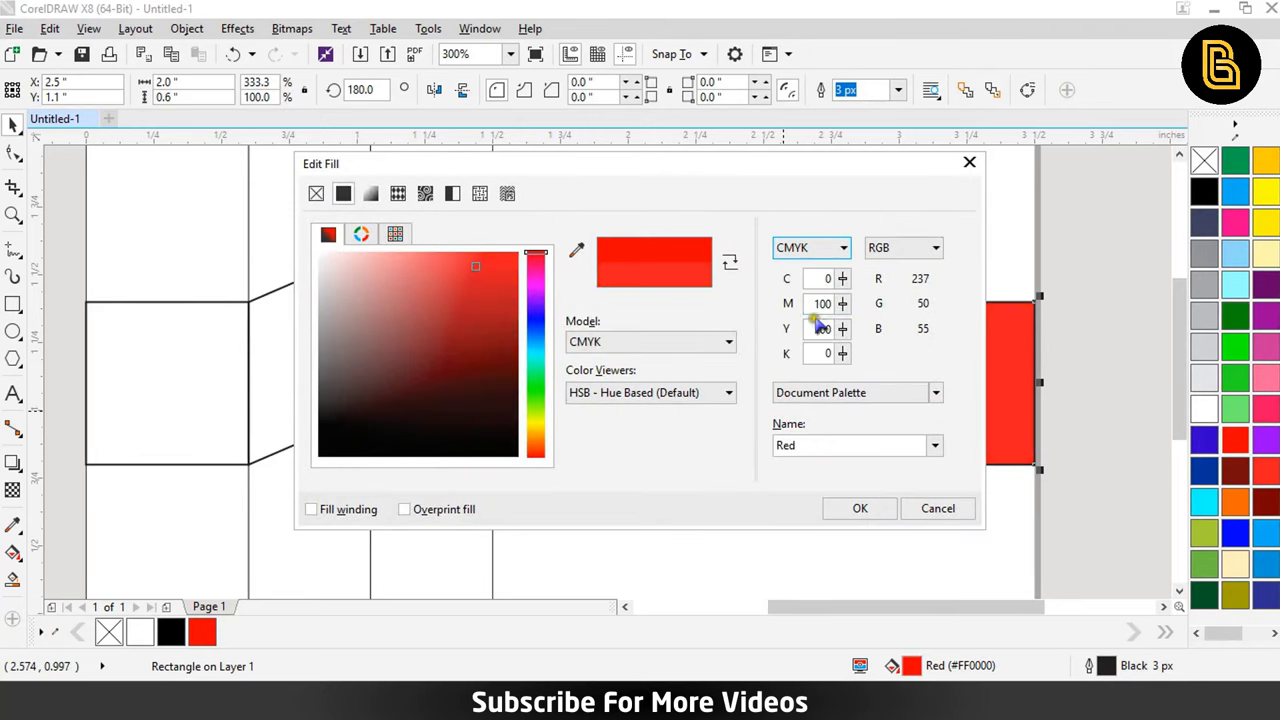
left_click(856, 508)
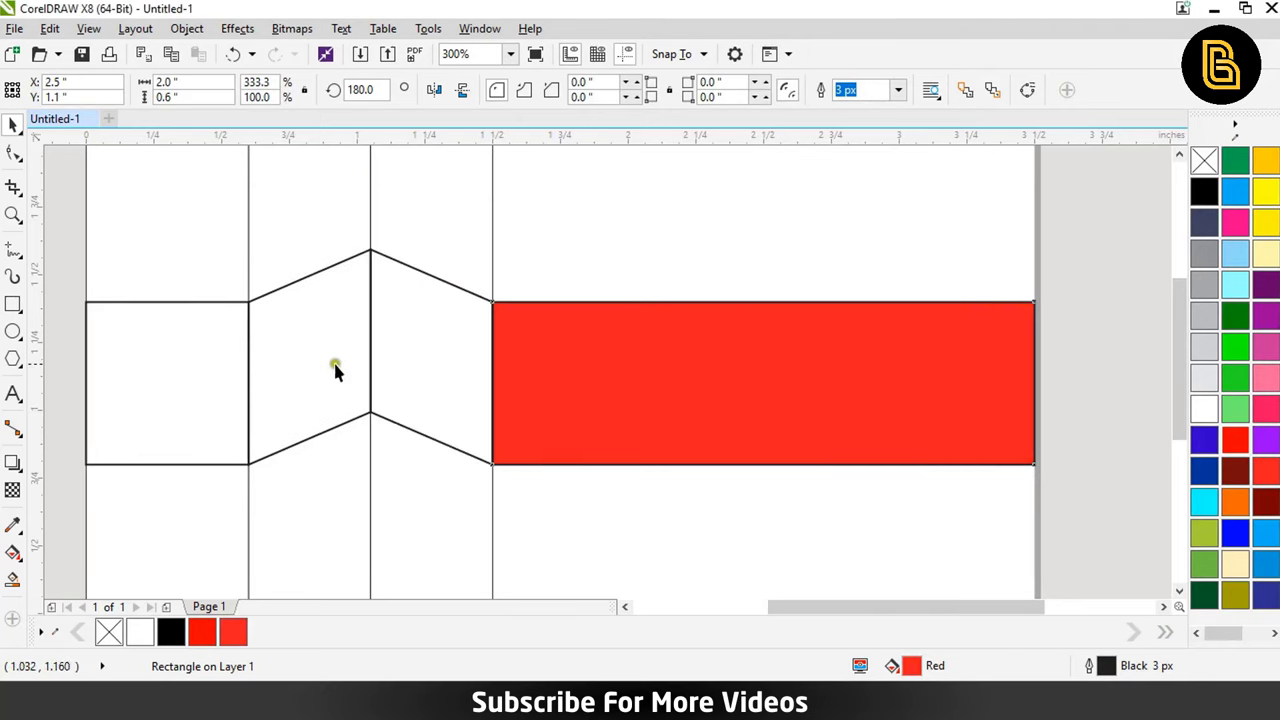
- Give the short left rectangle the same red from the document palette
left_click(175, 368)
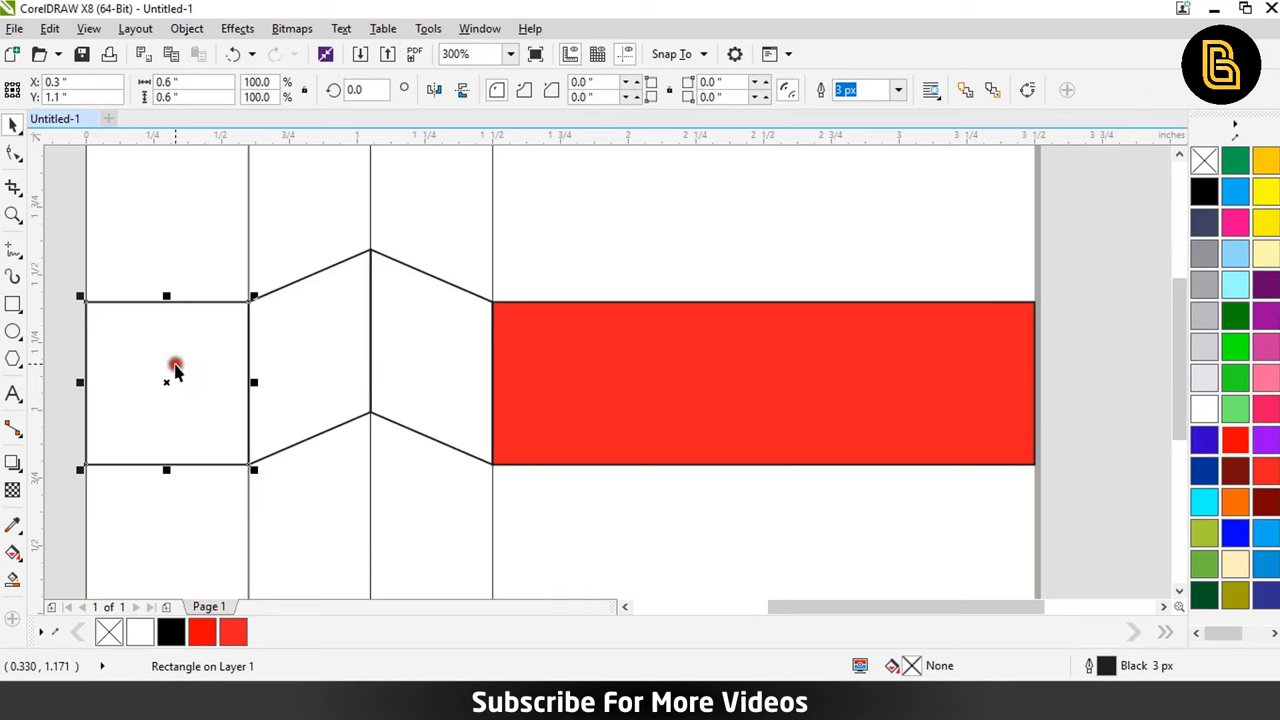
left_click(233, 632)
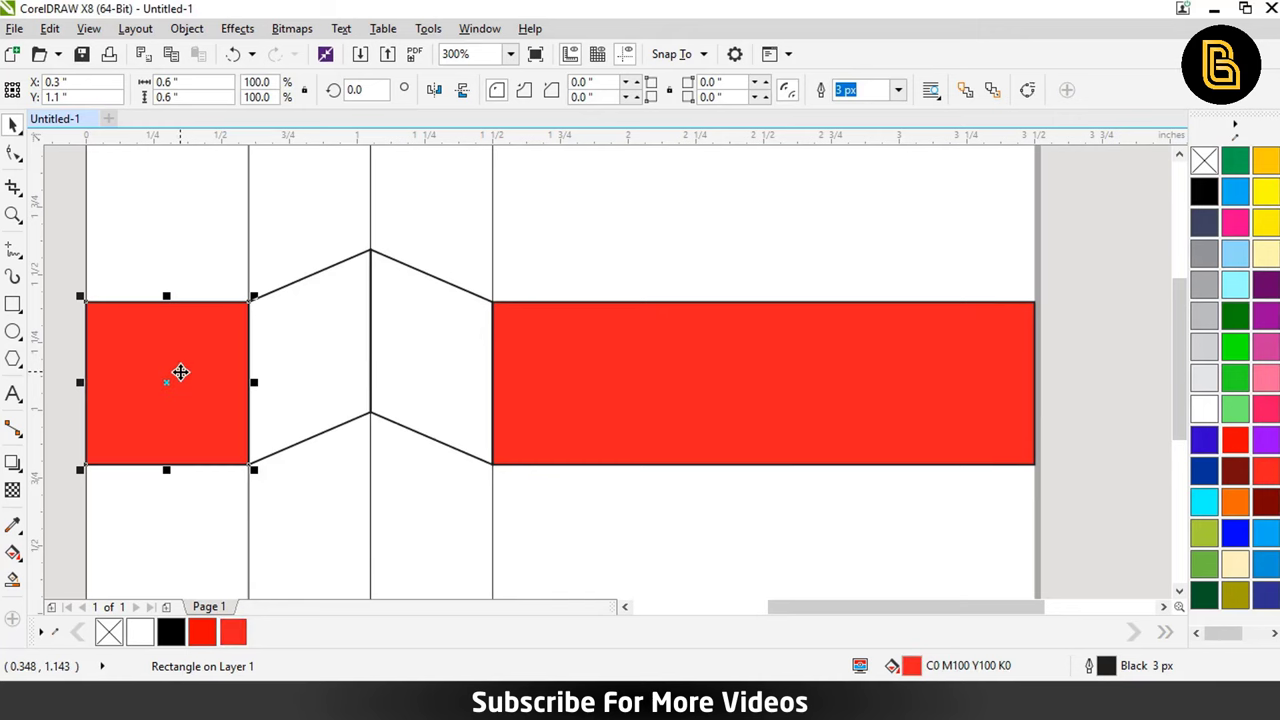
left_click_drag(426, 386, 551, 406)
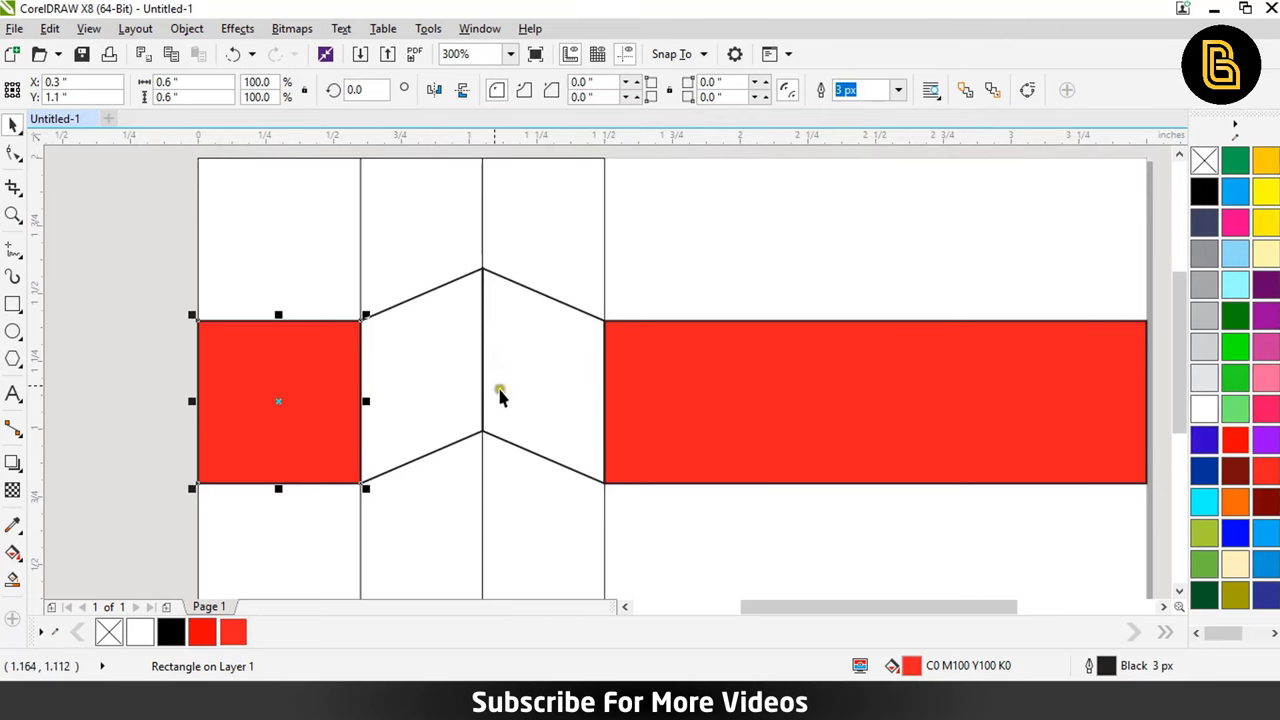
left_click(420, 213)
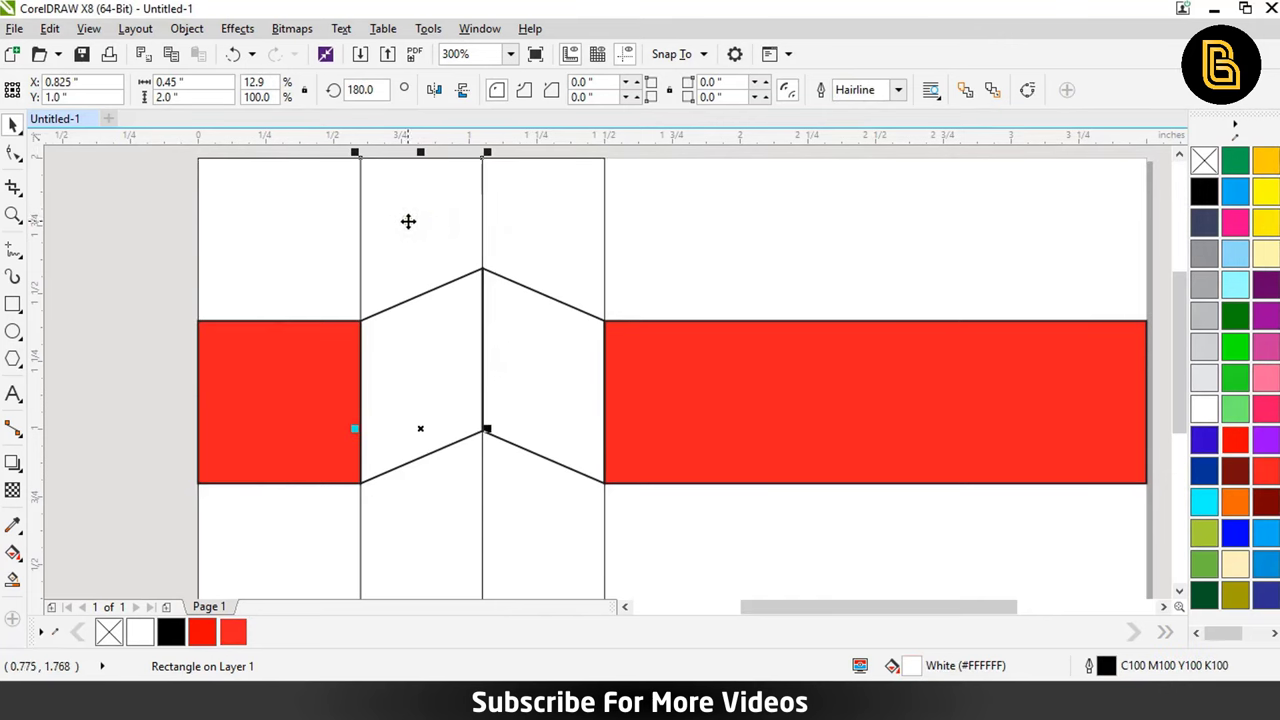
- Fill the column left of the chevron with pale blue-grey C20 M10 Y10 K0
key("shift+F11")
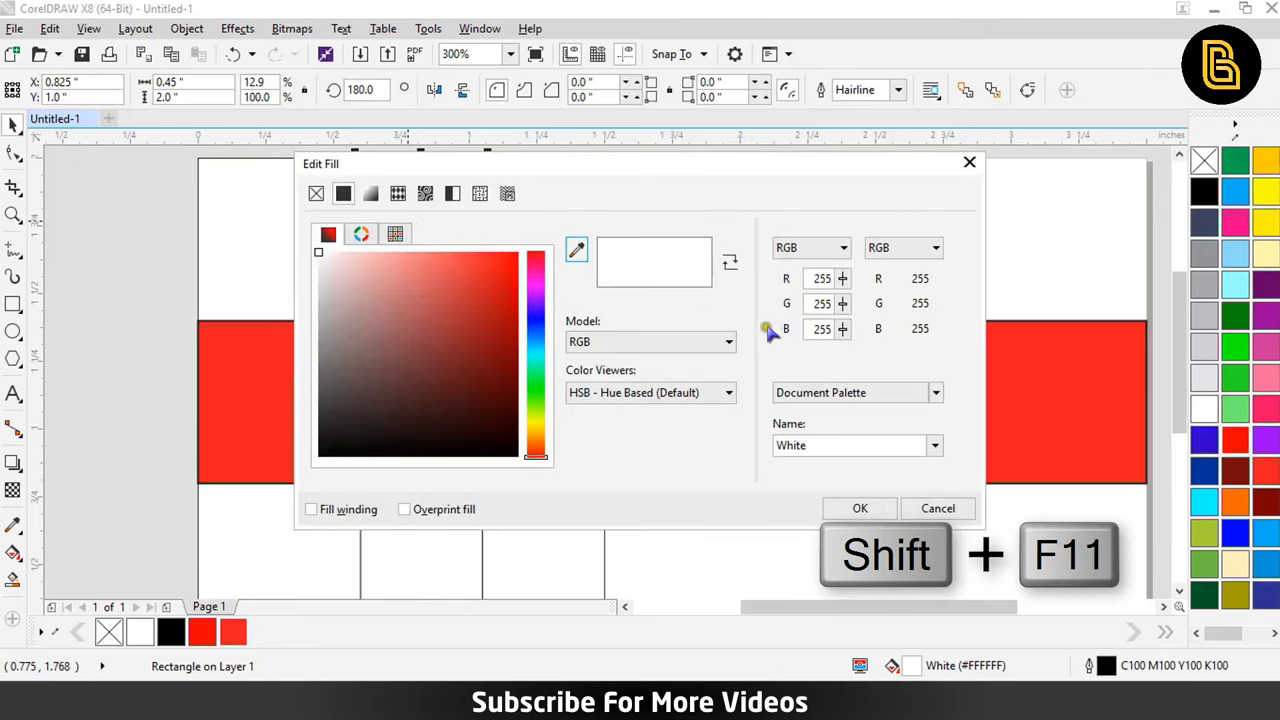
left_click(811, 247)
left_click(818, 266)
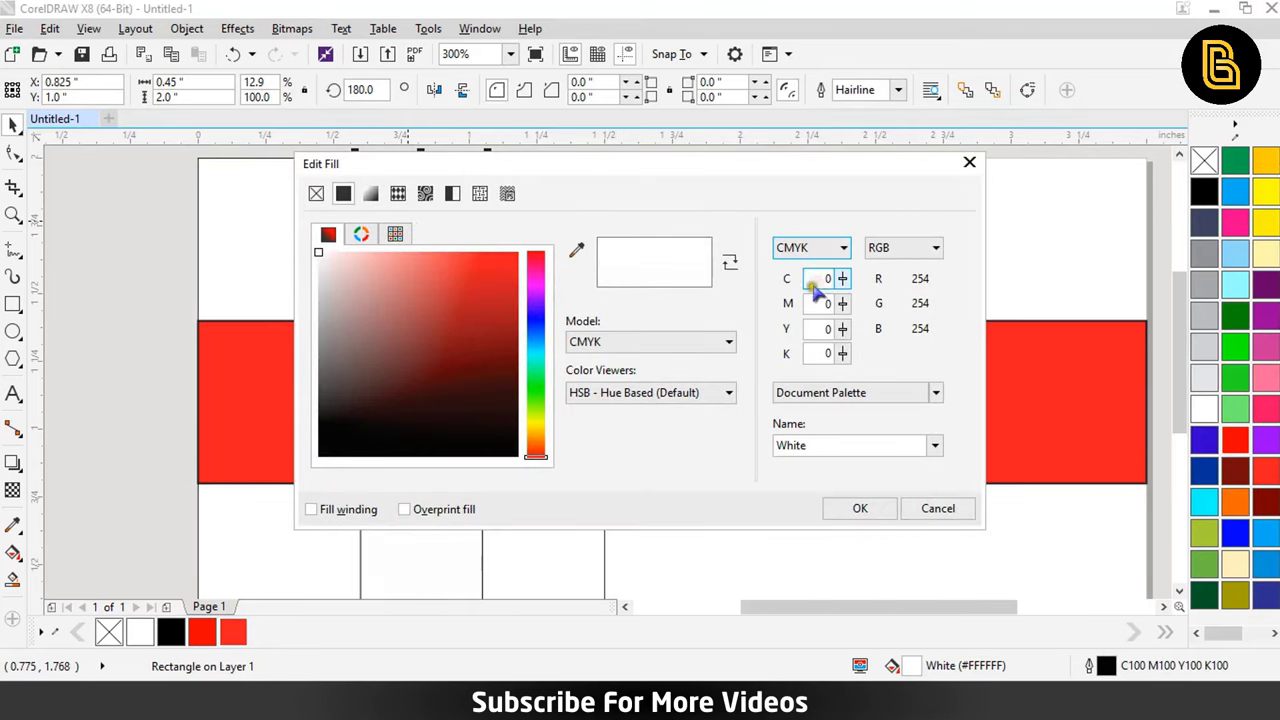
double_click(836, 279)
type("2")
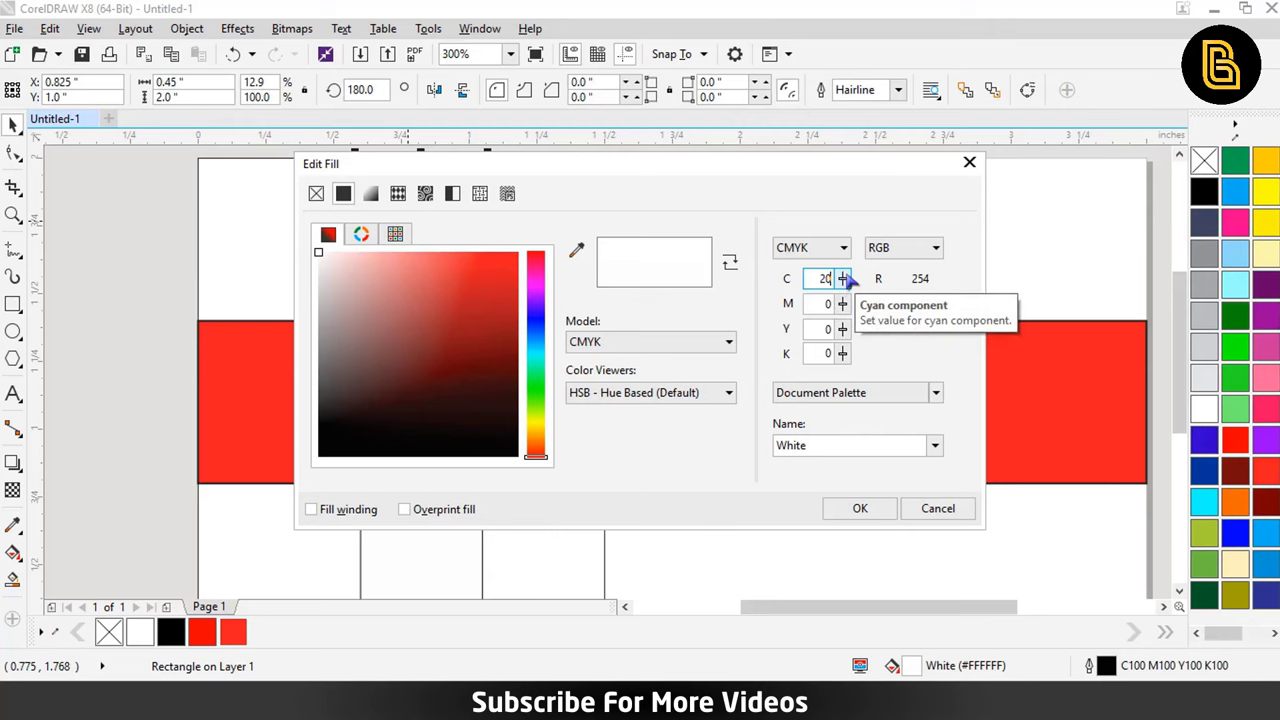
key("Tab")
key("Tab")
type("10")
key("Tab")
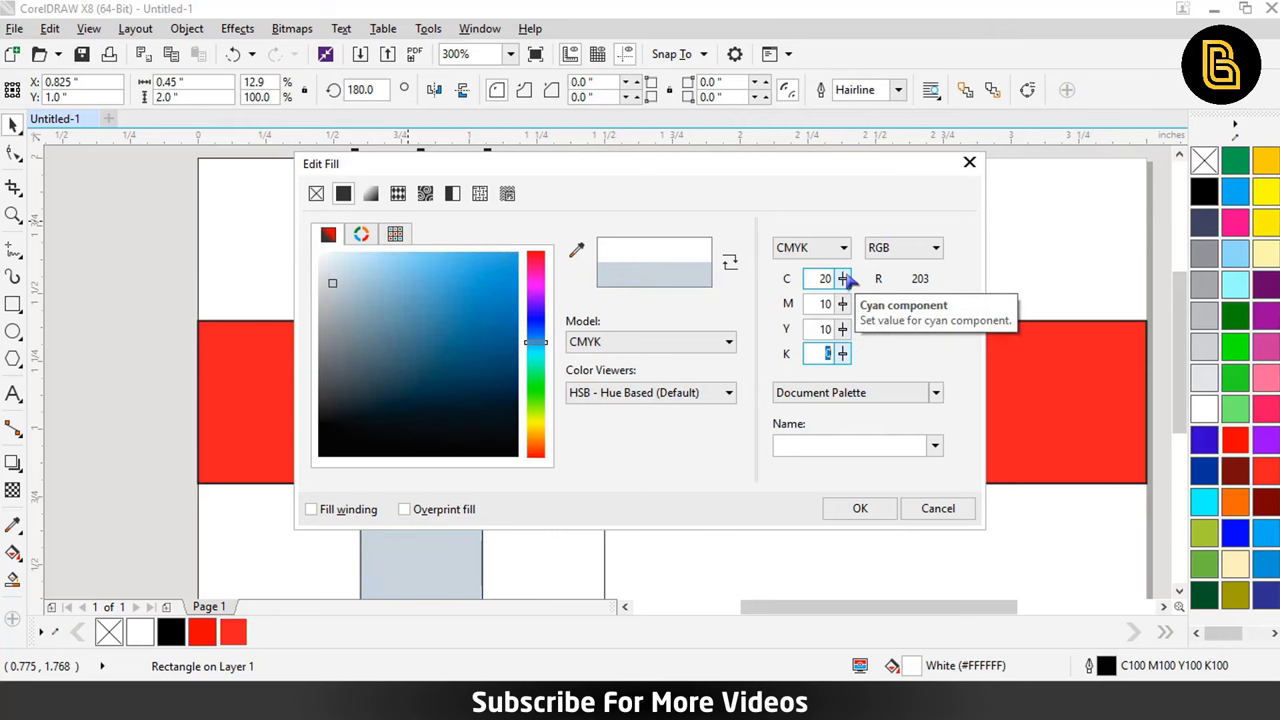
left_click(860, 508)
left_click(508, 236)
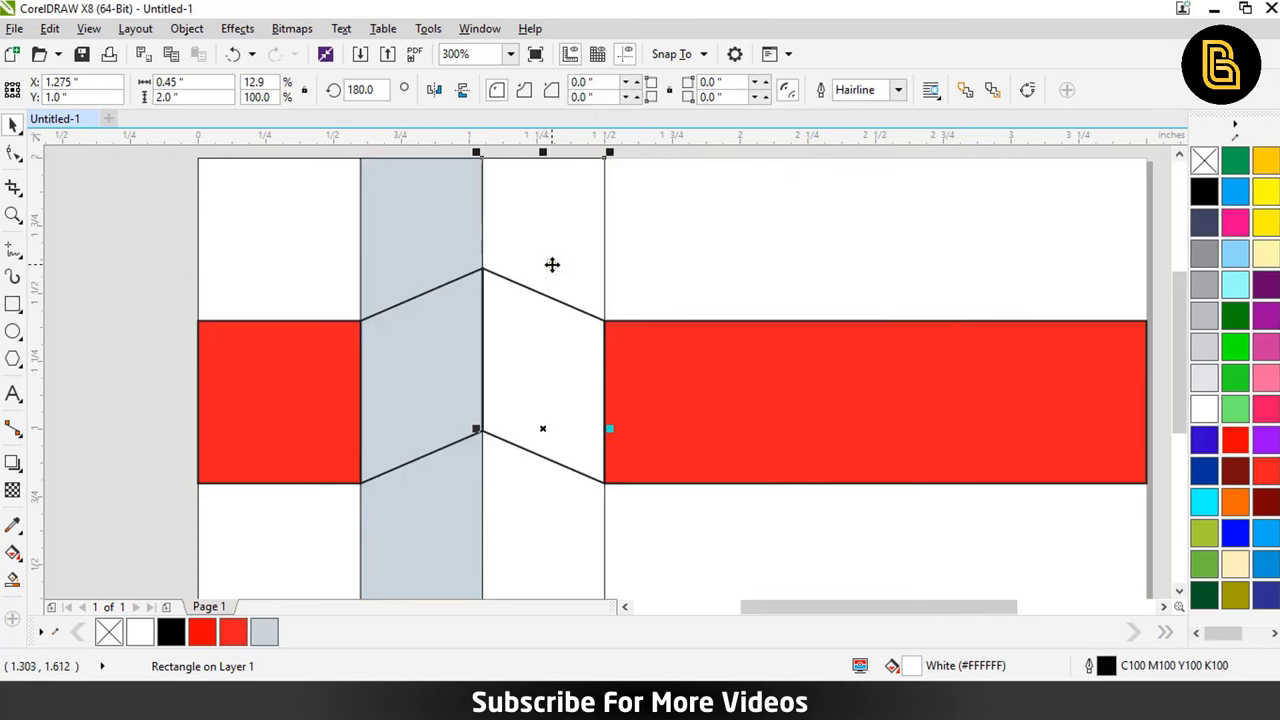
scroll(558, 268, "down", 2)
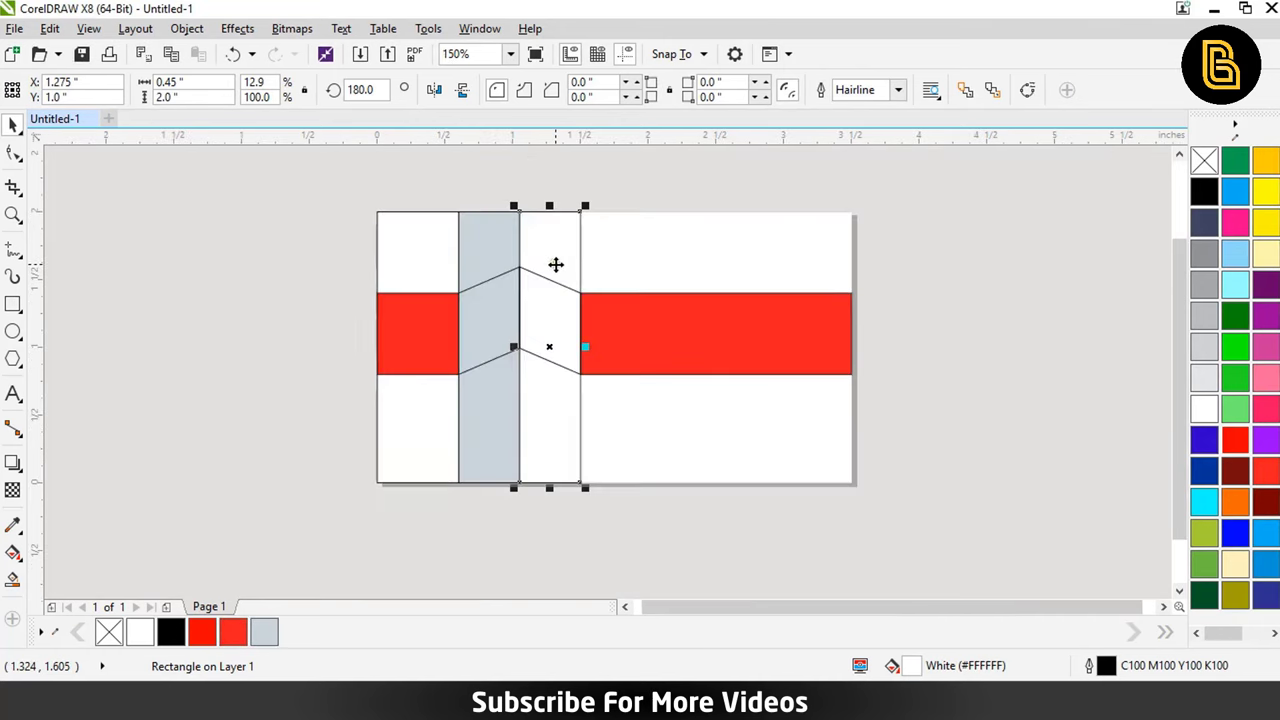
scroll(555, 277, "up", 2)
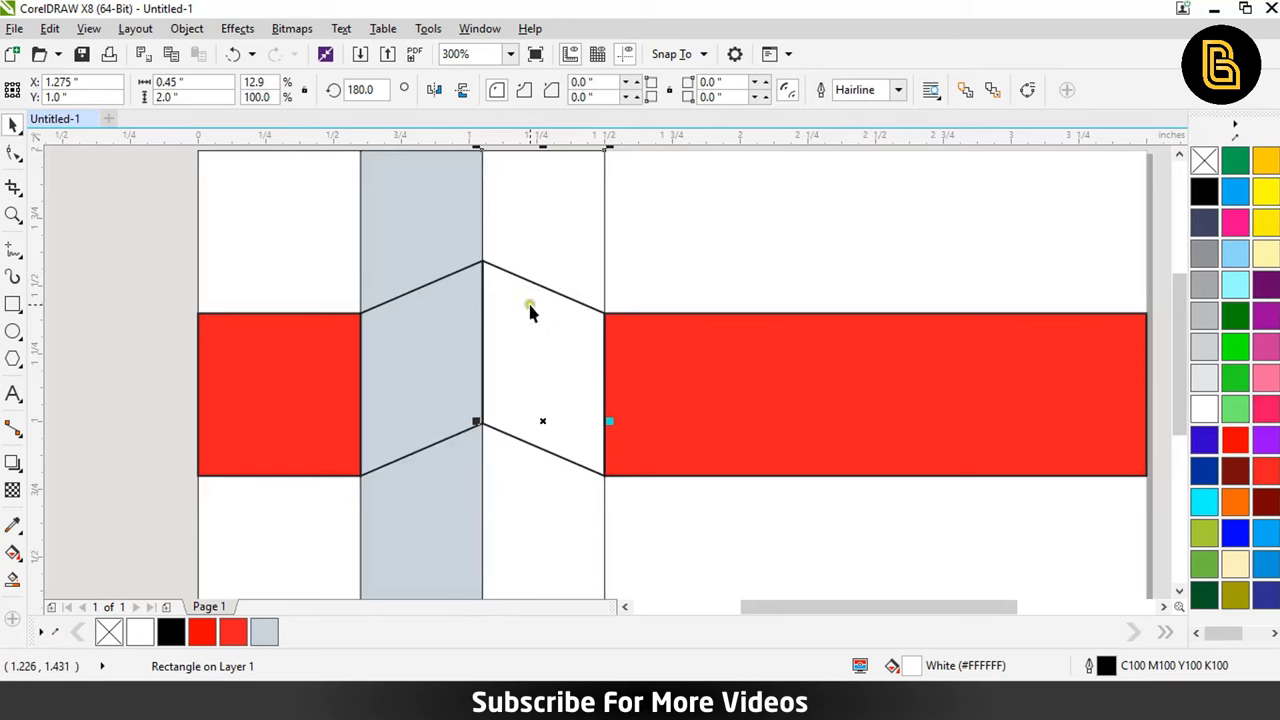
- Fill both chevron halves with the palette red
left_click(528, 302)
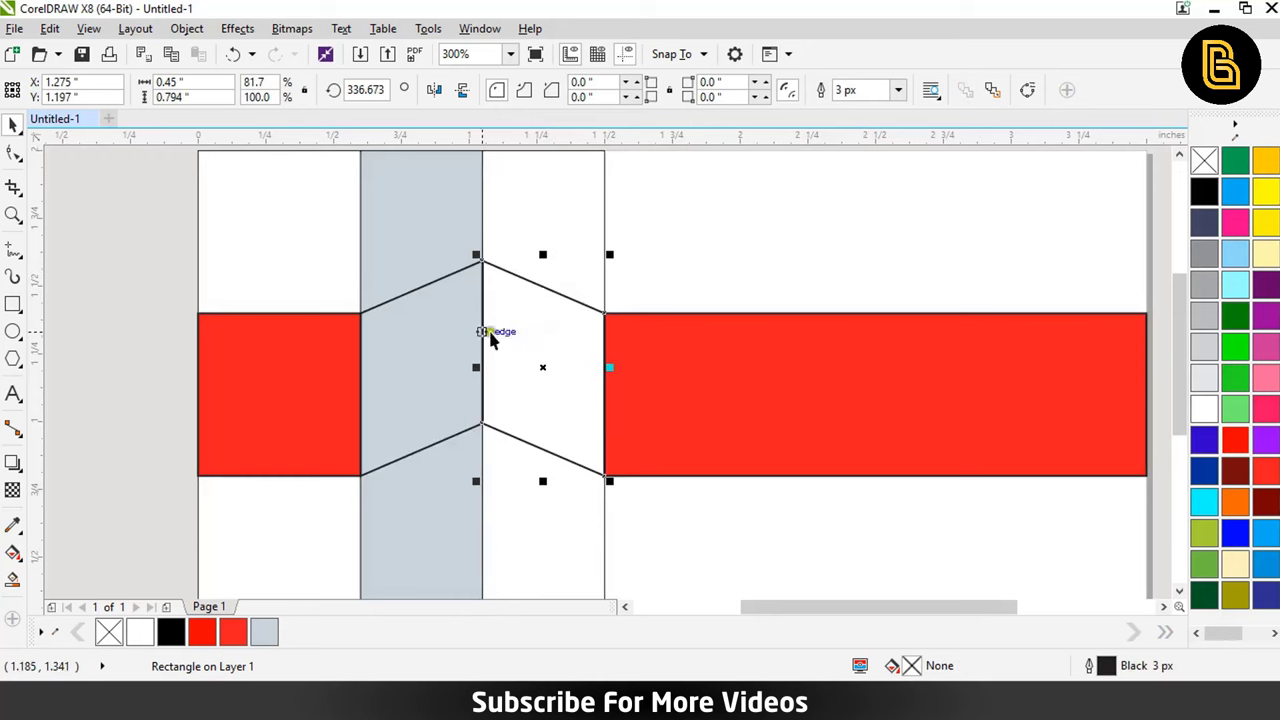
left_click(415, 346)
left_click(532, 323)
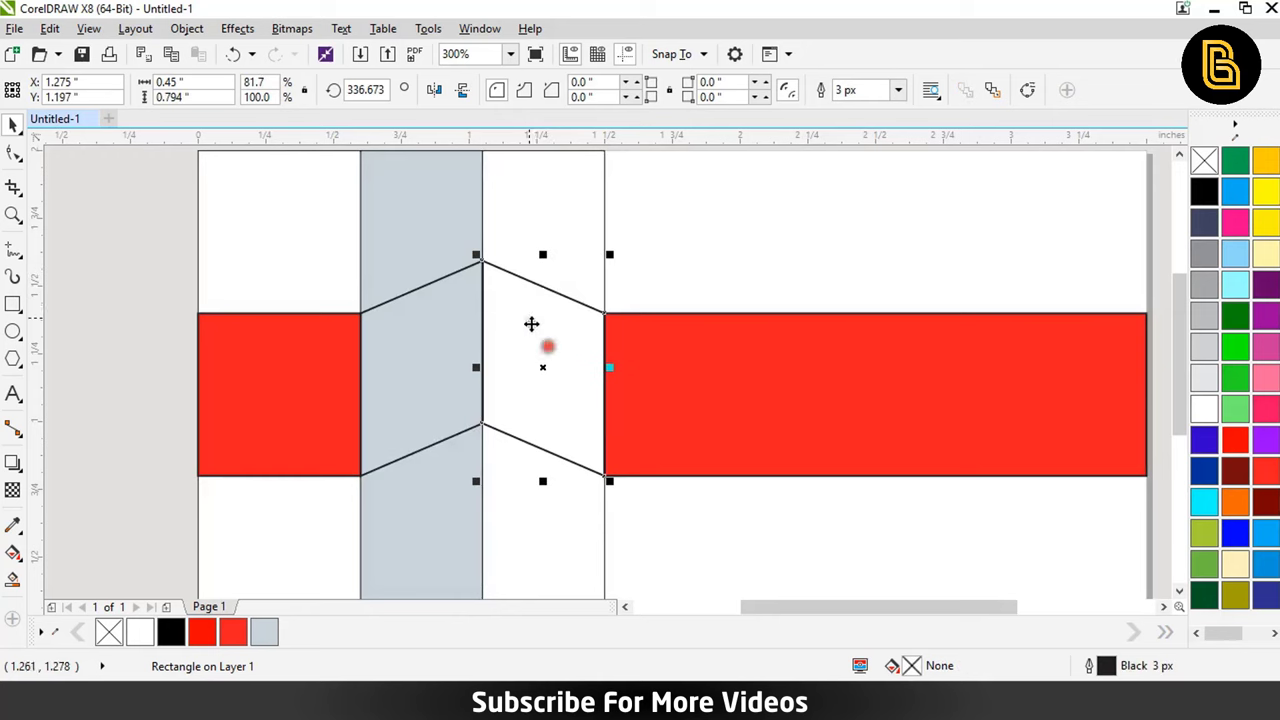
left_click(527, 331)
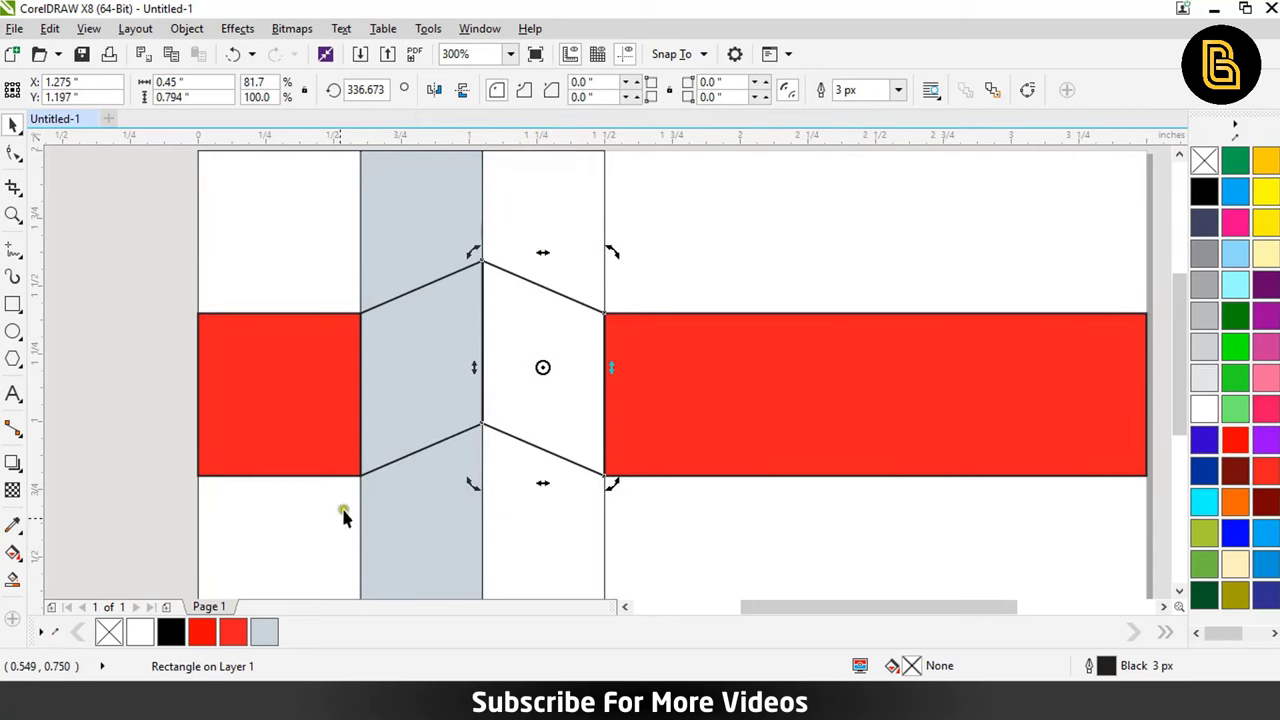
left_click(232, 631)
left_click(430, 386)
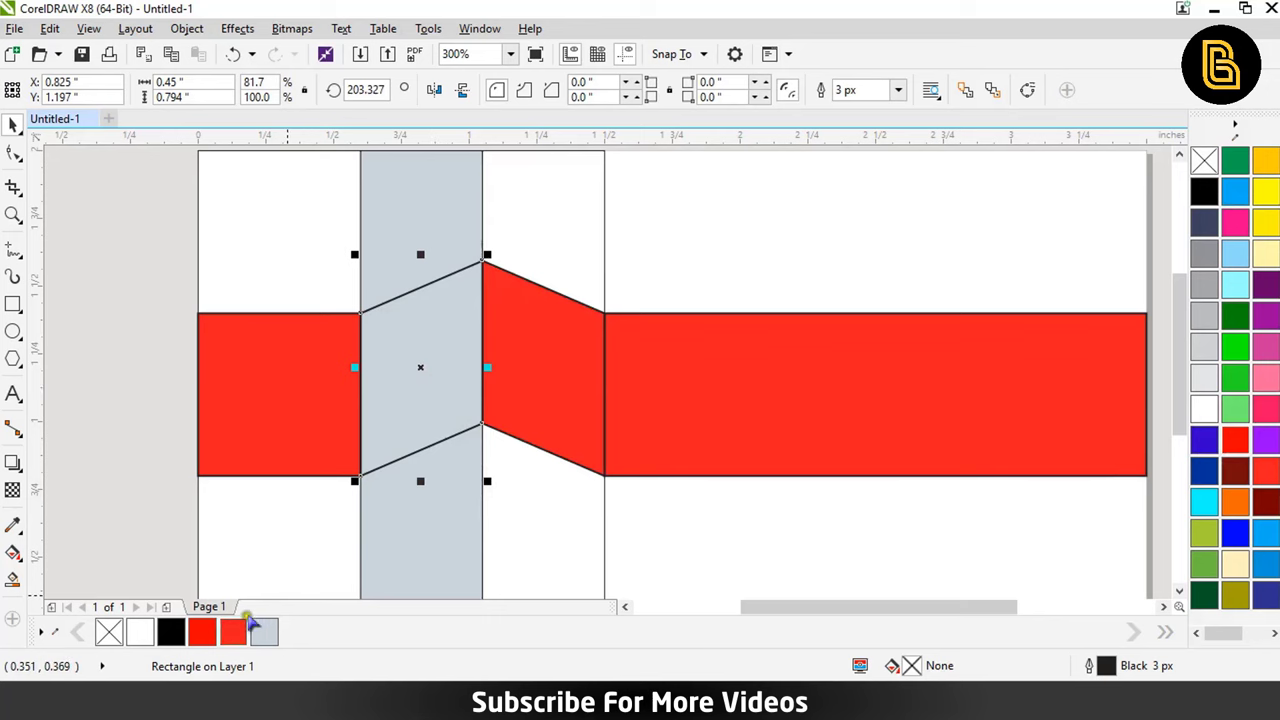
left_click(232, 631)
- Darken the right chevron's red to K50 and the left chevron's to K40
left_click(570, 358)
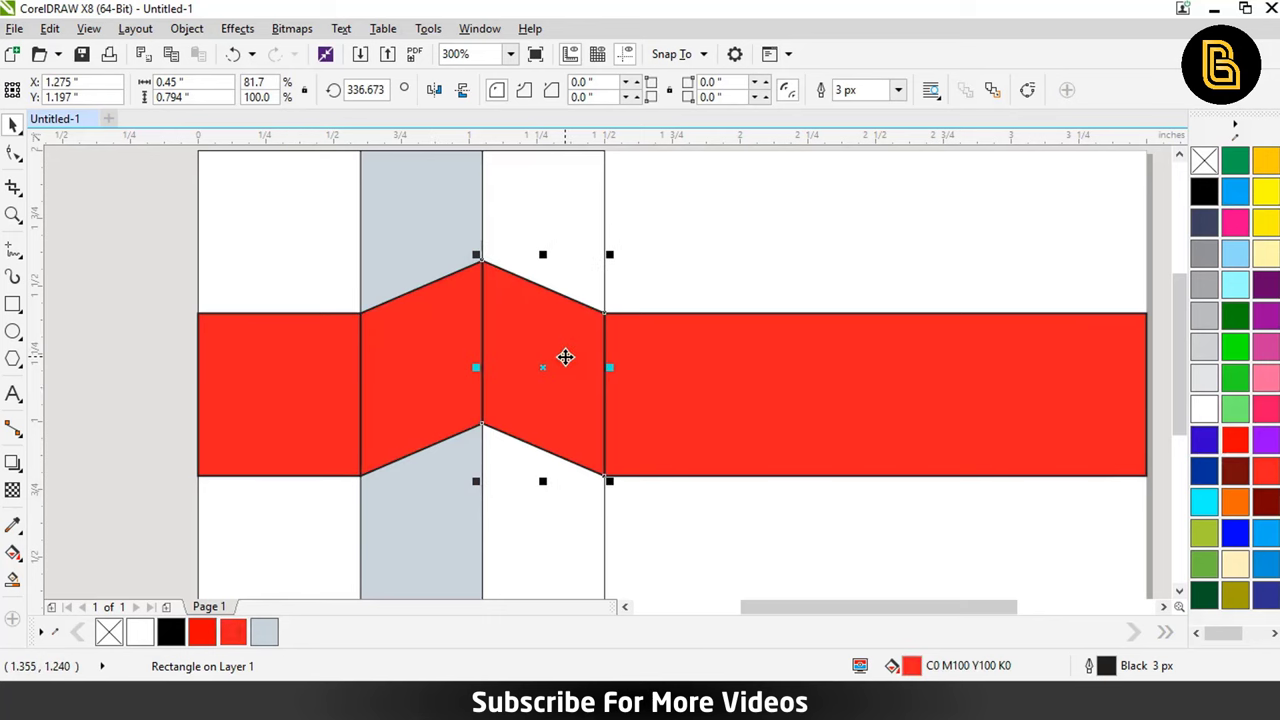
key("shift+F11")
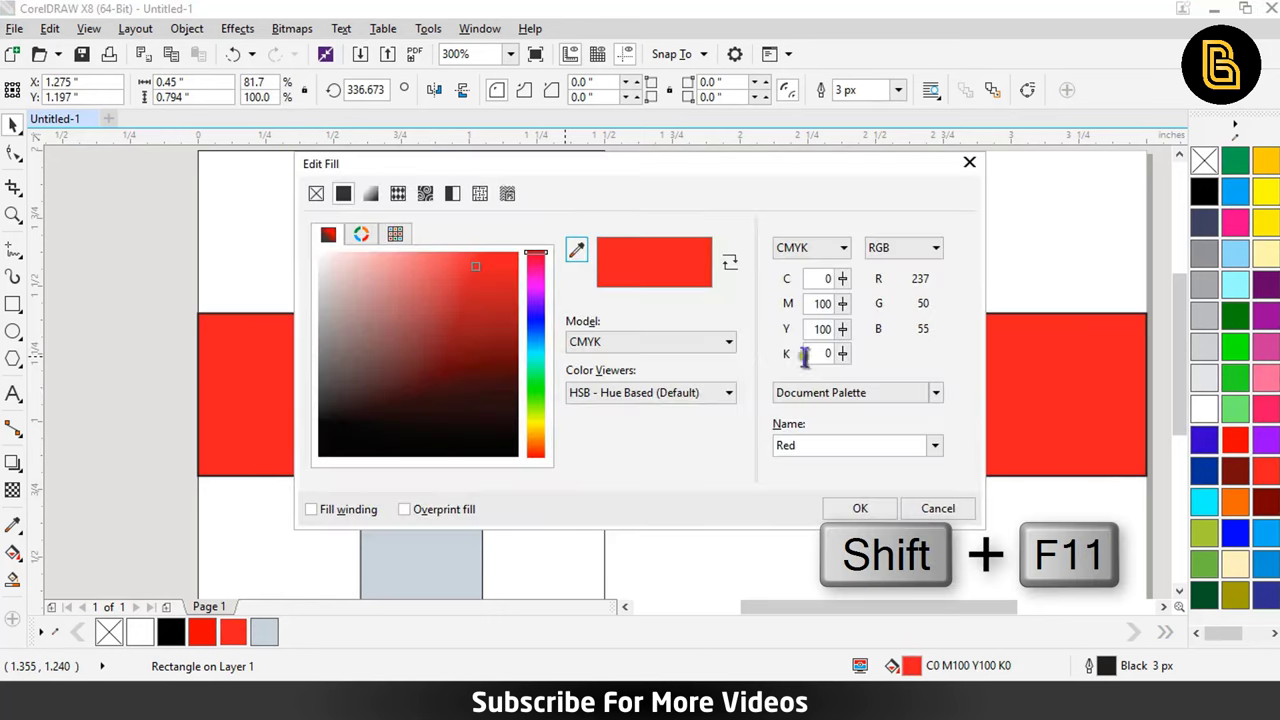
double_click(805, 354)
type("0")
key("Tab")
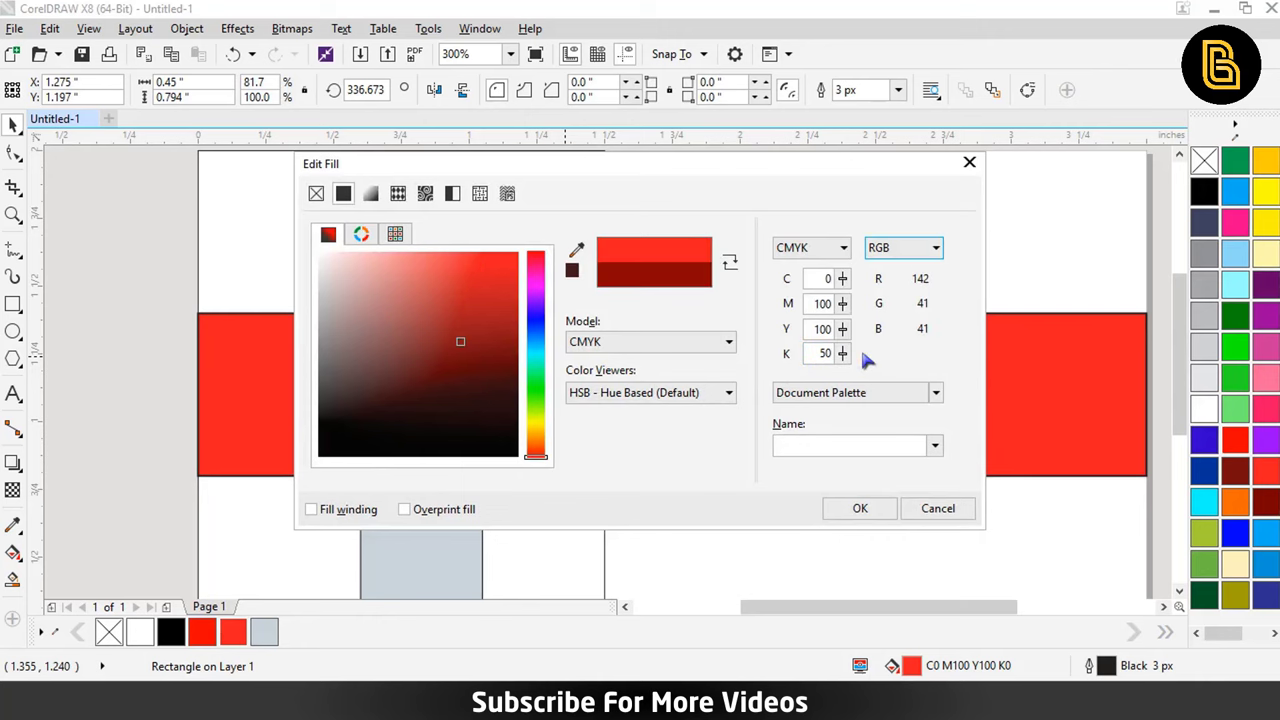
left_click(858, 510)
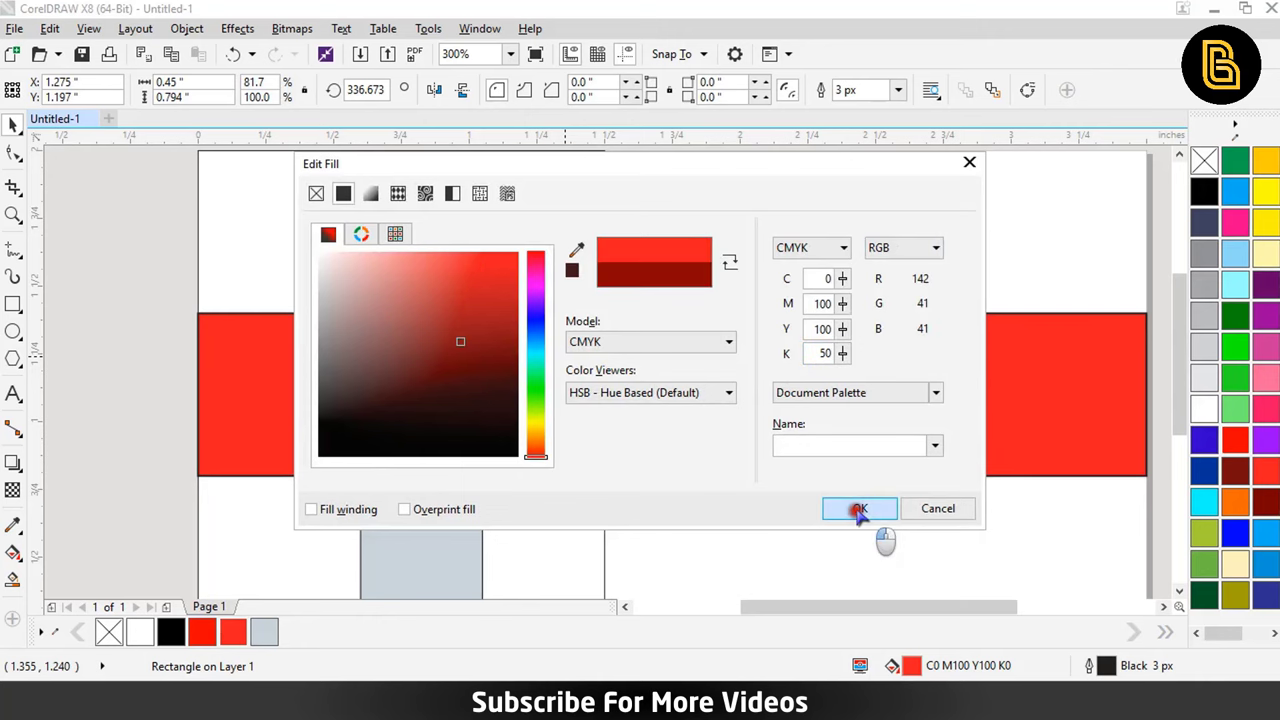
left_click(455, 369)
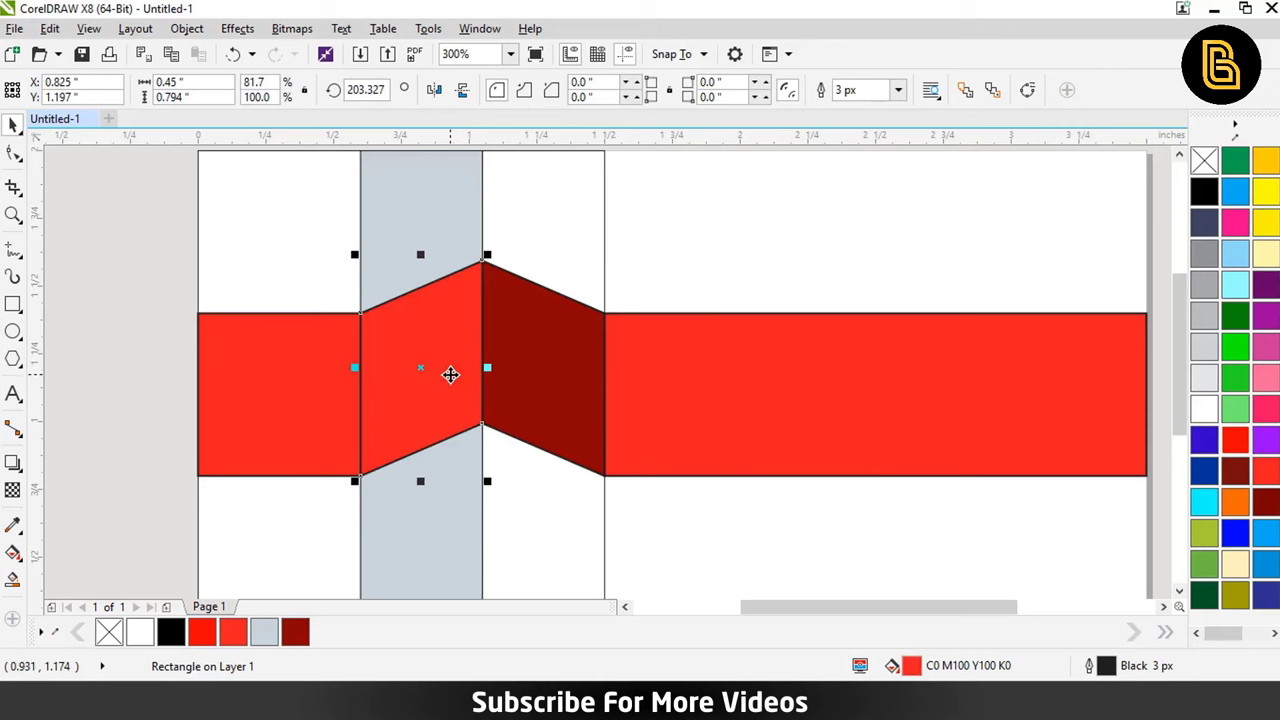
key("shift+F11")
double_click(835, 353)
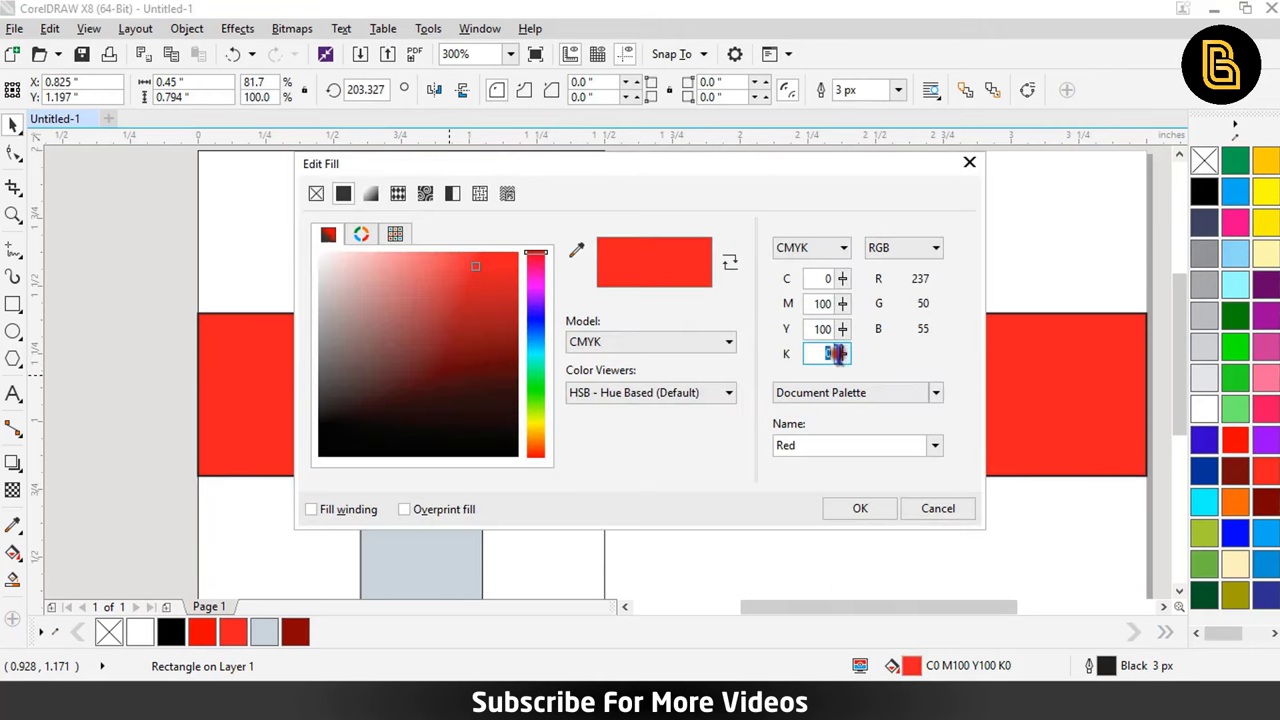
type("40")
left_click(855, 508)
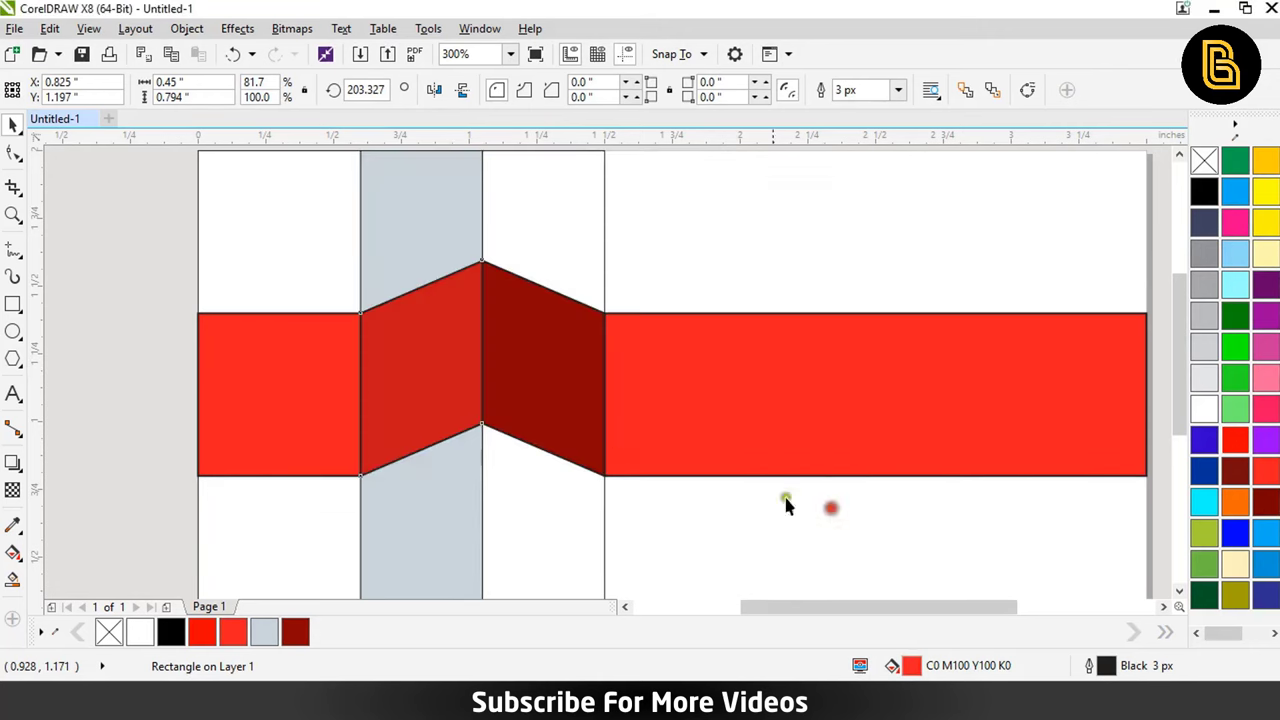
- Fill the tall column behind the chevron with black C100 M100 Y100 K100
left_click(552, 396)
left_click(530, 216)
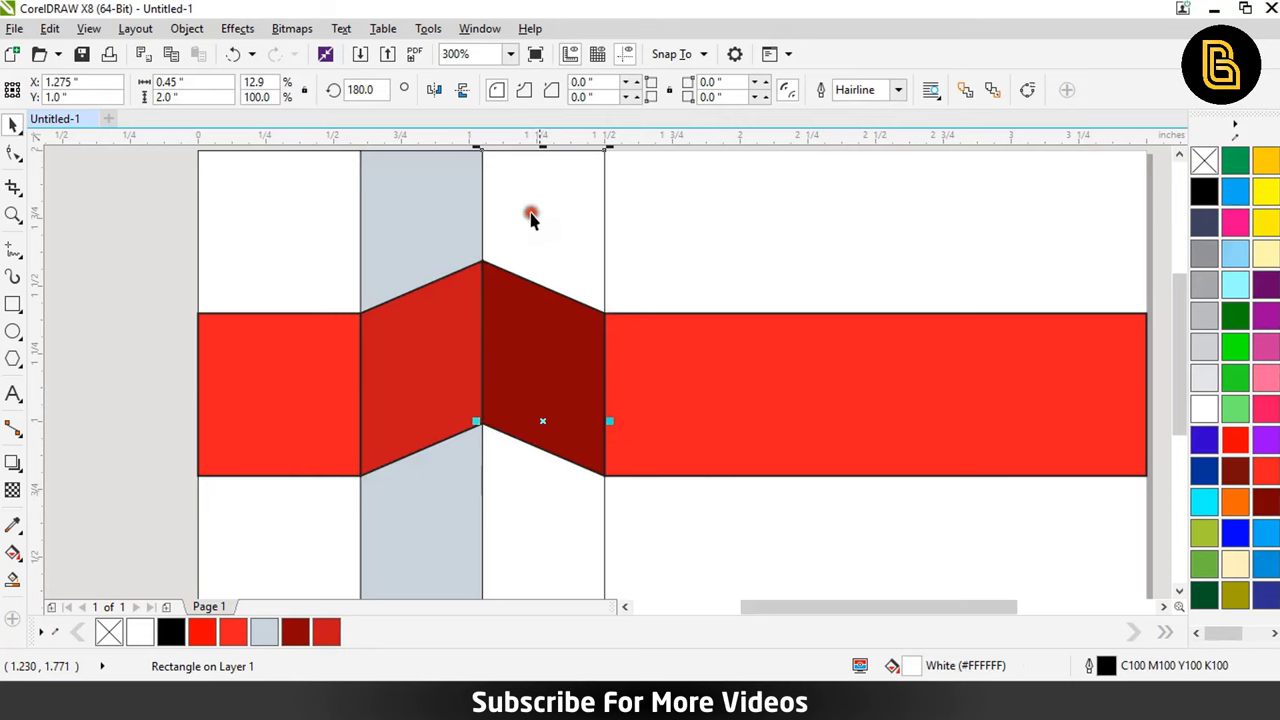
scroll(573, 250, "down", 1)
scroll(574, 257, "up", 1)
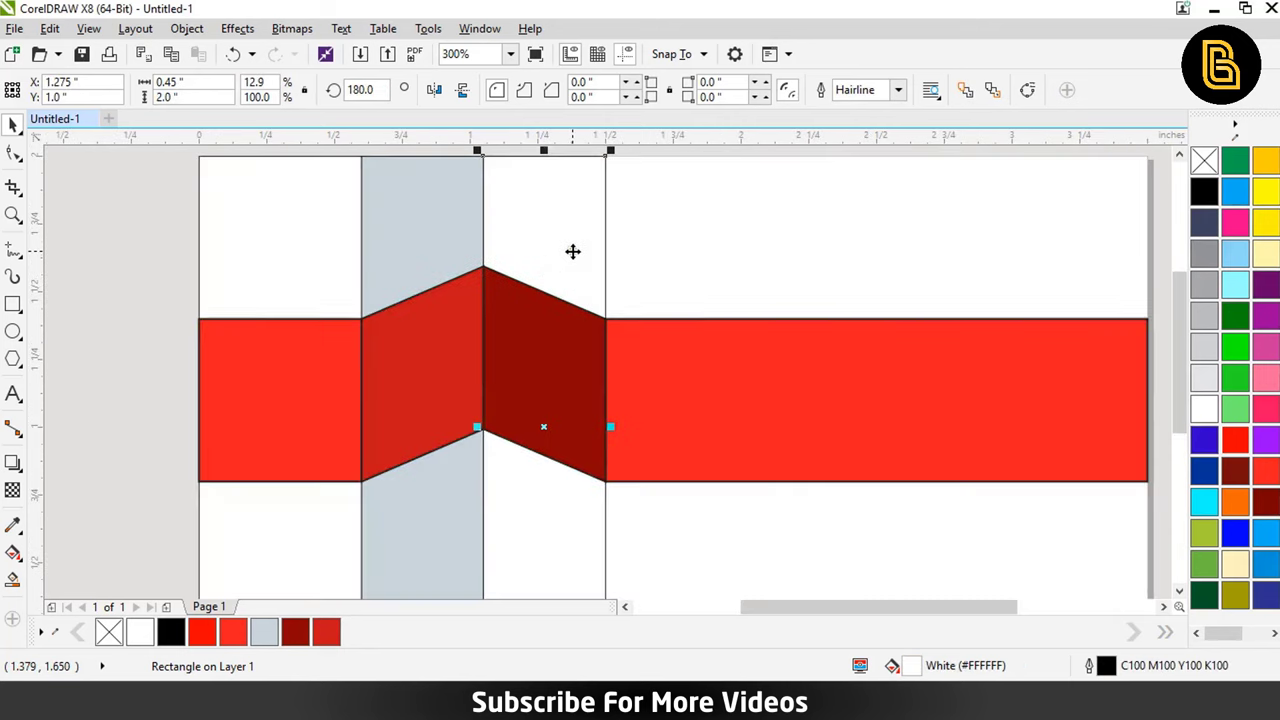
left_click(1204, 191)
mouse_move(1020, 665)
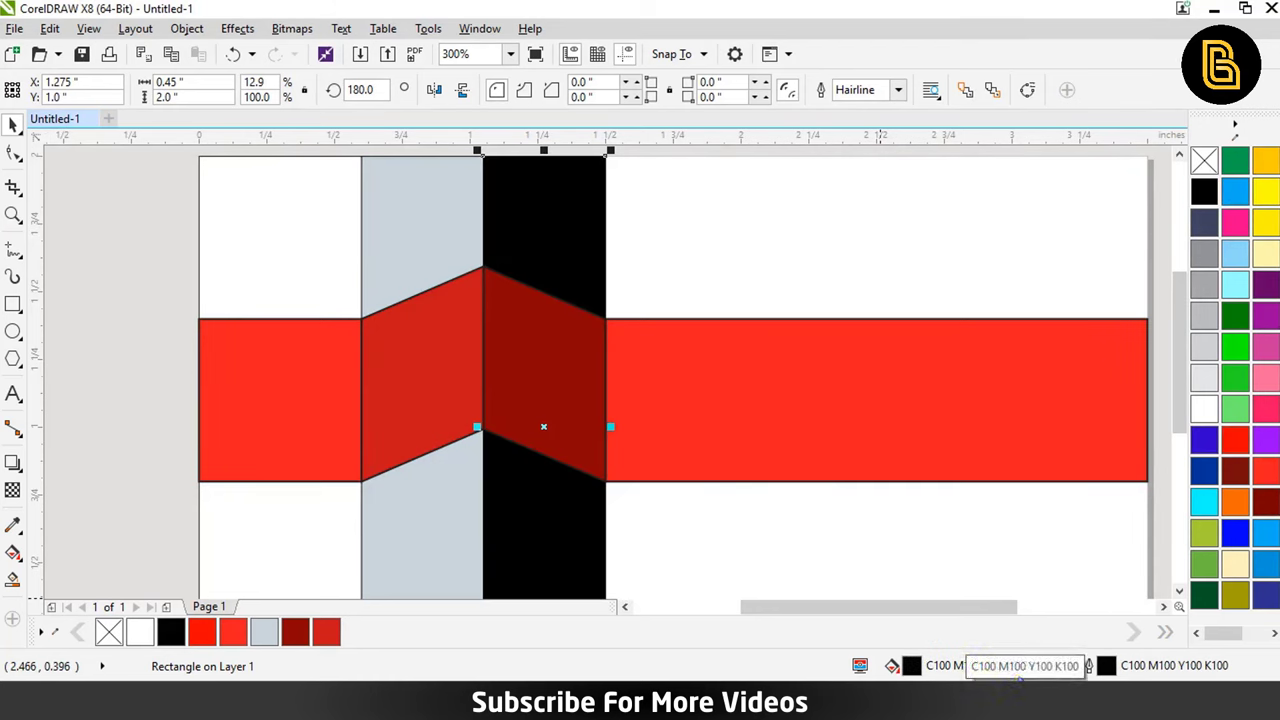
left_click(718, 295)
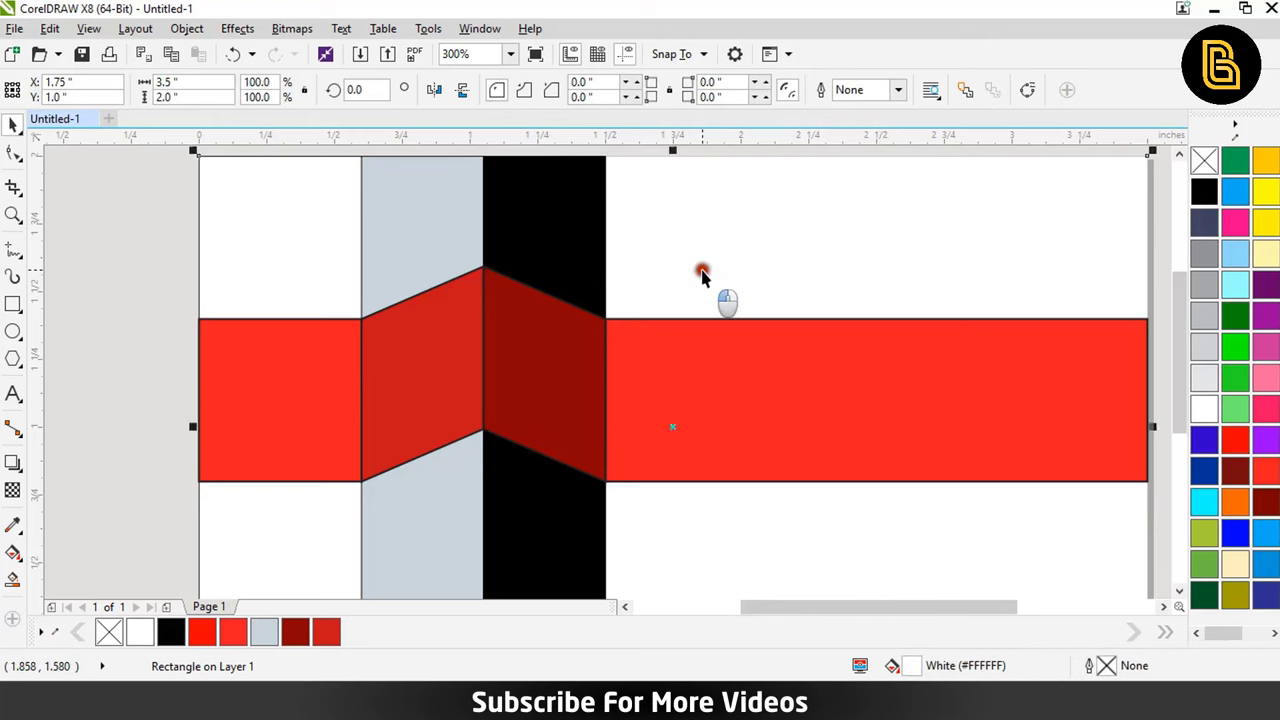
scroll(700, 275, "down", 1)
- Give the right-hand background rectangle a CMYK fill of C65 M65 Y65 K65
scroll(669, 247, "up", 1)
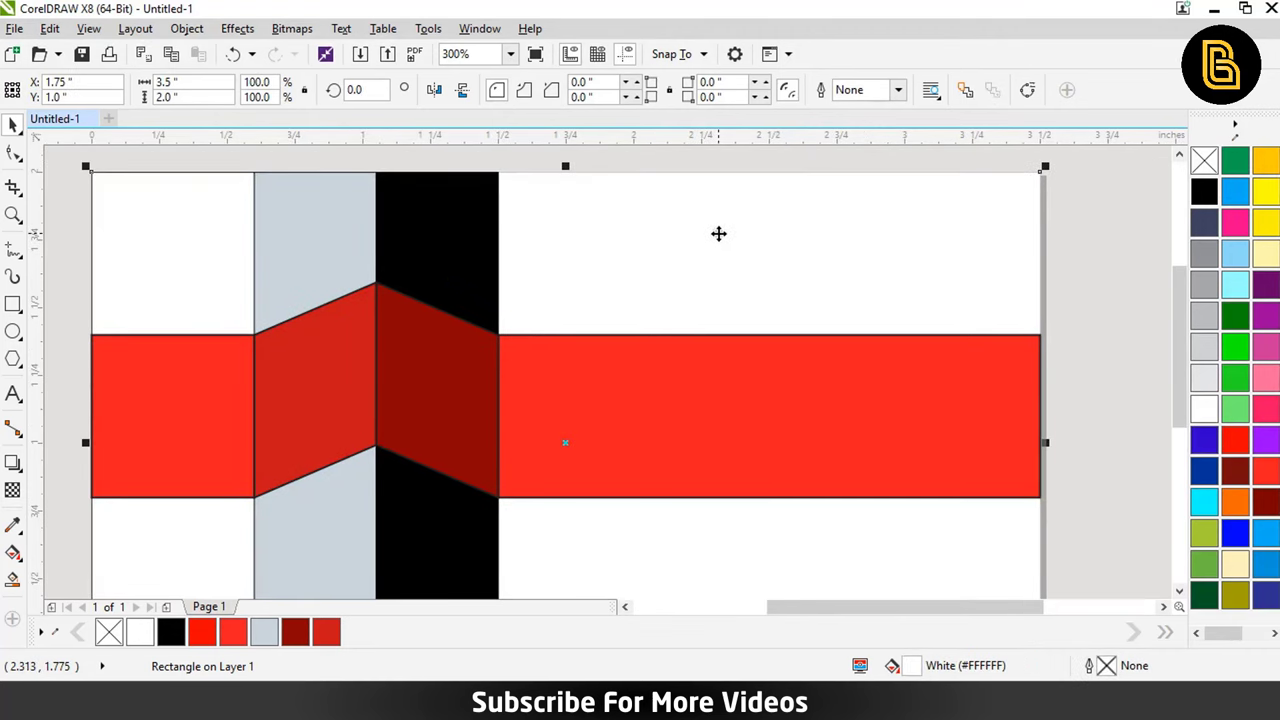
key("shift+F11")
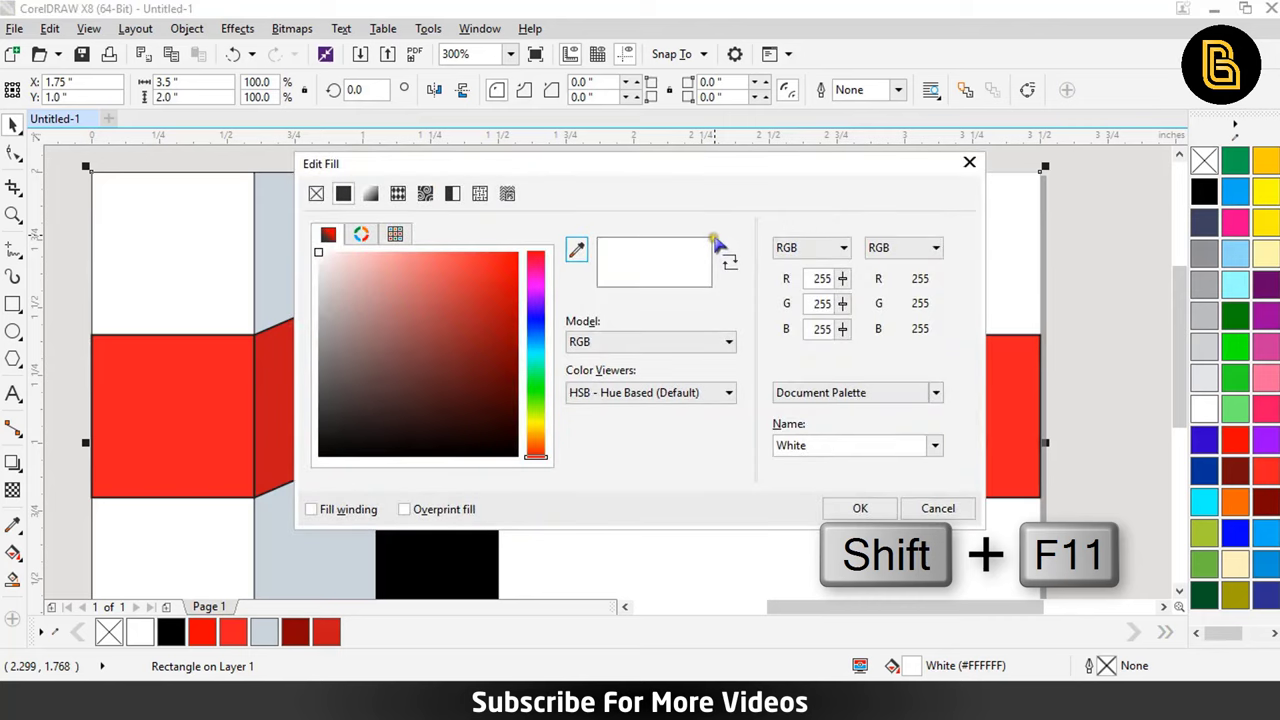
left_click(812, 248)
left_click(806, 283)
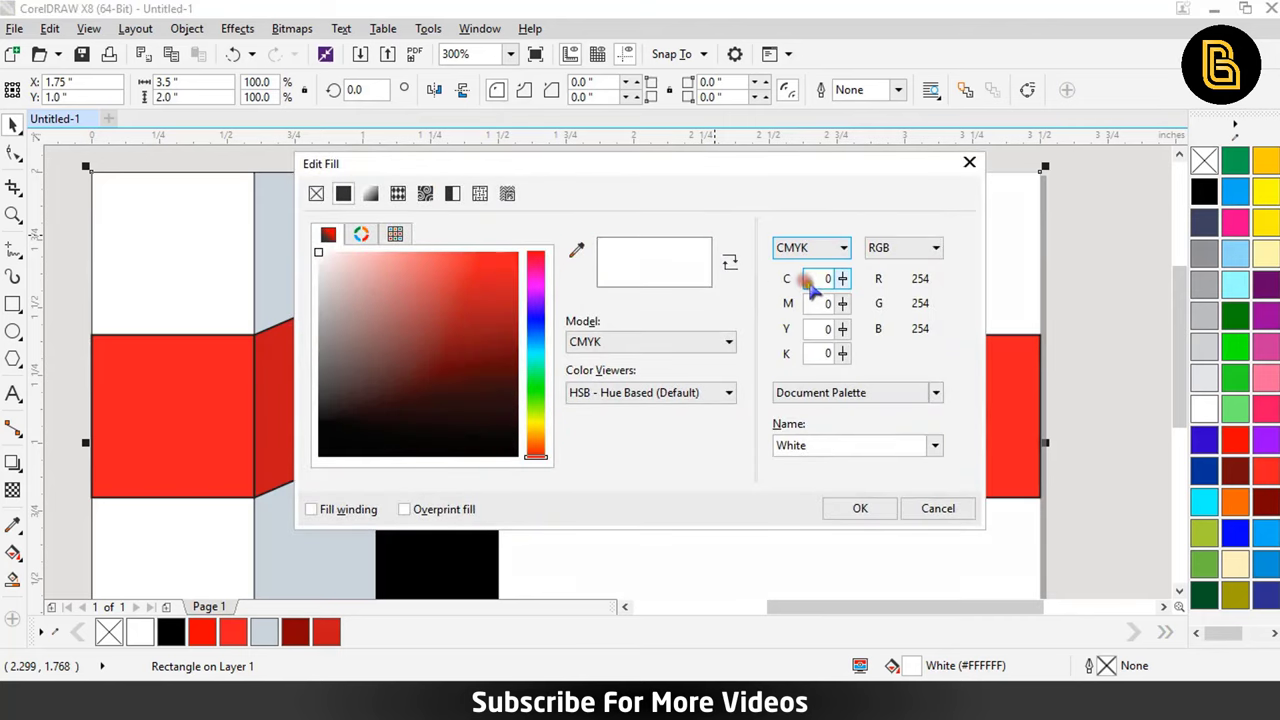
double_click(826, 279)
key("Tab")
type("6")
key("Tab")
type("65")
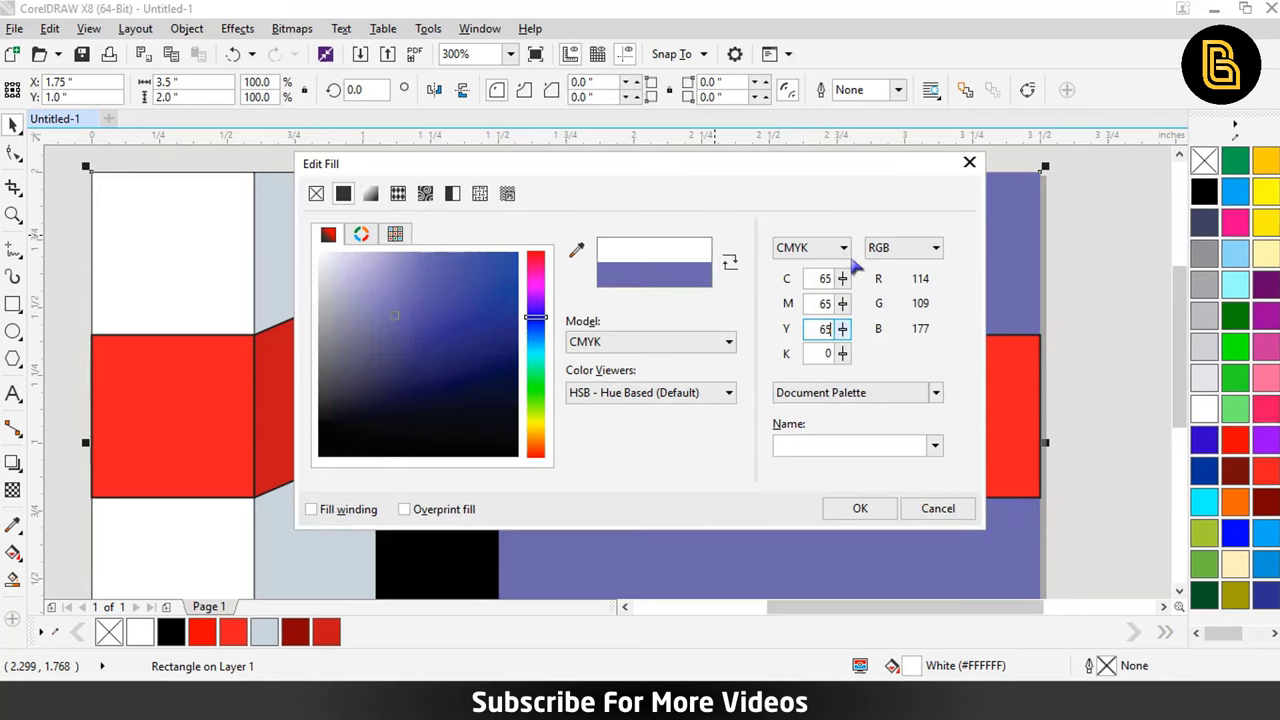
key("Tab")
type("6")
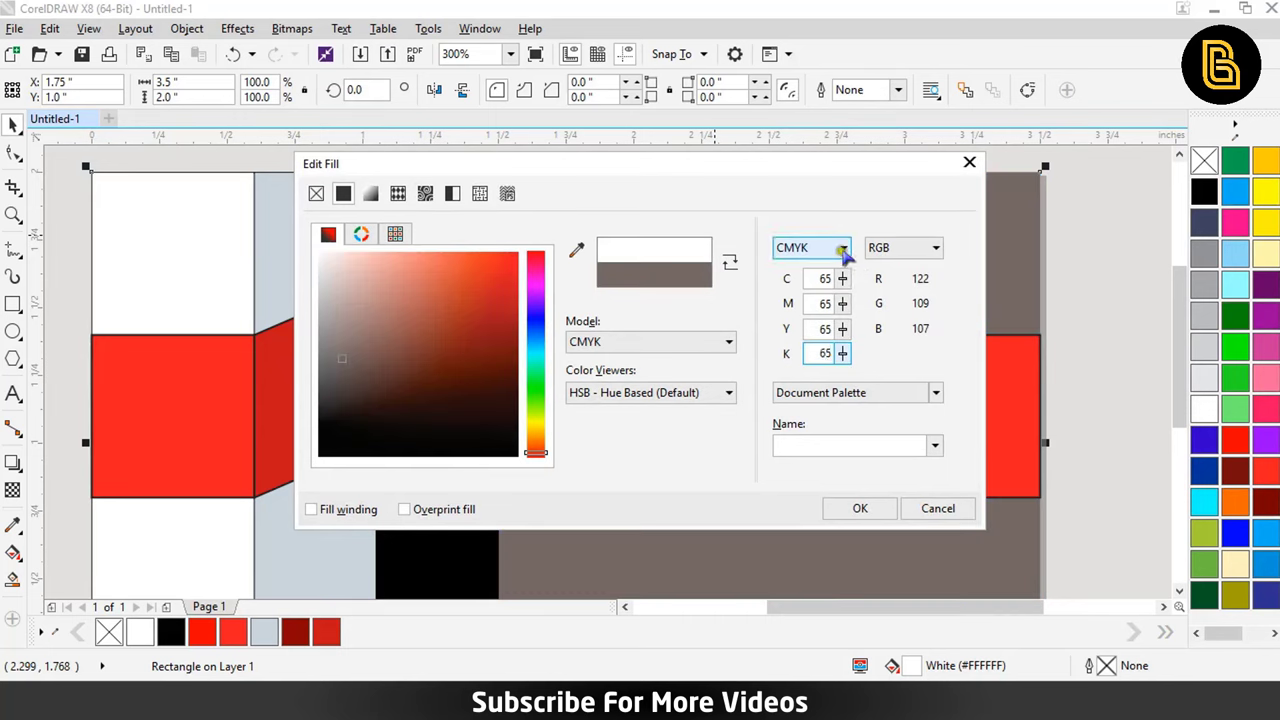
left_click(852, 446)
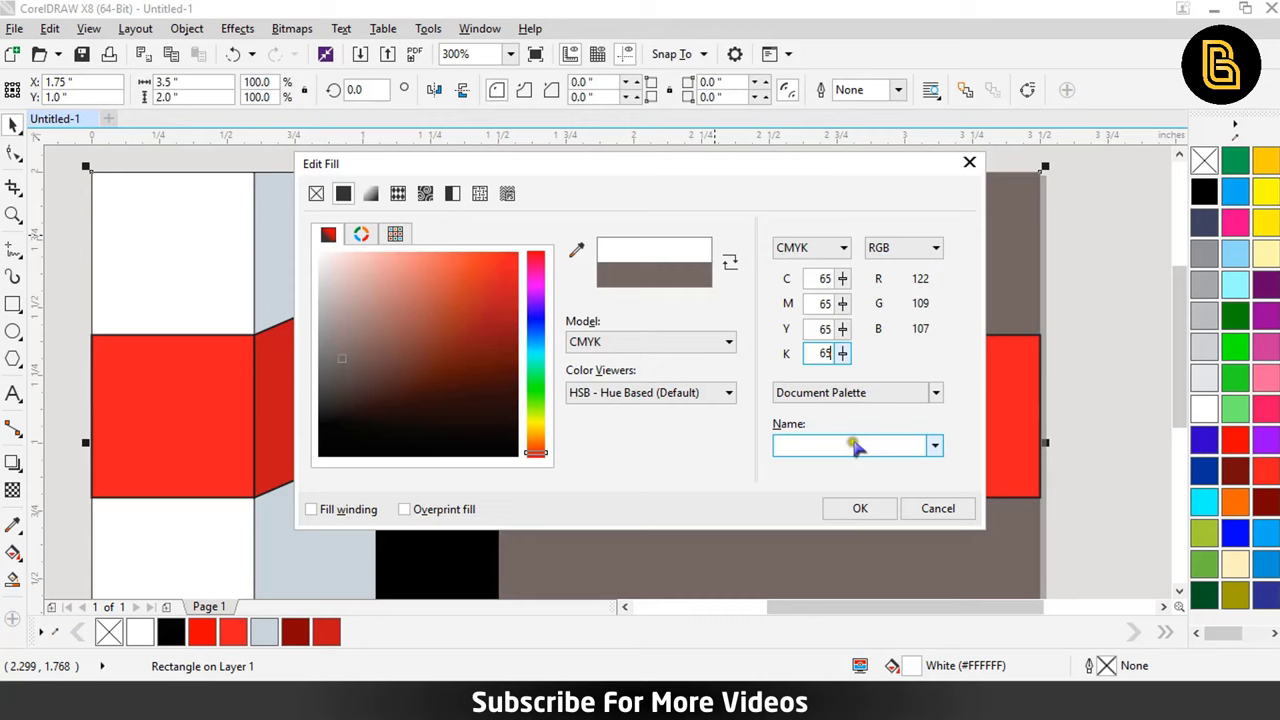
left_click(856, 511)
- Marquee-select all eight pieces of the card artwork
scroll(597, 413, "left", 1)
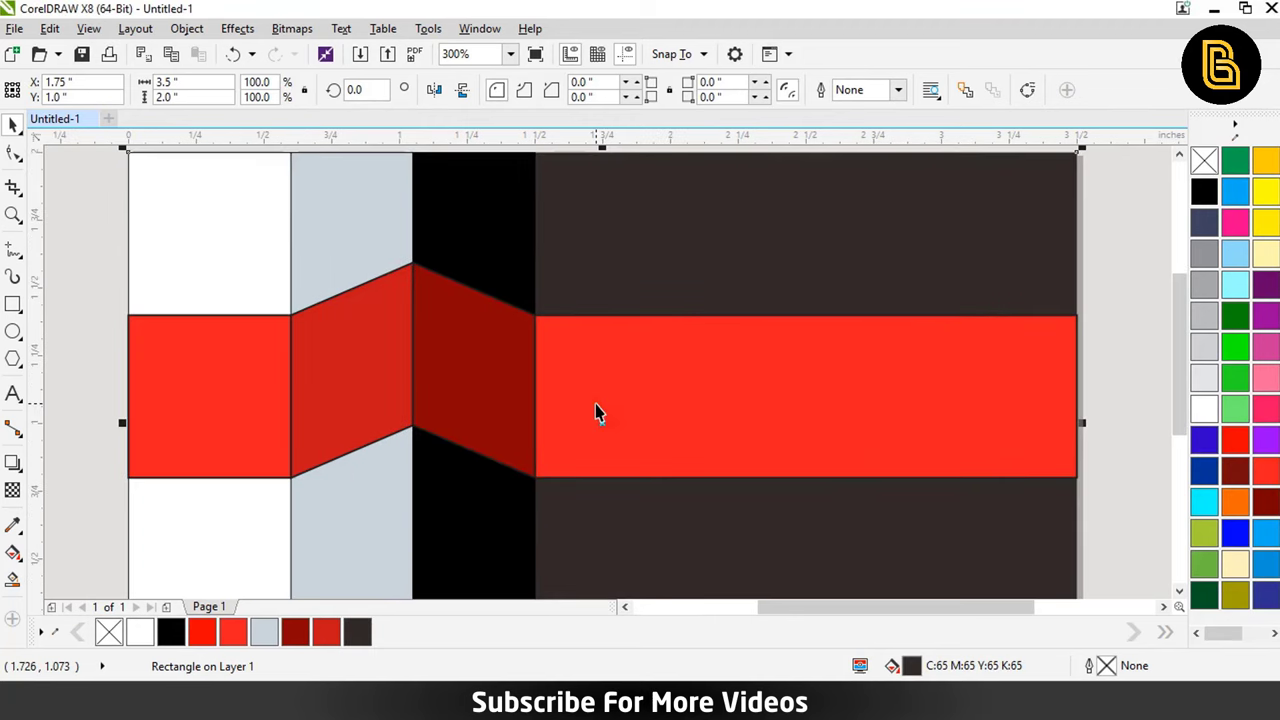
scroll(588, 400, "down", 1)
left_click_drag(920, 217, 288, 588)
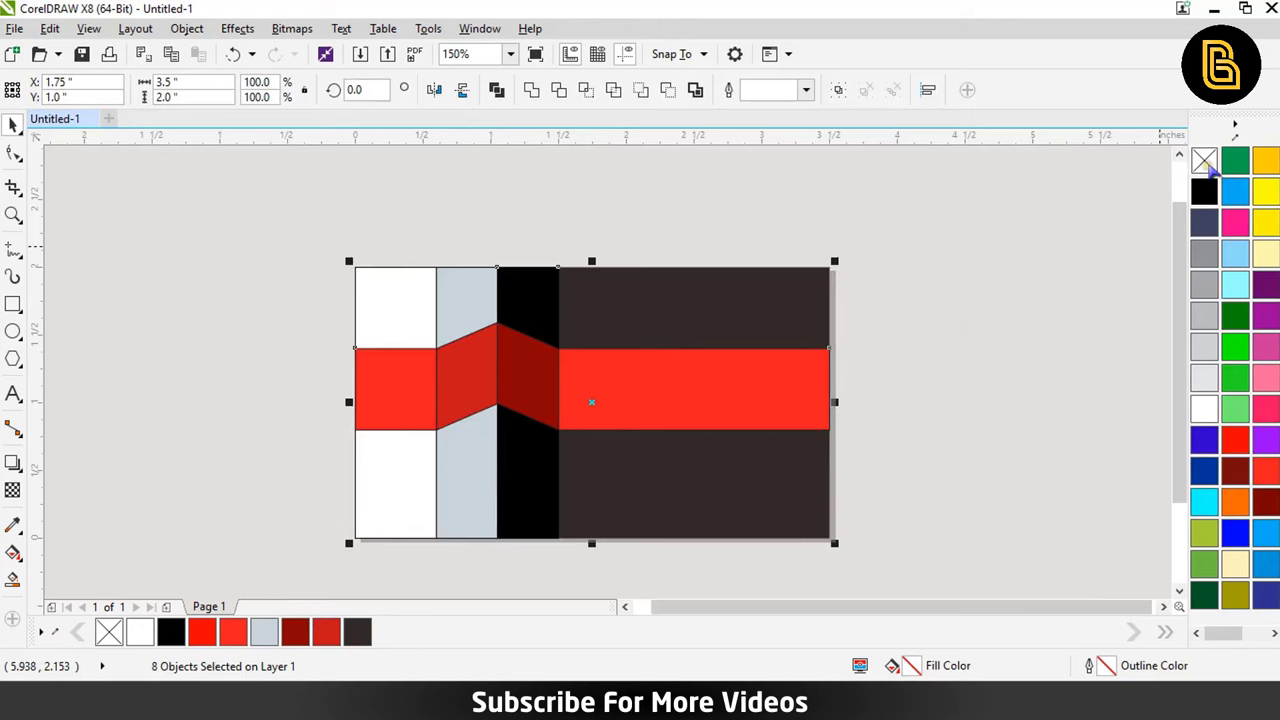
- Remove the outlines from all the selected artwork
right_click(1205, 163)
left_click(800, 200)
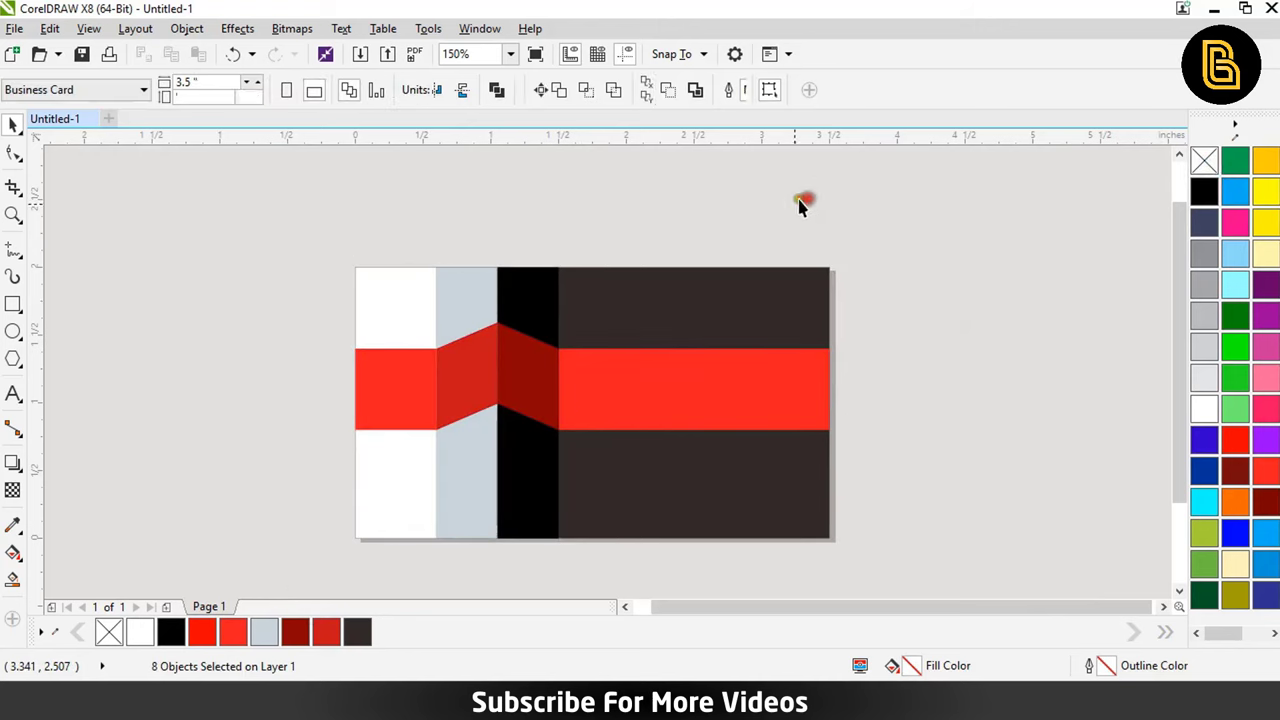
scroll(671, 528, "up", 1)
- Squash the dark rectangle into a 0.029-inch bottom strip coloured C0 M100 Y100 K20
left_click(671, 528)
scroll(718, 516, "up", 1)
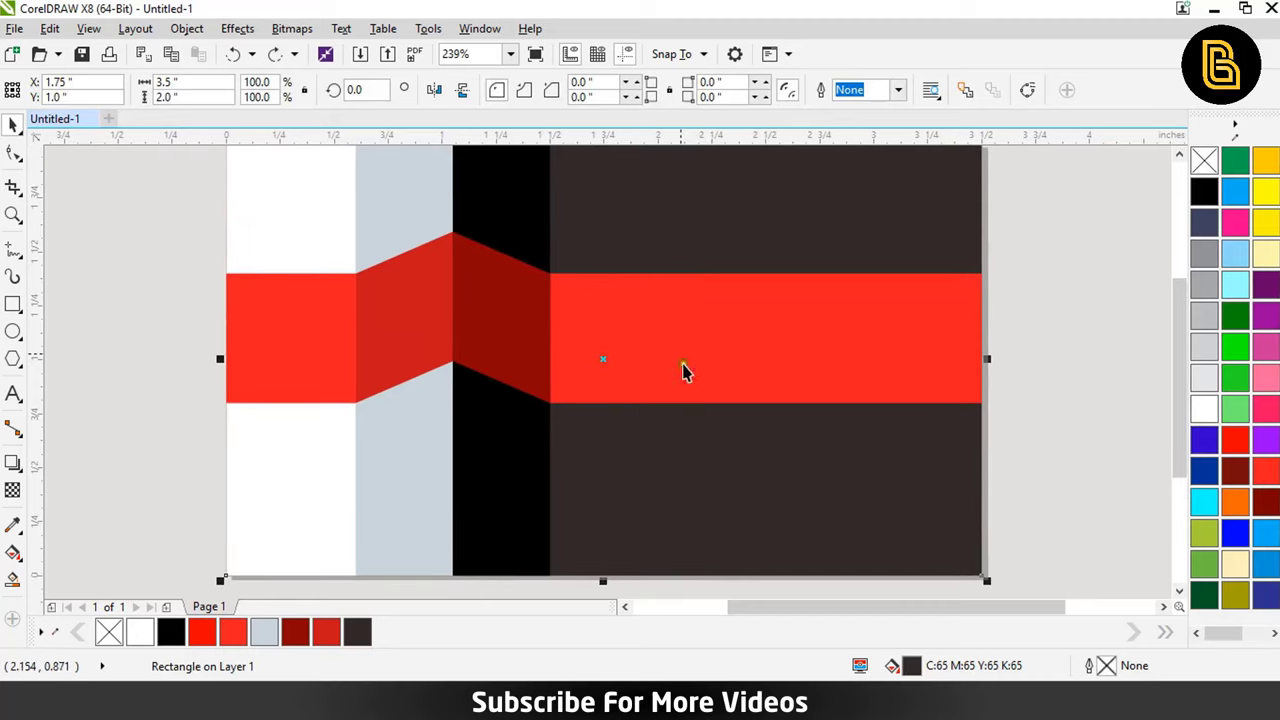
left_click_drag(670, 288, 660, 314)
left_click_drag(600, 179, 620, 437)
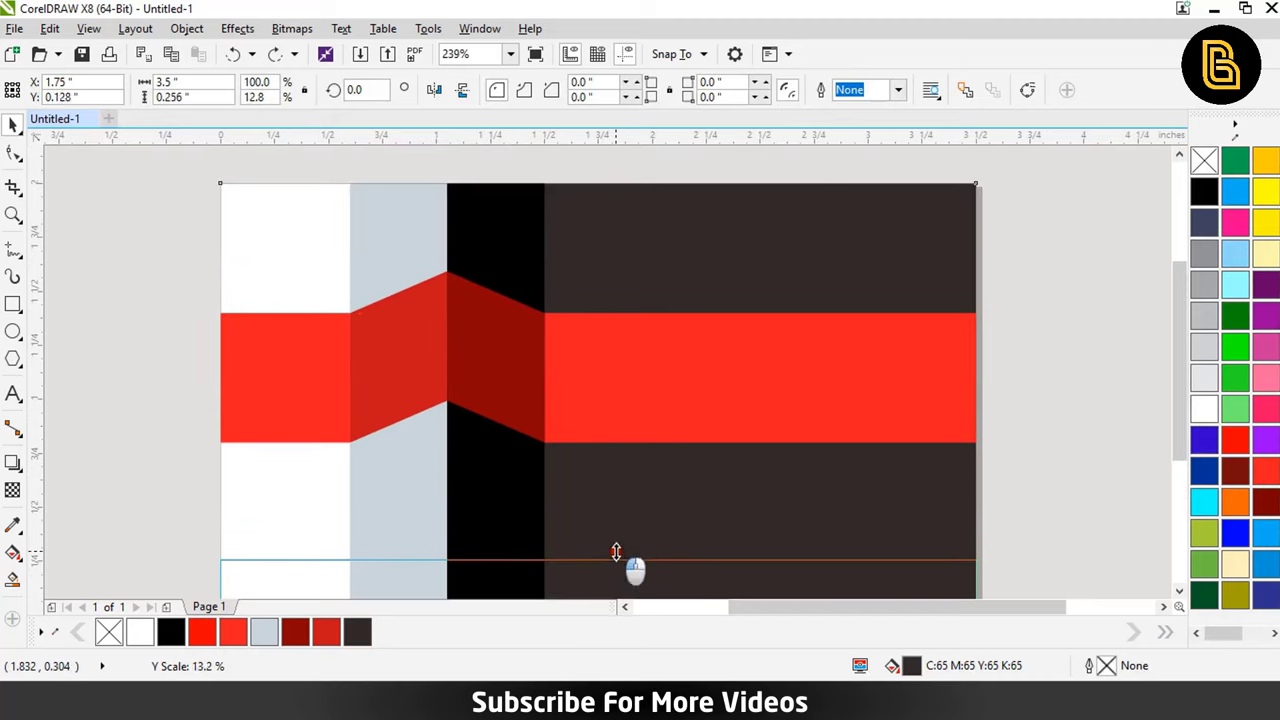
scroll(620, 437, "up", 2)
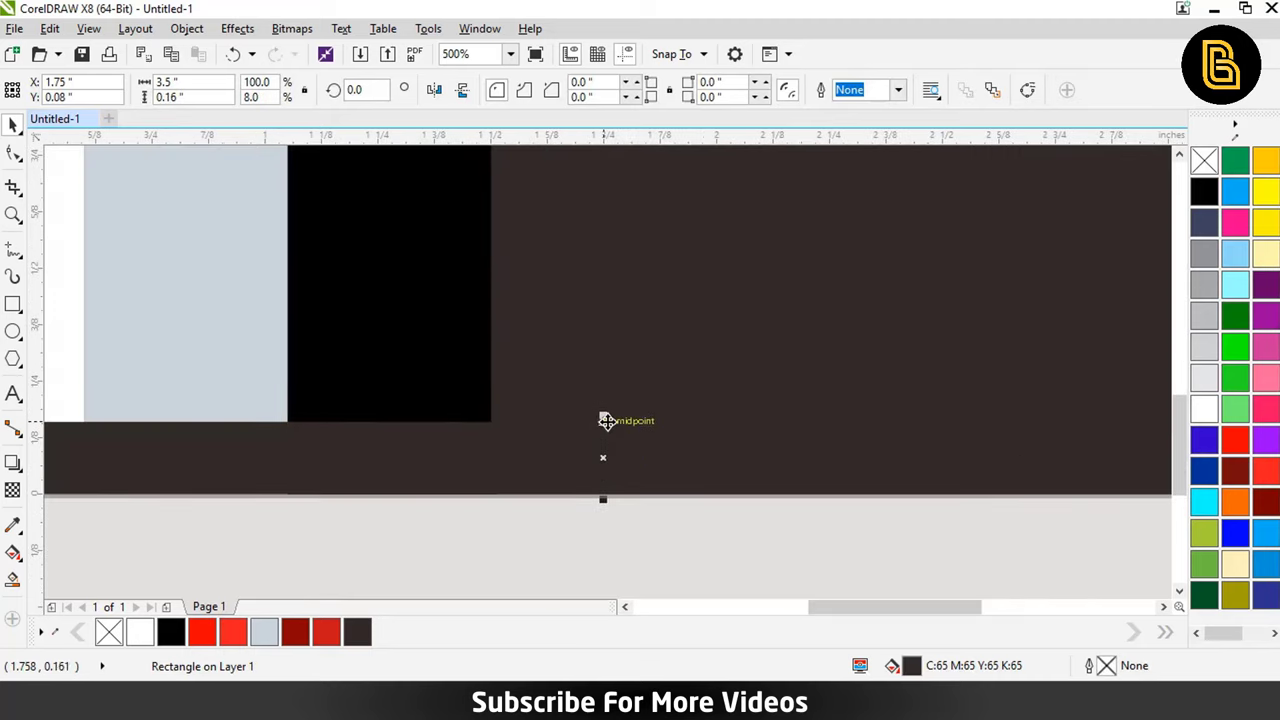
left_click_drag(606, 421, 603, 476)
left_click(1258, 472)
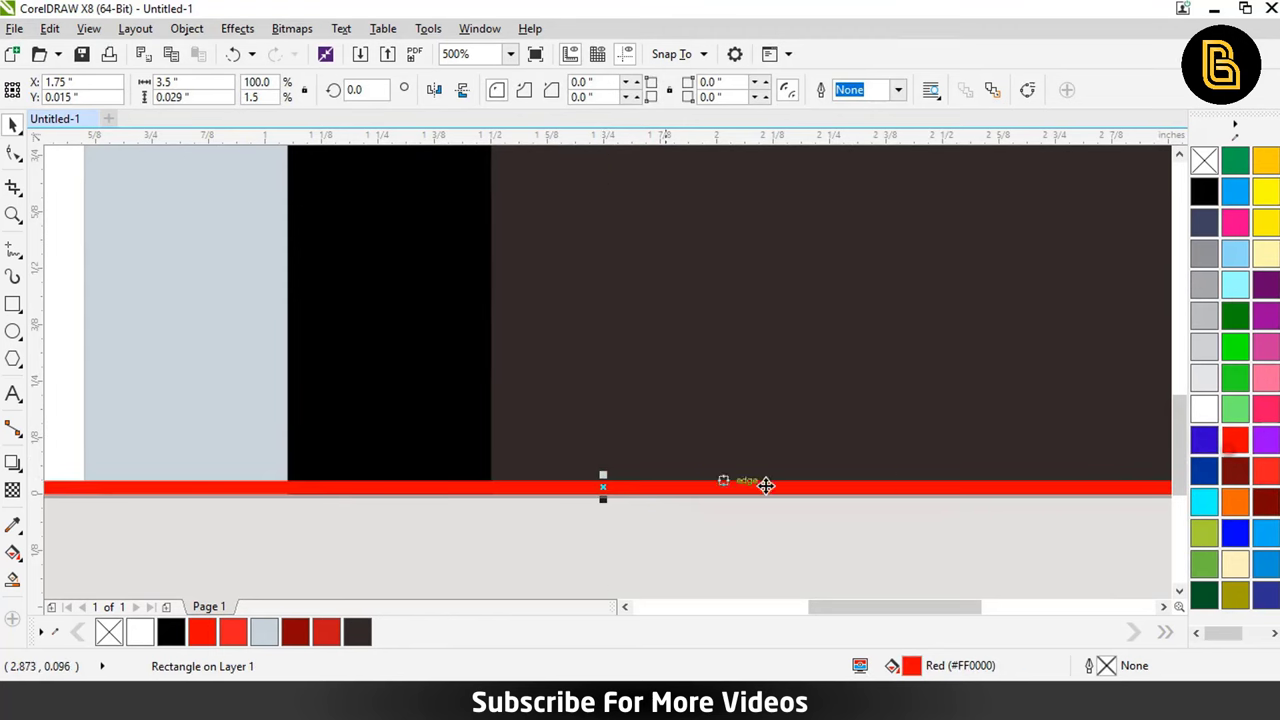
left_click(336, 628)
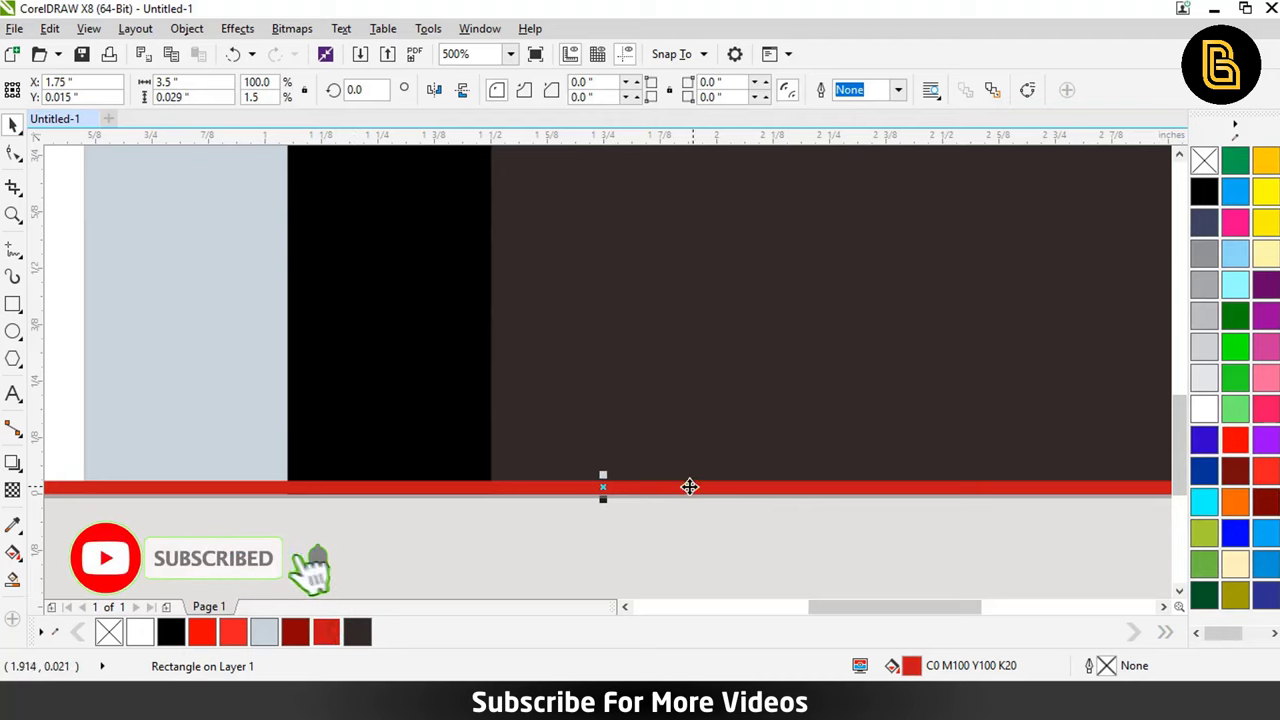
scroll(689, 486, "down", 2)
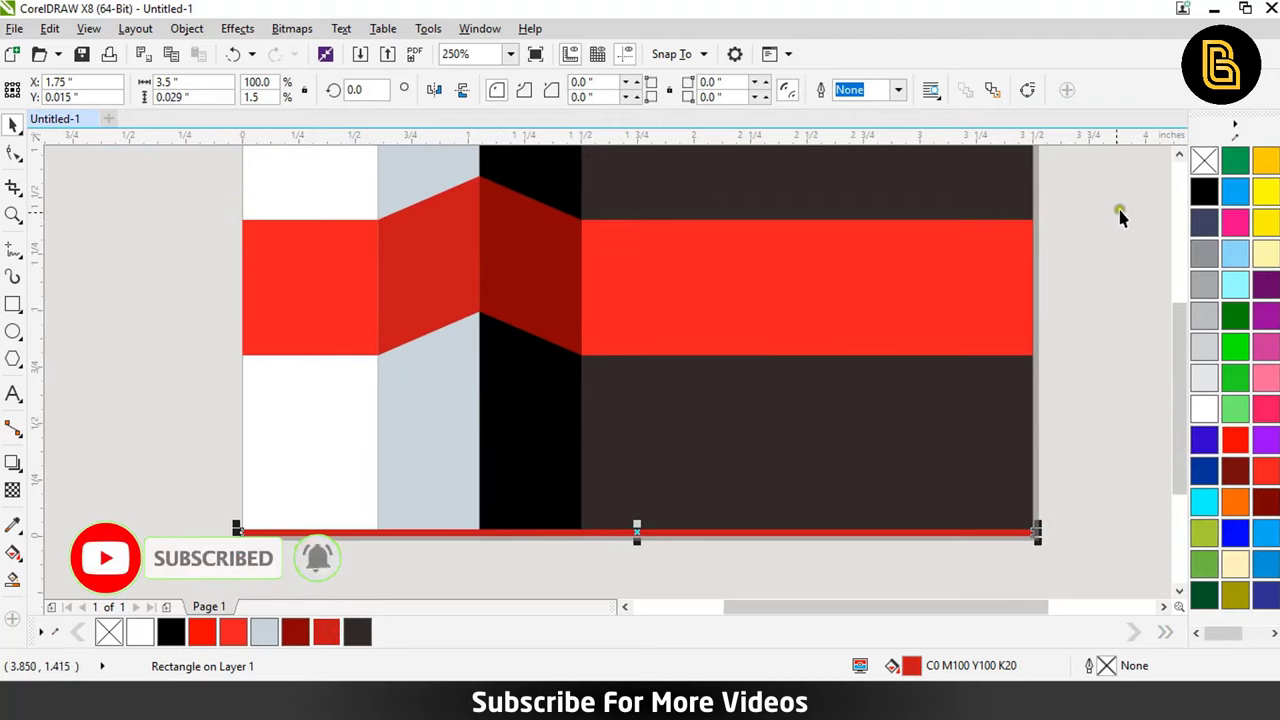
- Copy both red chevron pieces down to the card's bottom edge and align them
left_click(575, 233)
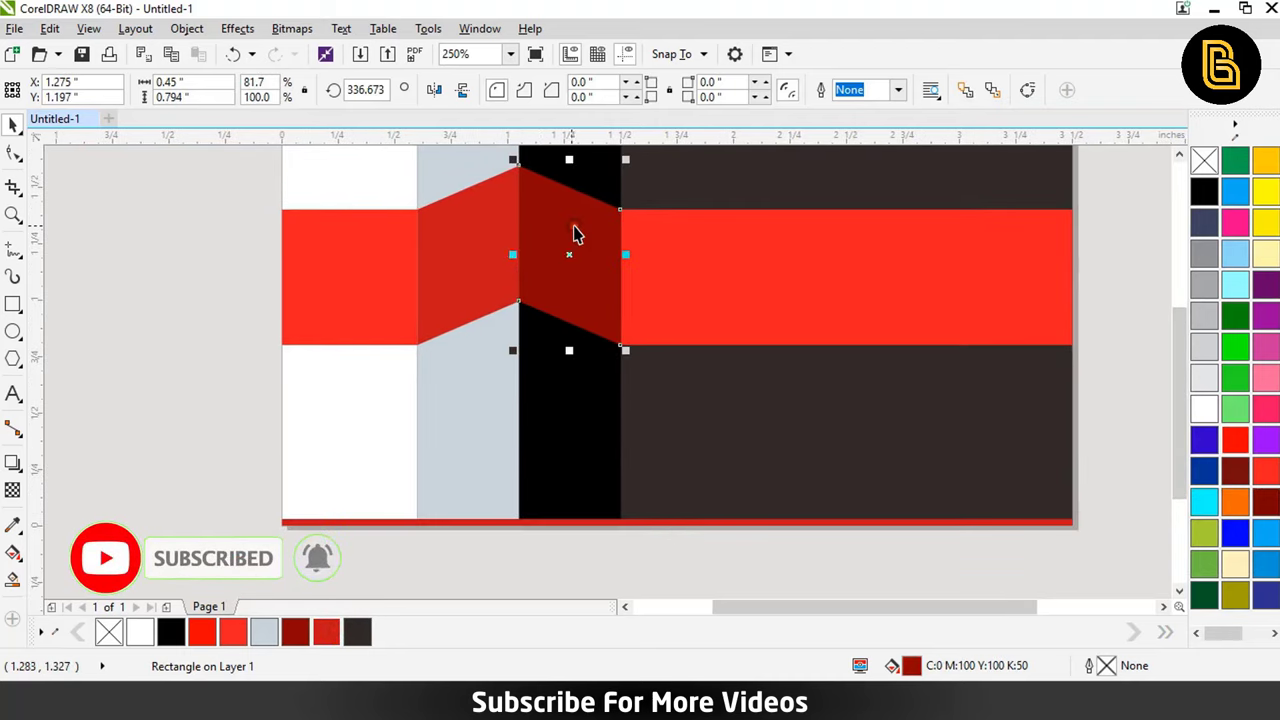
left_click(479, 240, "shift")
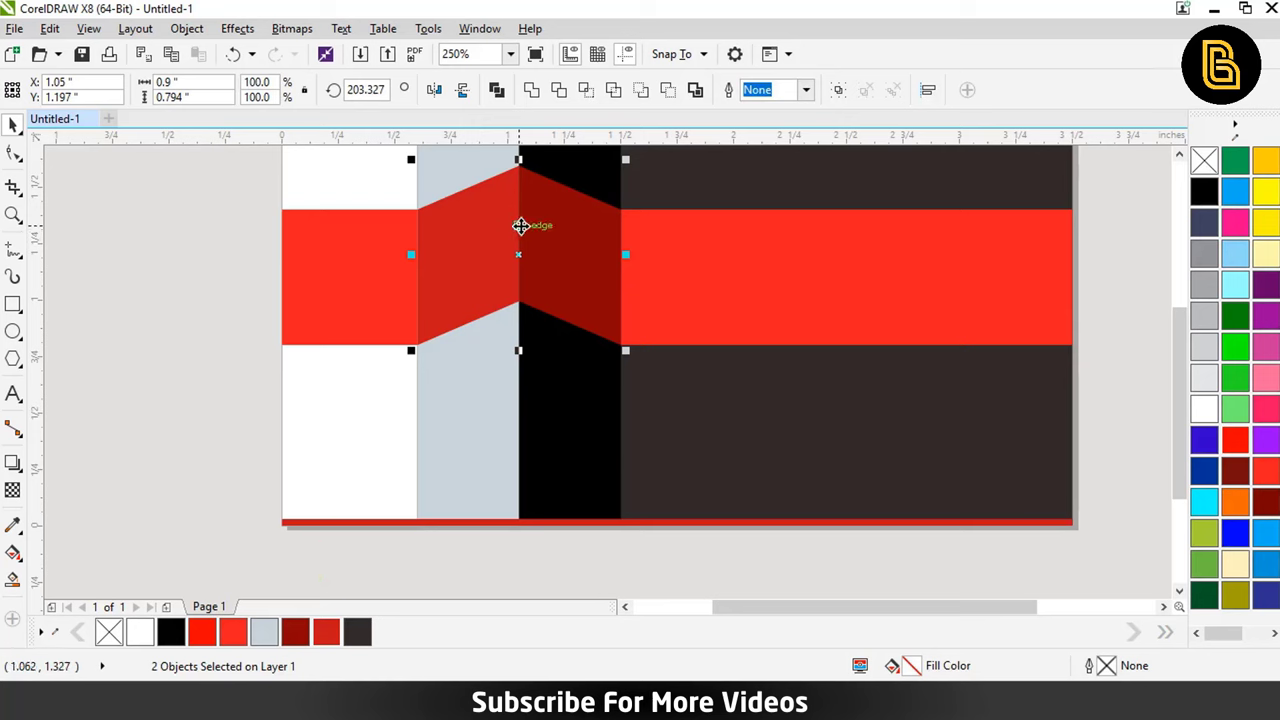
left_click_drag(536, 236, 591, 531)
scroll(591, 531, "up", 2)
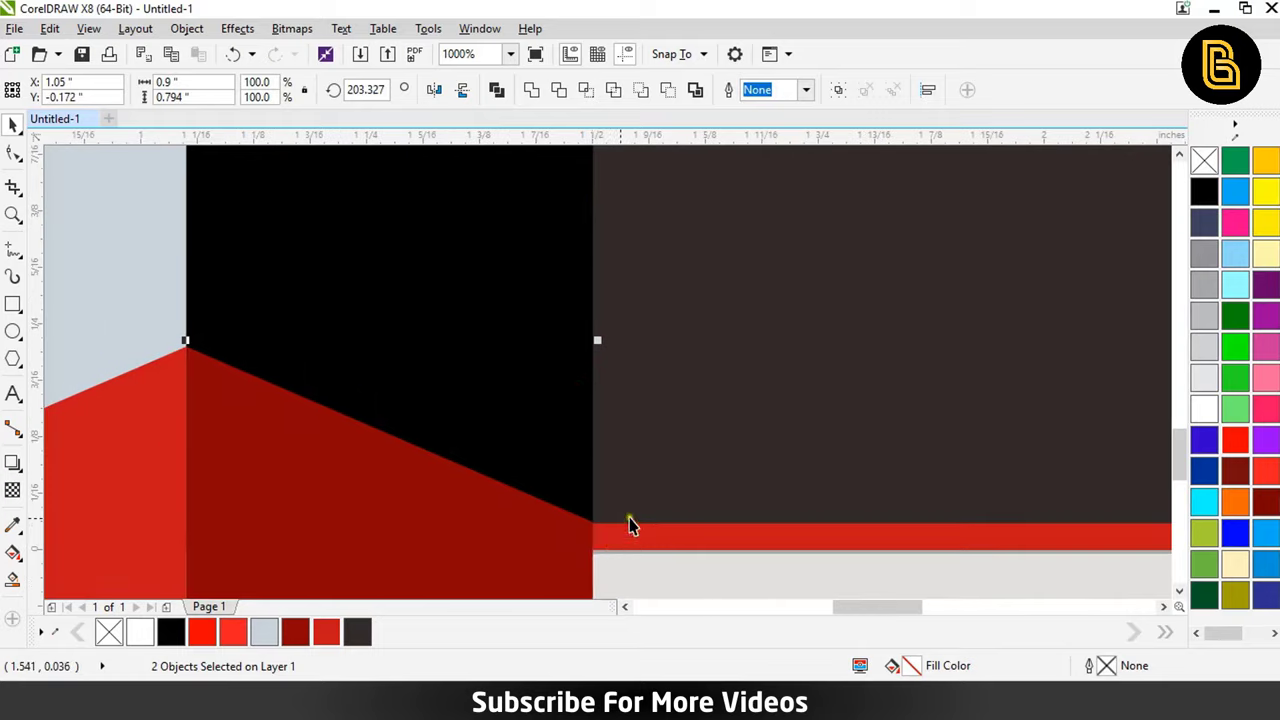
scroll(629, 523, "up", 1)
scroll(619, 512, "up", 1)
scroll(618, 505, "up", 2)
scroll(620, 430, "up", 1)
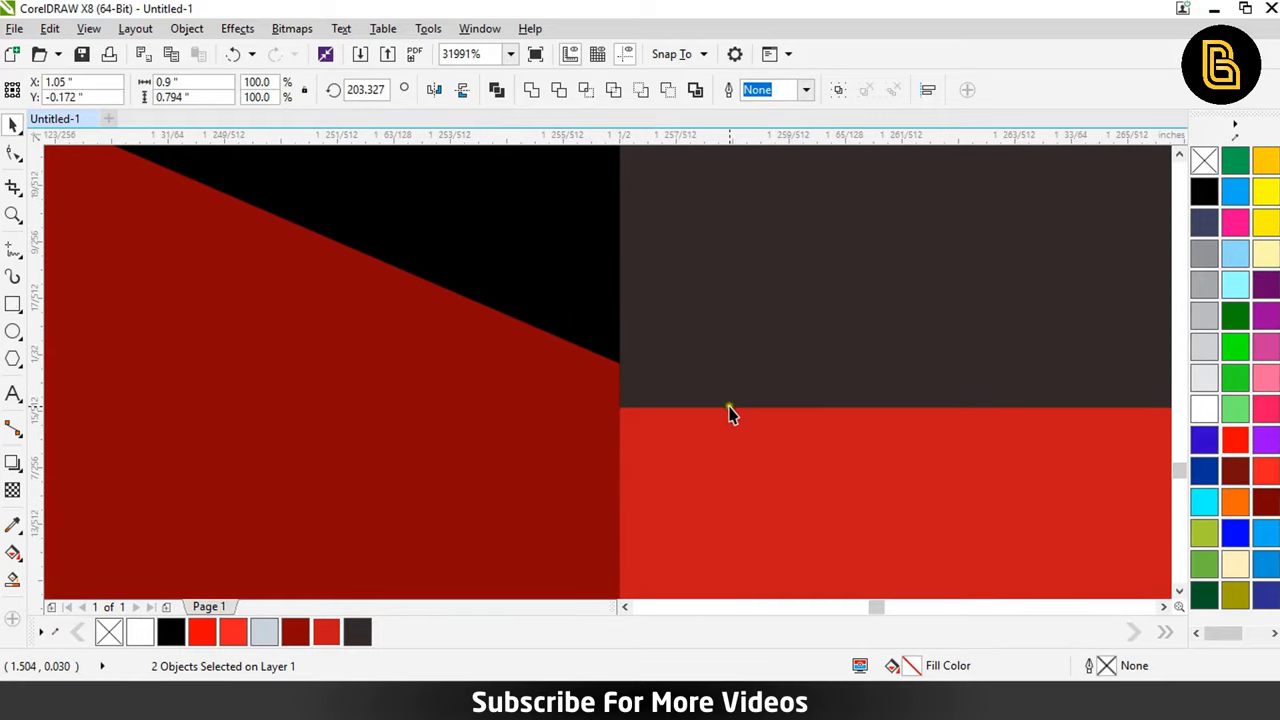
left_click_drag(597, 414, 578, 456)
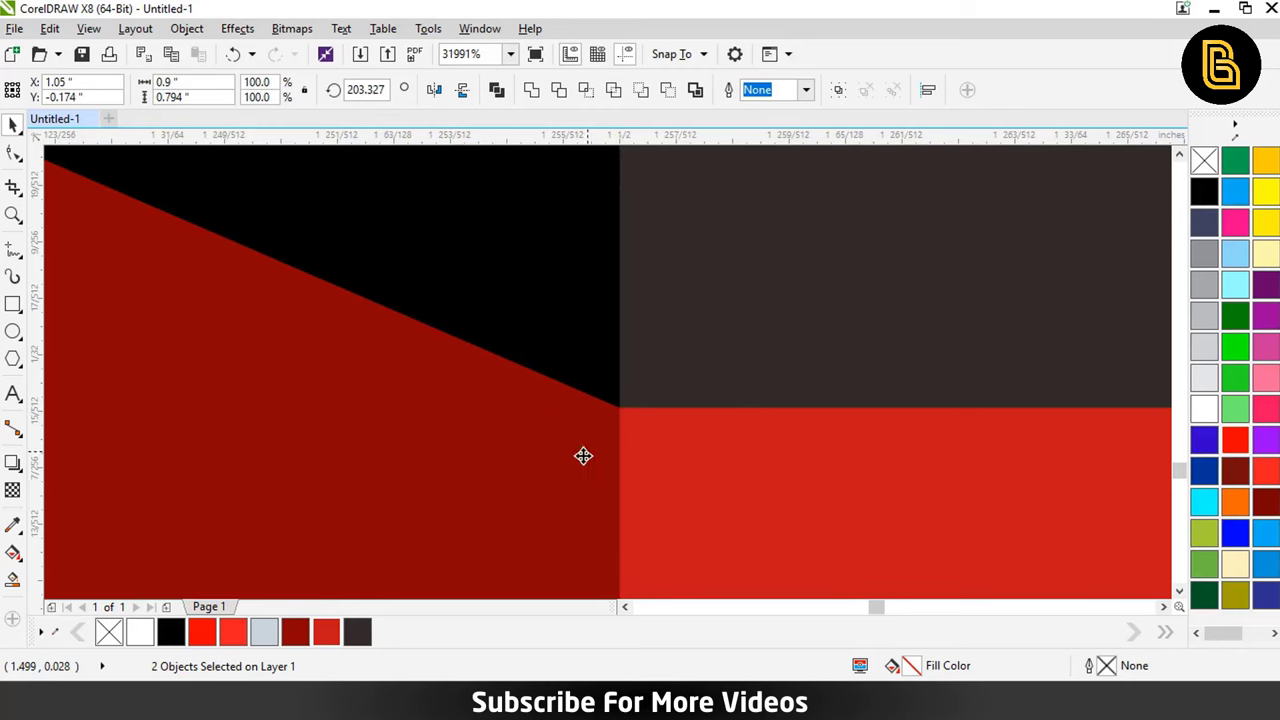
scroll(620, 430, "down", 2)
scroll(640, 420, "down", 3)
scroll(645, 437, "down", 2)
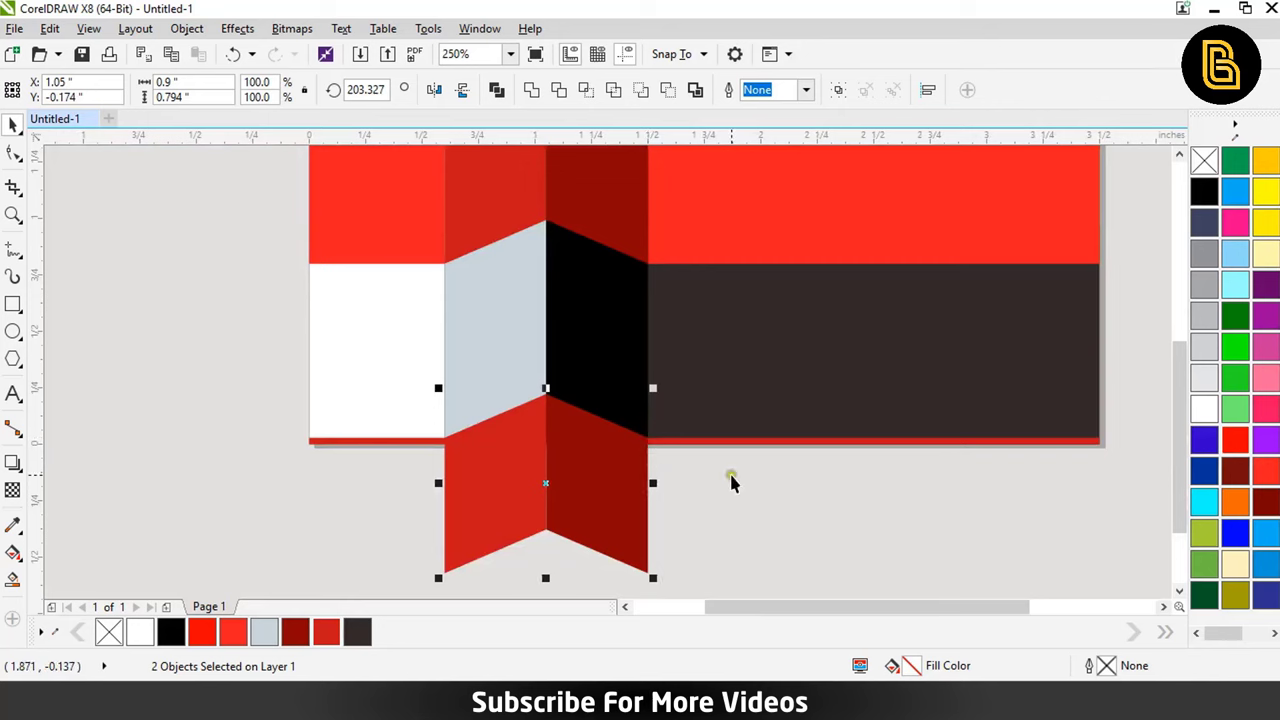
- PowerClip the lower dark-red chevron piece inside the black column
left_click(614, 486)
left_click(505, 488, "shift")
left_click(580, 457)
left_click(645, 512)
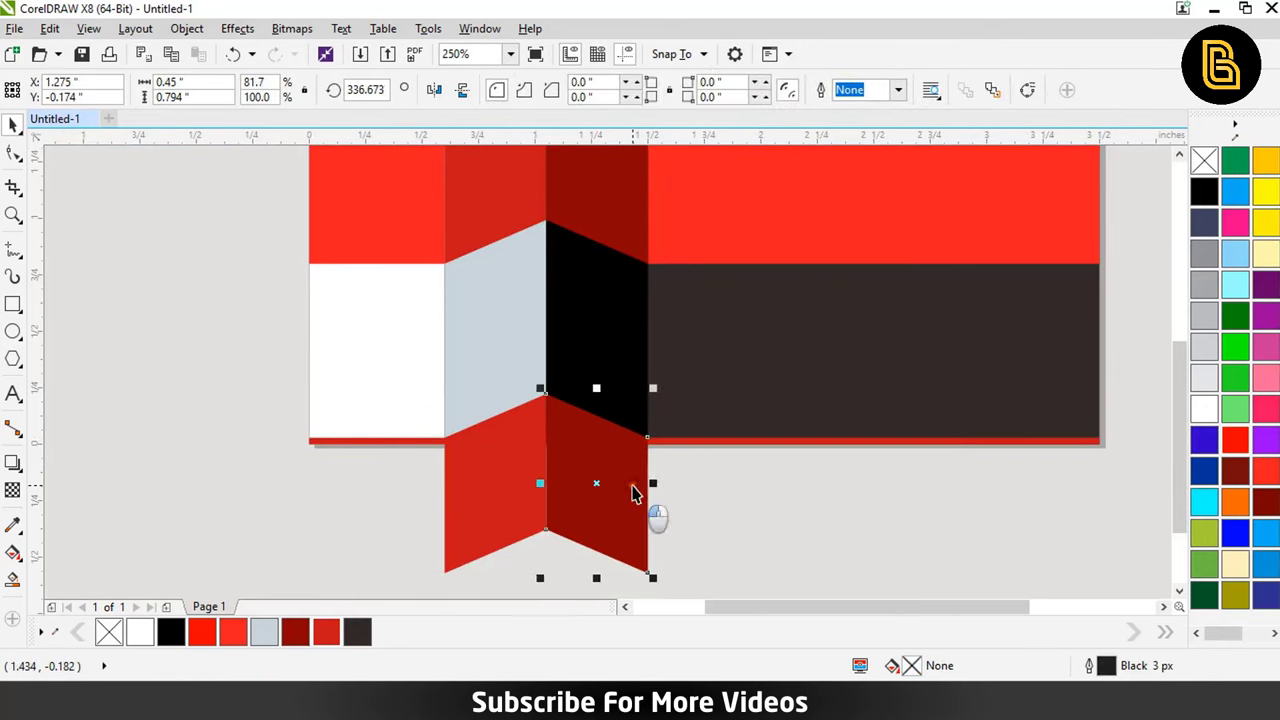
right_click(601, 465)
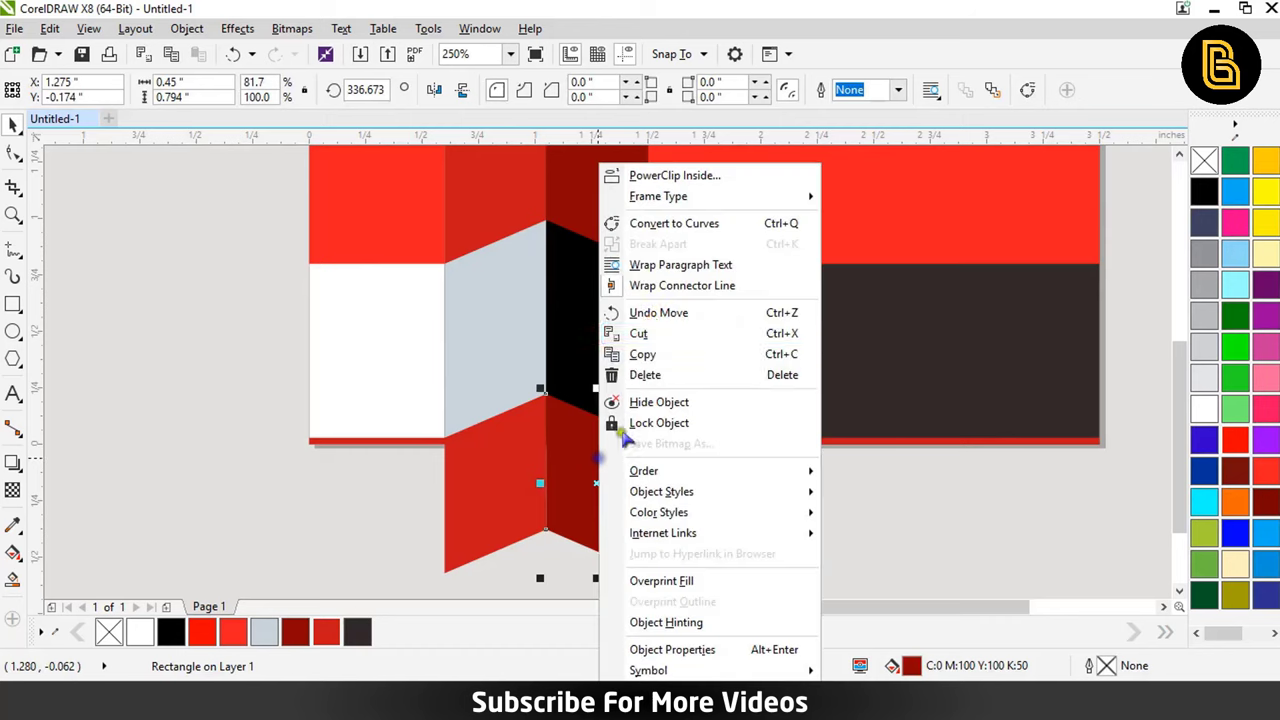
left_click(623, 171)
left_click(593, 300)
- PowerClip the lower lighter-red chevron piece inside the grey-blue column
left_click(495, 458)
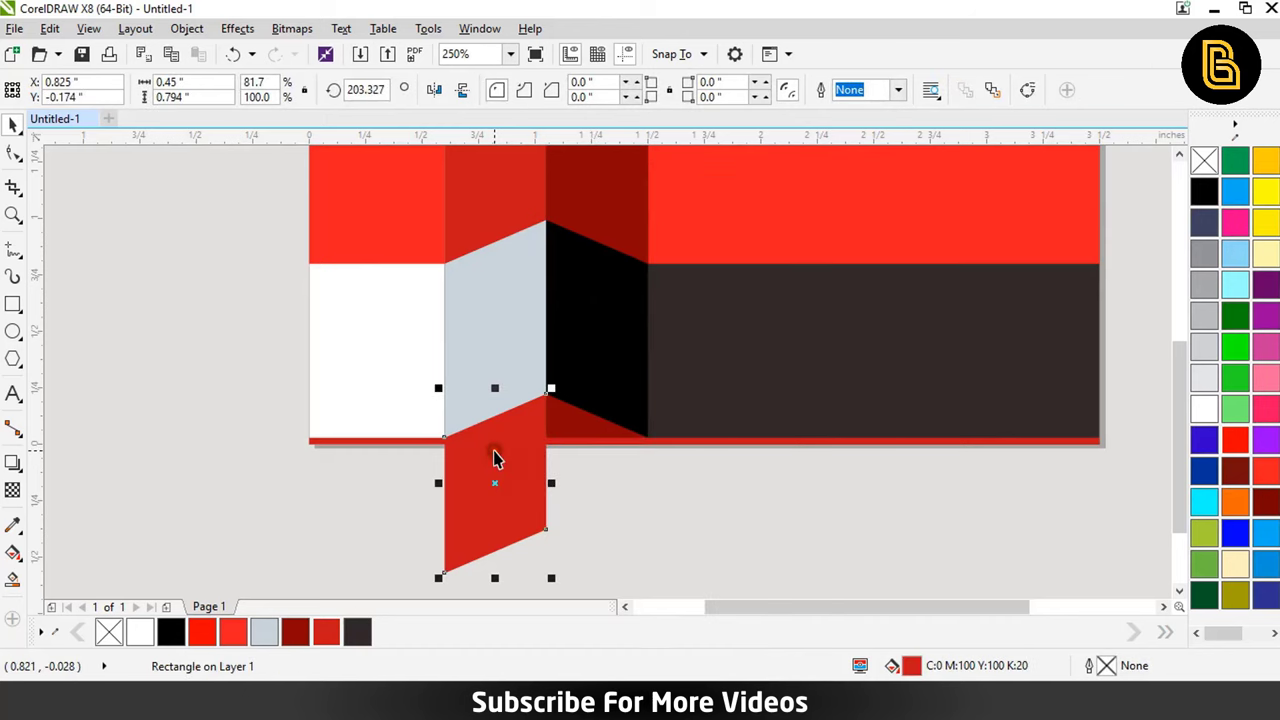
right_click(495, 458)
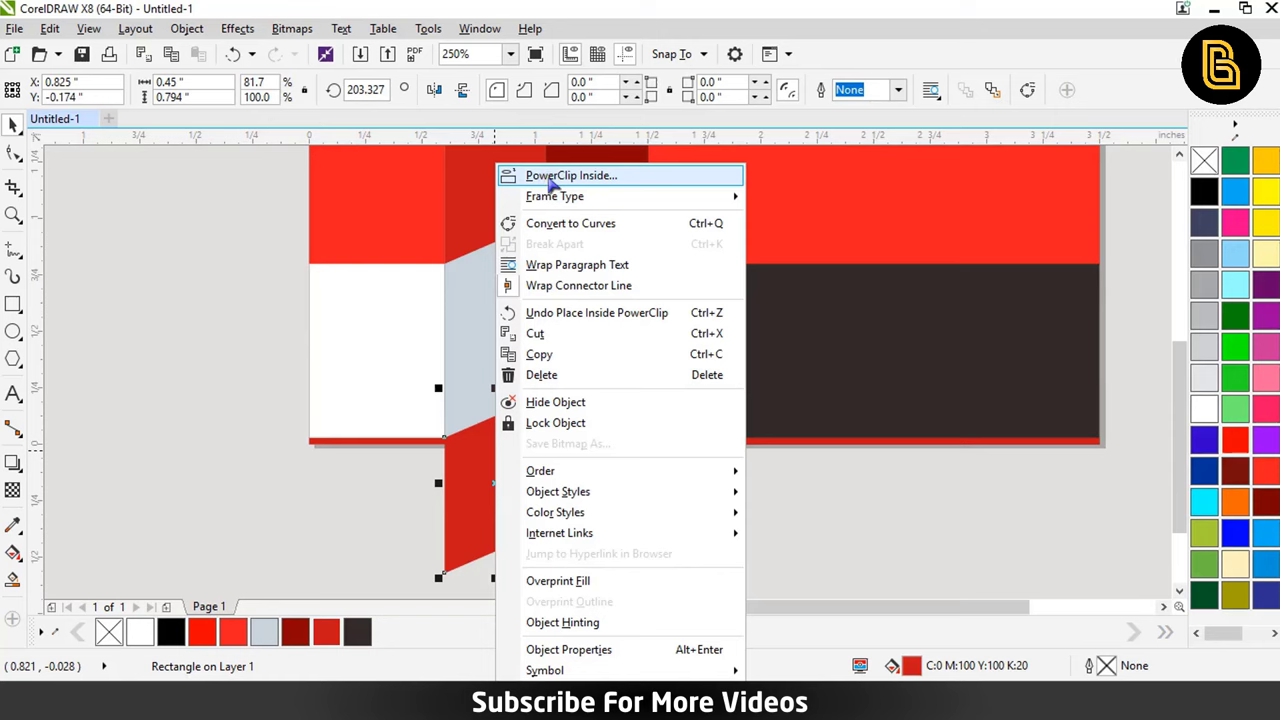
left_click(571, 176)
left_click(498, 340)
left_click(623, 502)
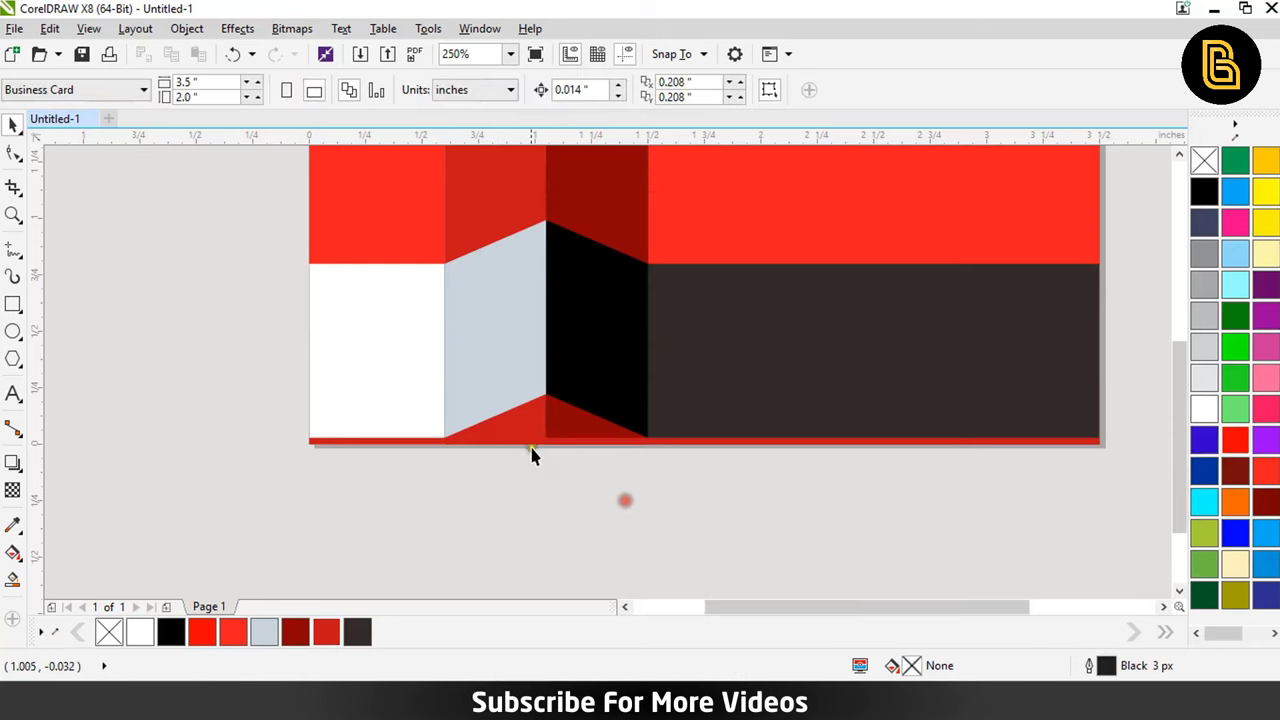
scroll(531, 455, "up", 2)
- Locate and select the thin red strip along the card's bottom edge
scroll(561, 424, "down", 2)
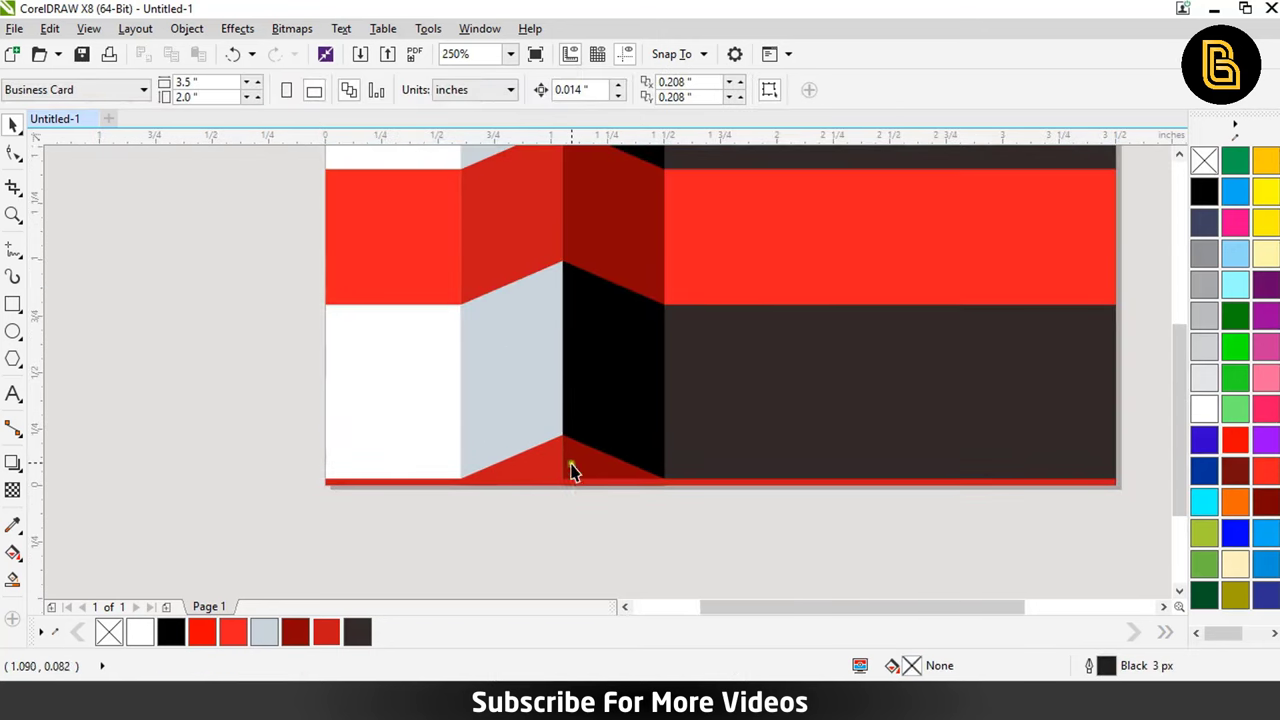
scroll(569, 462, "up", 3)
scroll(578, 435, "up", 1)
scroll(611, 429, "right", 1)
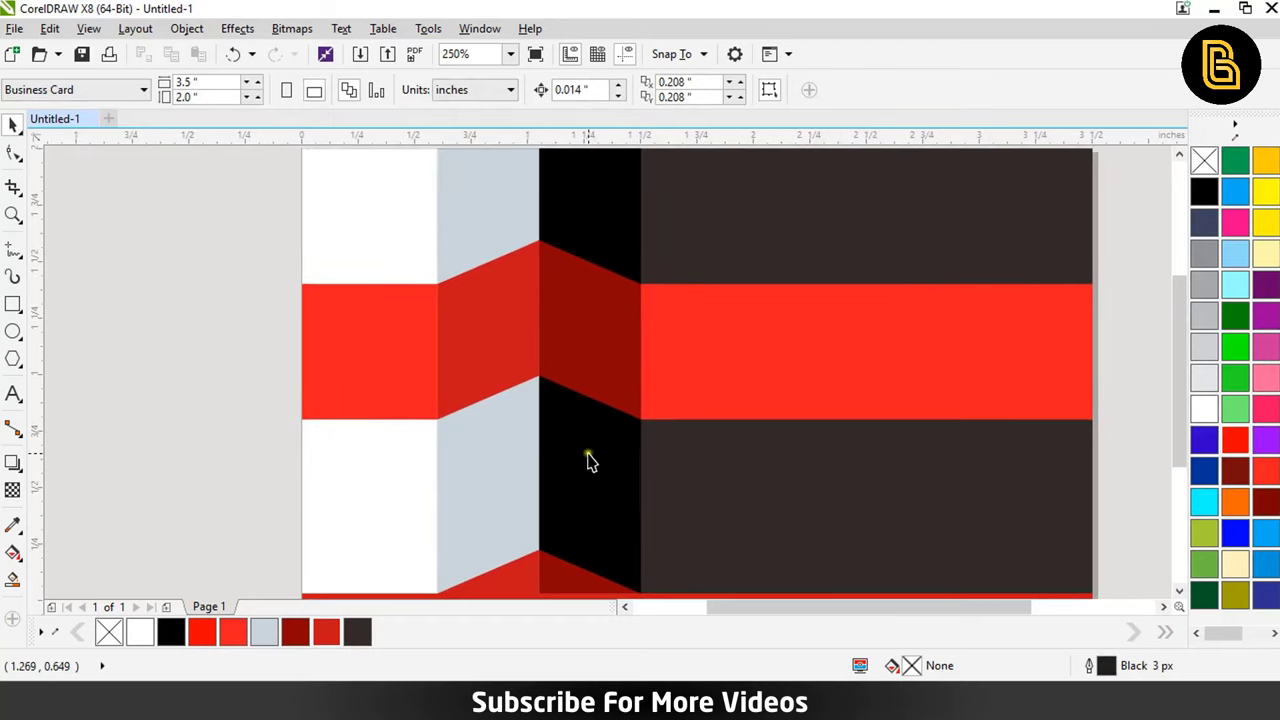
scroll(530, 410, "down", 2)
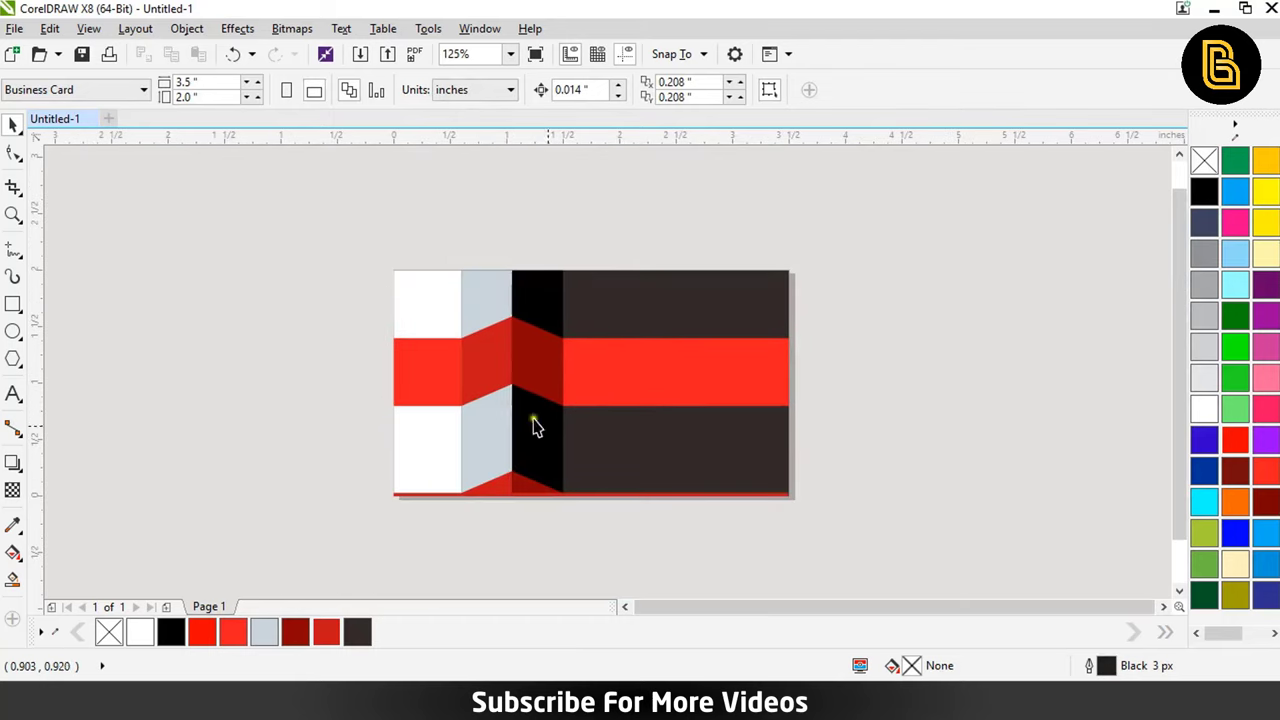
scroll(569, 531, "up", 2)
left_click(572, 500)
left_click(663, 508)
left_click(670, 500)
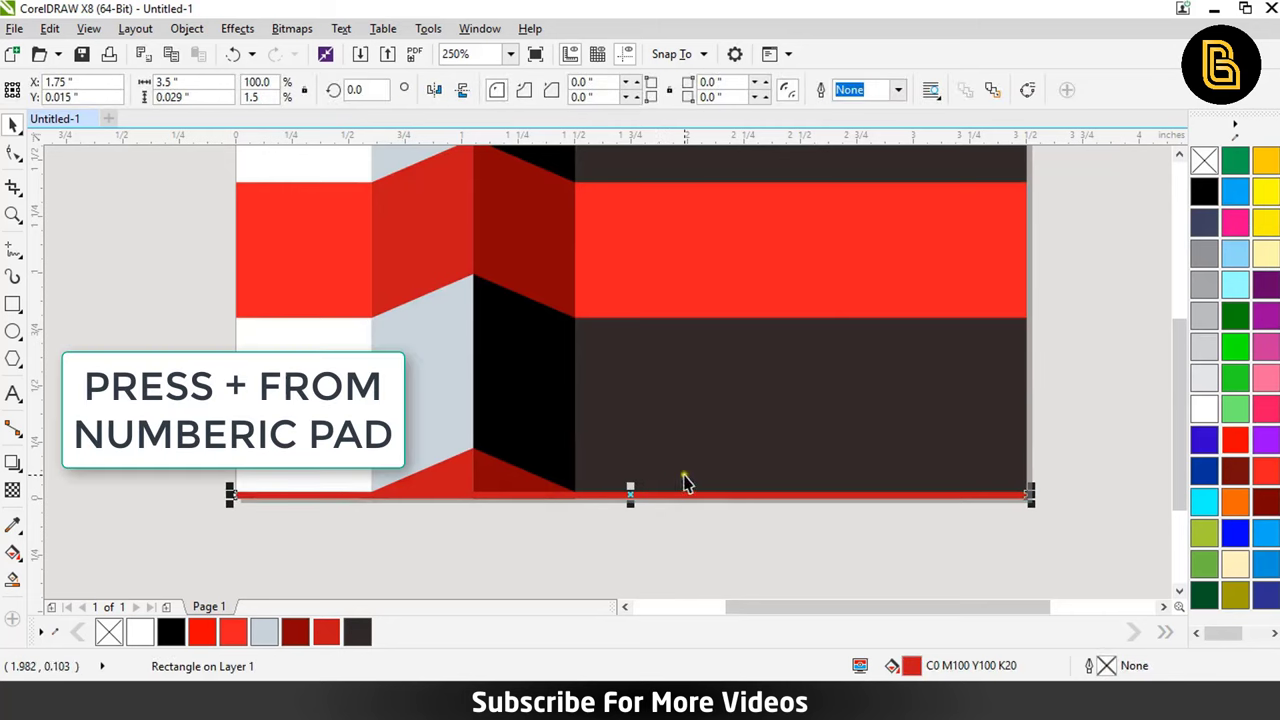
right_click(686, 489)
key("Escape")
key("Escape")
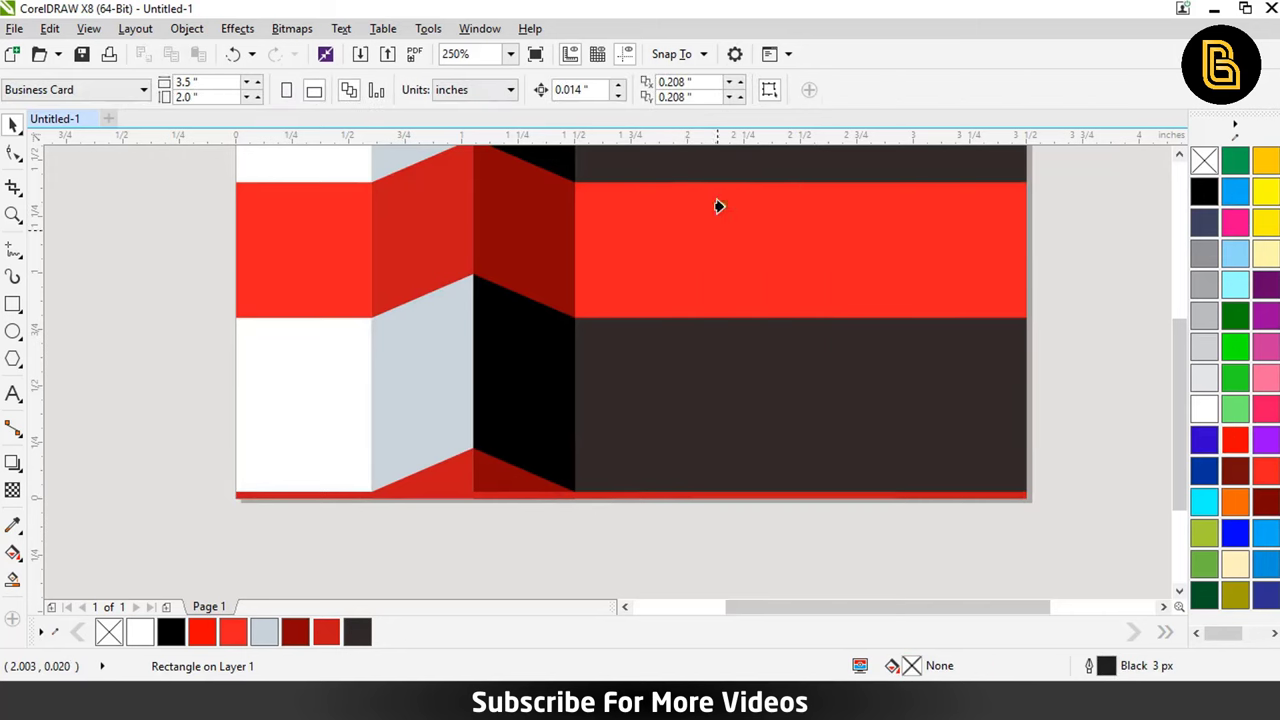
- PowerClip the thin red bottom strip inside the card frame
left_click(845, 415)
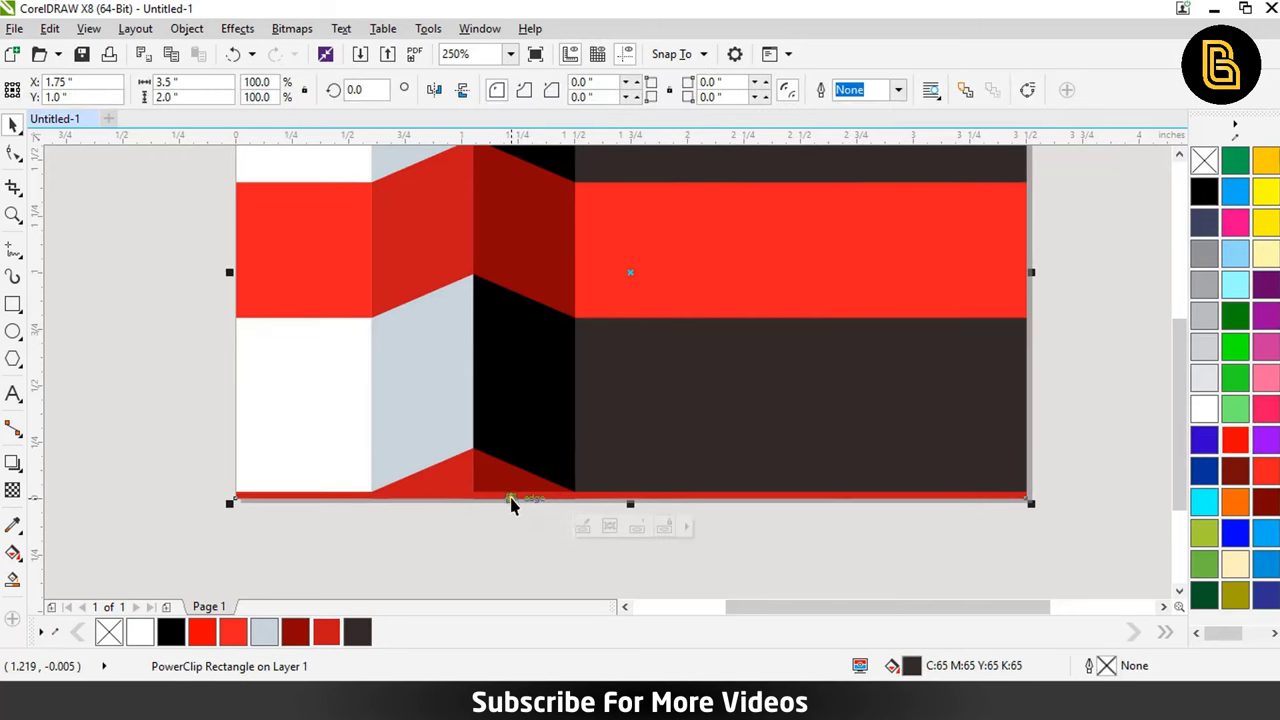
left_click(512, 500)
left_click(710, 538)
left_click(706, 494)
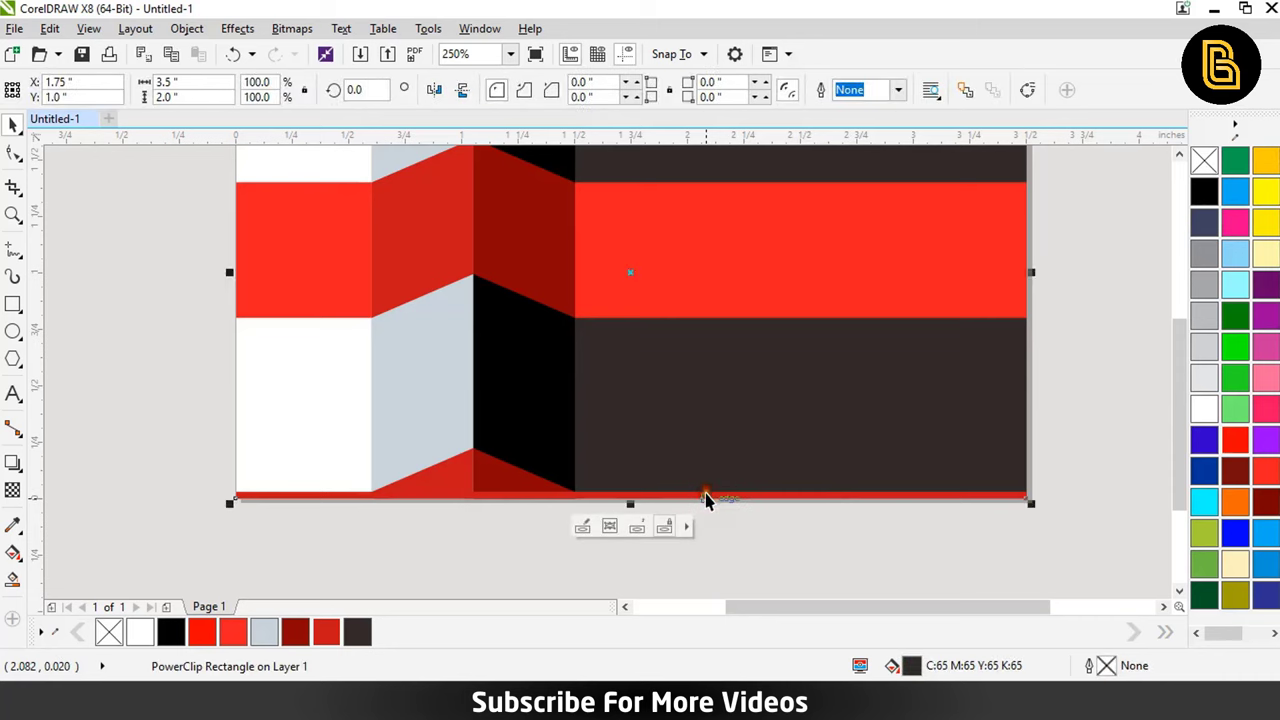
left_click(730, 514)
left_click(730, 497)
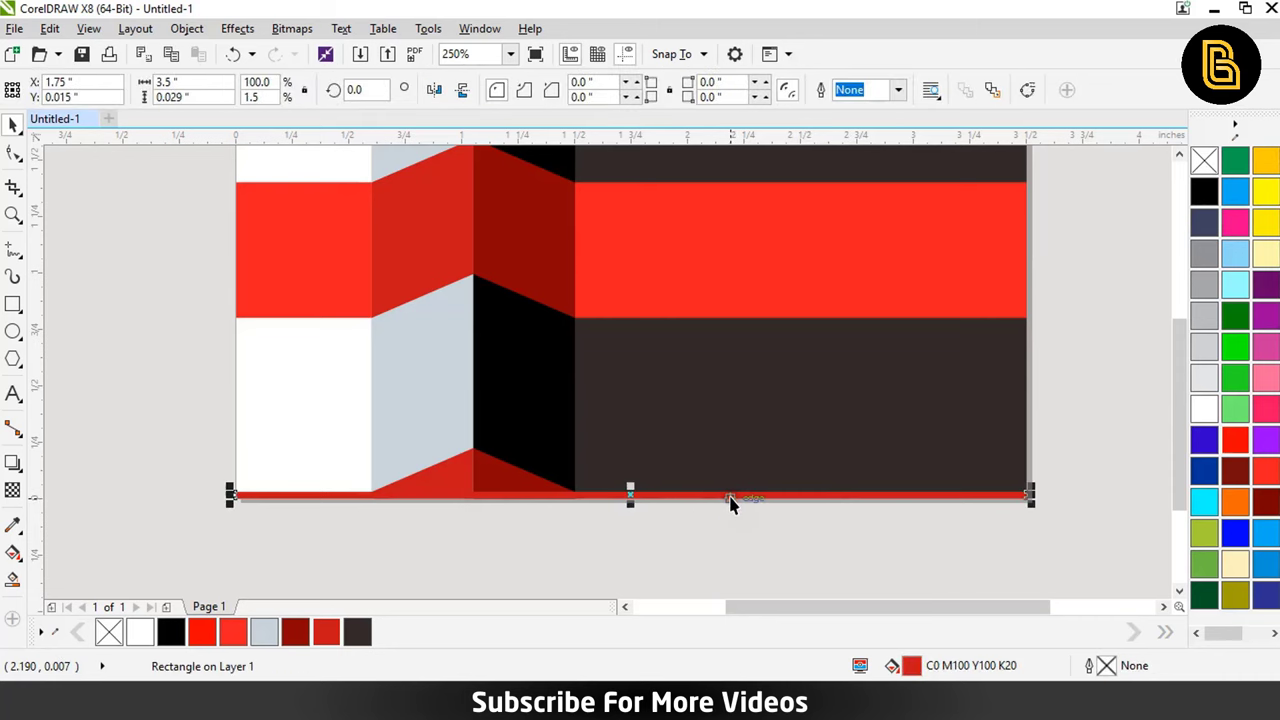
right_click(730, 497)
left_click(787, 186)
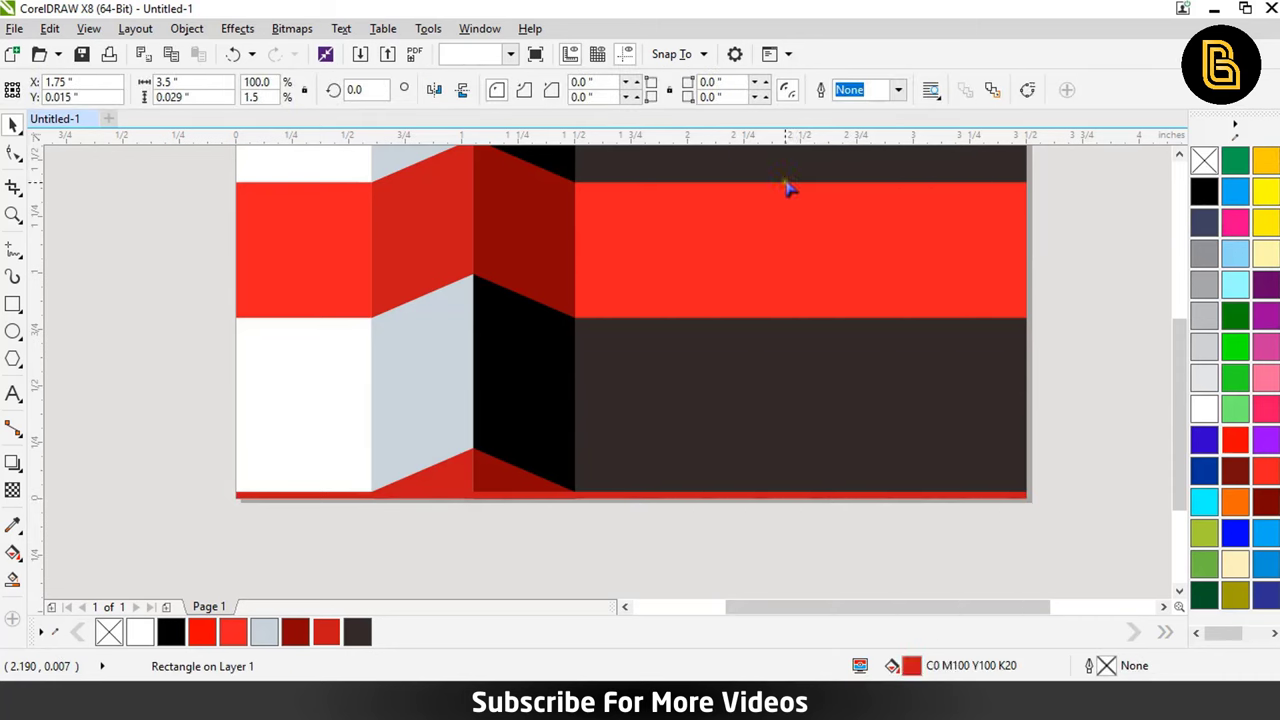
left_click(287, 390)
left_click(131, 474)
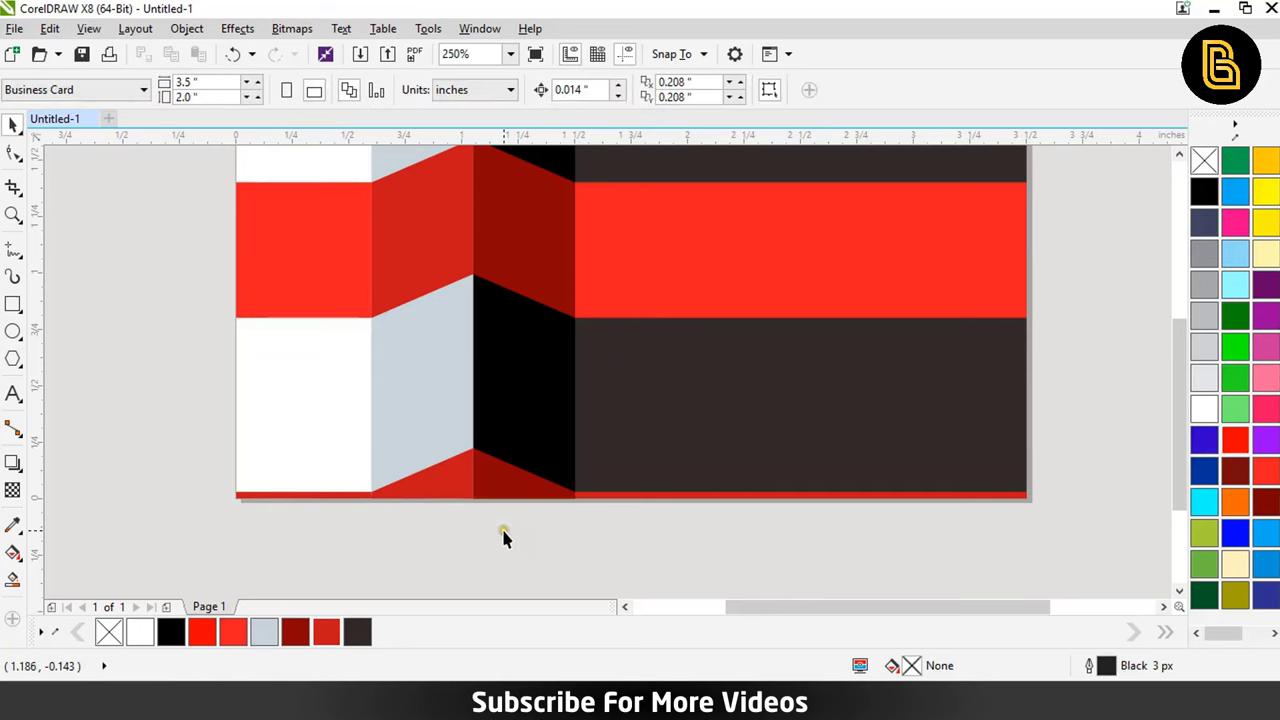
- Select all objects and zoom to fit the finished card in view
scroll(461, 518, "up", 2)
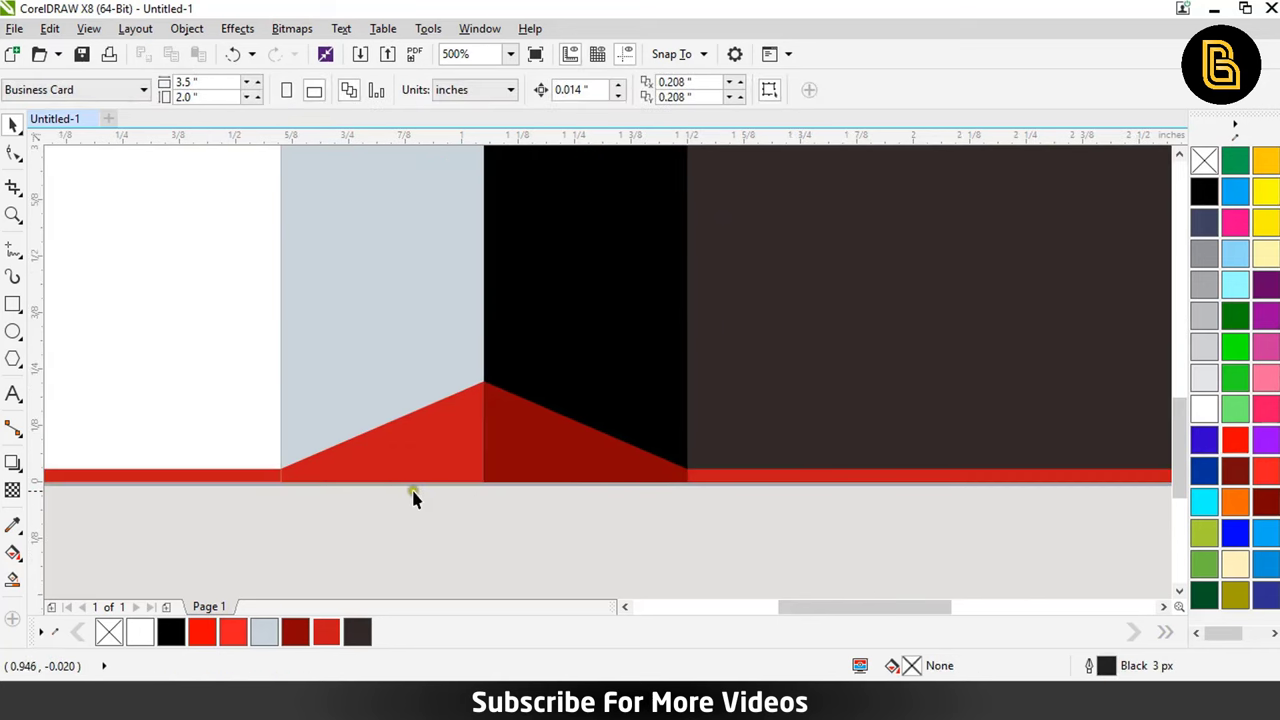
scroll(414, 498, "up", 1)
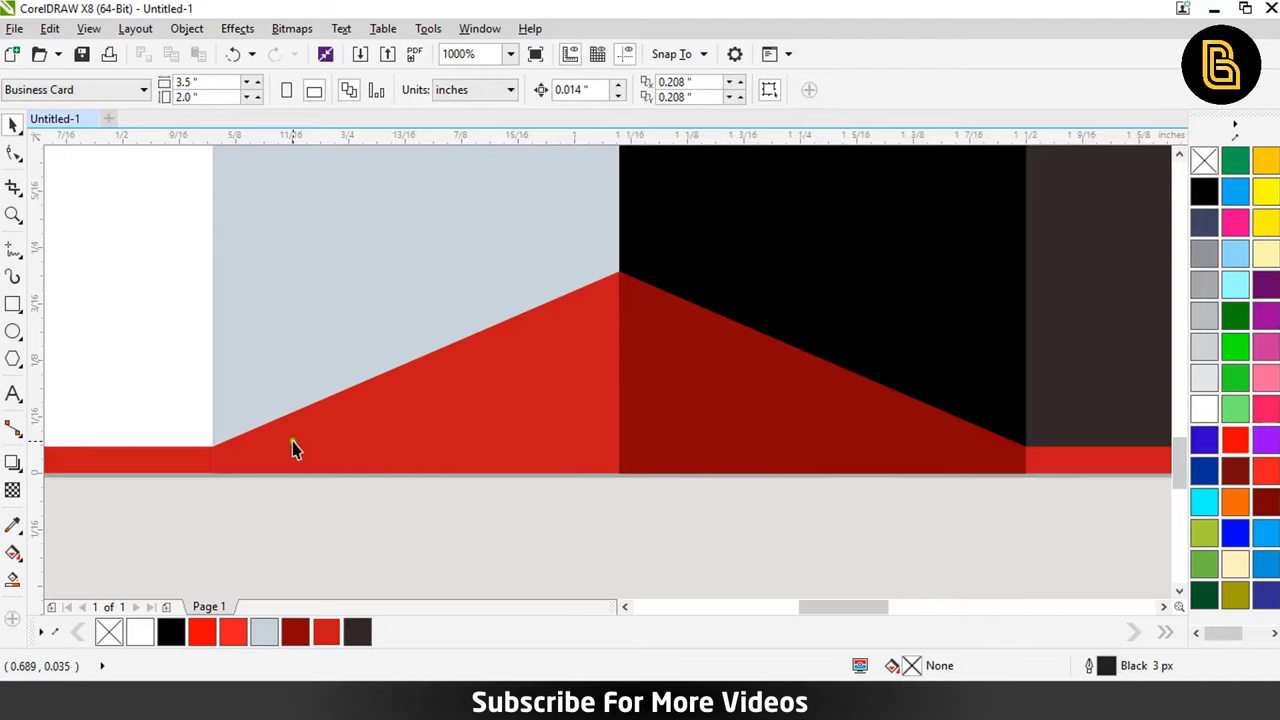
key("ctrl+a")
key("shift+F2")
left_click(1000, 320)
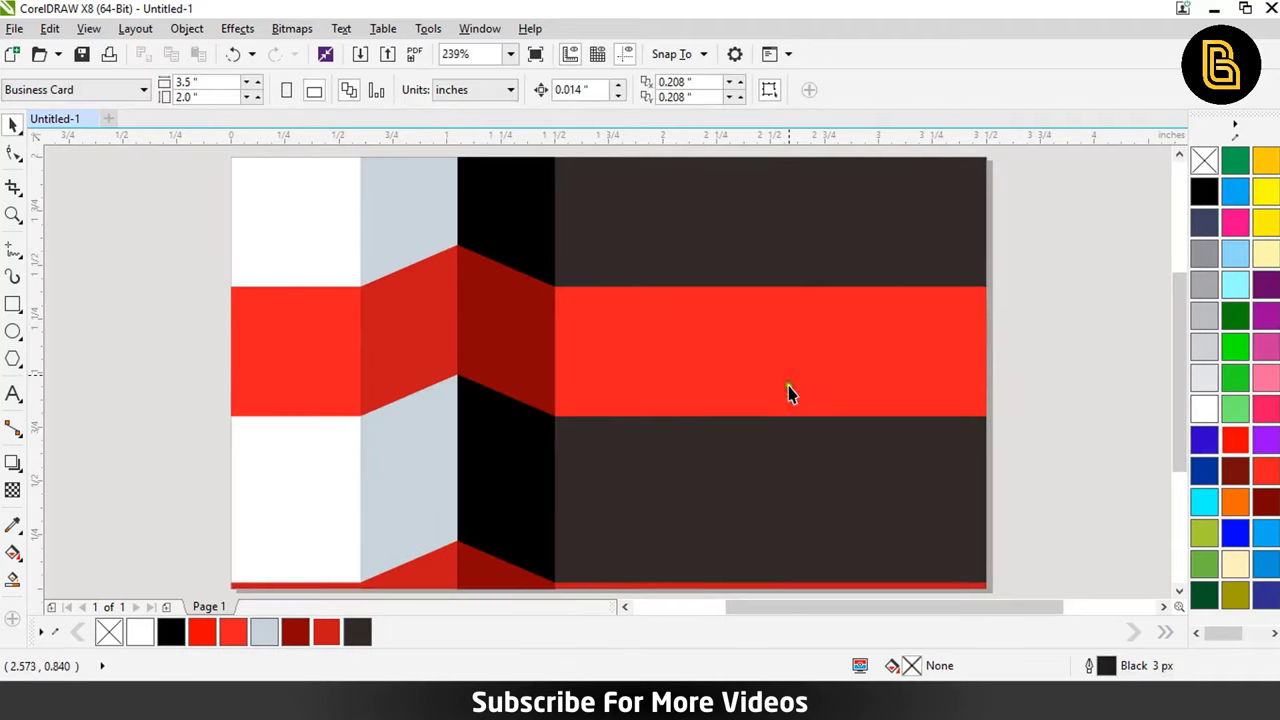
scroll(748, 300, "down", 1)
- Drop a copy of the whole card below the original
left_click_drag(920, 200, 343, 523)
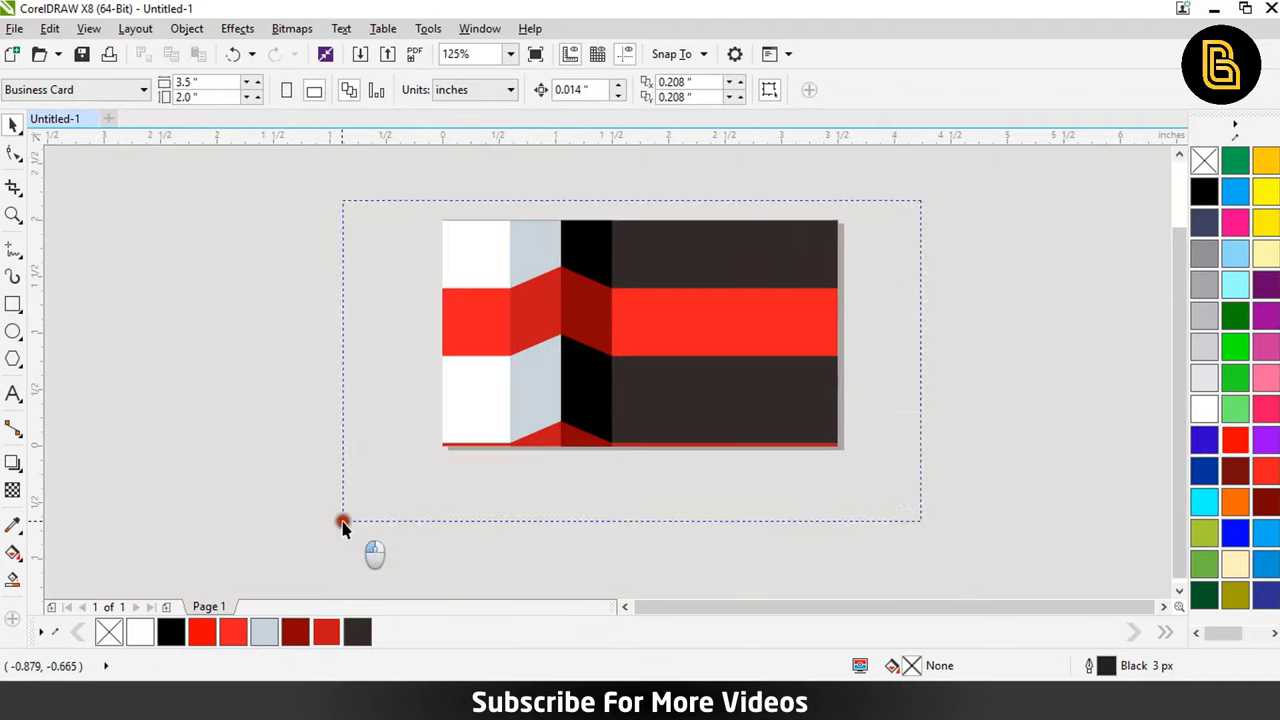
mouse_move(731, 371)
left_mouse_down()
mouse_move(723, 217)
mouse_move(706, 466)
left_mouse_up()
right_click(706, 466)
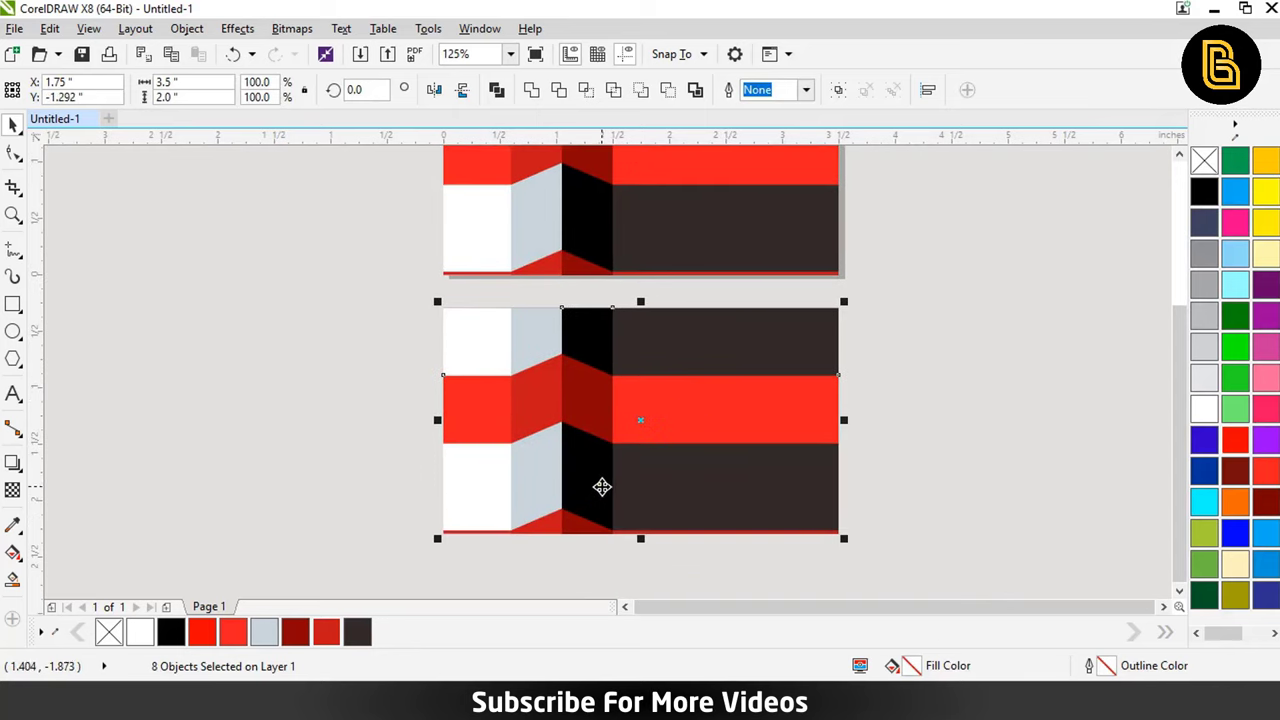
- Shift the copy's chevron columns to the right
left_click(571, 449)
scroll(571, 443, "down", 1)
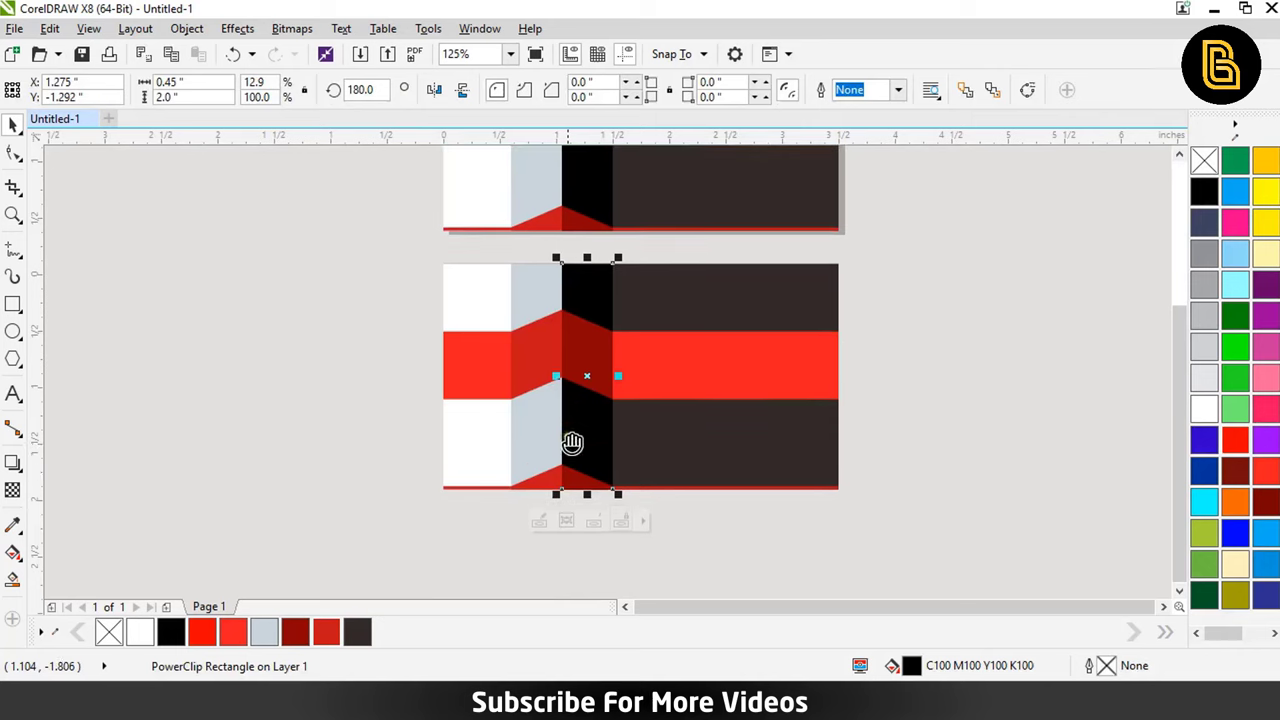
left_click_drag(625, 527, 486, 257)
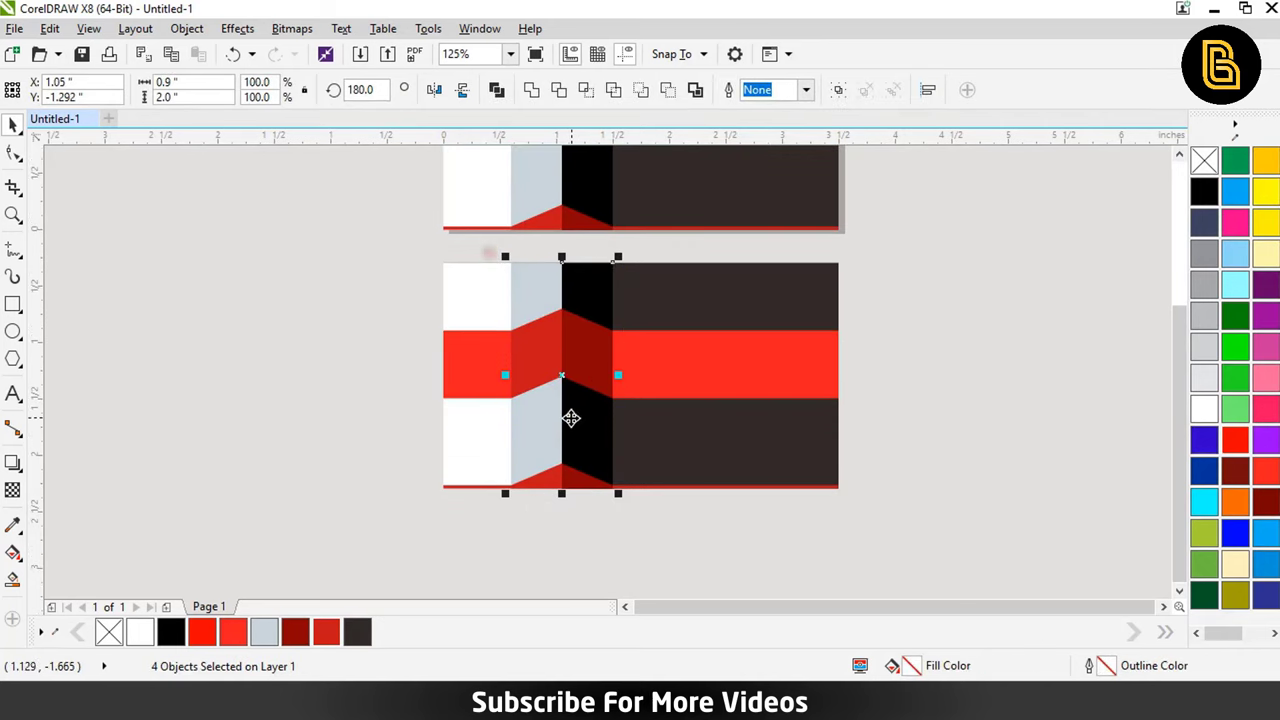
scroll(571, 417, "up", 1)
scroll(589, 393, "up", 1)
left_click_drag(589, 393, 669, 396)
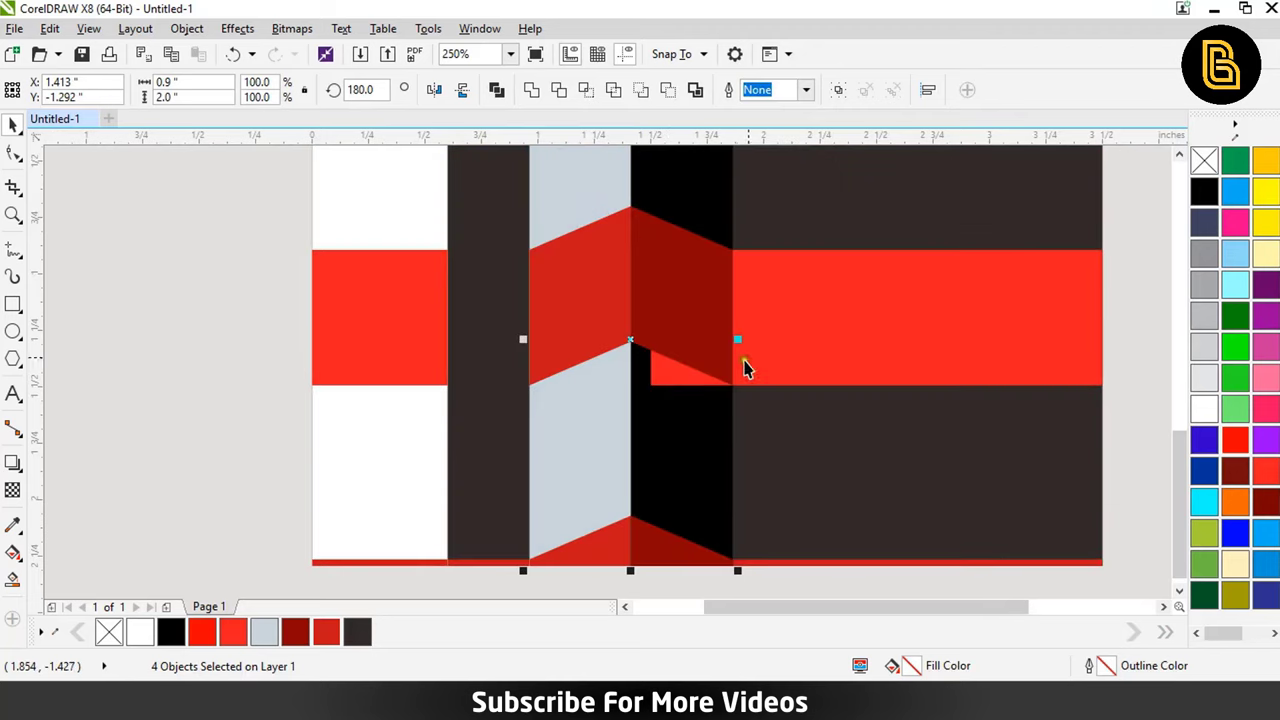
- Trim the right red band and widen the white column and left red band to the chevron
left_click(774, 340)
left_click_drag(649, 322, 742, 337)
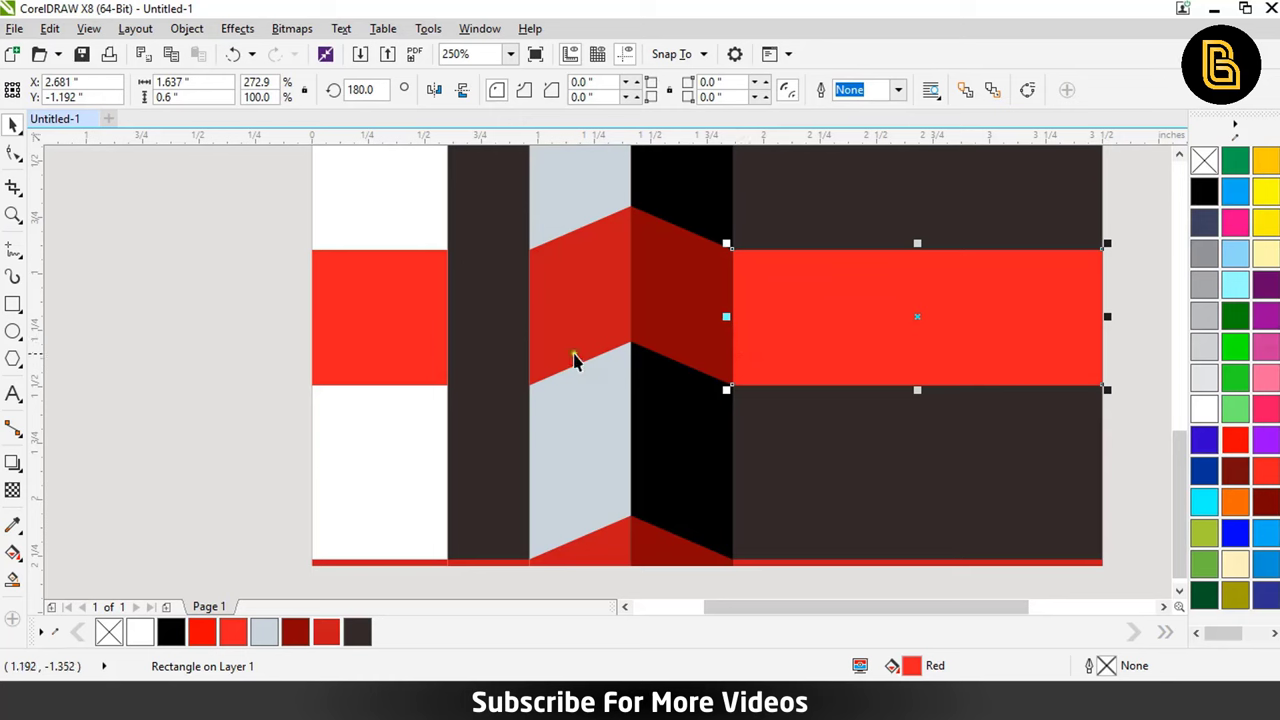
left_click(435, 330)
left_click(410, 445, "shift")
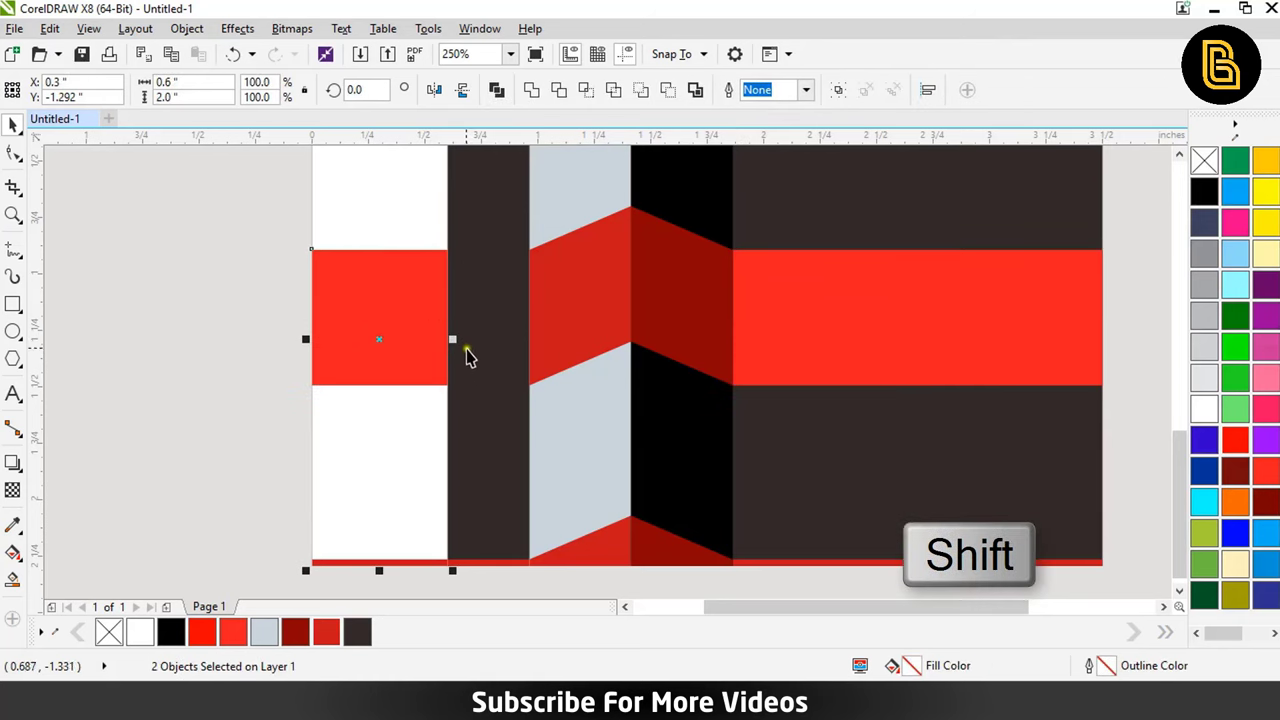
left_click_drag(453, 340, 545, 346)
scroll(531, 351, "up", 2)
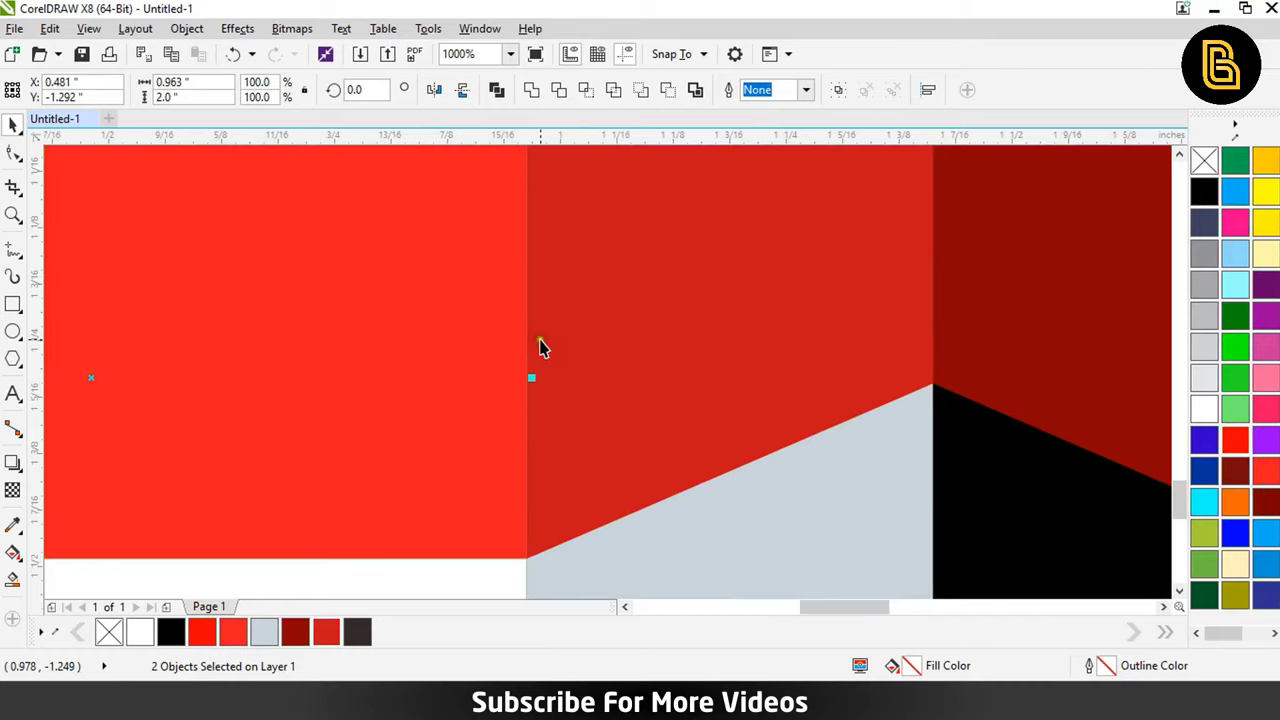
scroll(538, 347, "down", 2)
scroll(503, 363, "down", 1)
left_click(360, 295)
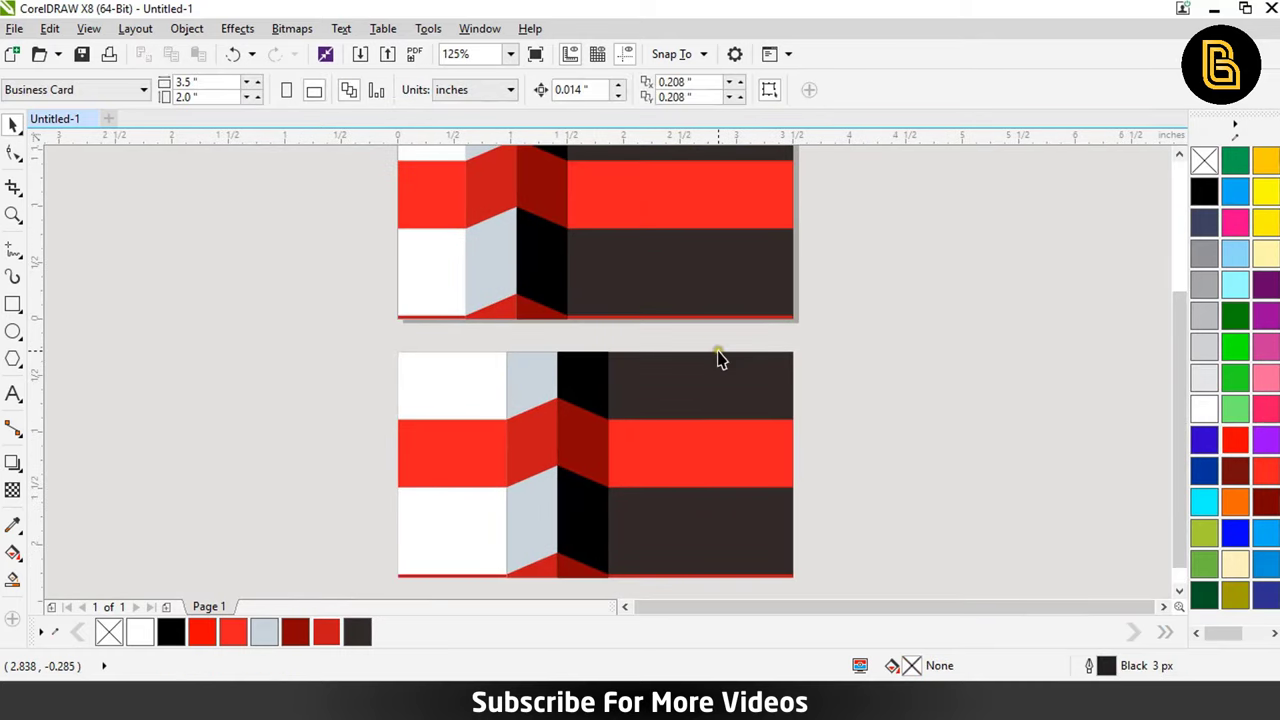
scroll(712, 358, "down", 1)
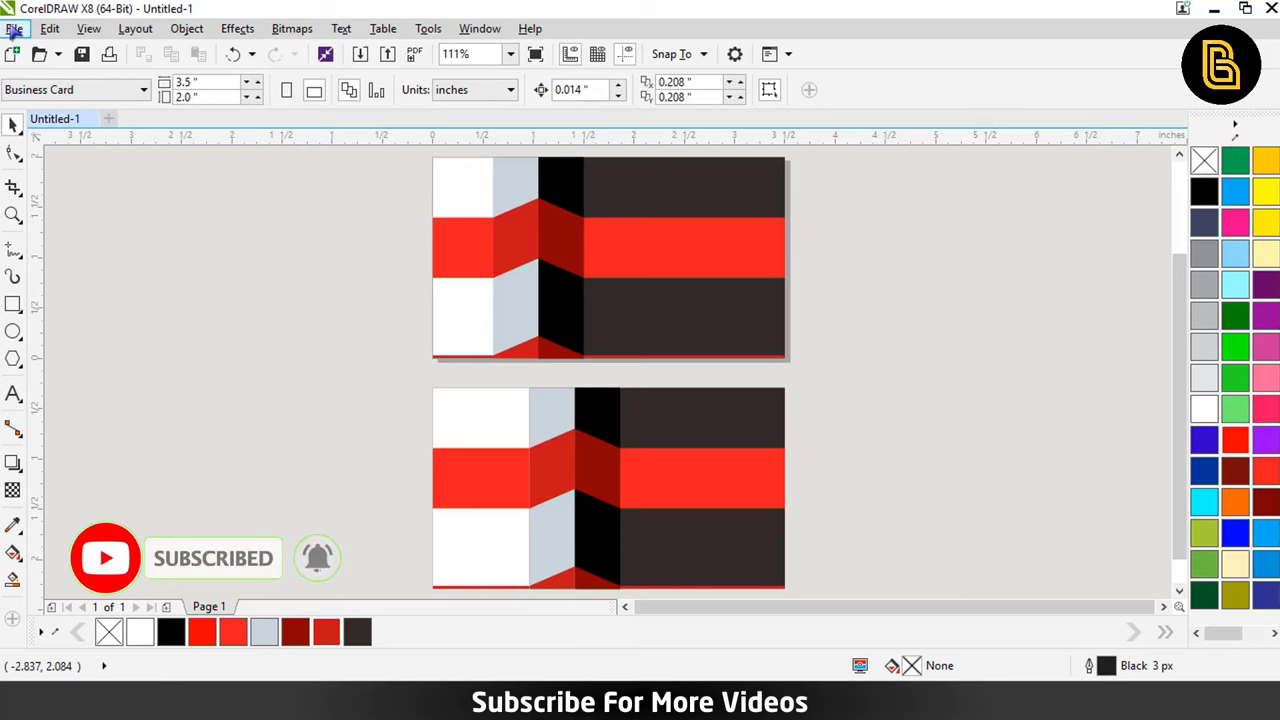
- Import the 'logo and contactd' file and place it left of the cards
left_click(14, 29)
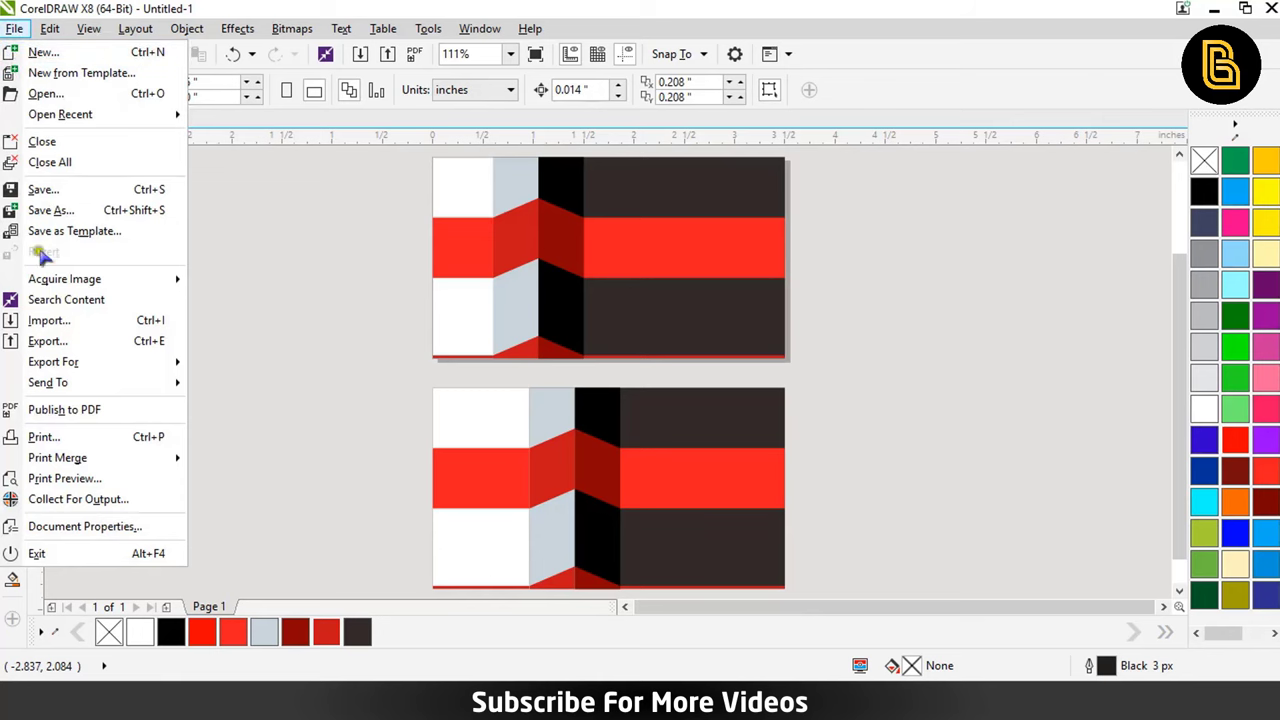
left_click(73, 323)
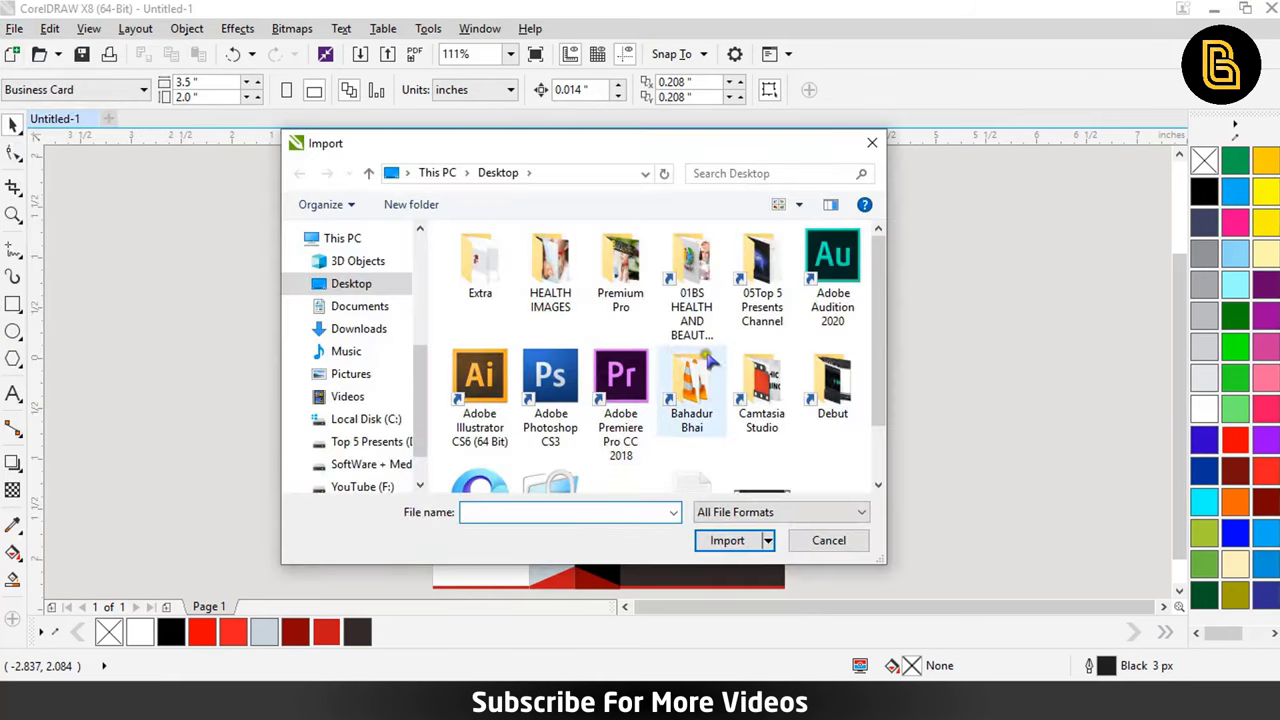
scroll(880, 320, "down", 1)
left_click(620, 430)
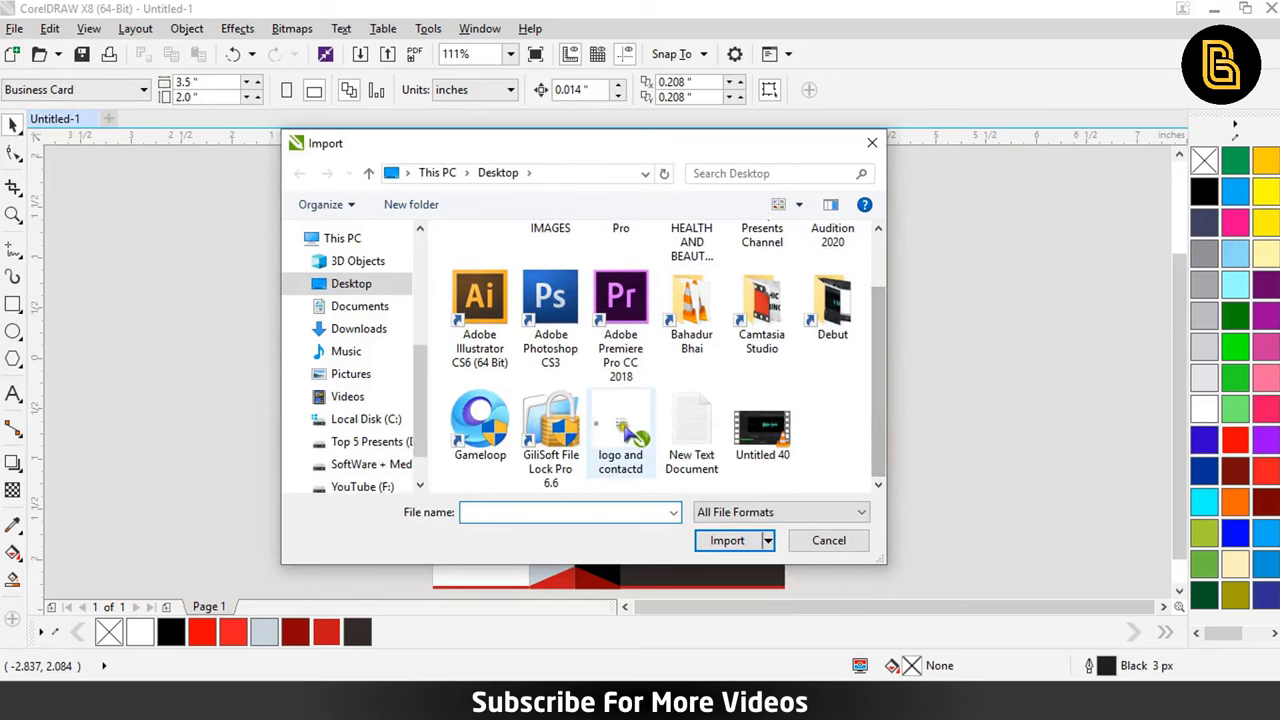
left_click(727, 579)
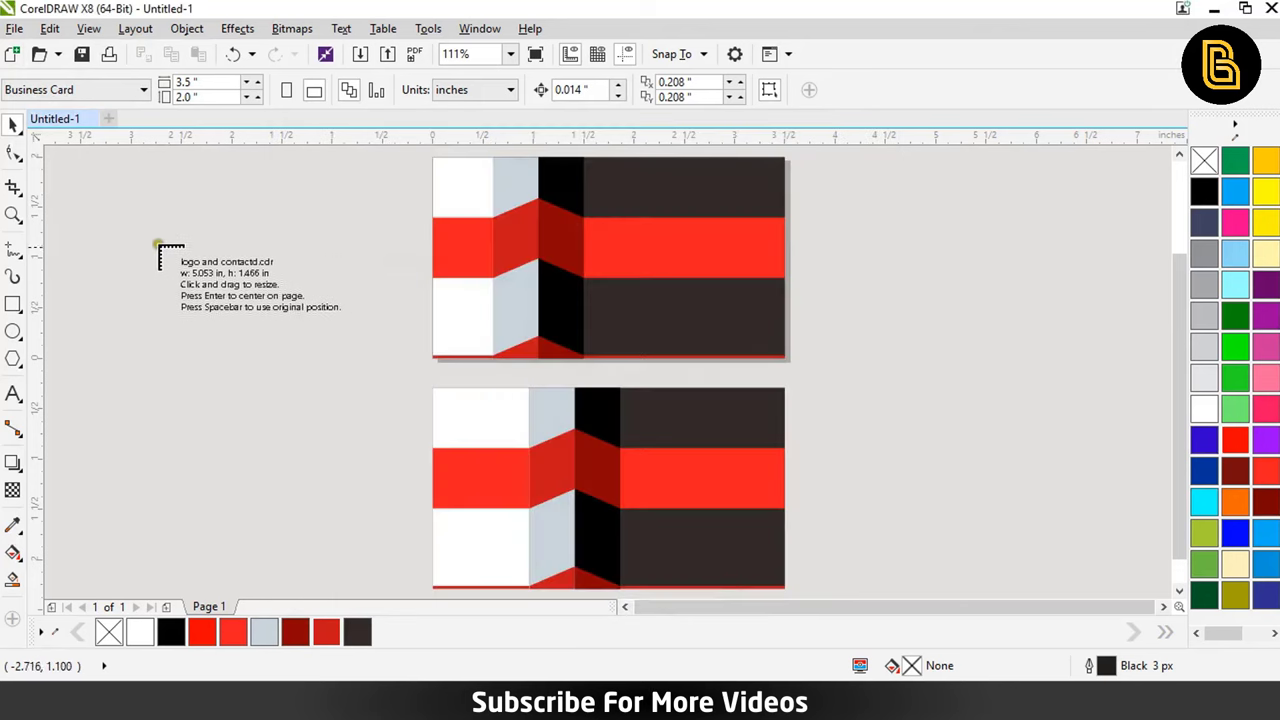
mouse_move(144, 217)
left_mouse_down()
mouse_move(320, 420)
mouse_move(412, 470)
left_mouse_up()
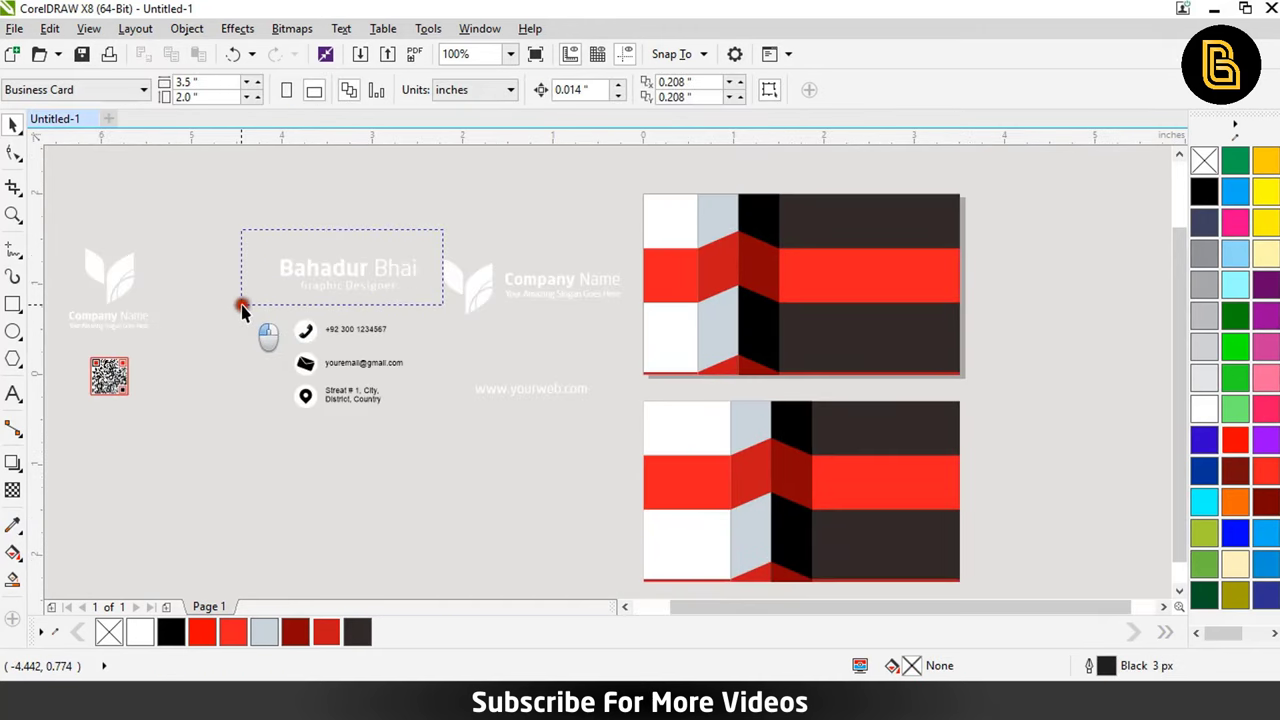
- Ungroup the imported artwork and select the logo and Company Name block
left_click(375, 287)
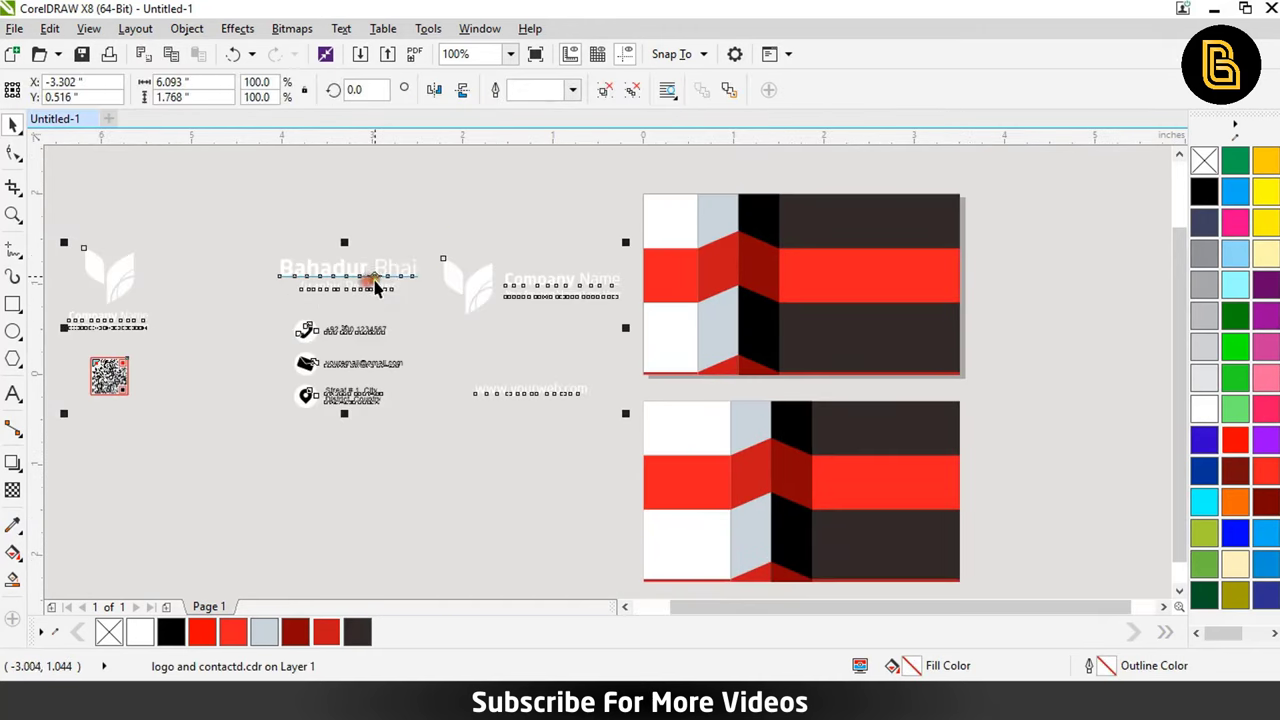
left_click(603, 91)
left_click(521, 227)
left_click_drag(433, 234, 635, 343)
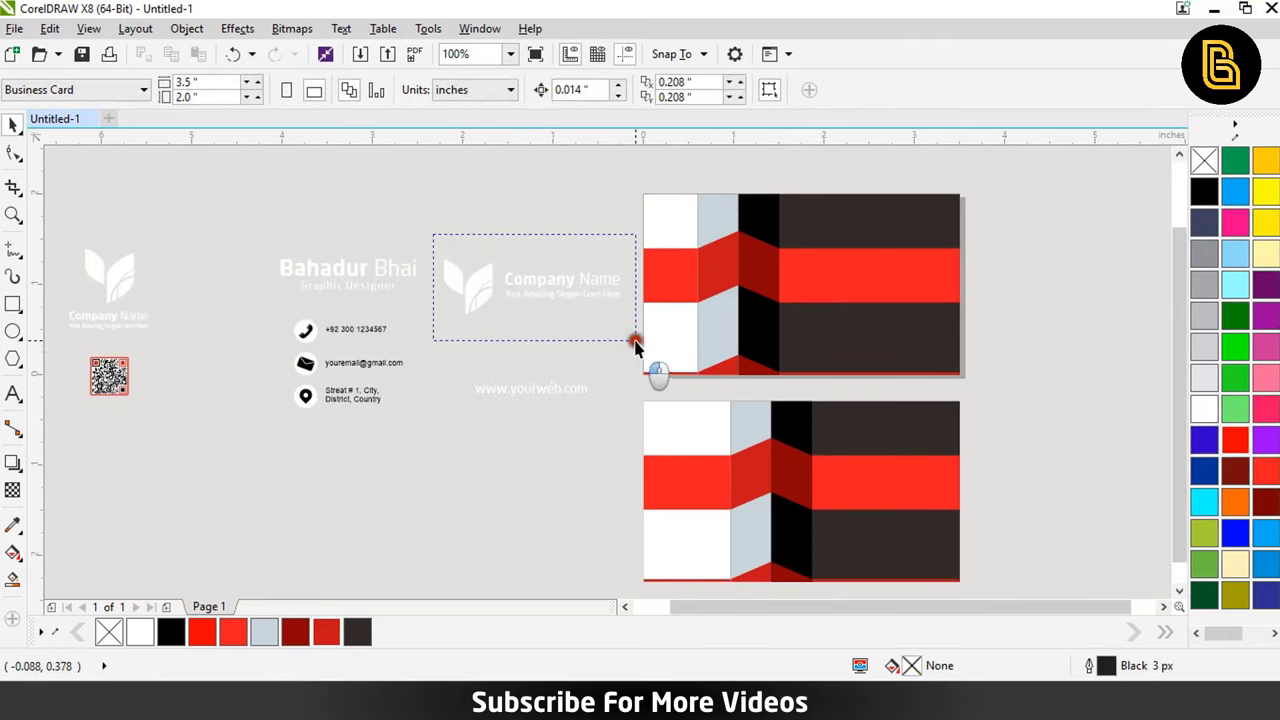
- Move the logo and Company Name block onto the front card, scaled to about 88%
left_click_drag(565, 300, 905, 280)
scroll(968, 268, "up", 2)
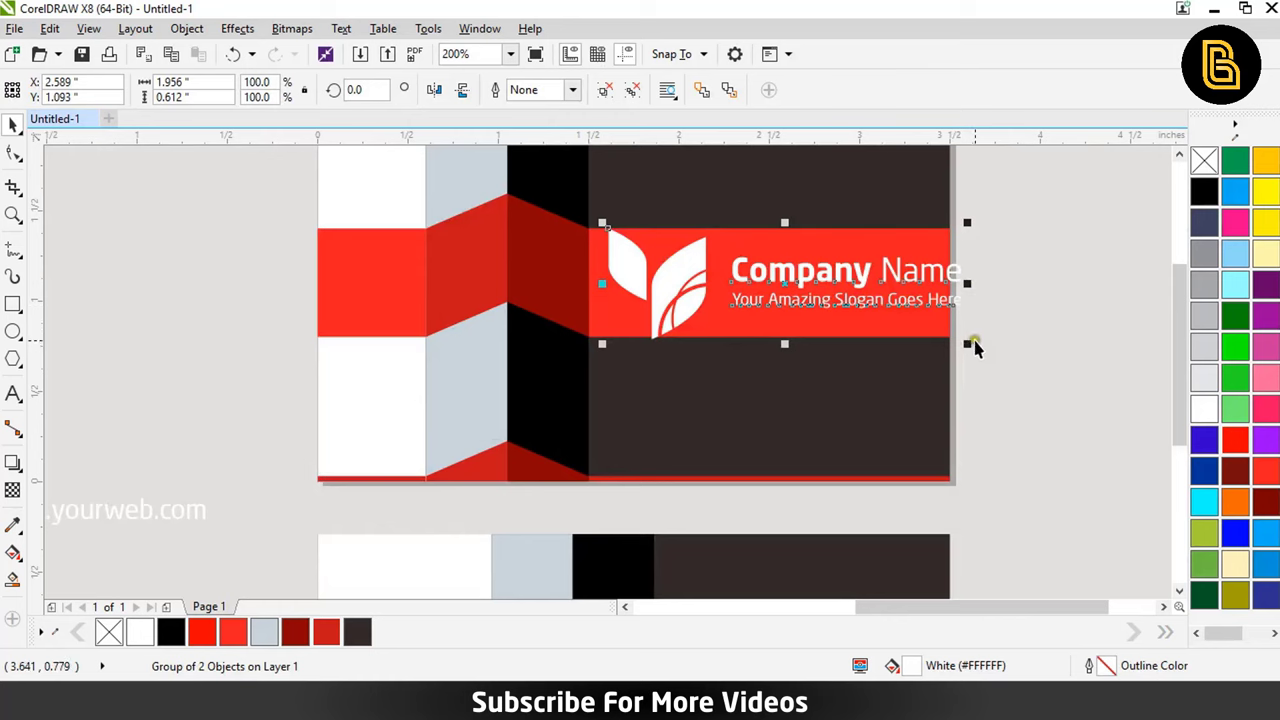
left_click_drag(973, 343, 926, 367)
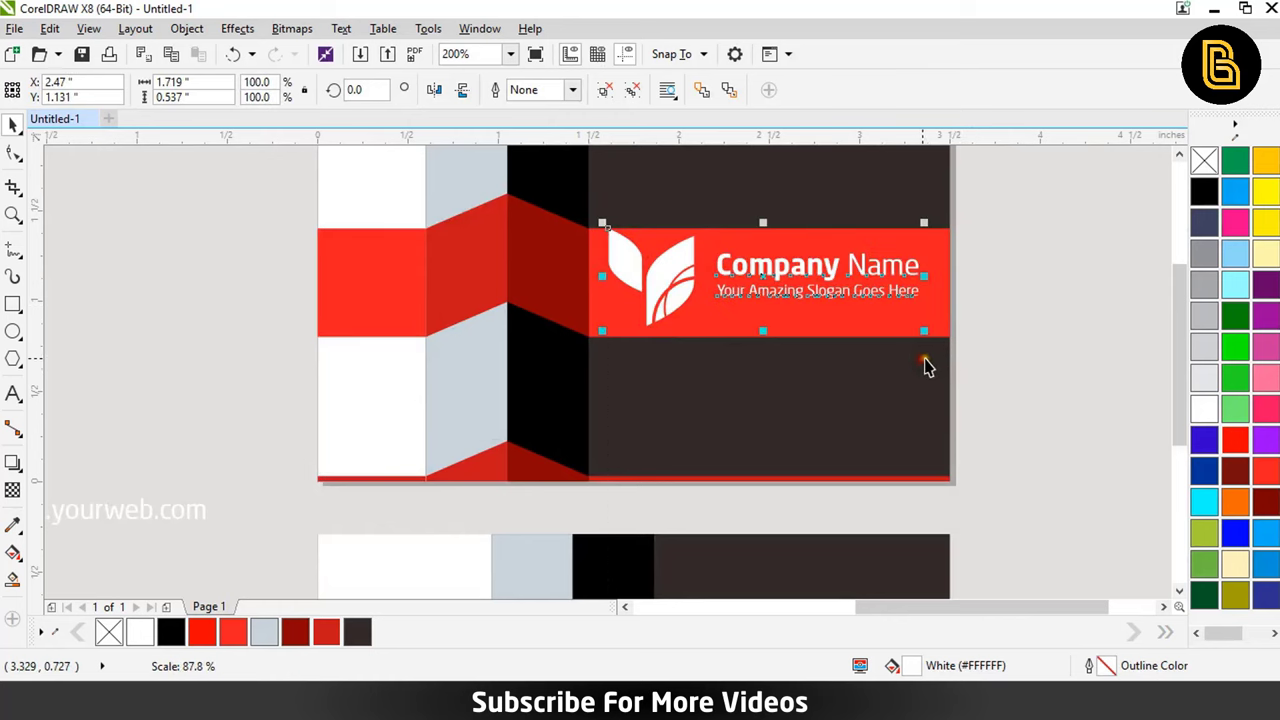
scroll(880, 262, "up", 2)
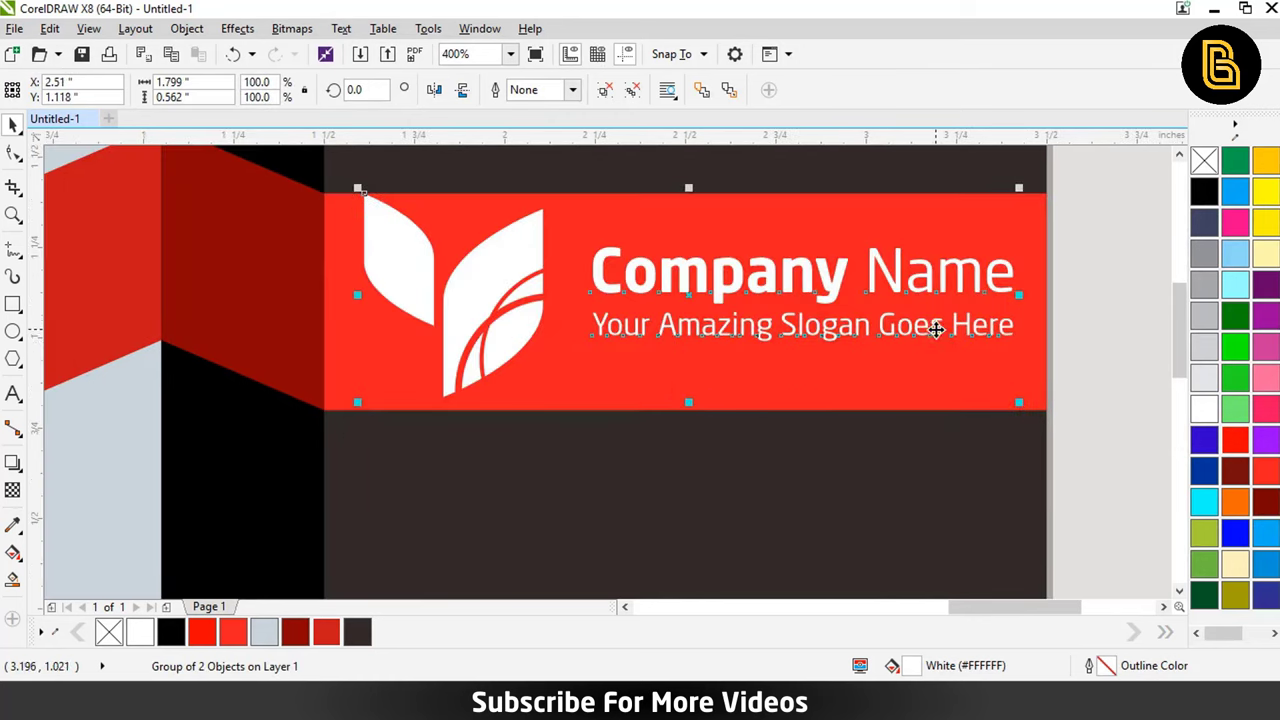
- Centre the logo block horizontally and vertically on the red band
key("shift")
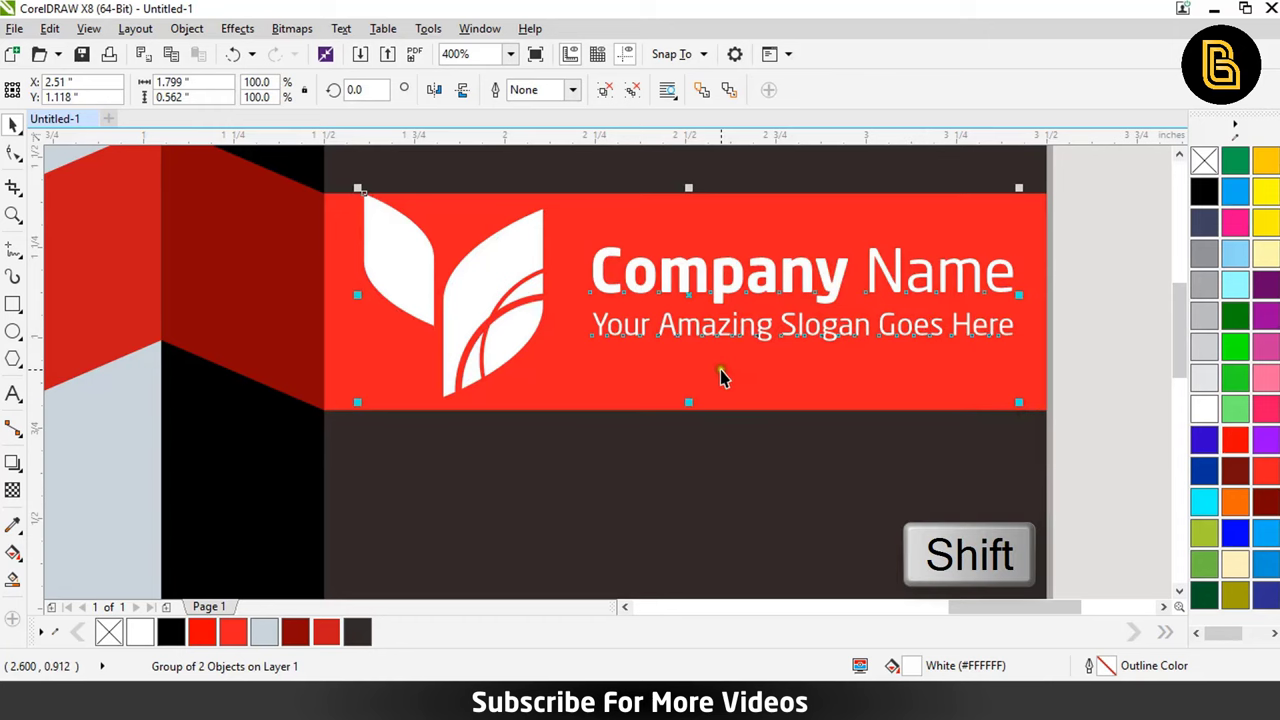
left_click(722, 376, "shift")
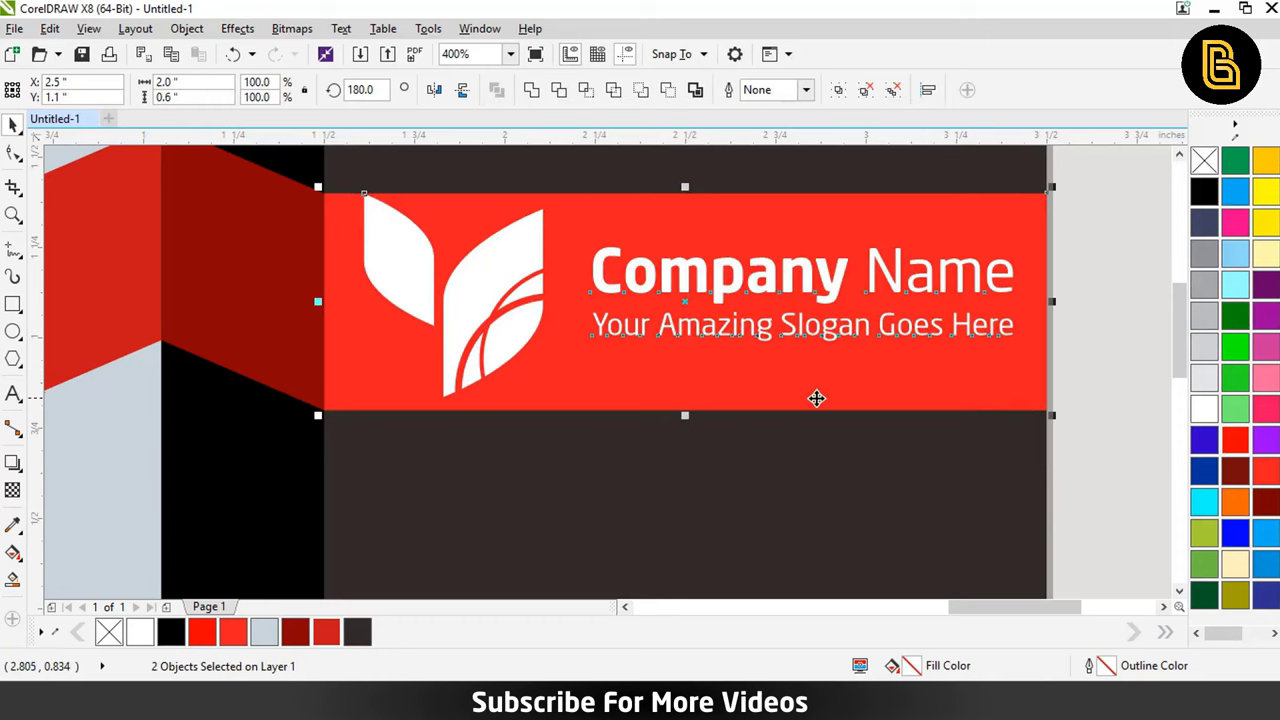
key("e")
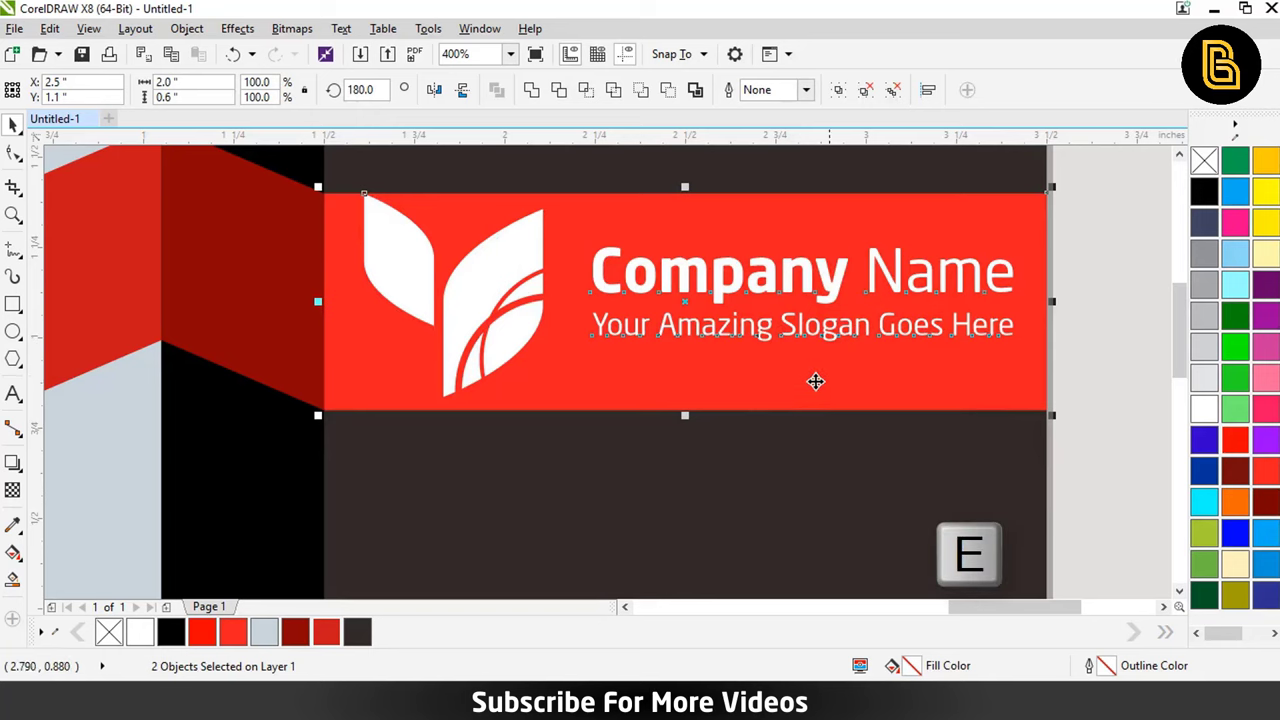
key("c")
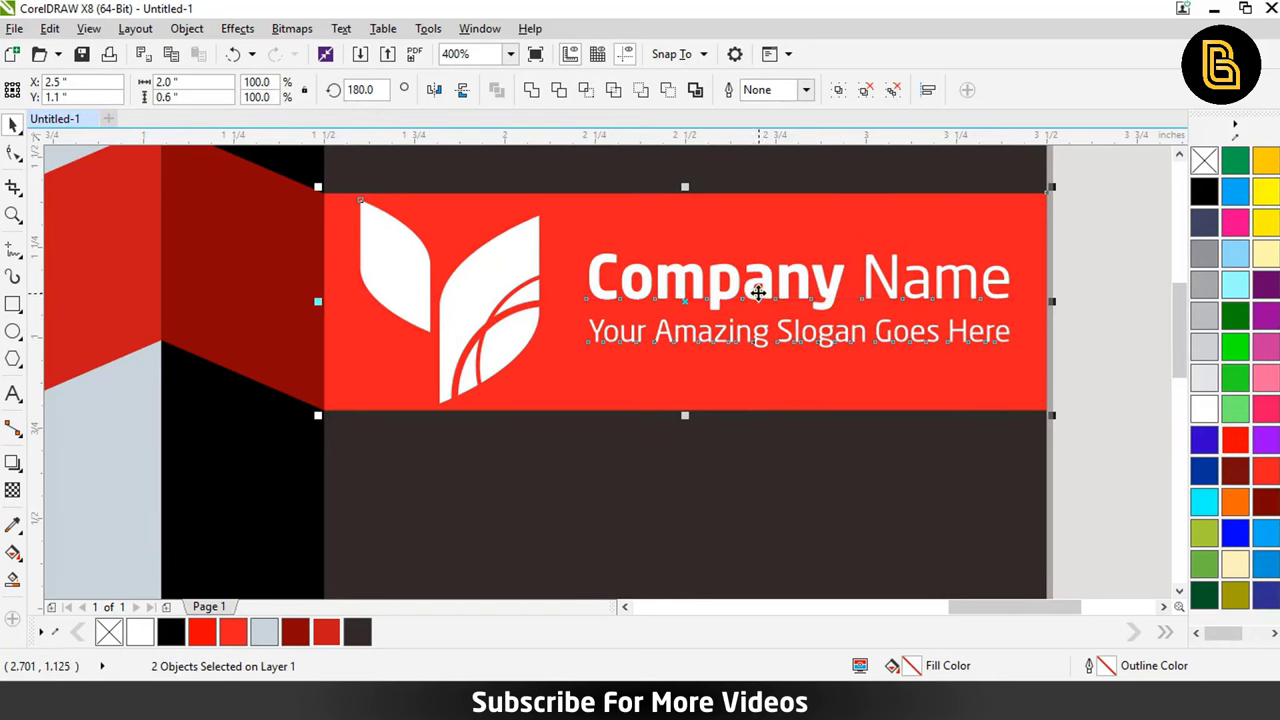
scroll(758, 292, "down", 1)
left_click(1080, 343)
- Move the QR code onto the front card, centred on the left red band
scroll(587, 252, "down", 1)
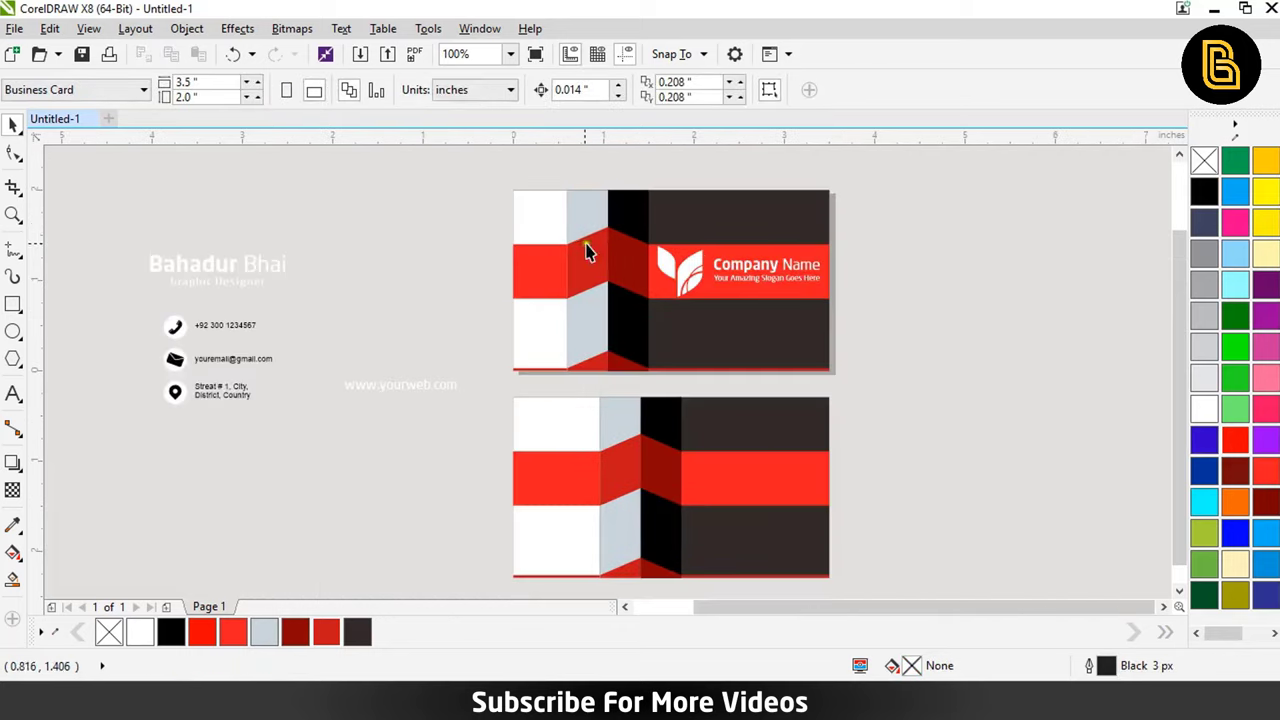
scroll(170, 355, "left", 1)
scroll(170, 355, "left", 1)
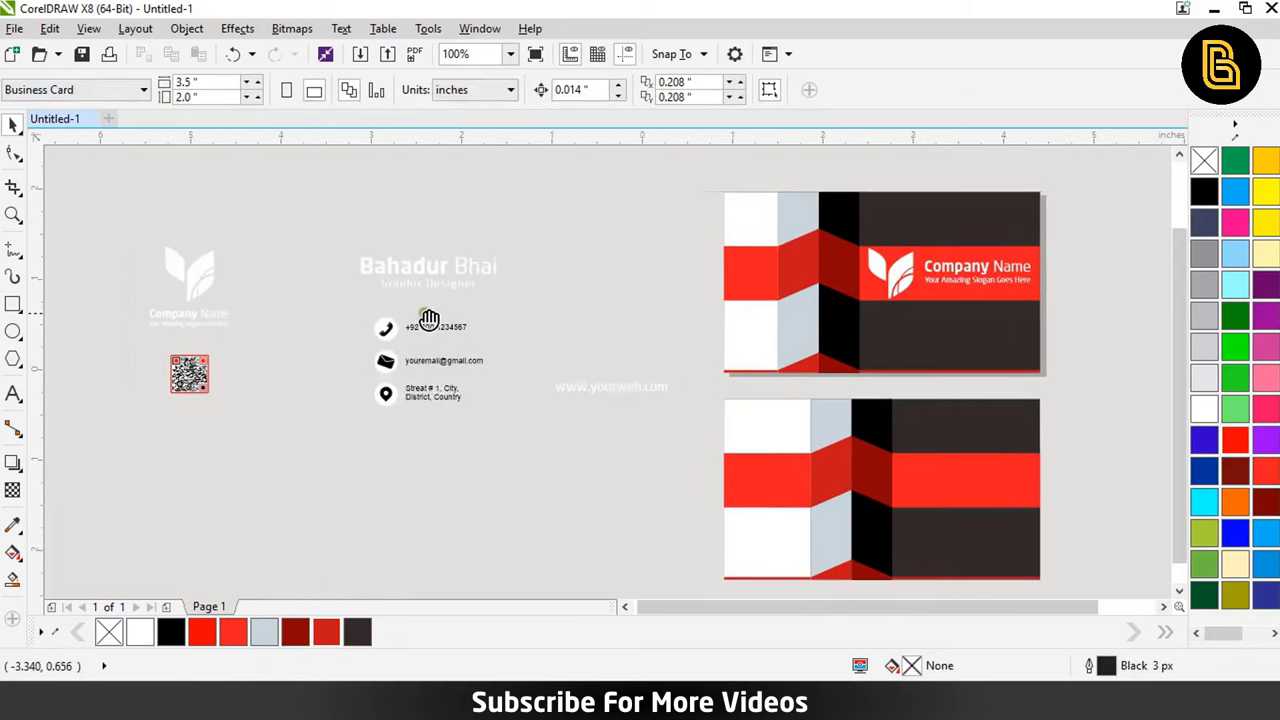
mouse_move(263, 338)
left_mouse_down()
mouse_move(160, 408)
mouse_move(750, 277)
left_mouse_up()
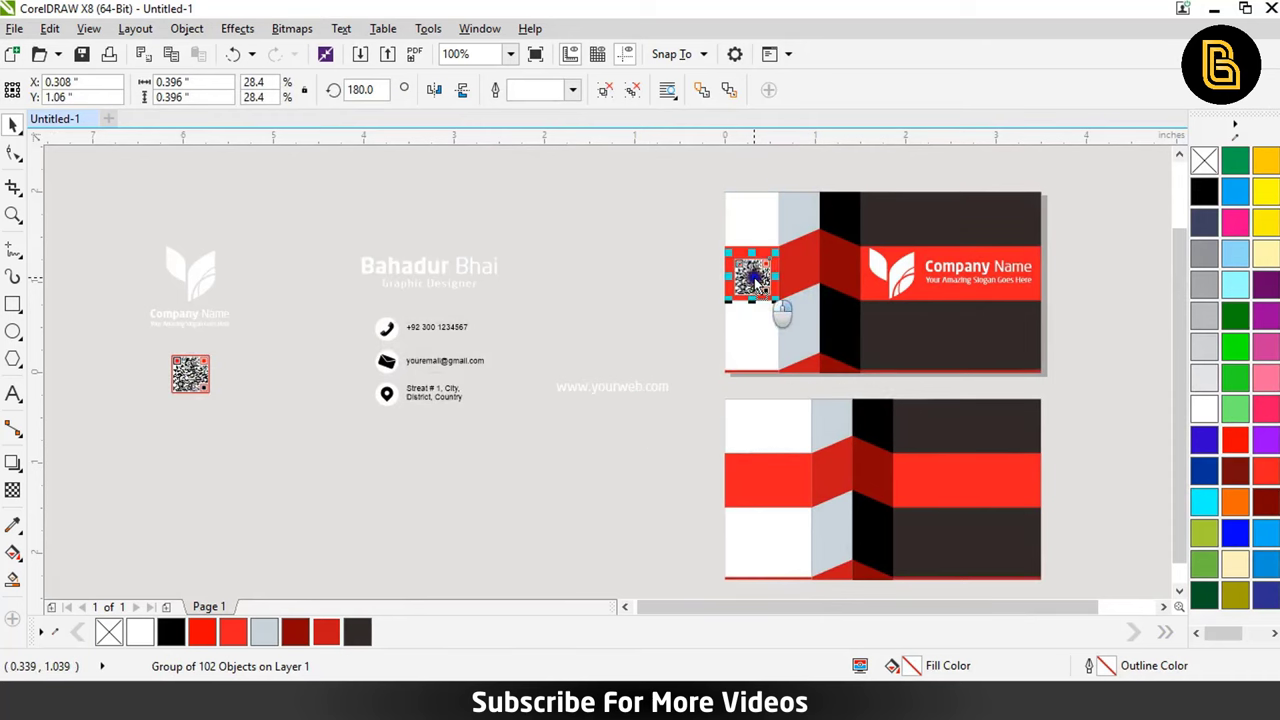
scroll(770, 262, "up", 2)
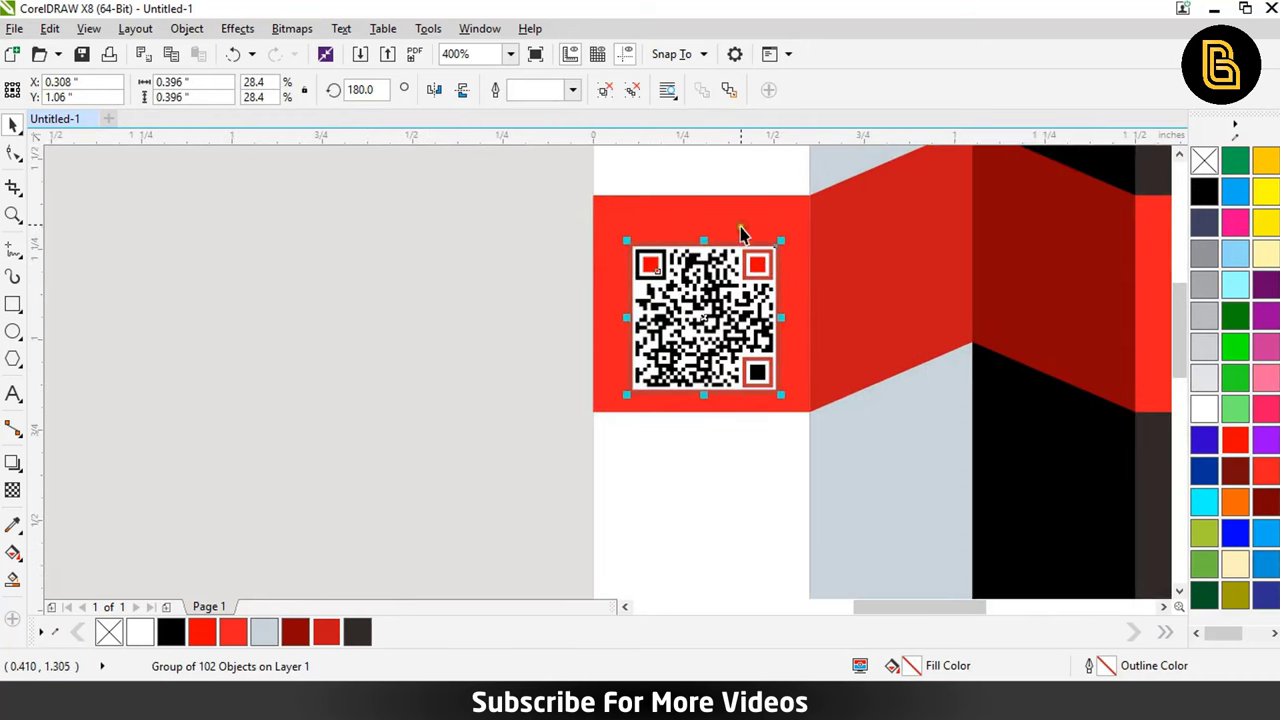
left_click(740, 232, "shift")
key("c")
key("e")
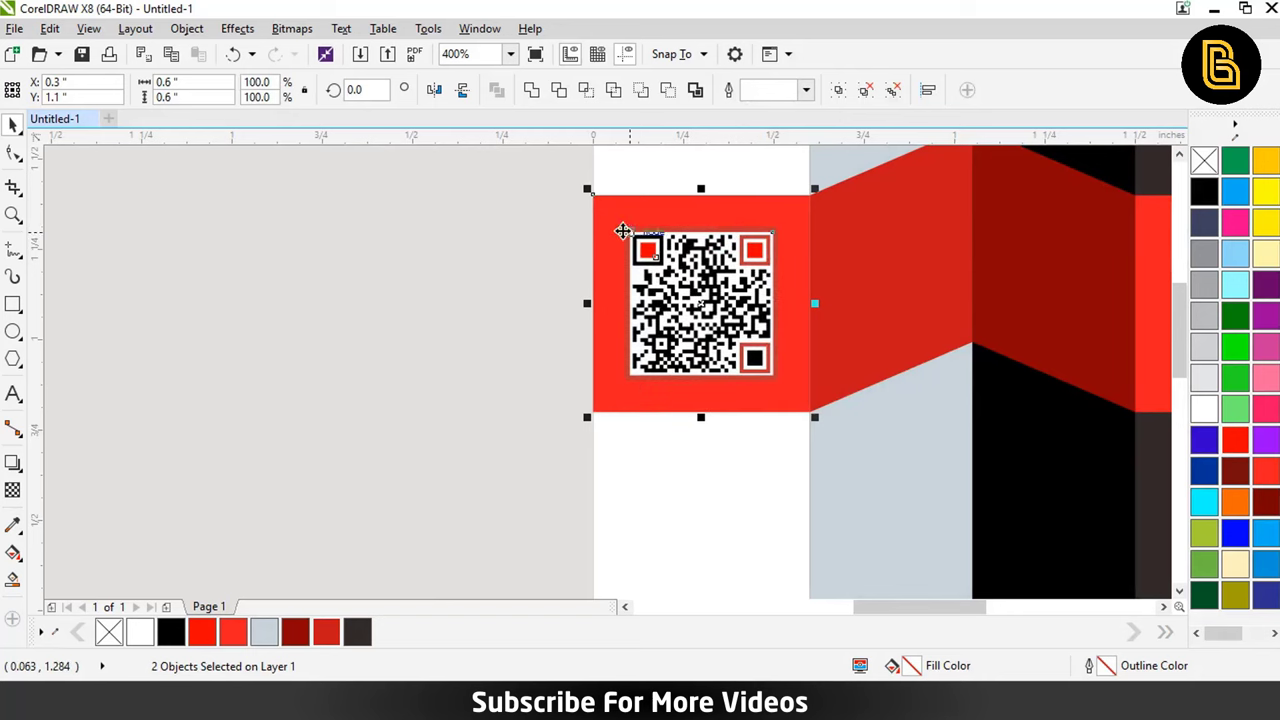
left_click(486, 306)
- Give the QR code's border rectangle a black outline
scroll(778, 232, "up", 1)
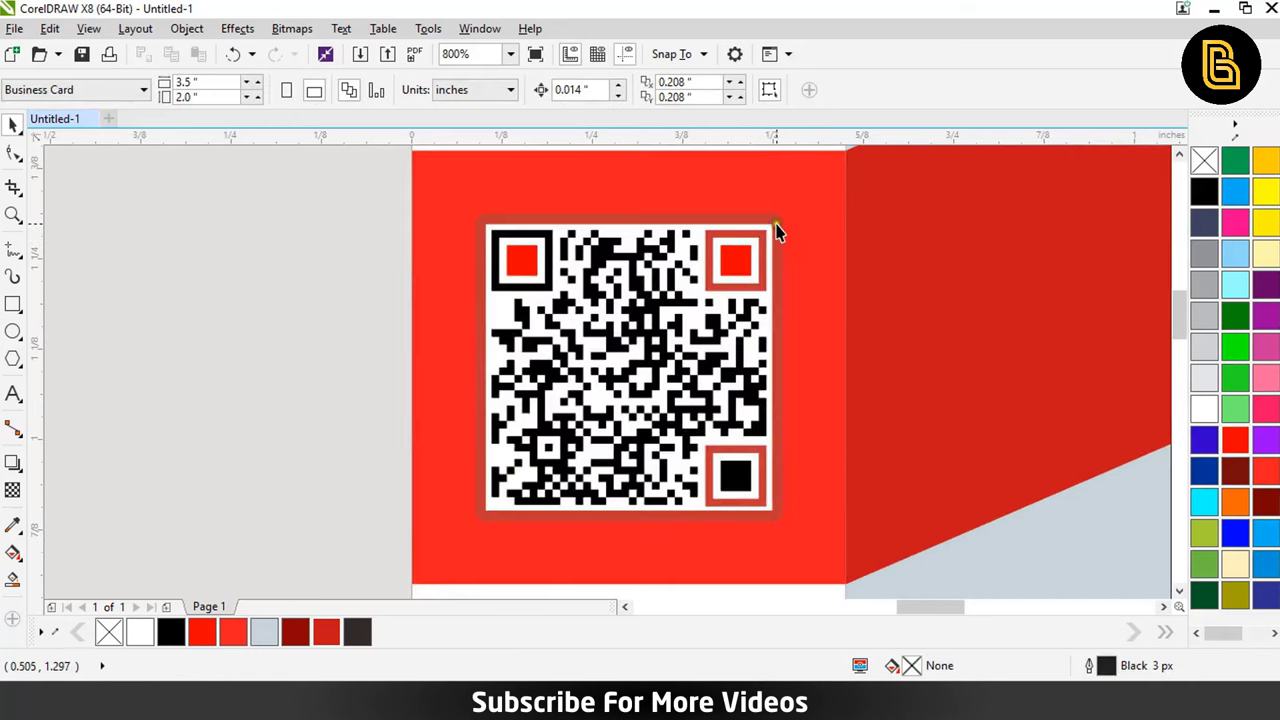
left_click(782, 228, "ctrl")
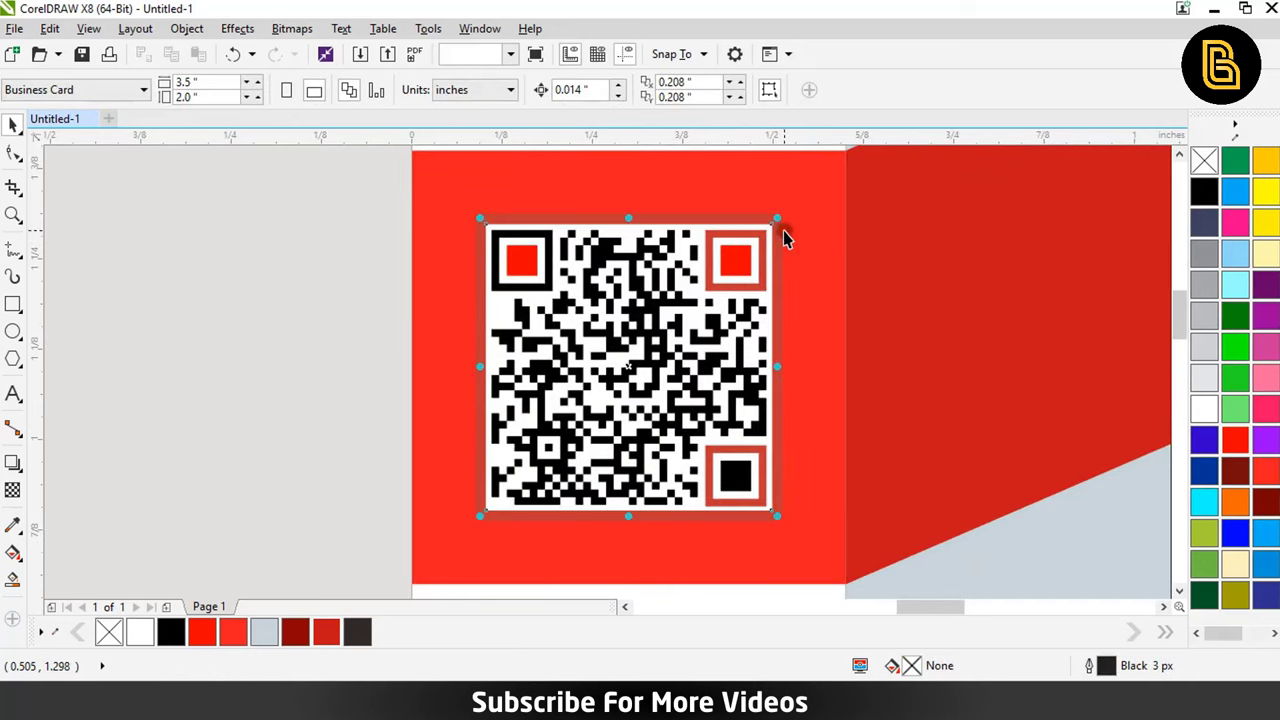
right_click(1204, 192)
scroll(590, 350, "down", 1)
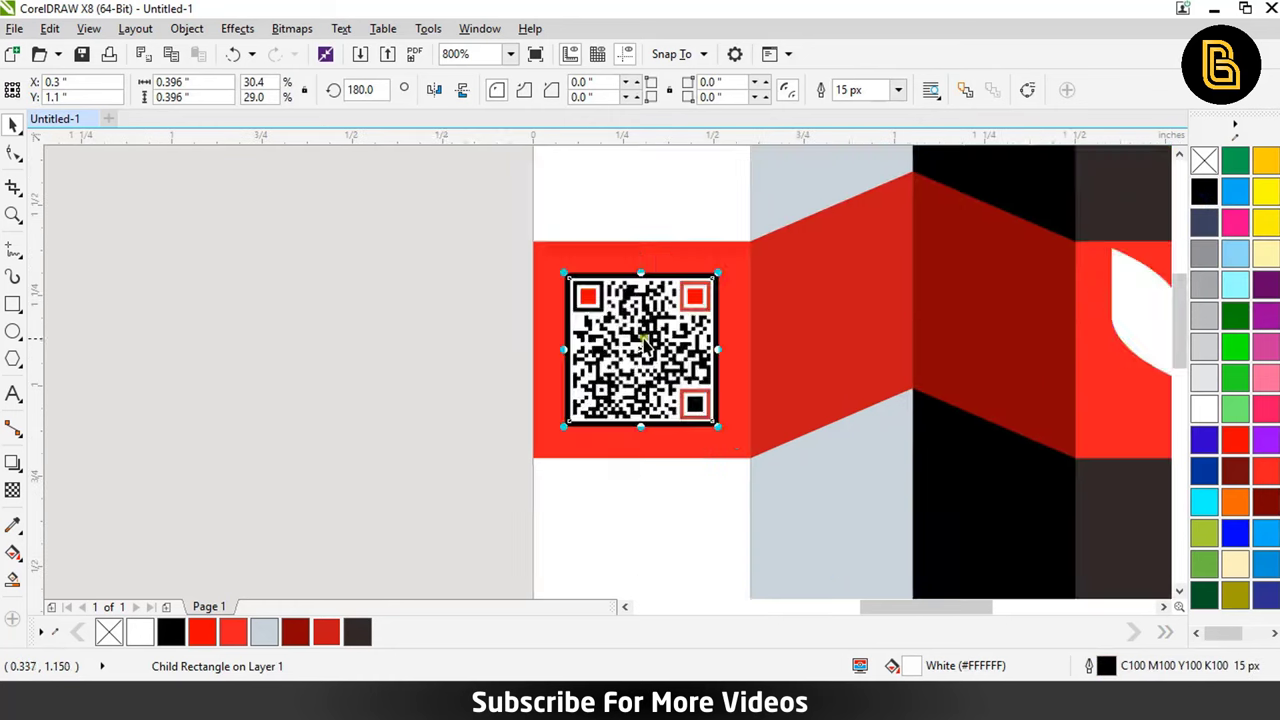
scroll(590, 350, "down", 1)
left_click(483, 342)
scroll(590, 350, "right", 2)
scroll(629, 357, "right", 1)
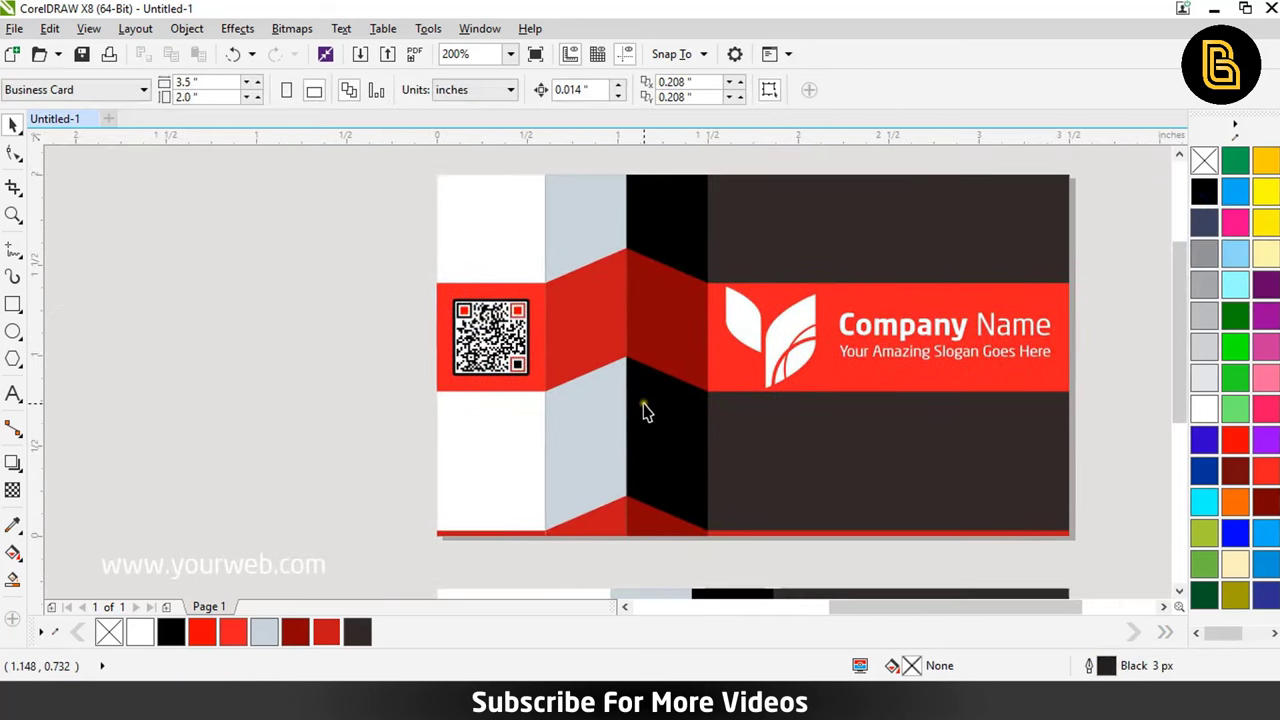
scroll(624, 358, "down", 1)
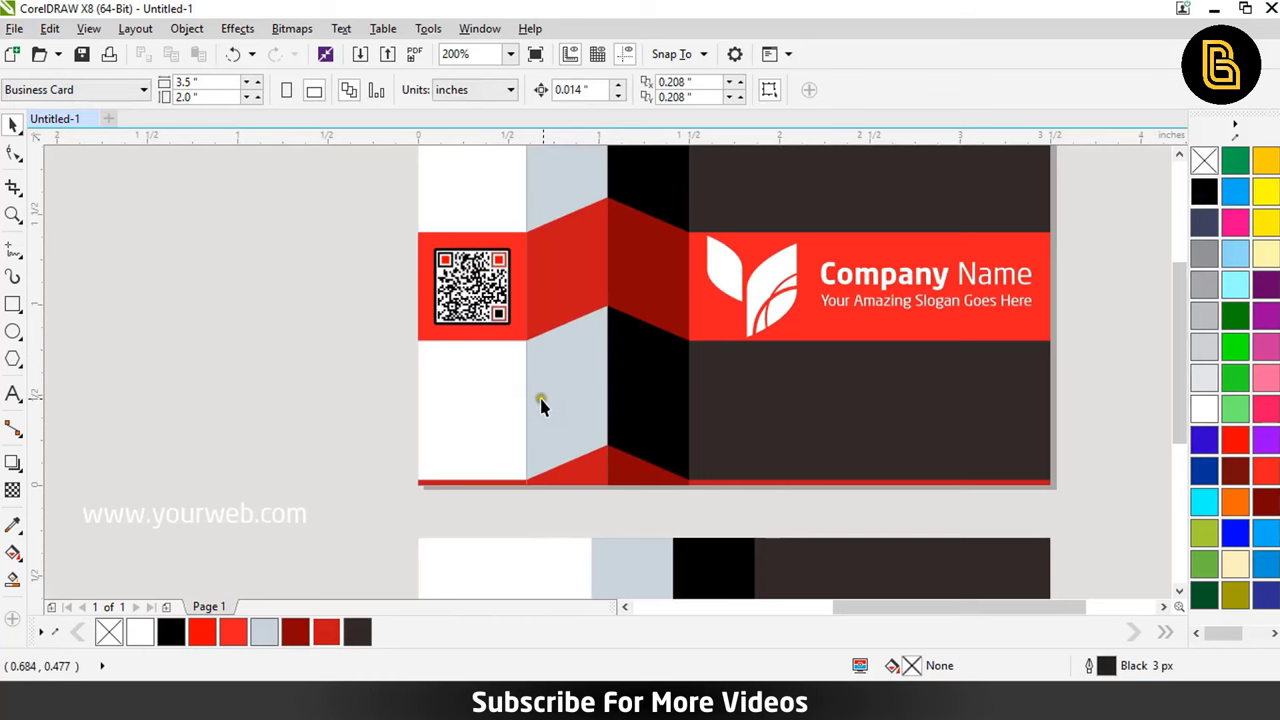
scroll(543, 404, "down", 1)
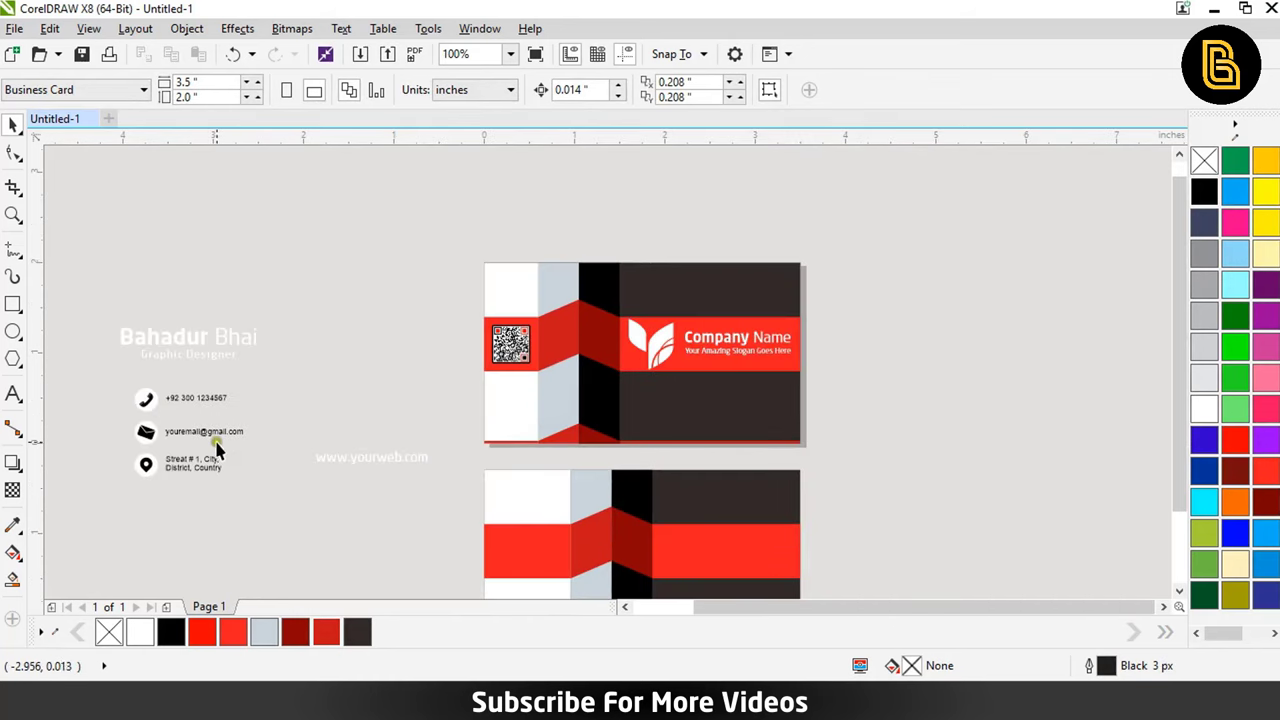
left_click_drag(380, 473, 730, 448)
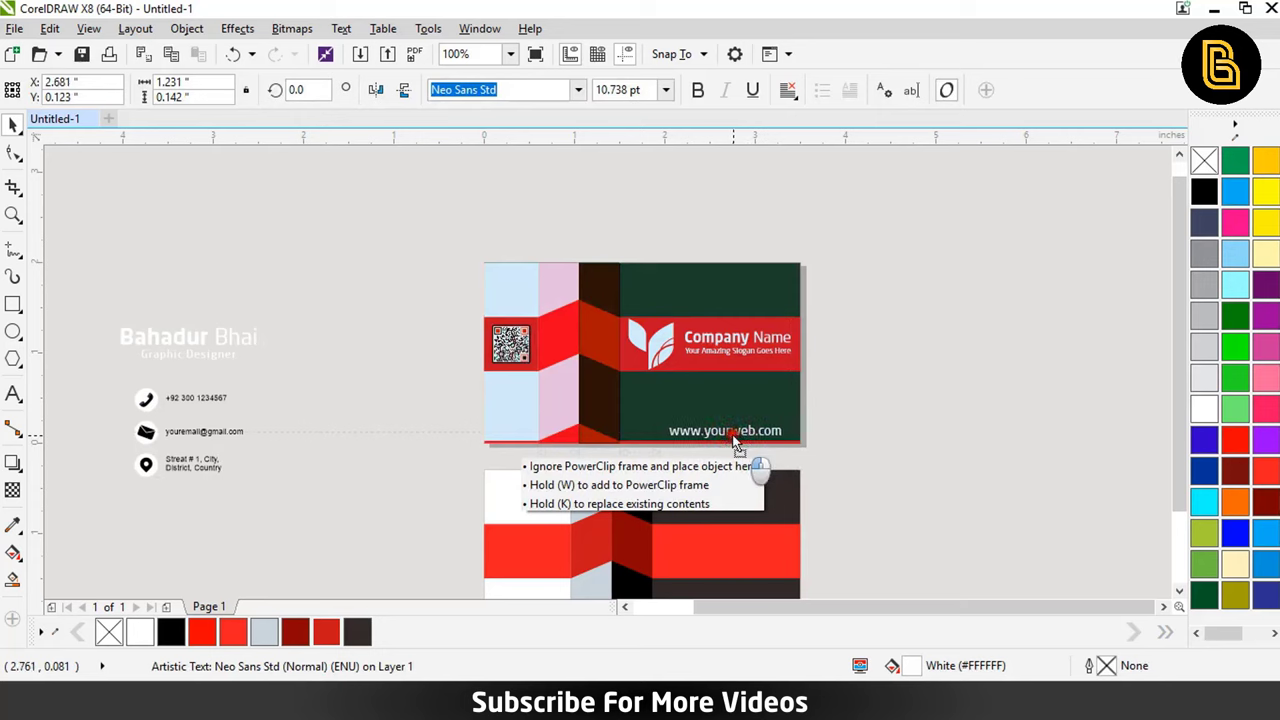
scroll(730, 448, "up", 2)
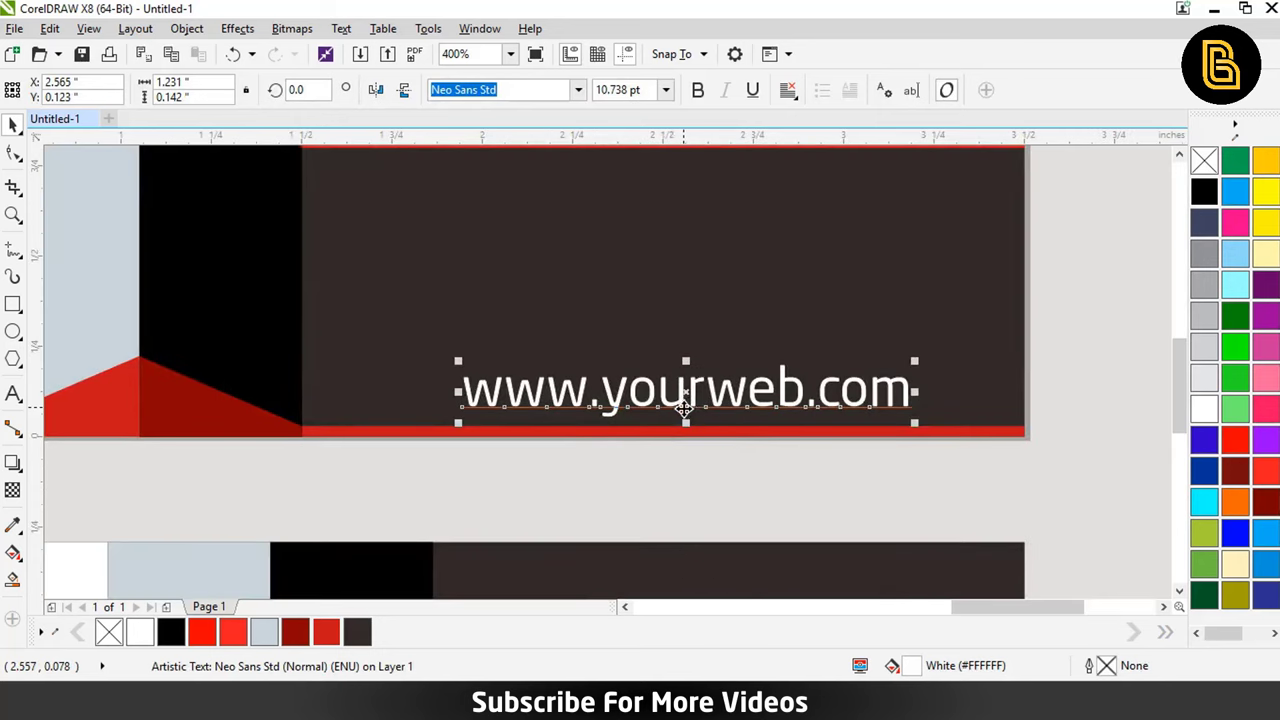
mouse_move(683, 408)
left_mouse_down()
mouse_move(668, 410)
mouse_move(686, 420)
left_mouse_up()
scroll(691, 283, "down", 1)
left_click(690, 245, "shift")
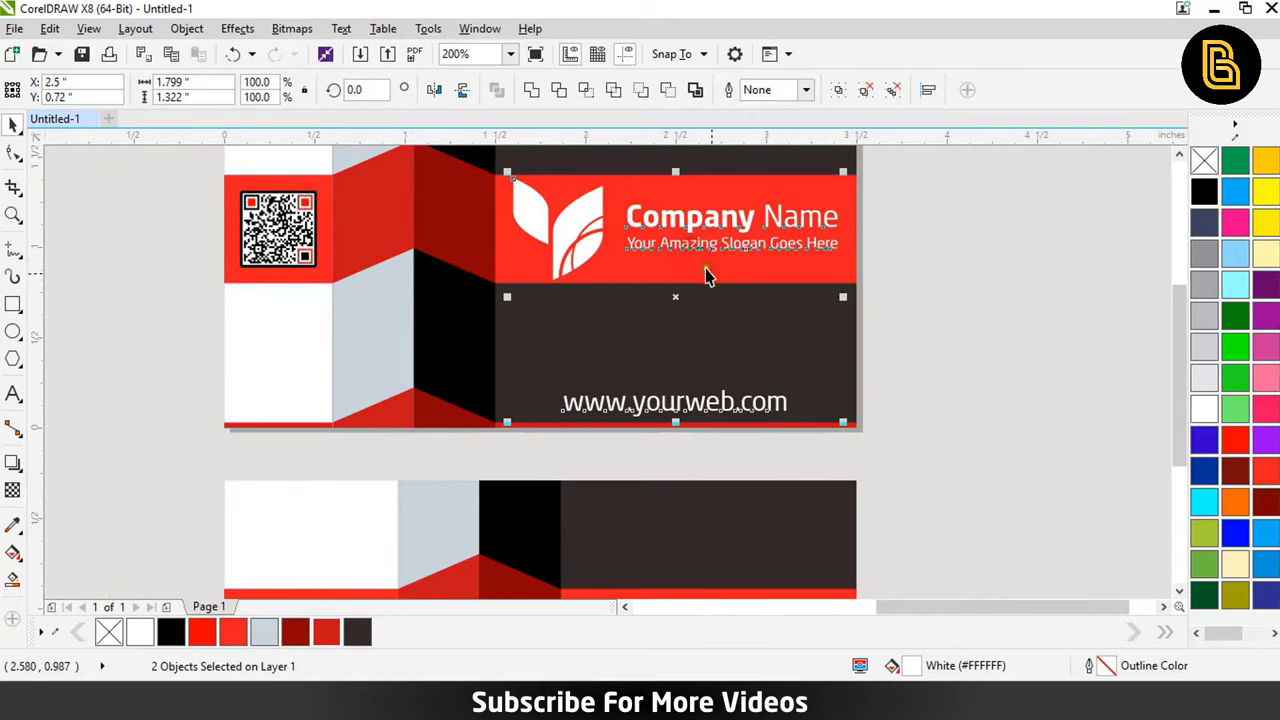
key("Escape")
scroll(760, 250, "down", 2)
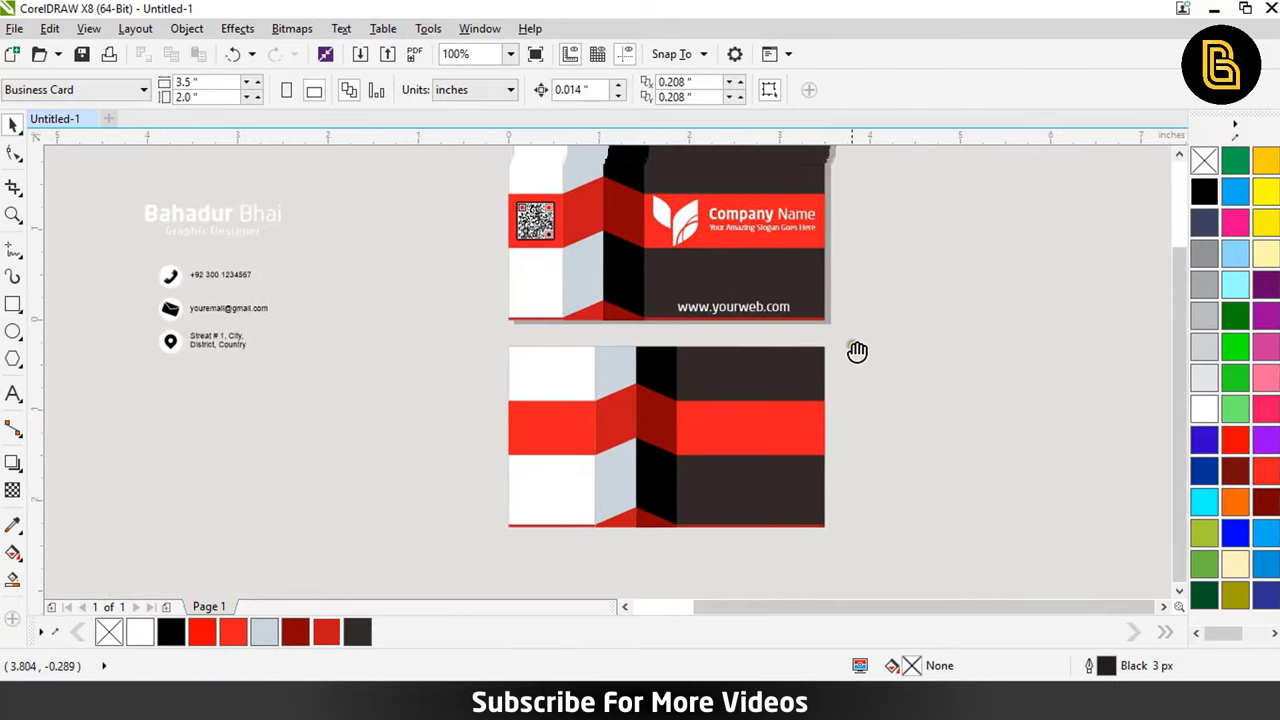
- Move the name and Graphic Designer group onto the back card's red band, centred vertically
left_click_drag(857, 351, 852, 356)
mouse_move(331, 277)
left_mouse_down()
mouse_move(353, 291)
mouse_move(80, 174)
left_mouse_up()
mouse_move(249, 259)
left_mouse_down()
mouse_move(693, 408)
mouse_move(780, 452)
left_mouse_up()
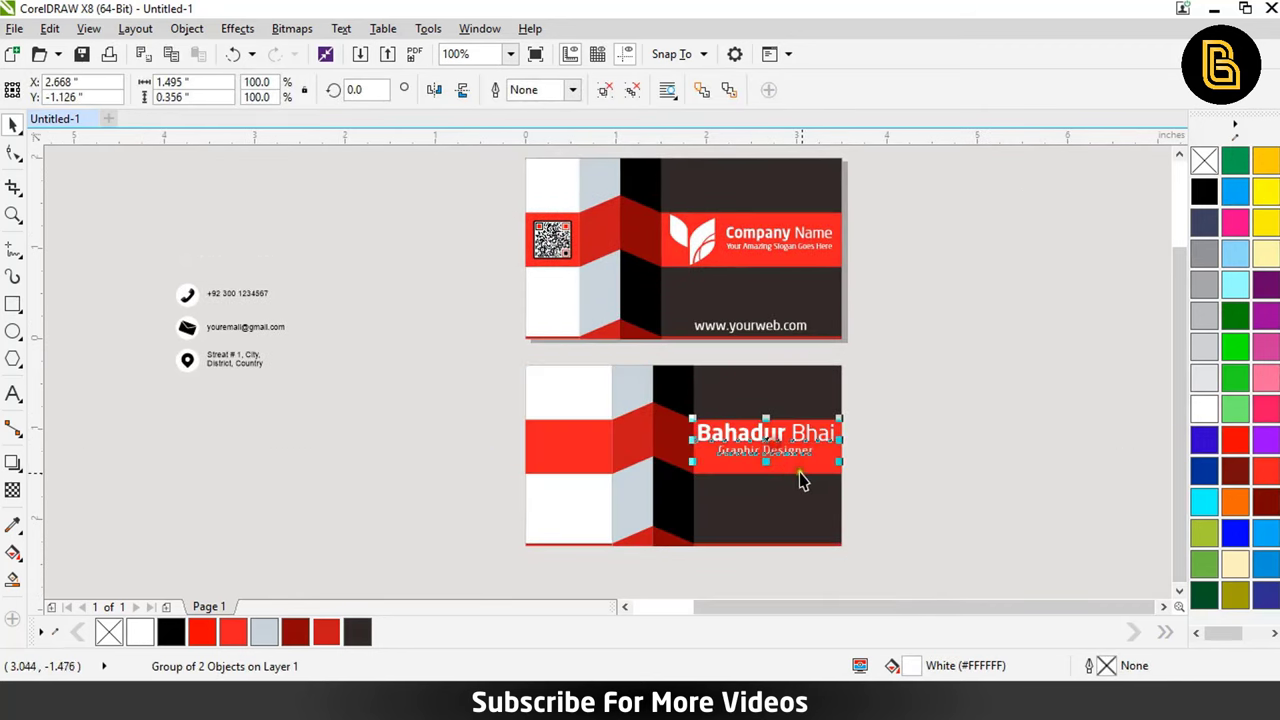
scroll(784, 465, "up", 2)
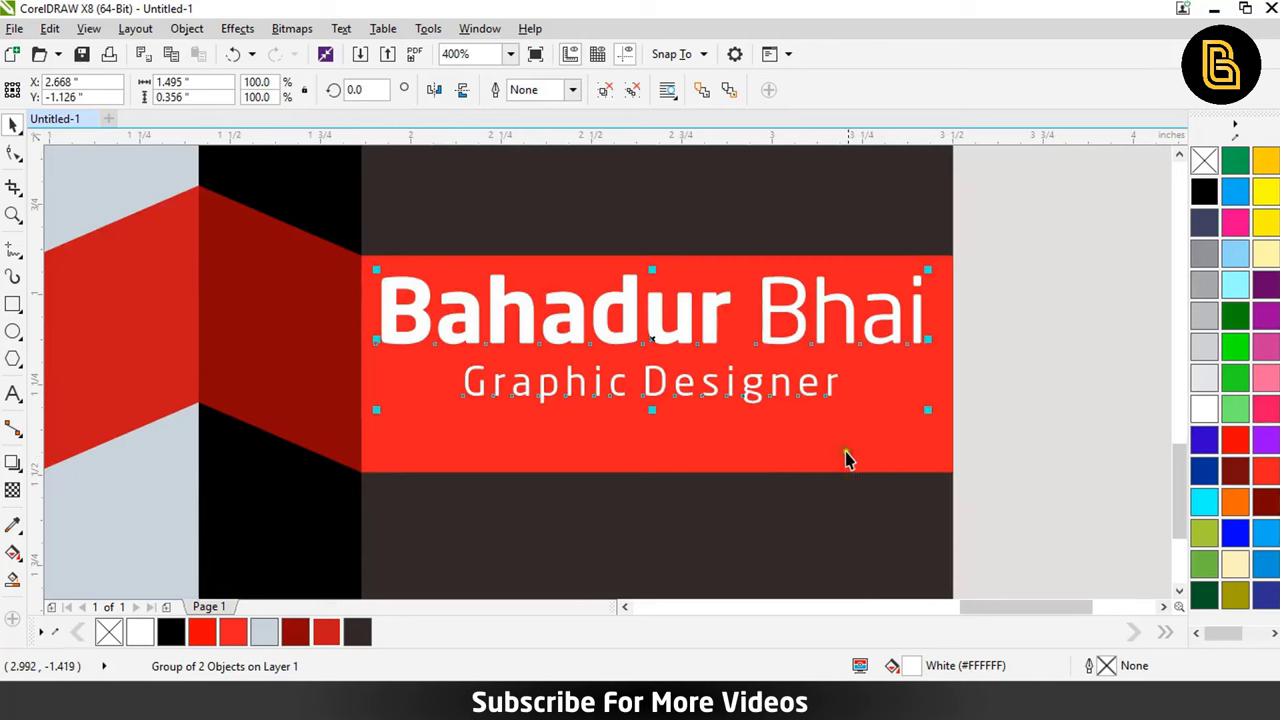
left_click(800, 453, "shift")
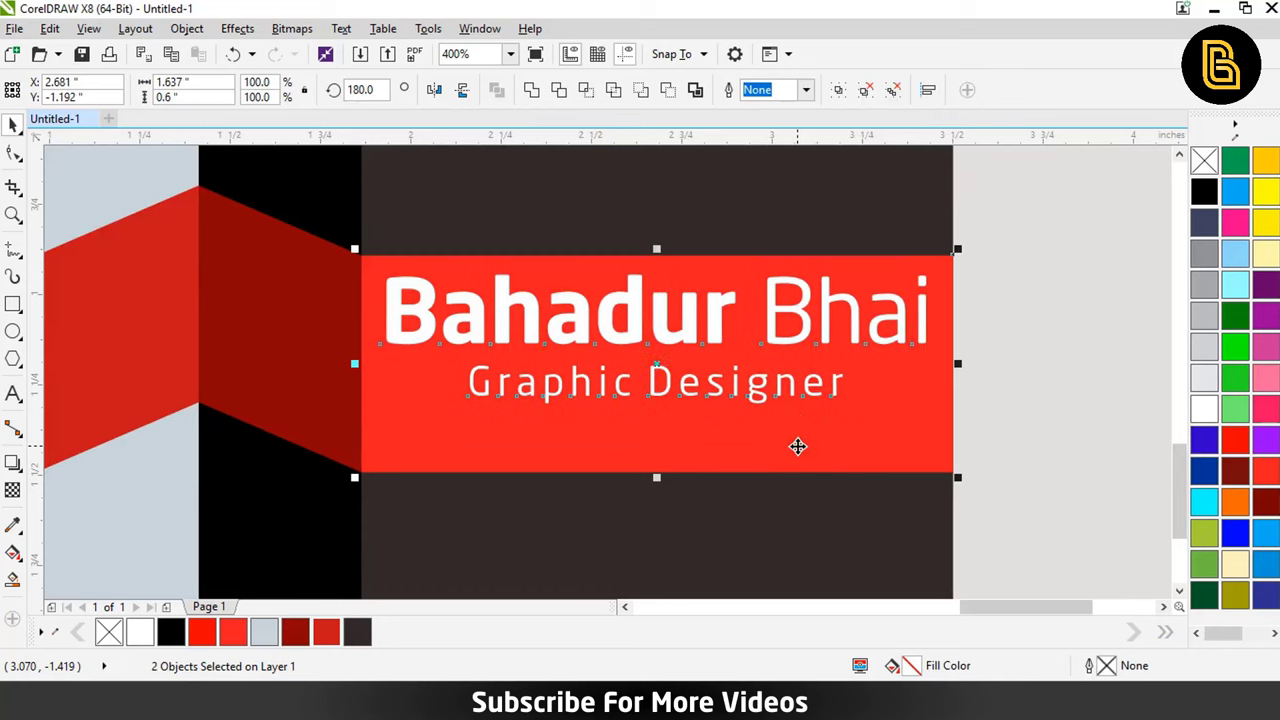
key("c")
- Scale the name and title group down slightly on the red band
scroll(785, 395, "down", 1)
left_click(897, 398)
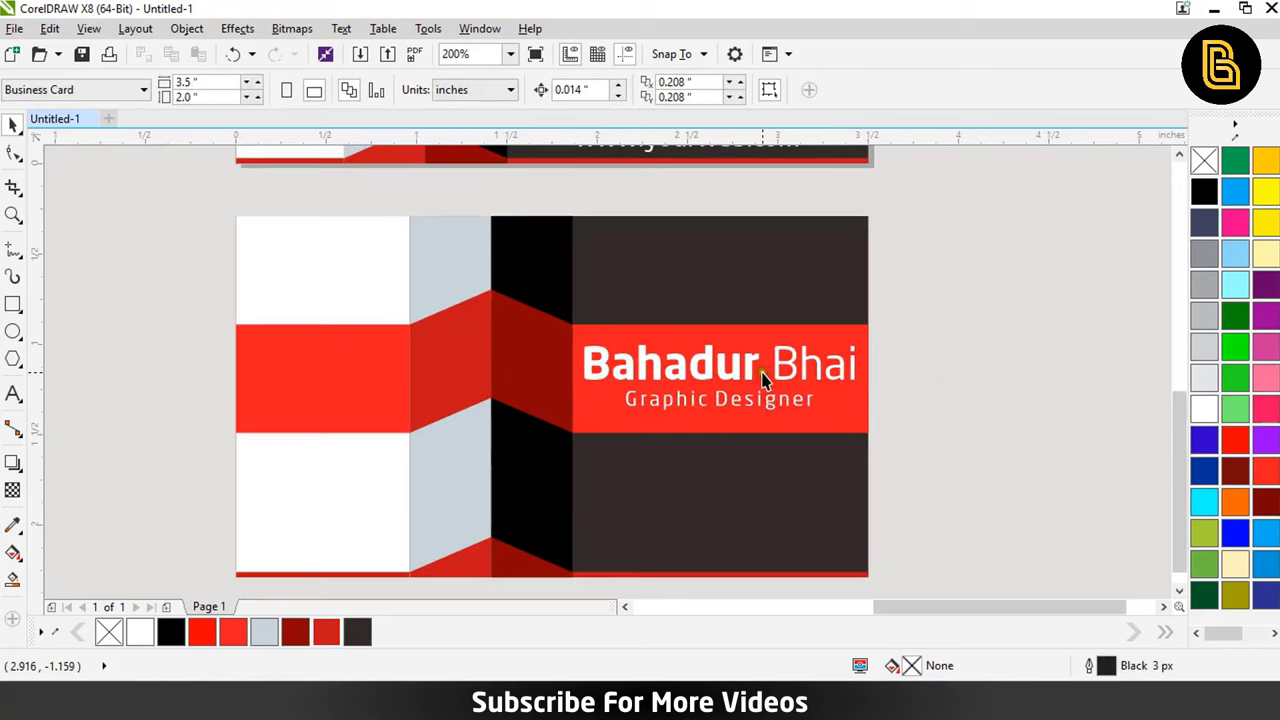
left_click(763, 380)
left_click(815, 400)
scroll(875, 360, "up", 1)
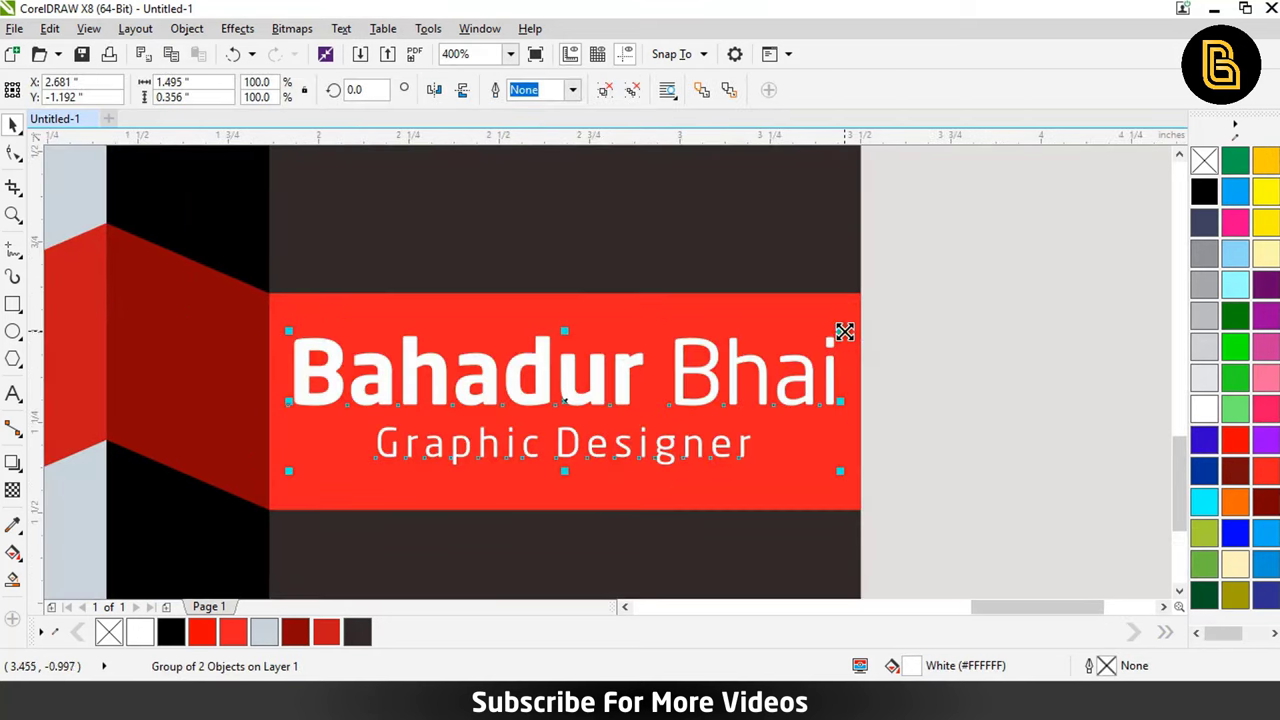
left_click_drag(845, 331, 831, 322)
scroll(884, 378, "down", 1)
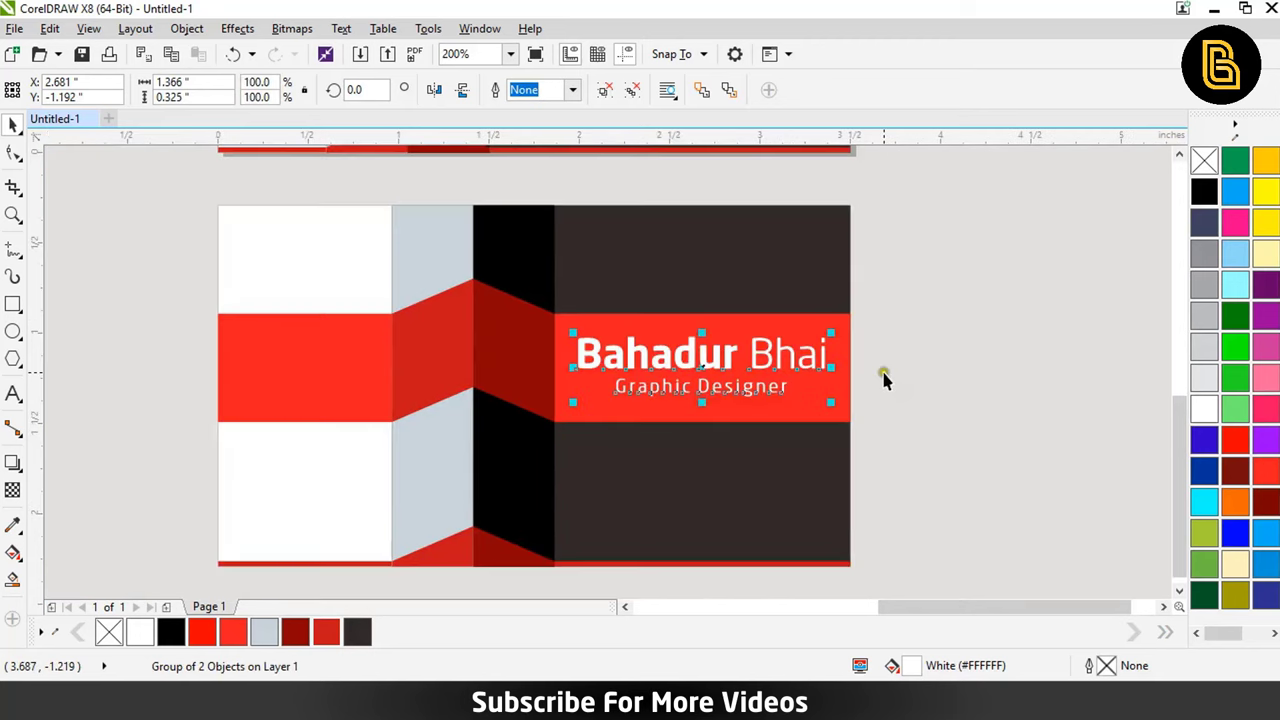
left_click(884, 378)
scroll(780, 400, "down", 1)
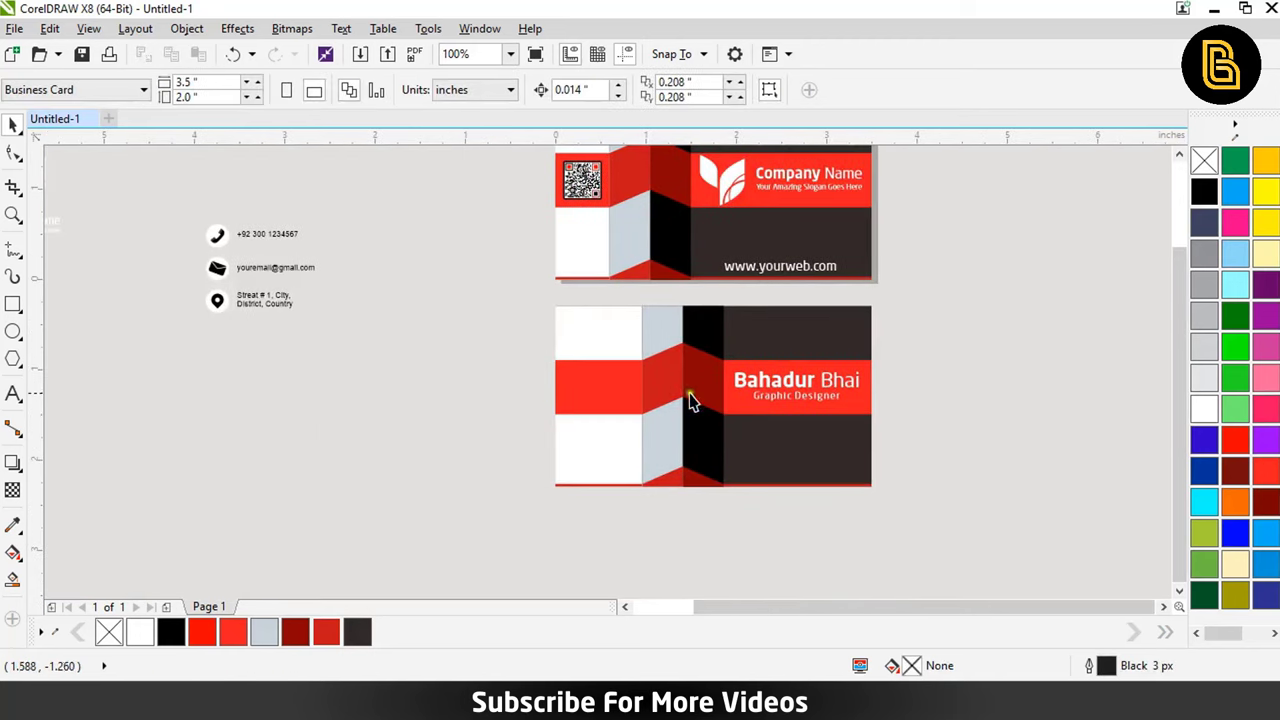
- Move the contact details group onto the back card's right side
left_click_drag(374, 402, 470, 372)
left_click_drag(551, 363, 261, 193)
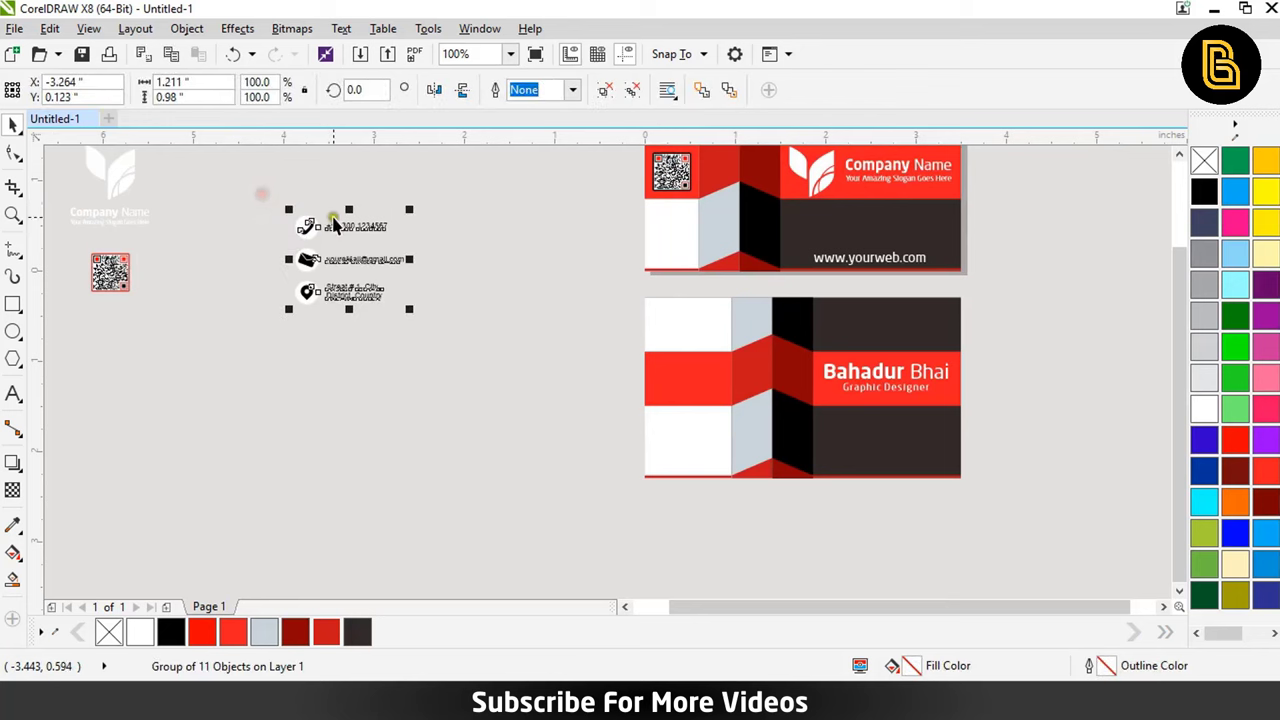
left_click_drag(335, 222, 591, 349)
left_click_drag(449, 186, 248, 377)
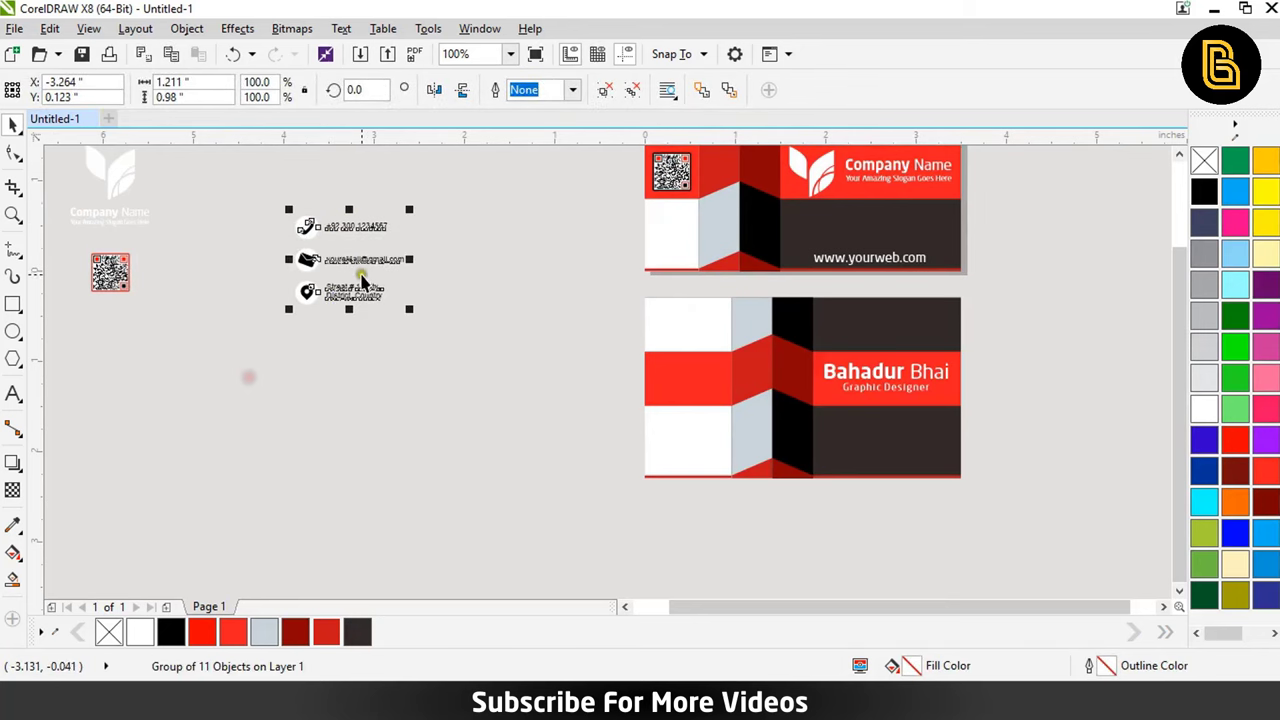
left_click_drag(362, 262, 903, 457)
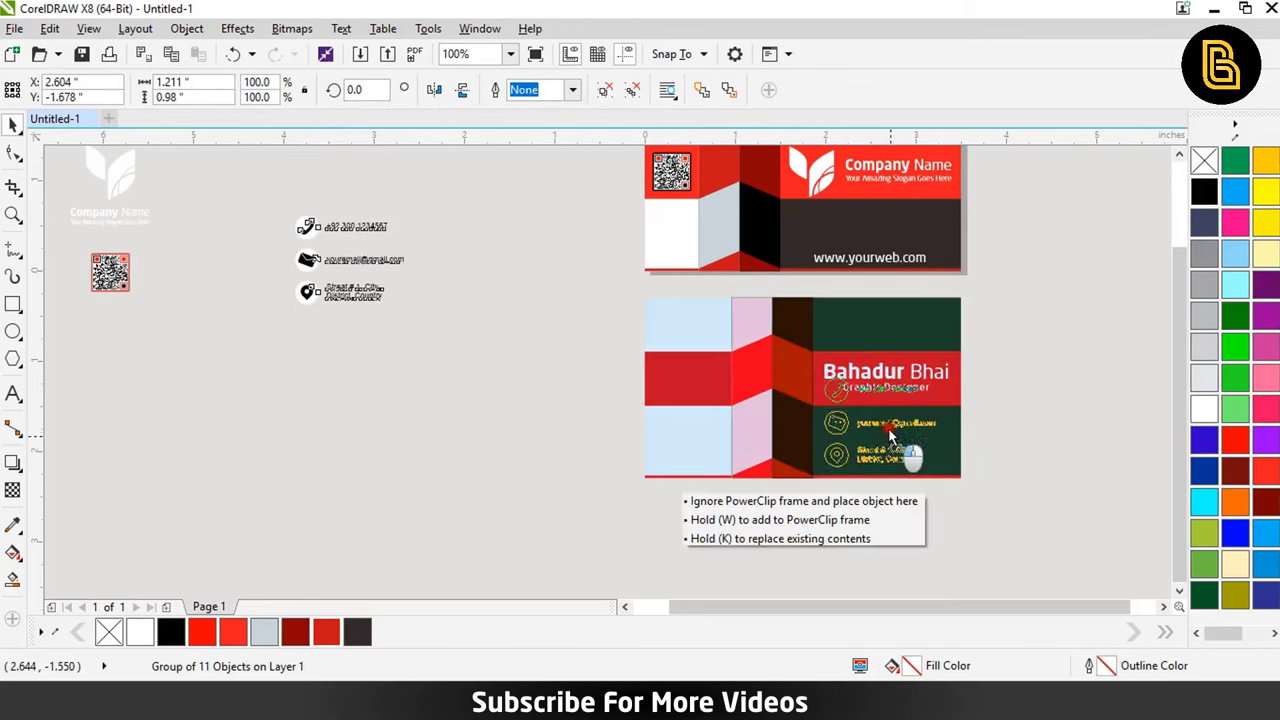
scroll(916, 451, "up", 2)
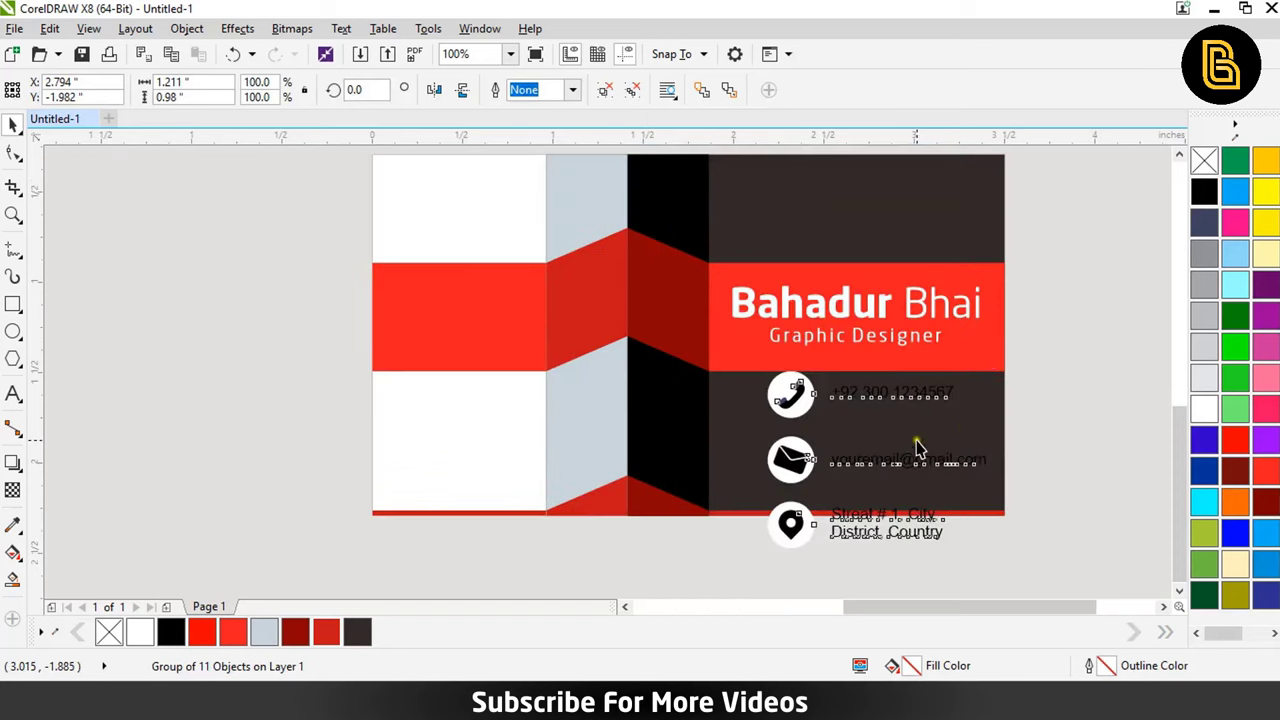
mouse_move(1065, 398)
left_mouse_down()
mouse_move(395, 275)
mouse_move(314, 211)
left_mouse_up()
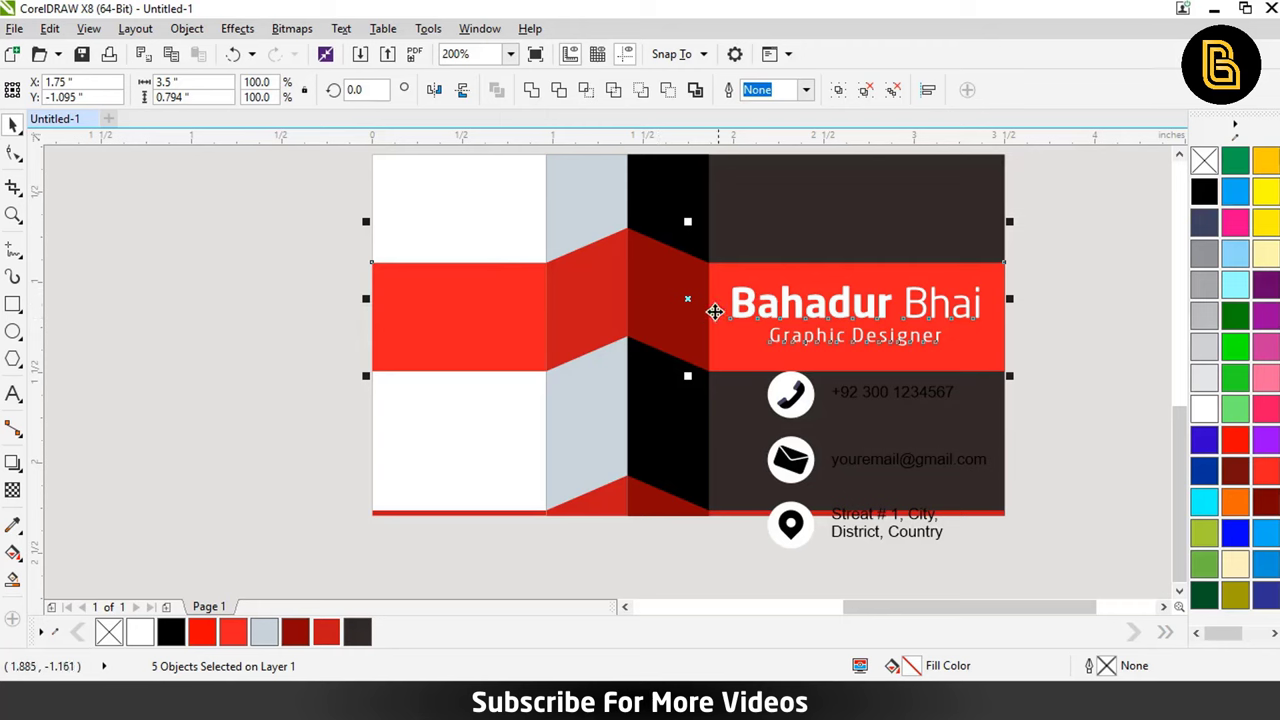
- Raise the red name band slightly with arrow-key nudges
key("Up")
key("Up")
key("Up")
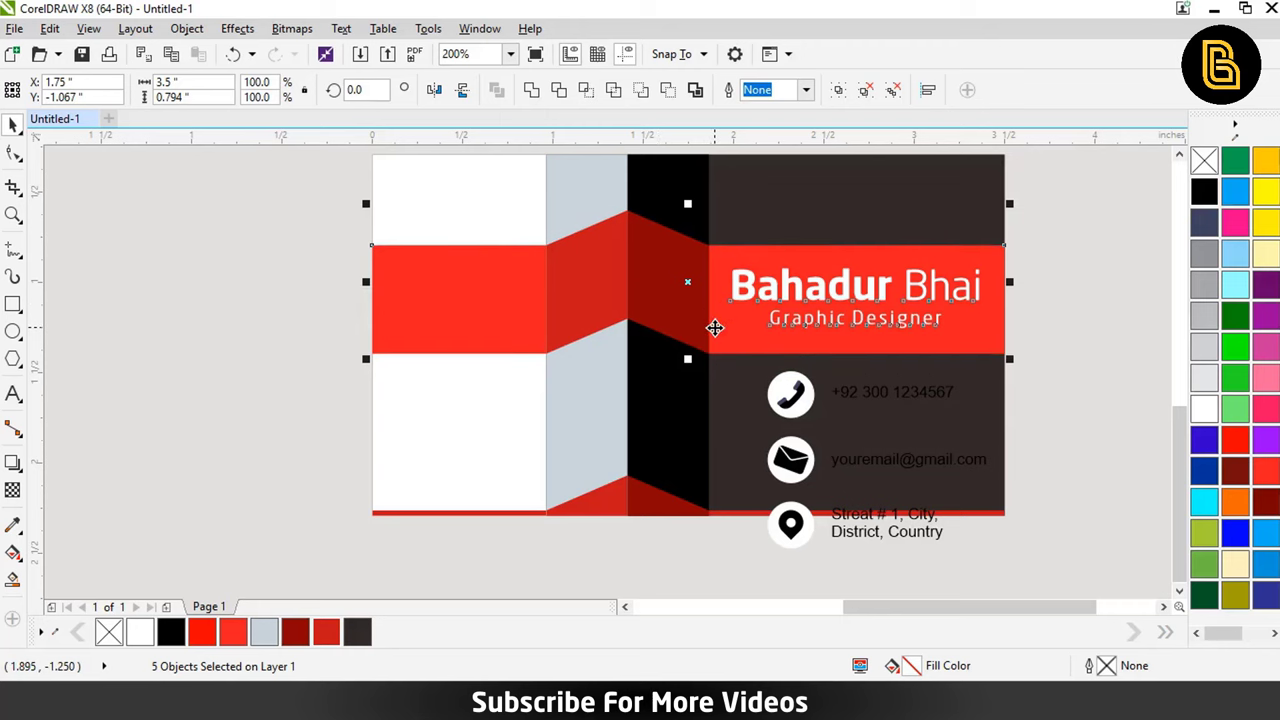
key("Up")
key("Up")
key("Up")
key("Up")
key("Up")
key("Up")
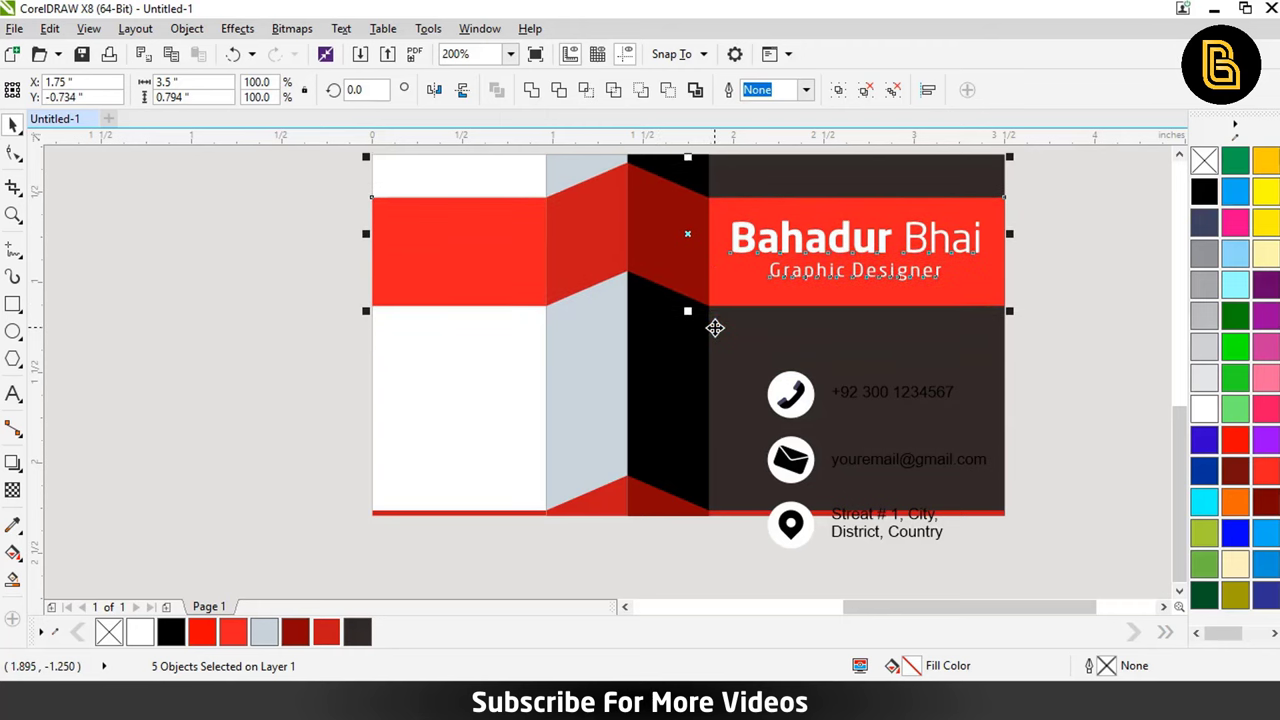
key("Down")
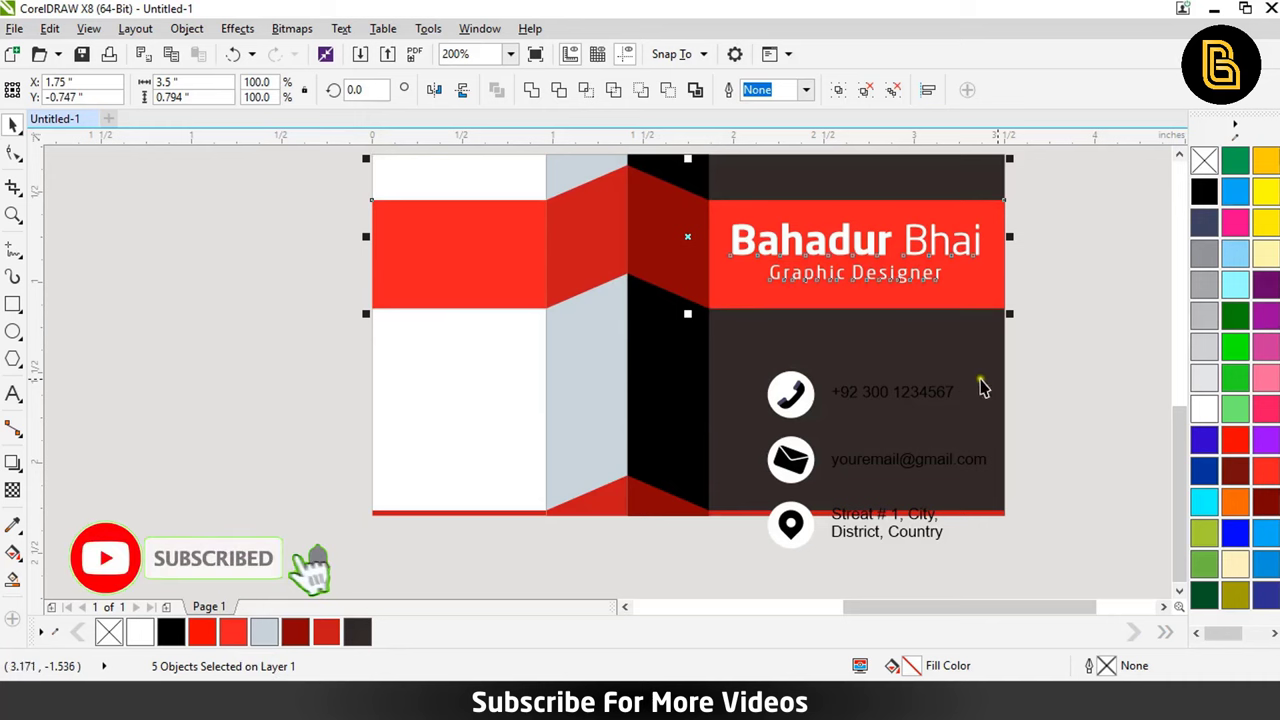
- Group the contact icons and texts, nudge them up and resize them to fit
left_click_drag(1150, 354, 731, 566)
key("ctrl+g")
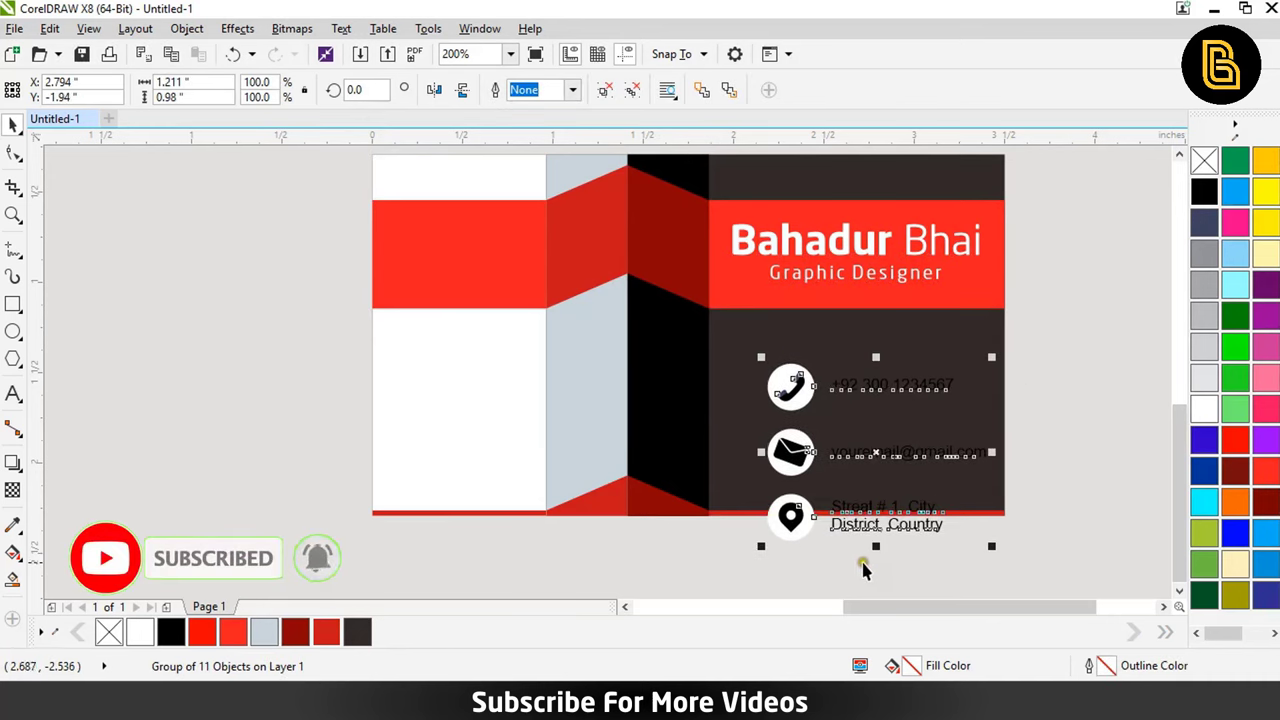
key("Up")
key("Up")
key("Up")
key("Up")
key("Up")
key("Up")
key("Up")
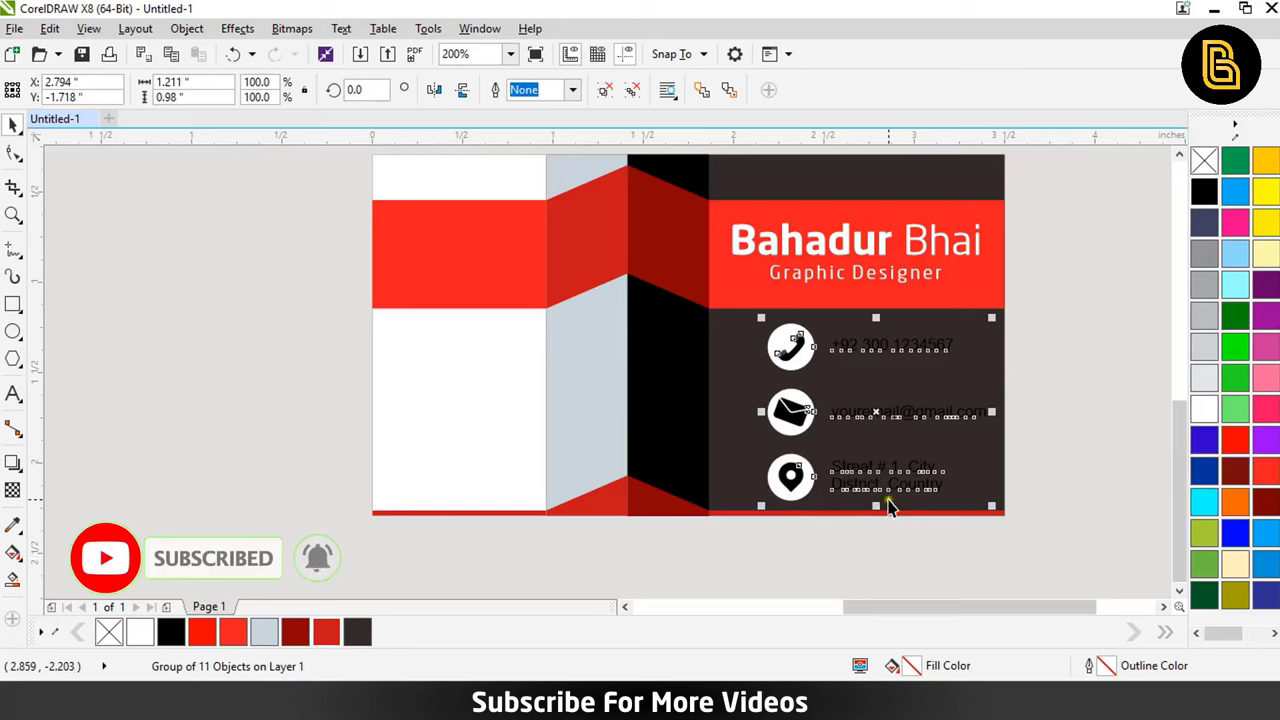
key("Up")
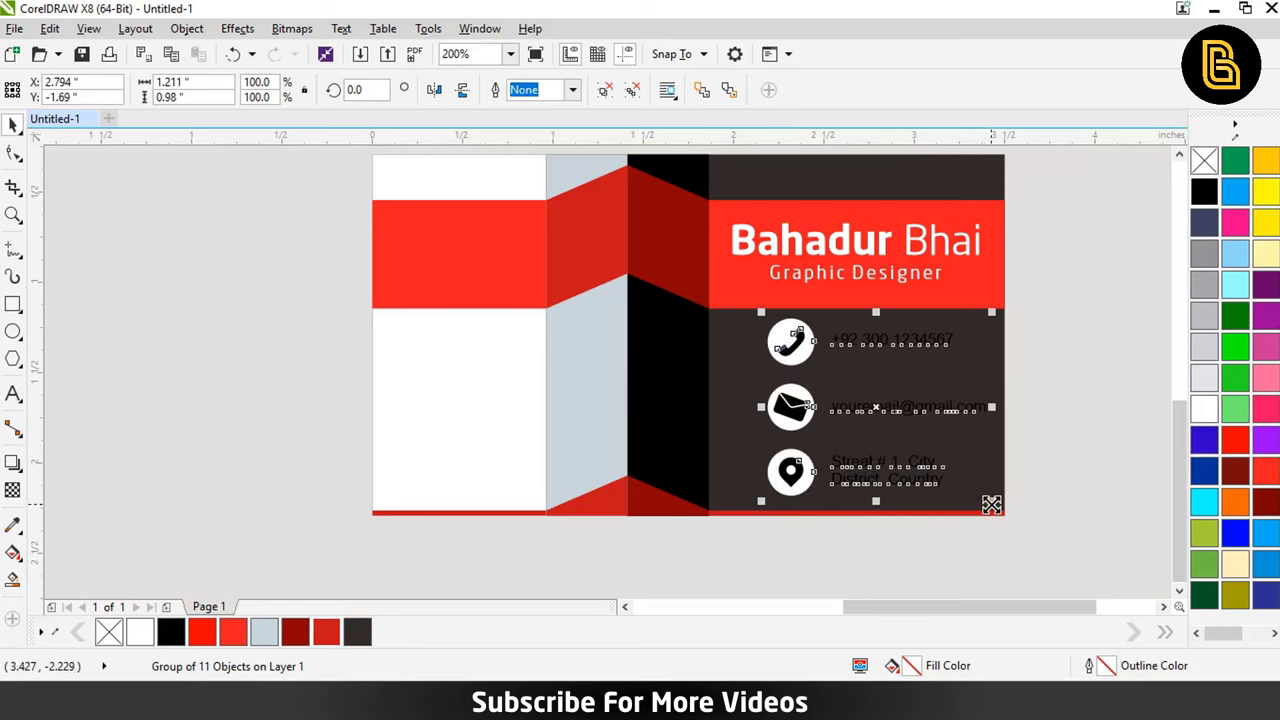
left_click_drag(991, 504, 976, 507)
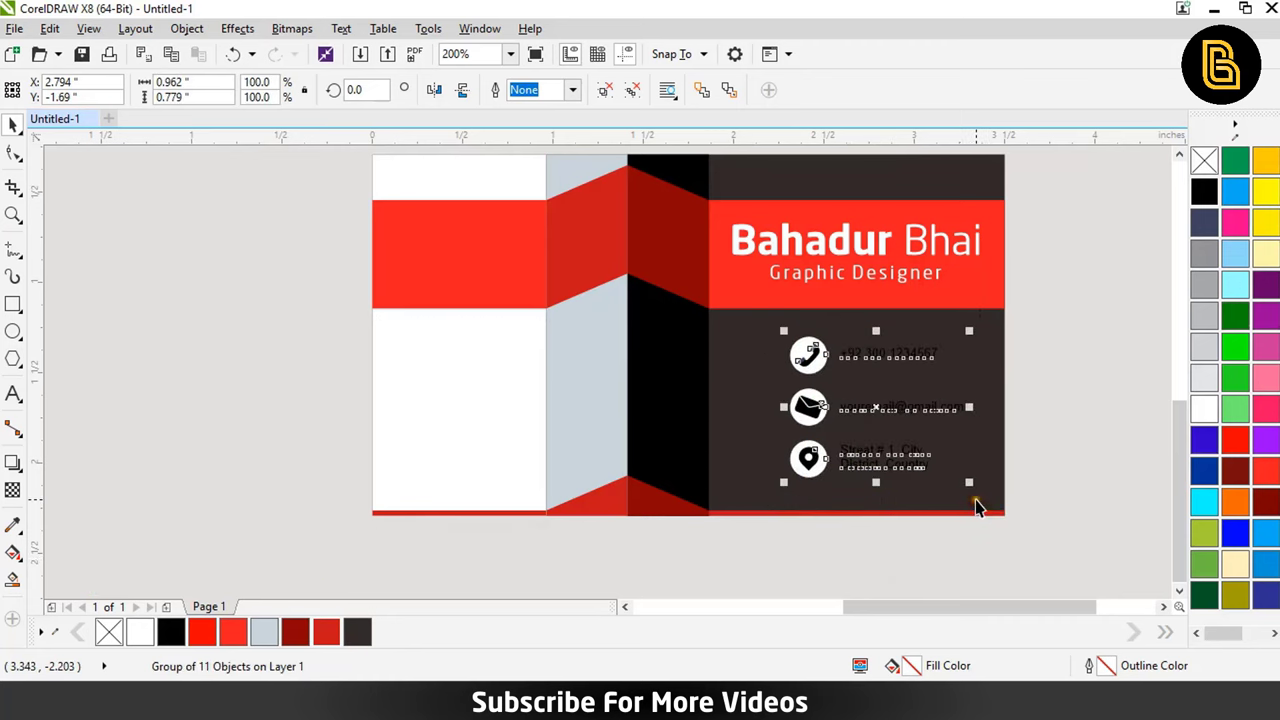
scroll(968, 477, "up", 2)
left_click_drag(971, 323, 1003, 298)
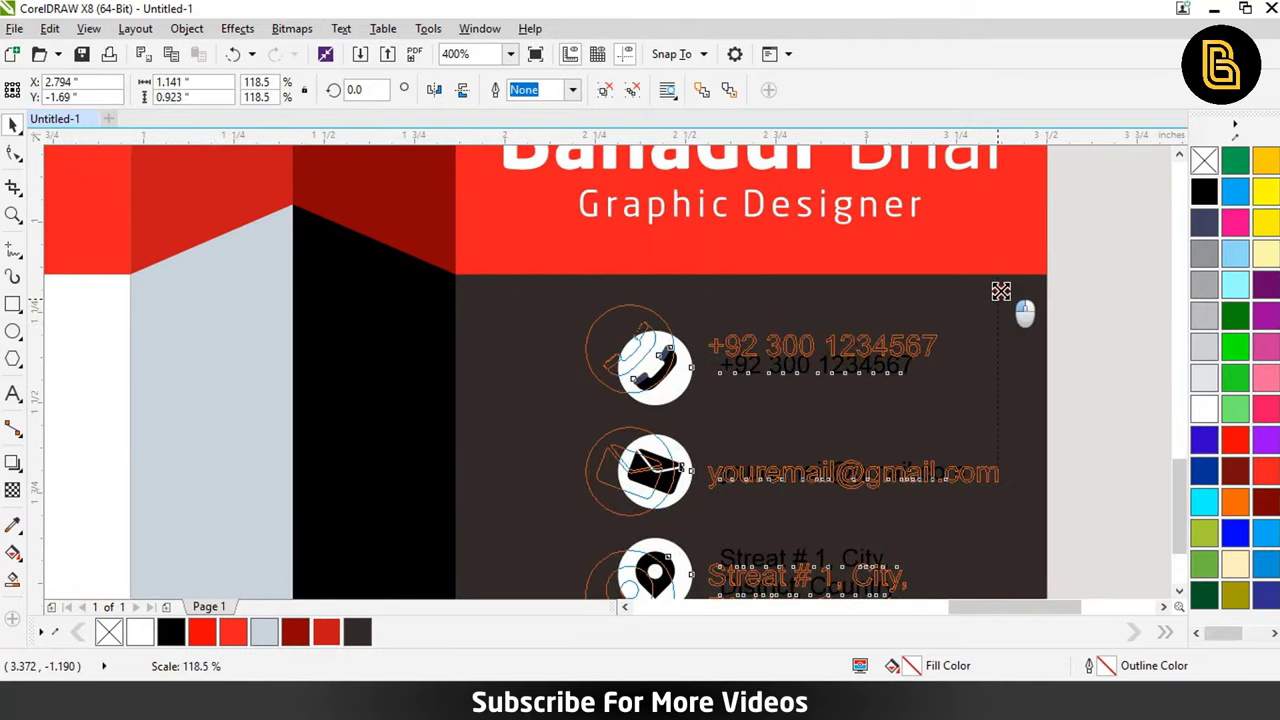
scroll(937, 358, "down", 1)
left_click(1043, 420)
- Fill the back card's dark right panel with white
scroll(1043, 420, "left", 1)
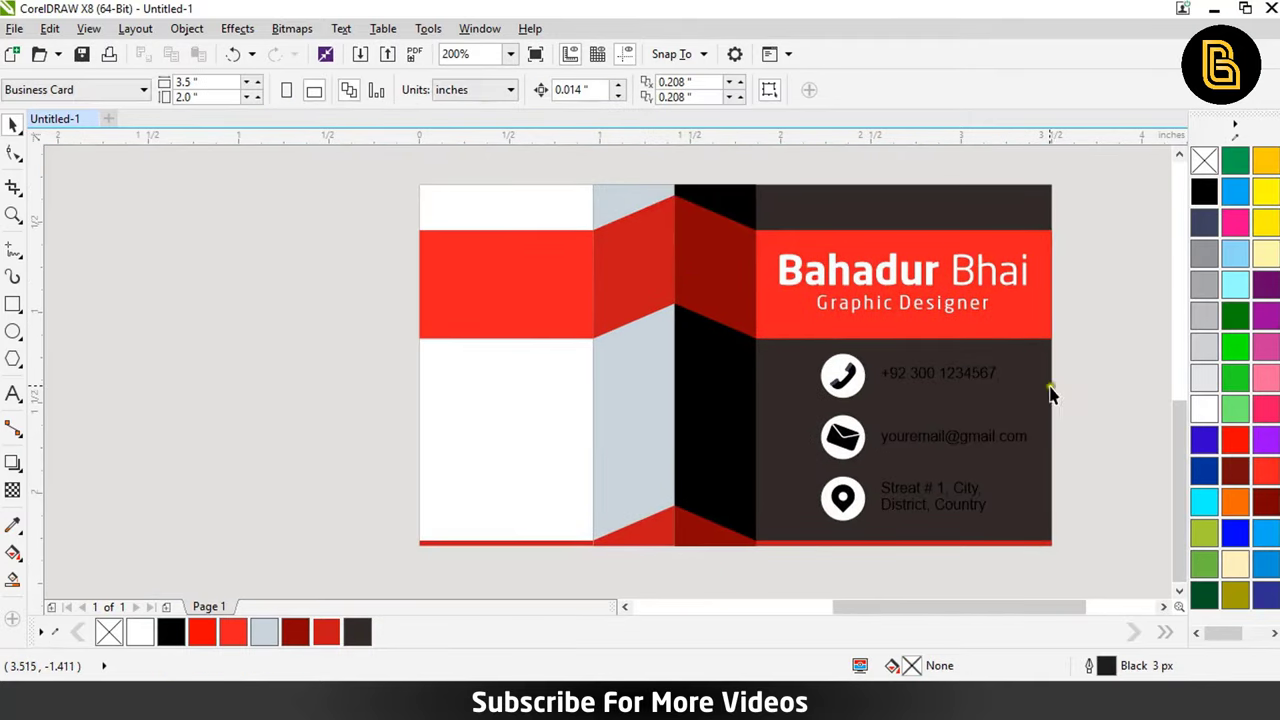
left_click(1037, 374)
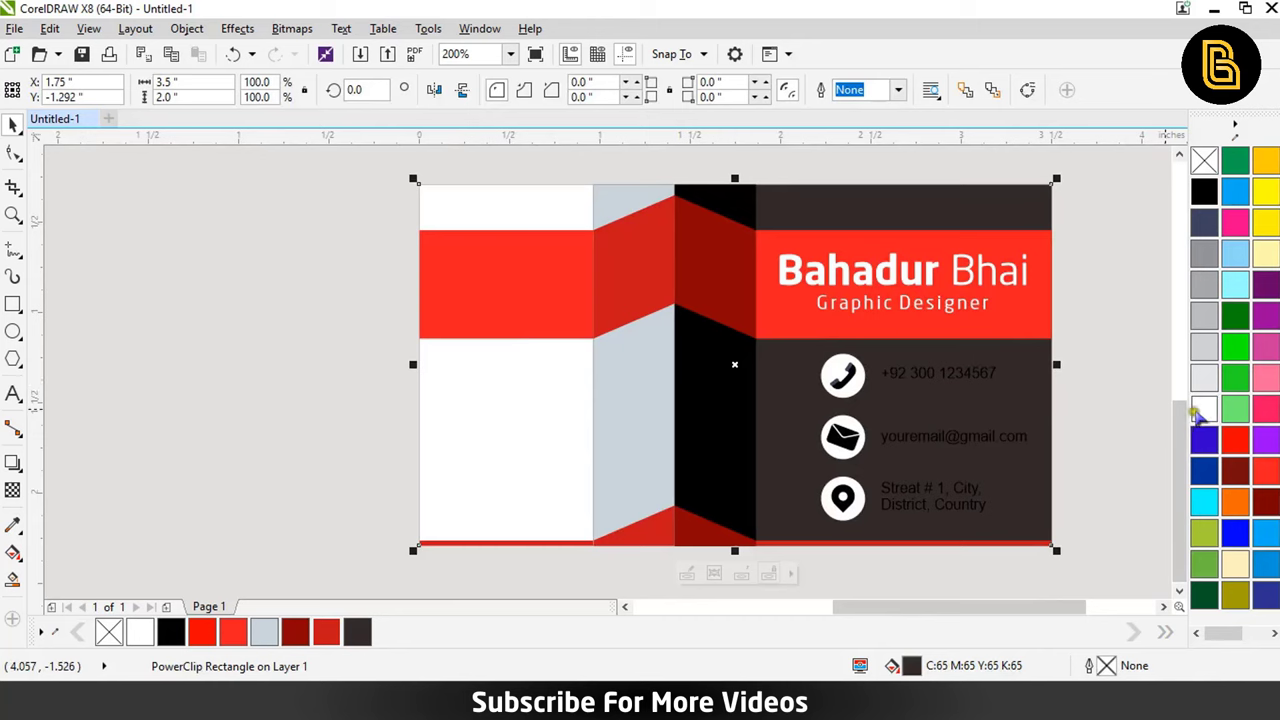
left_click(1203, 409)
left_click(1110, 378)
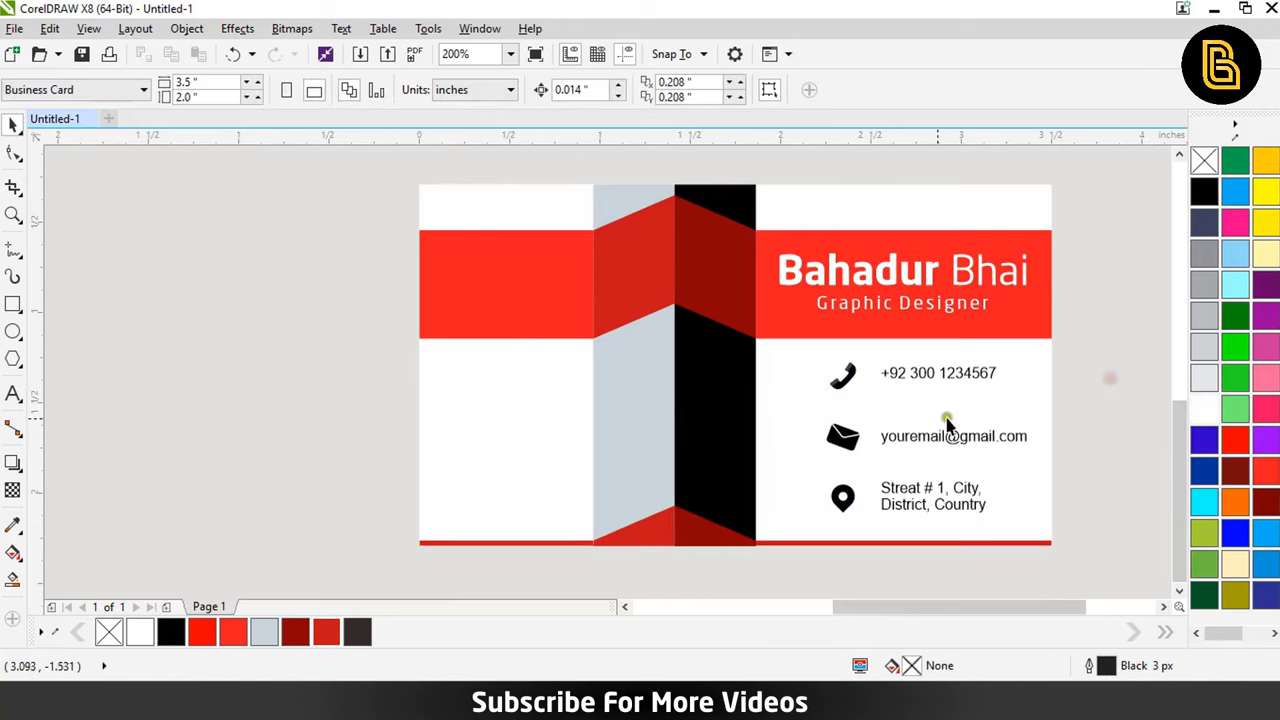
- Swap the strip colours: dark left panel, black grey strip, light grey black strip
left_click(700, 434)
left_click(636, 430)
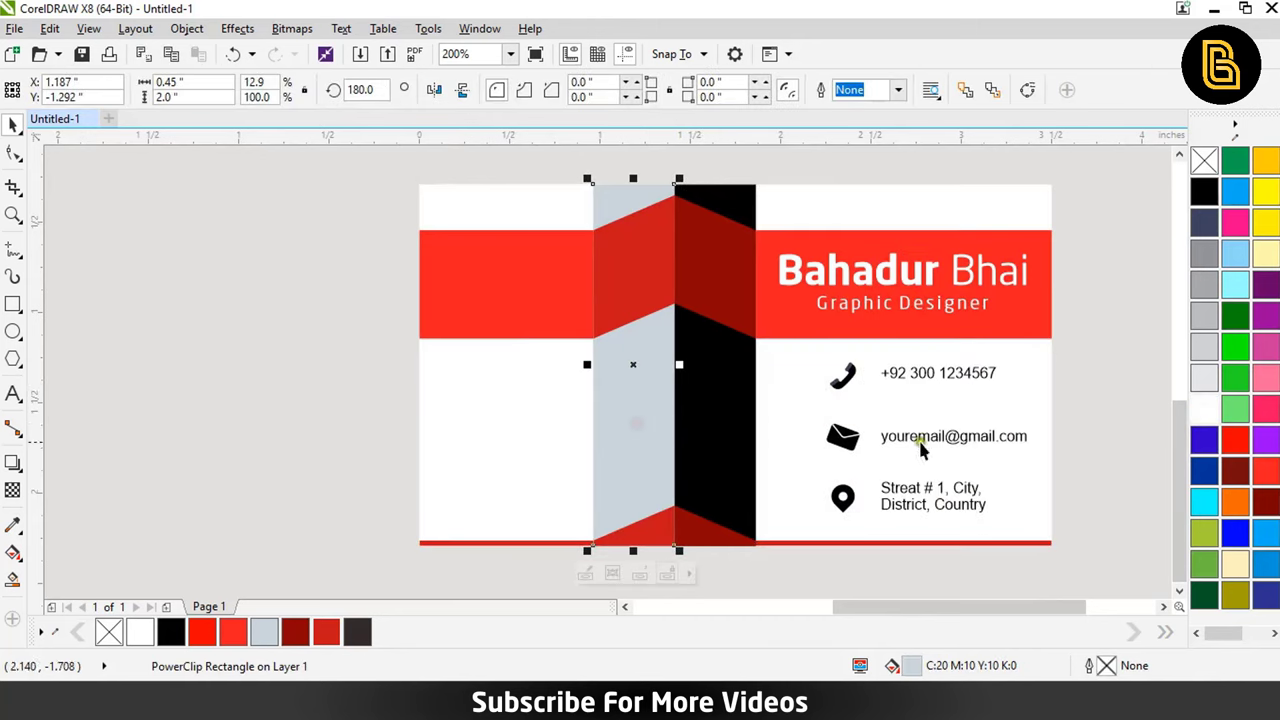
key("ctrl+z")
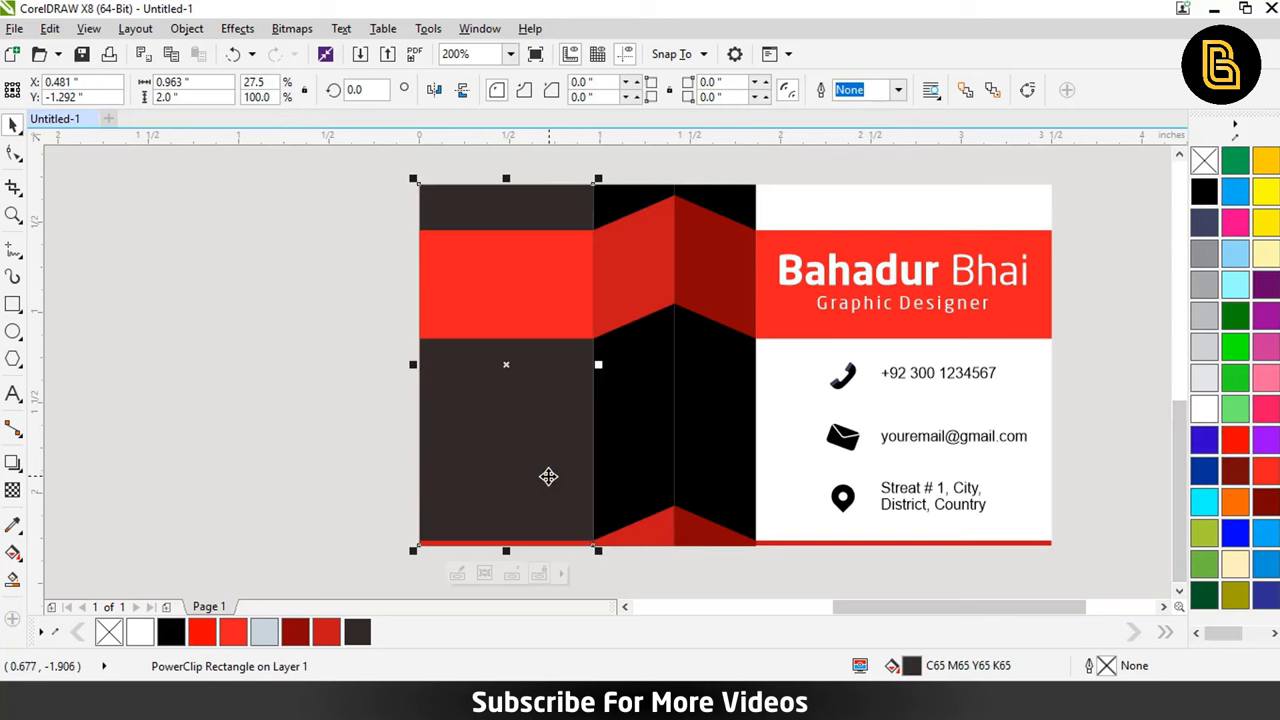
left_click(714, 428)
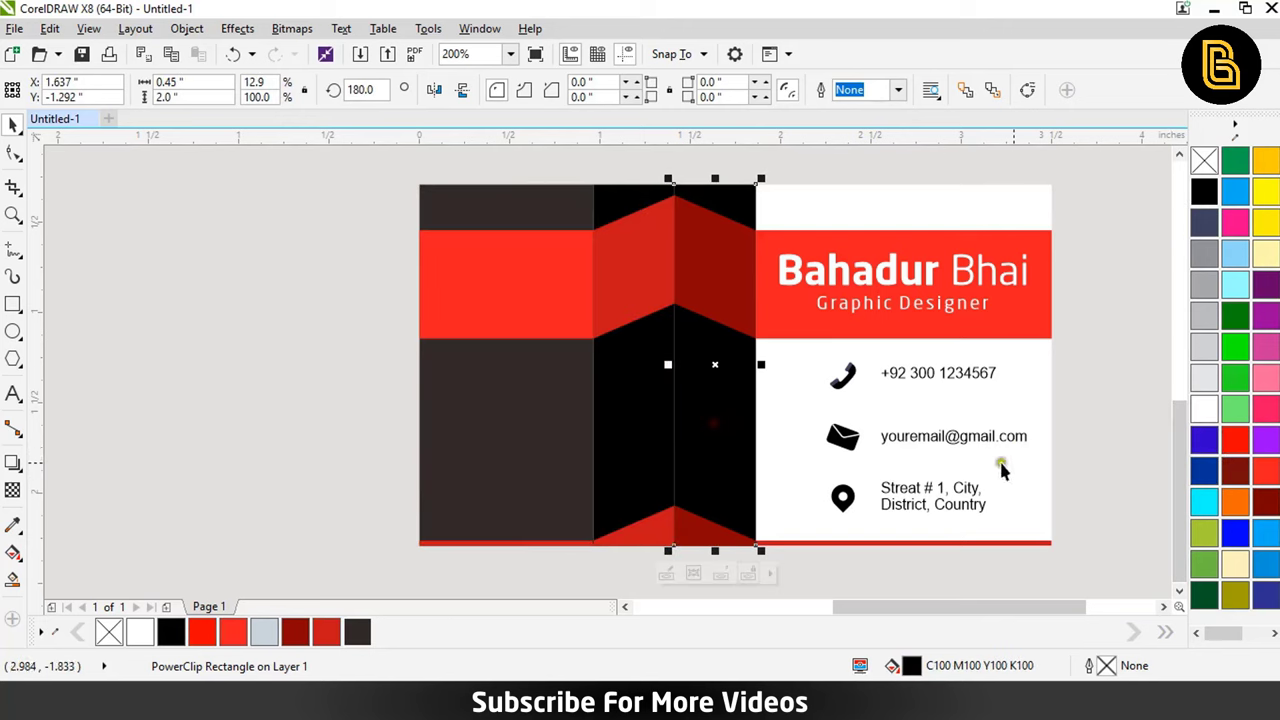
left_click(264, 631)
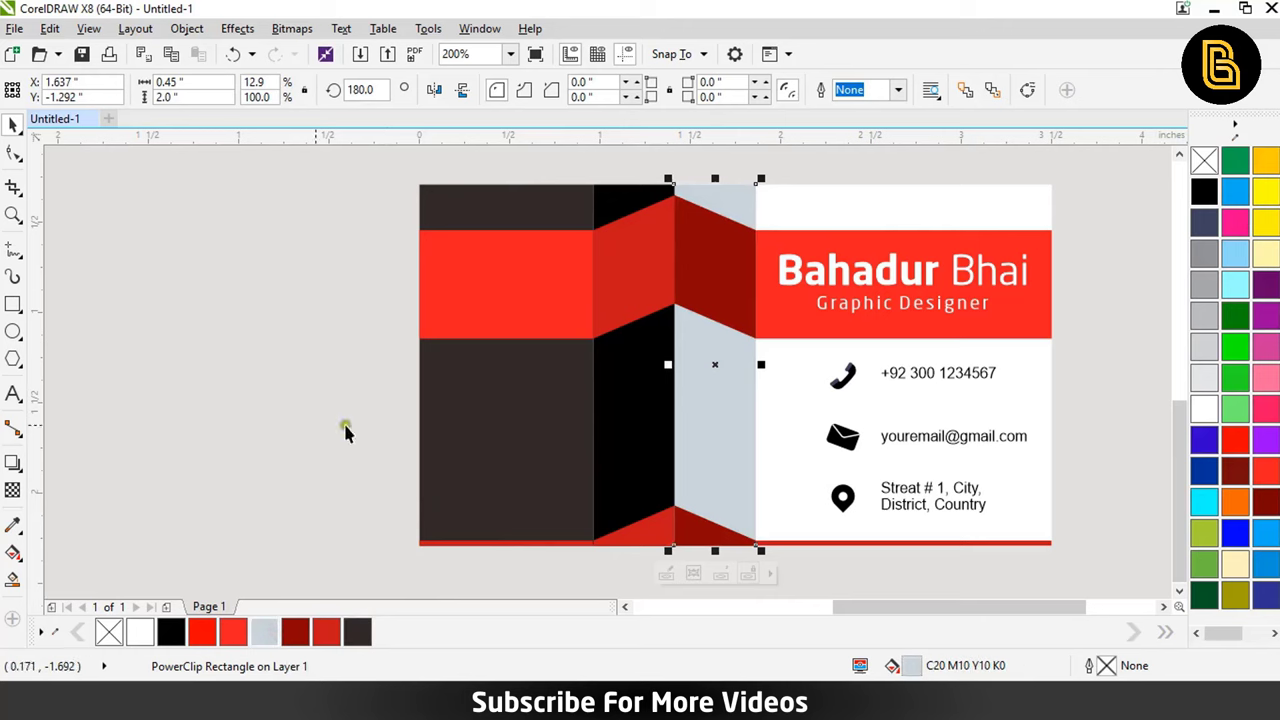
left_click(283, 423)
scroll(670, 380, "right", 1)
left_click(641, 268)
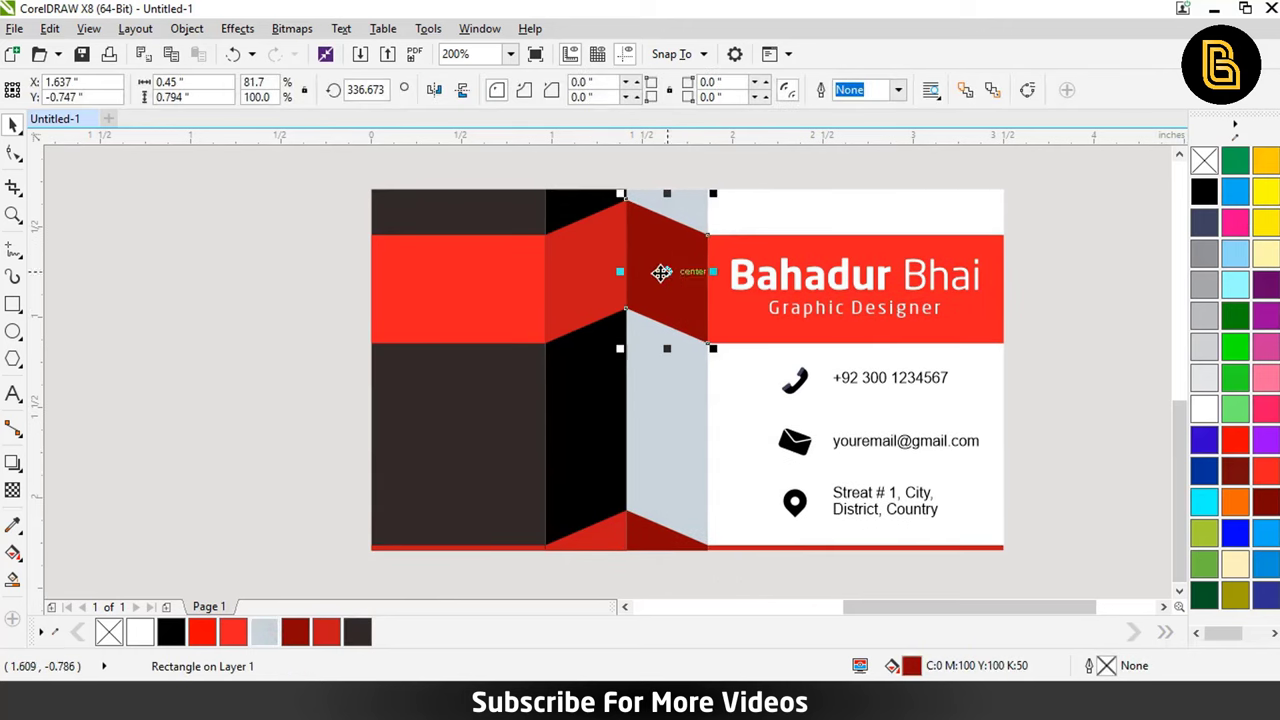
- Mirror the upper red chevron pieces and give the first bottom triangle a lighter red, K 20
left_click(603, 268, "shift")
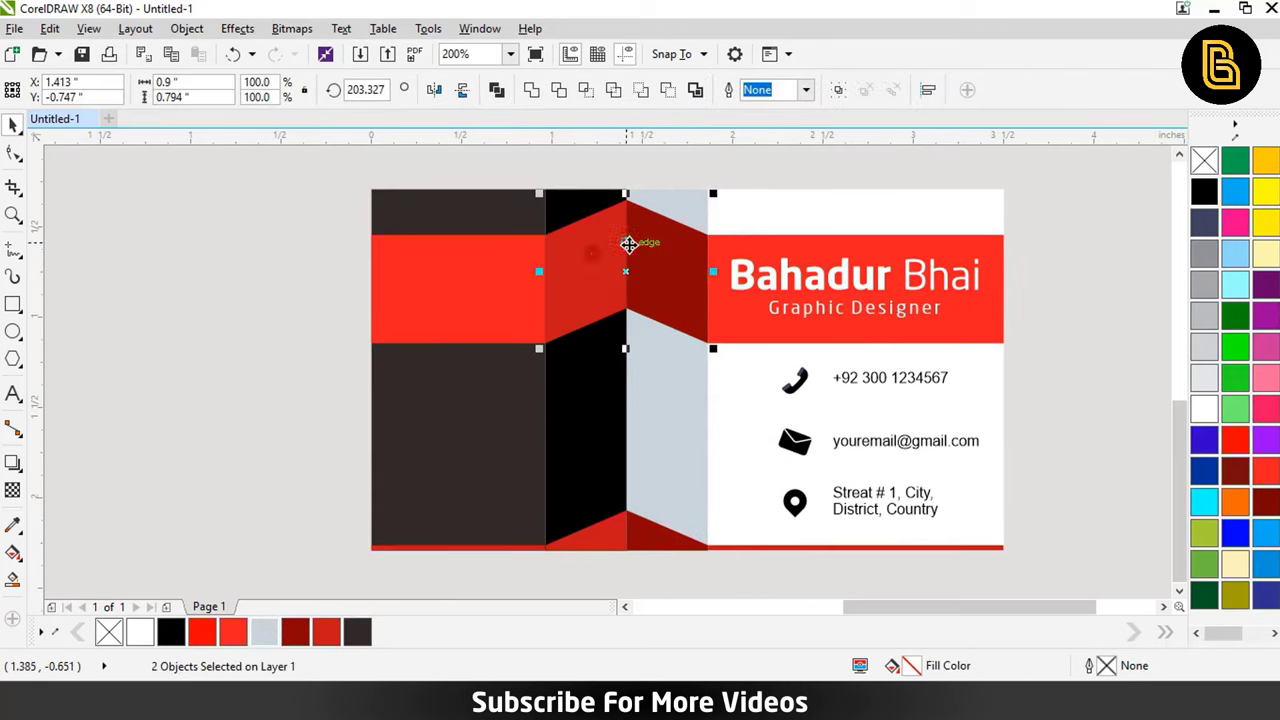
left_click(434, 92)
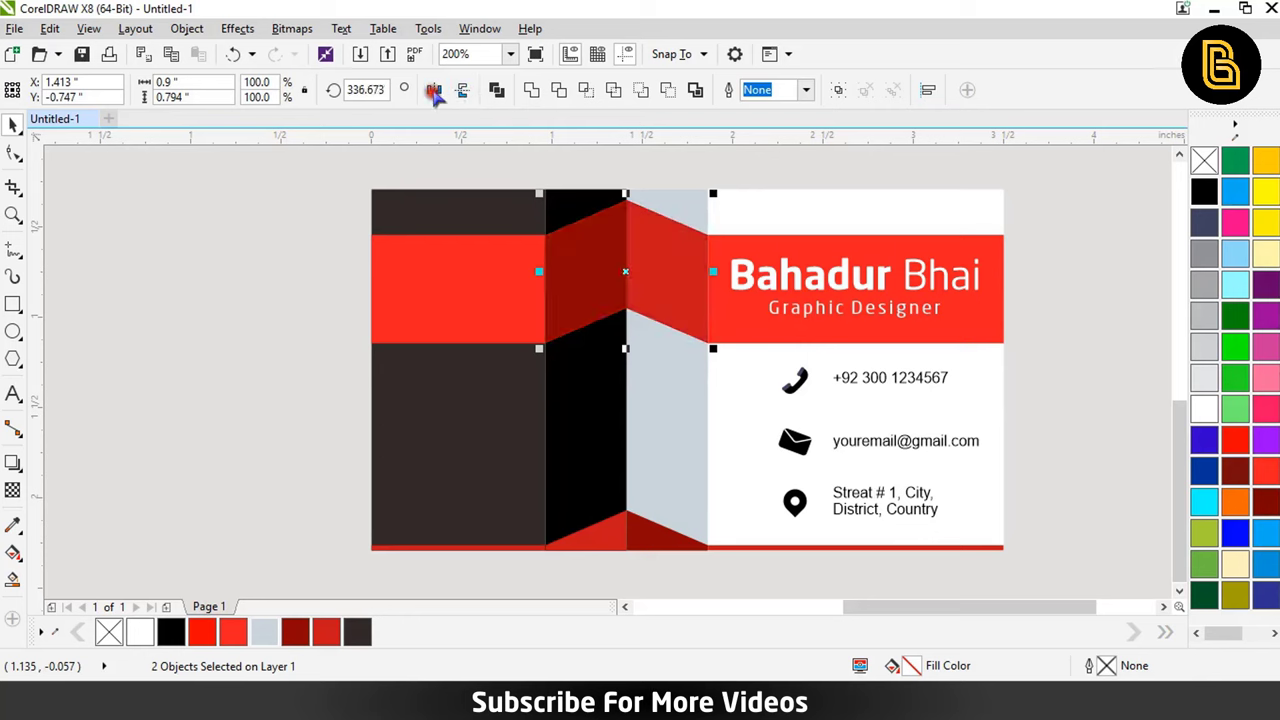
left_click(613, 541)
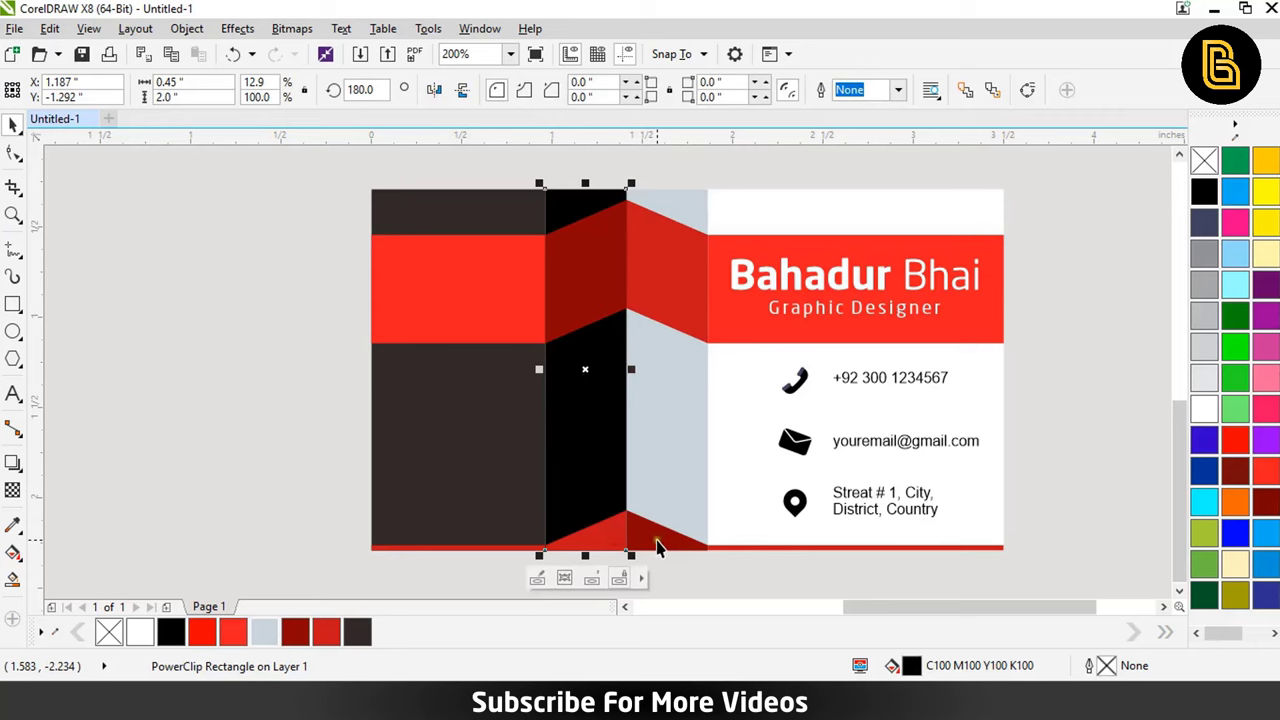
double_click(652, 541)
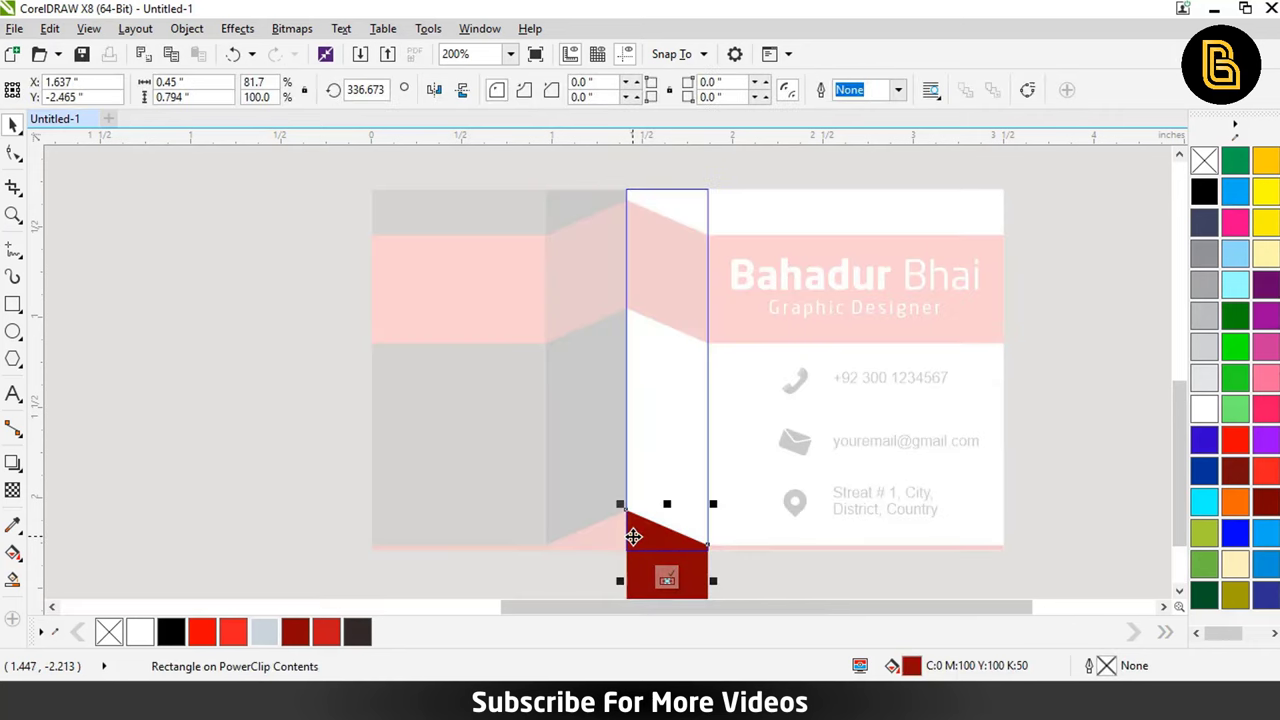
key("shift+F11")
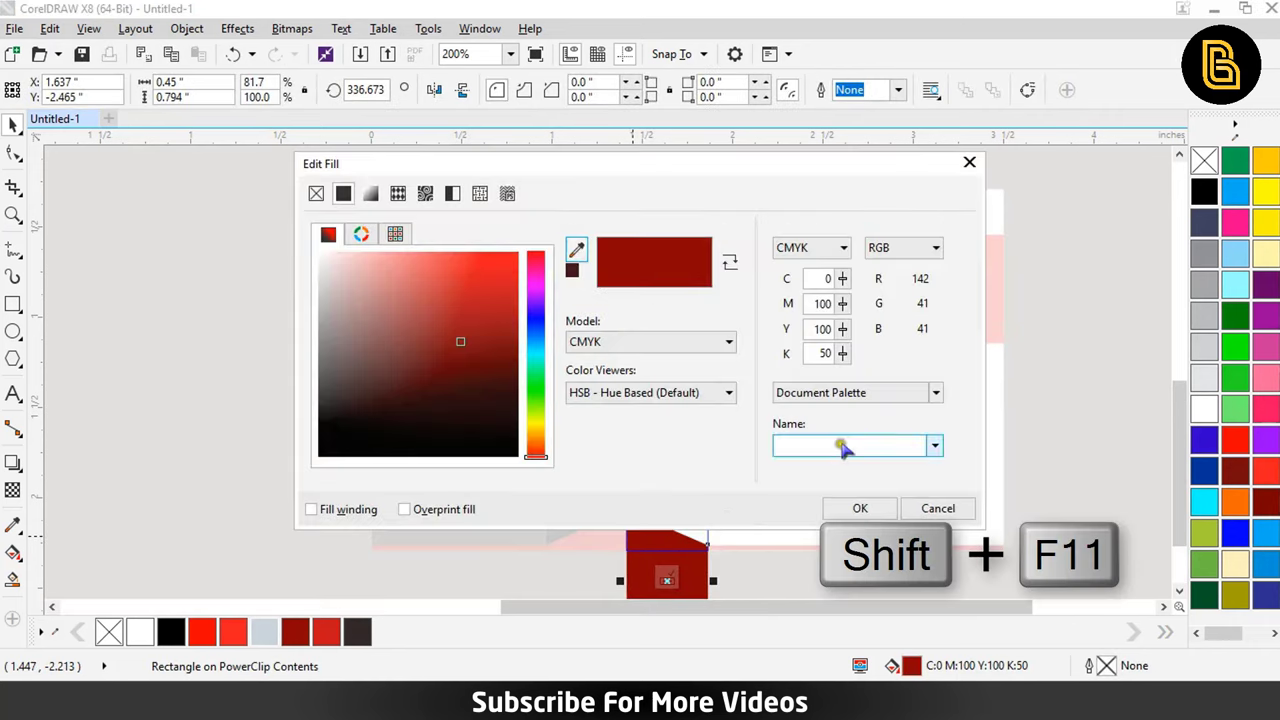
double_click(826, 352)
type("0")
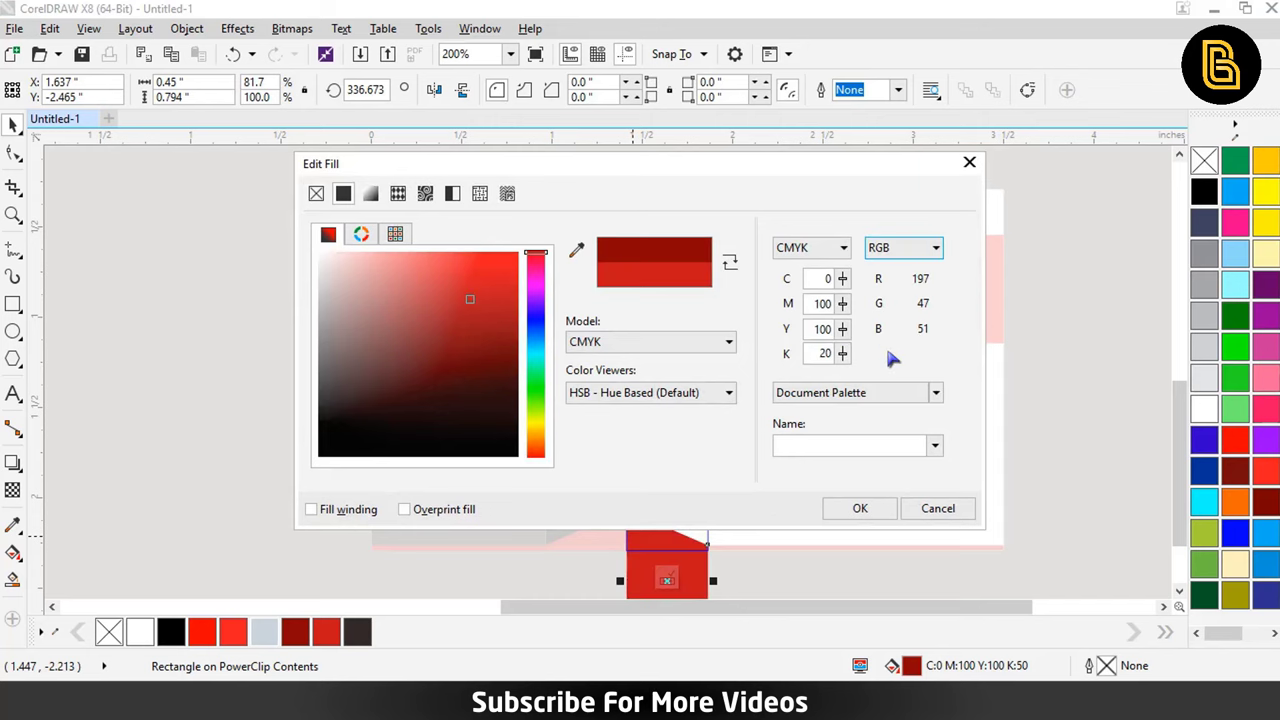
left_click(872, 512)
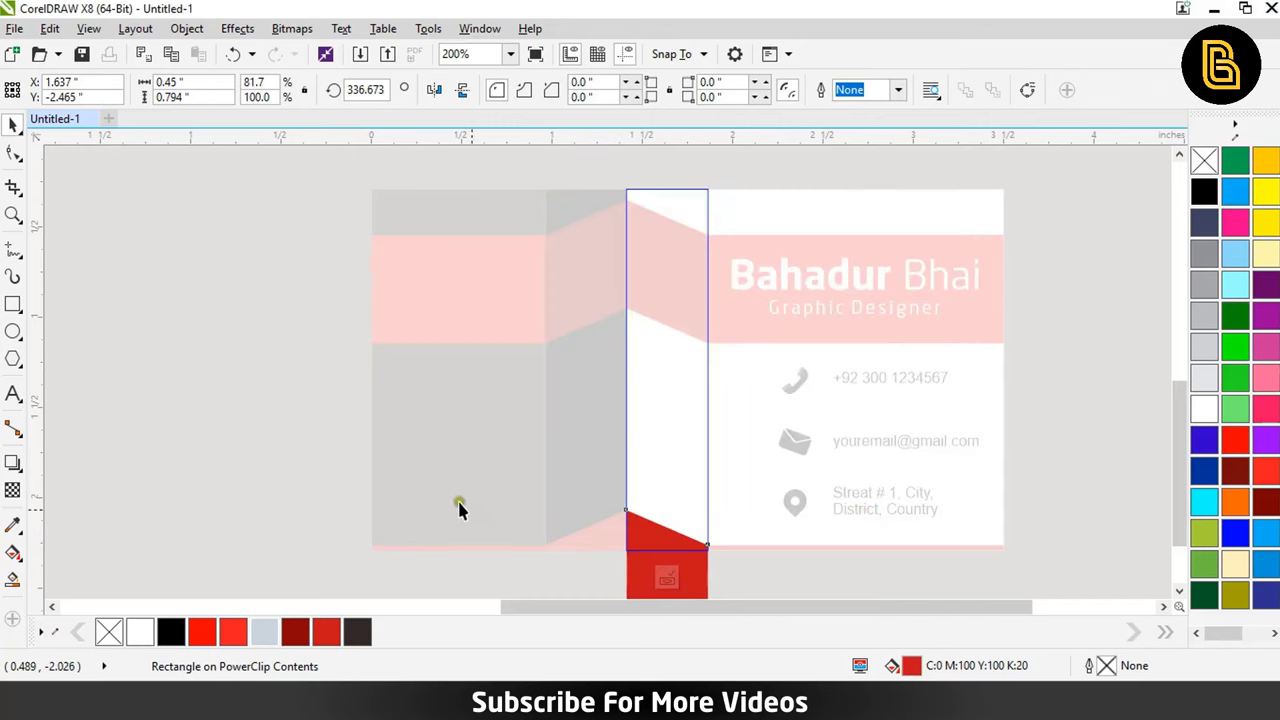
left_click(666, 578)
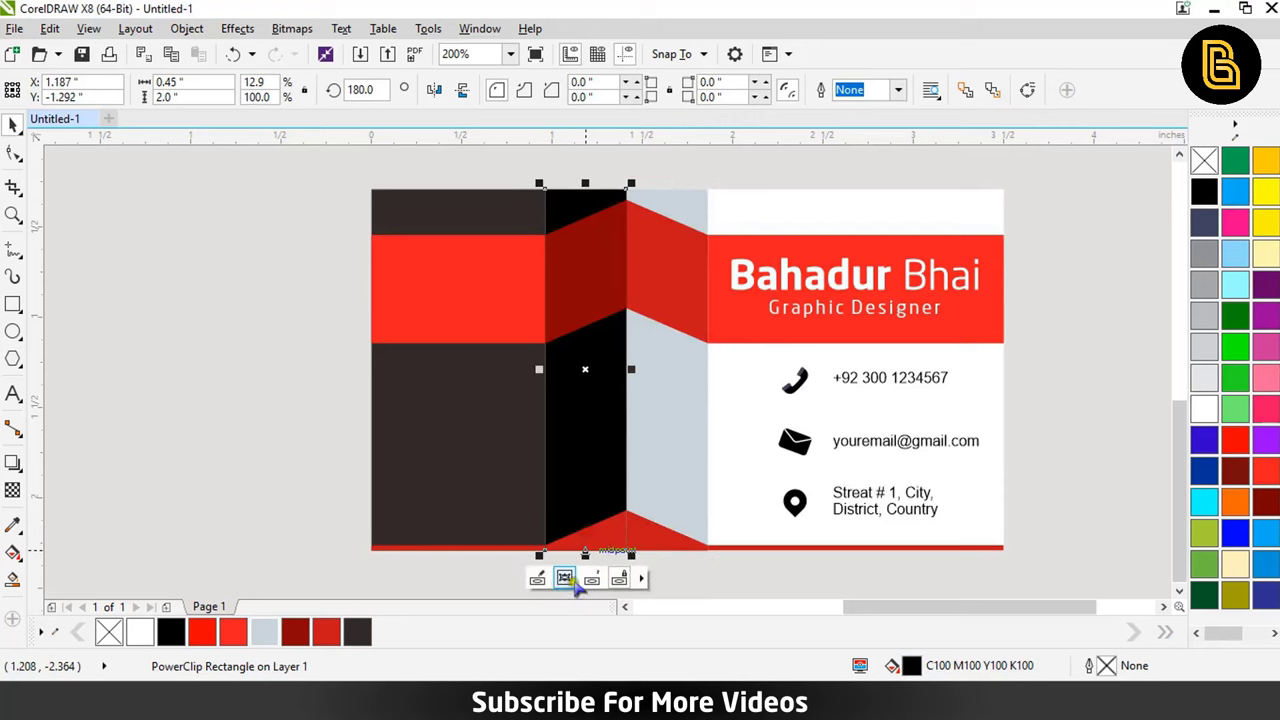
- Give the other bottom red triangle a darker red fill with K 50
left_click(540, 580)
left_click(609, 538)
key("shift+F11")
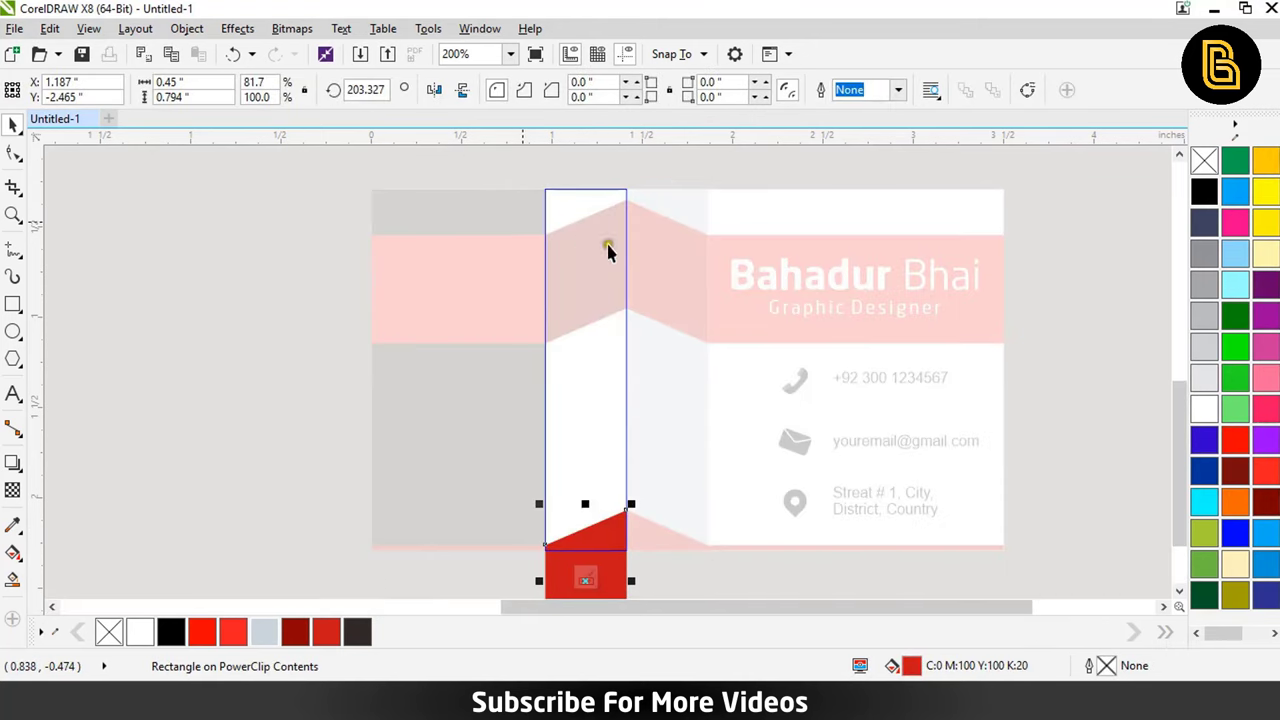
double_click(823, 353)
type("50")
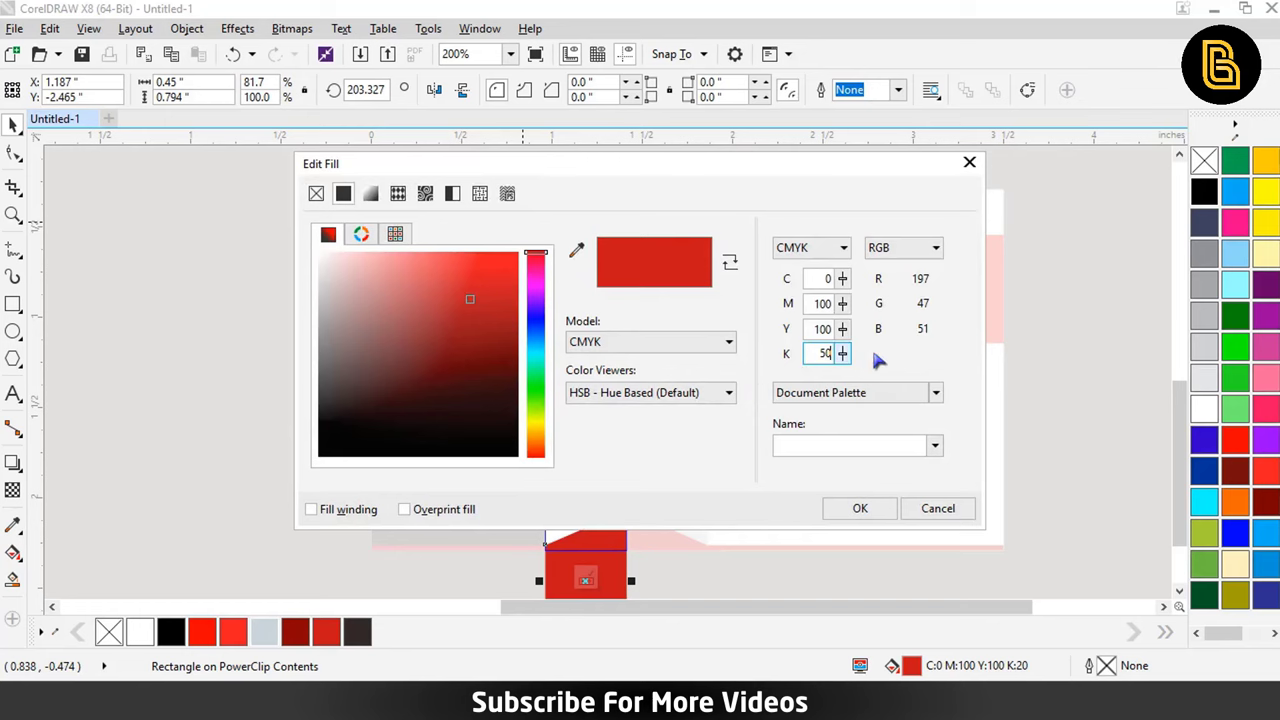
left_click(862, 510)
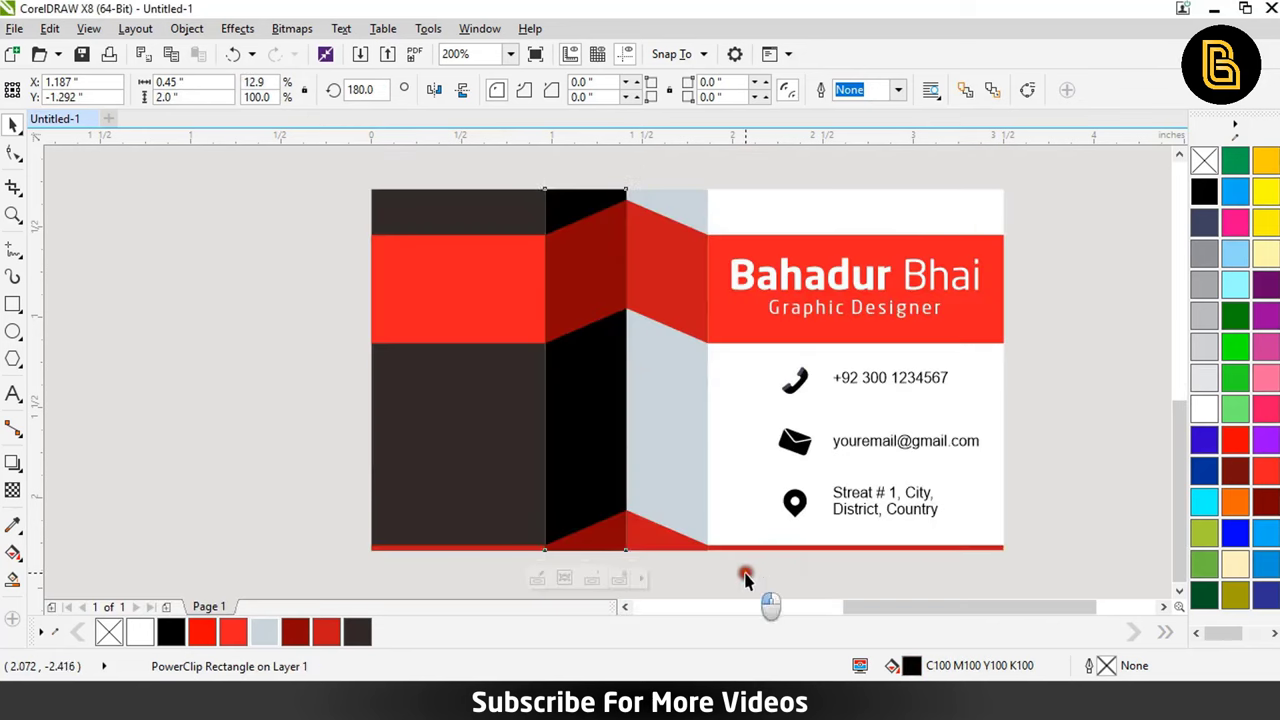
left_click(745, 576)
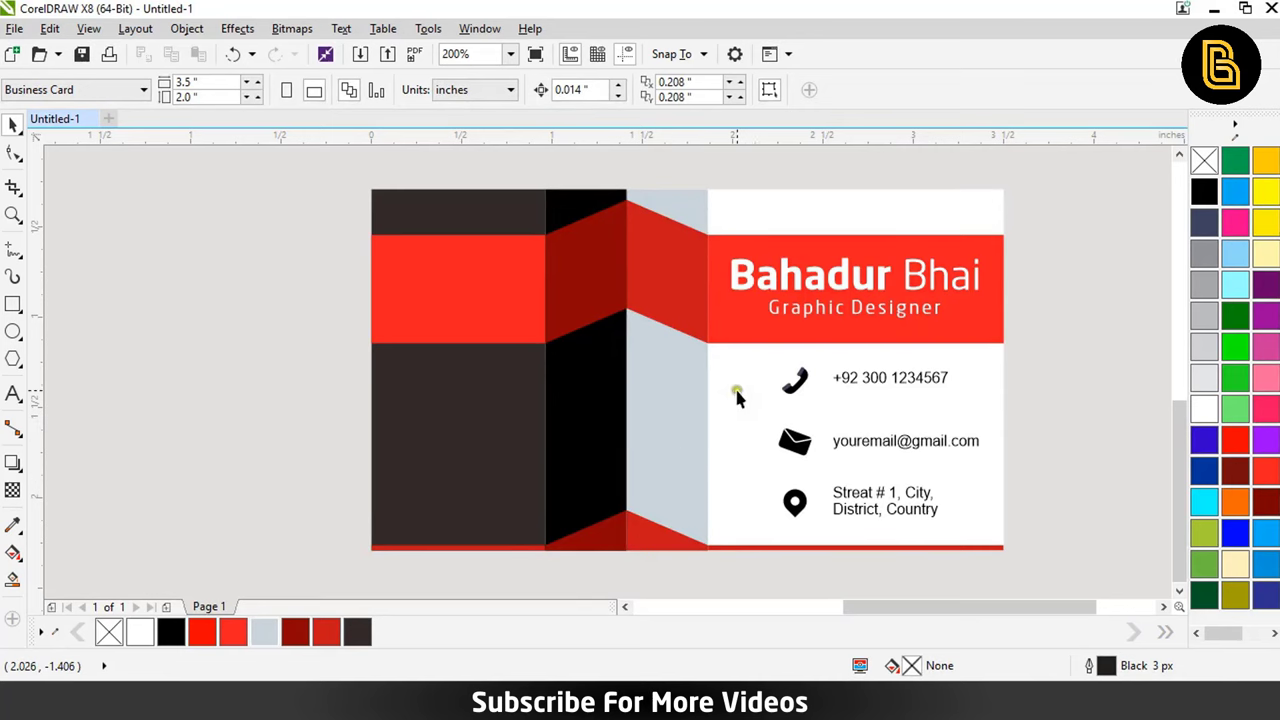
- Centre the contact details under the name heading and nudge them slightly lower
scroll(737, 417, "up", 1)
scroll(829, 463, "down", 2)
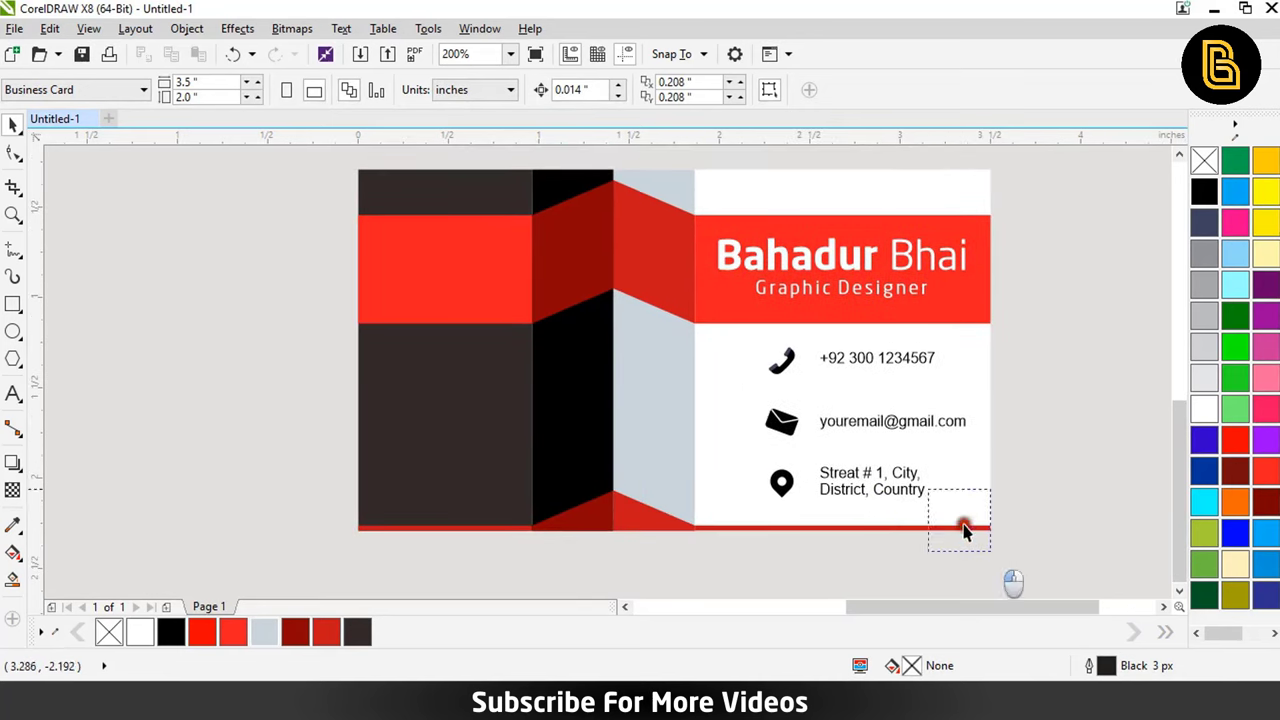
left_click_drag(990, 535, 752, 302)
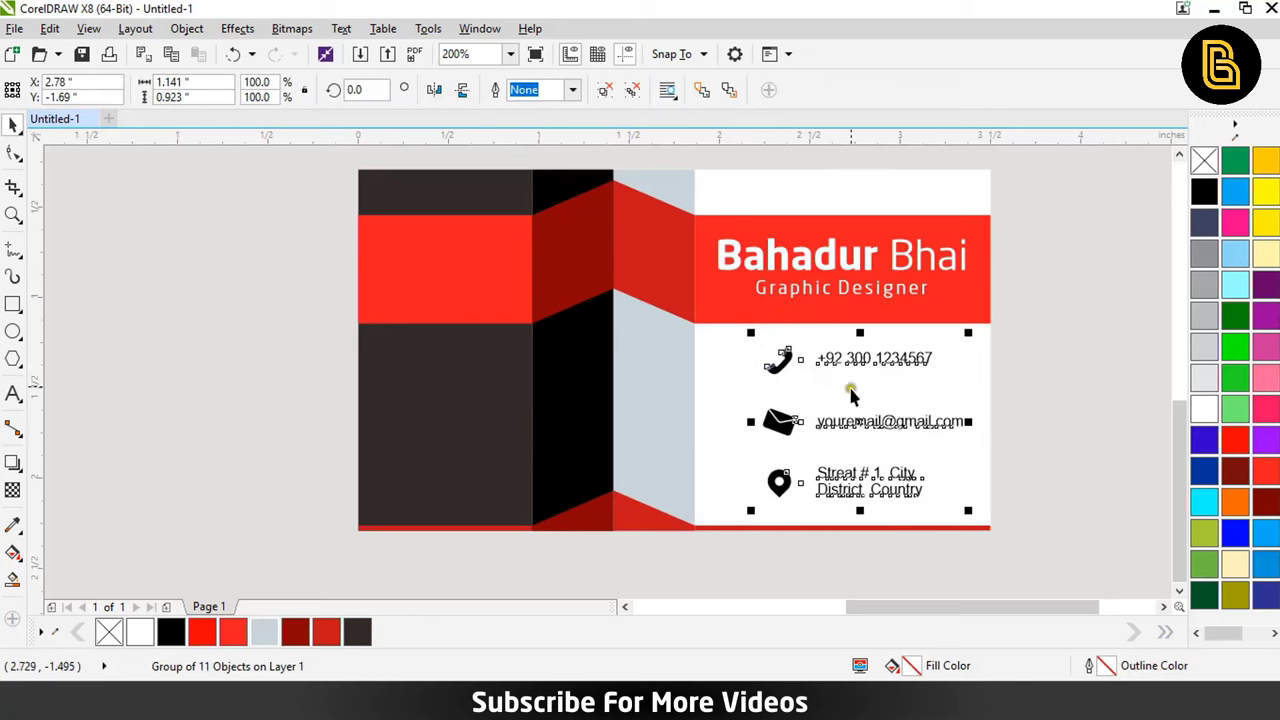
left_click(857, 288, "shift")
key("c")
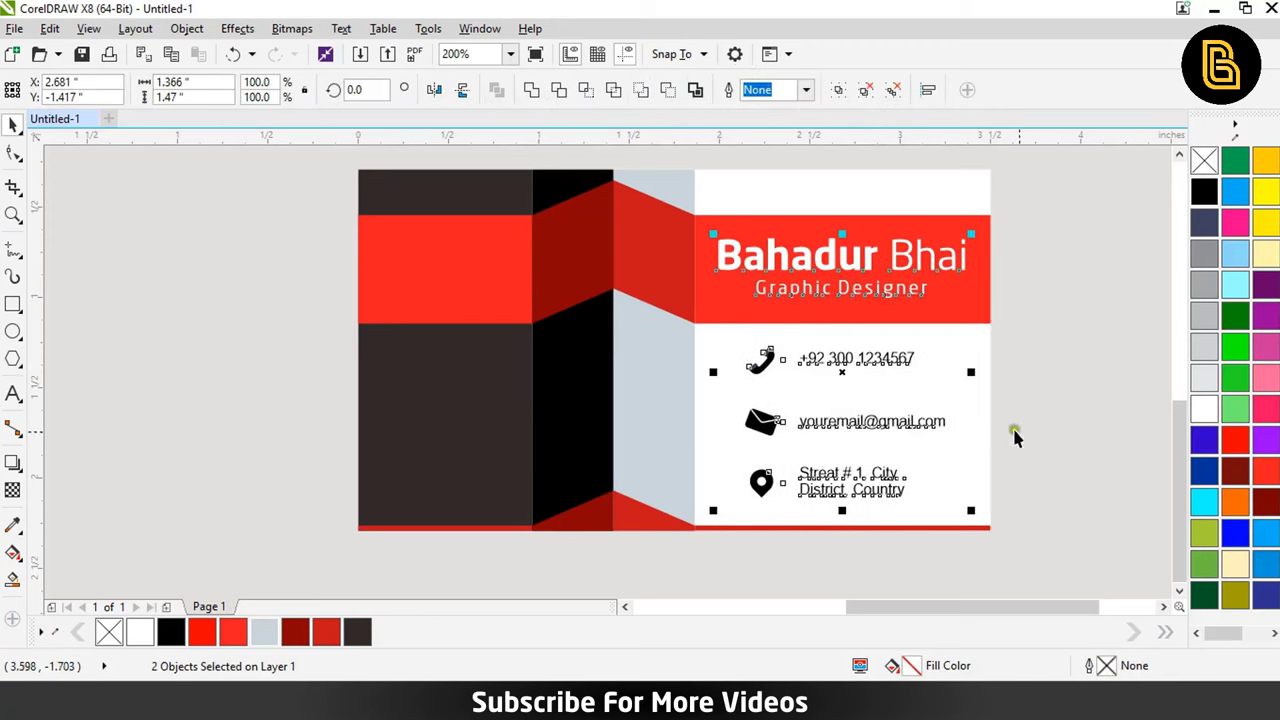
left_click(840, 490)
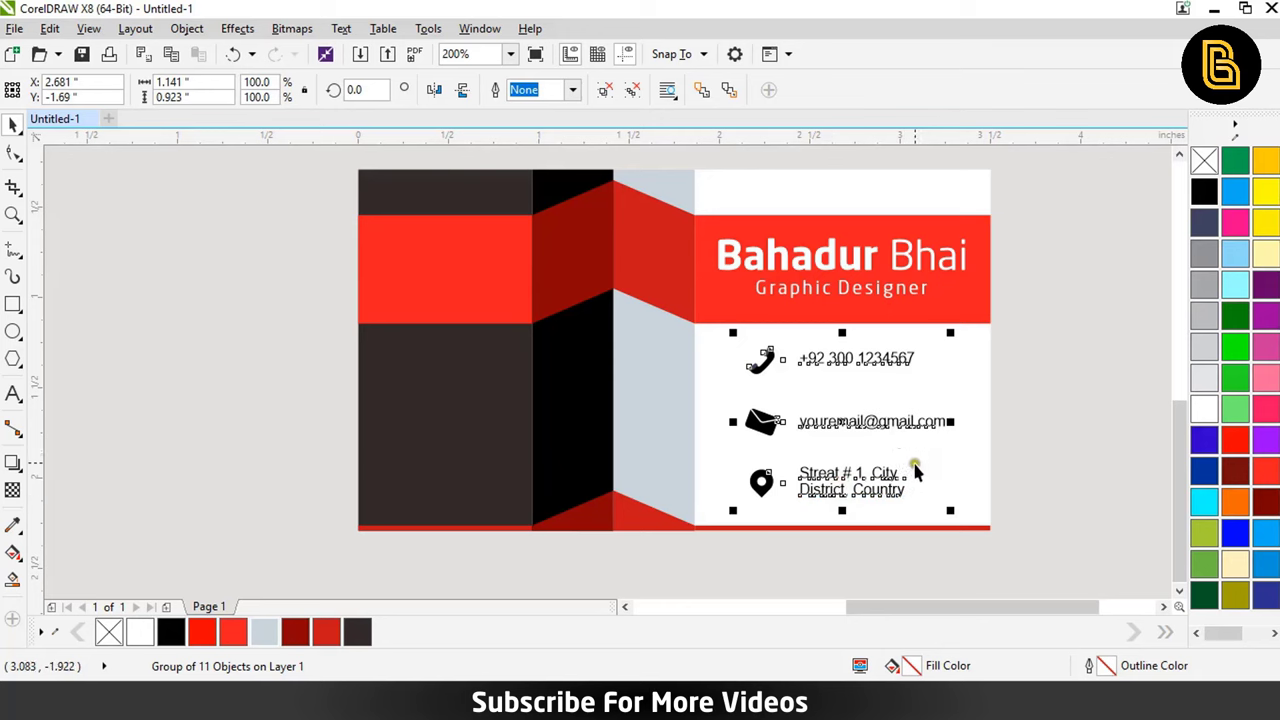
left_click_drag(726, 460, 731, 467)
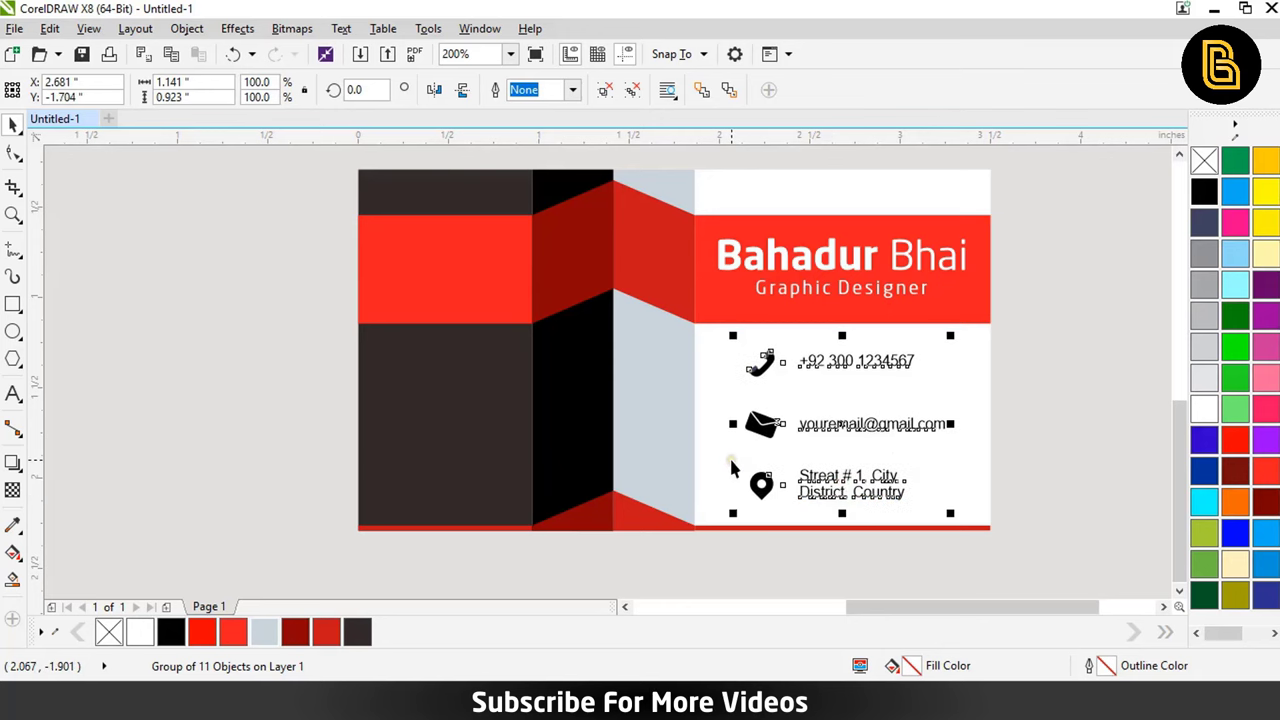
- Place the leaf logo inside the back card's left panel and scale it to fit
scroll(490, 377, "down", 1)
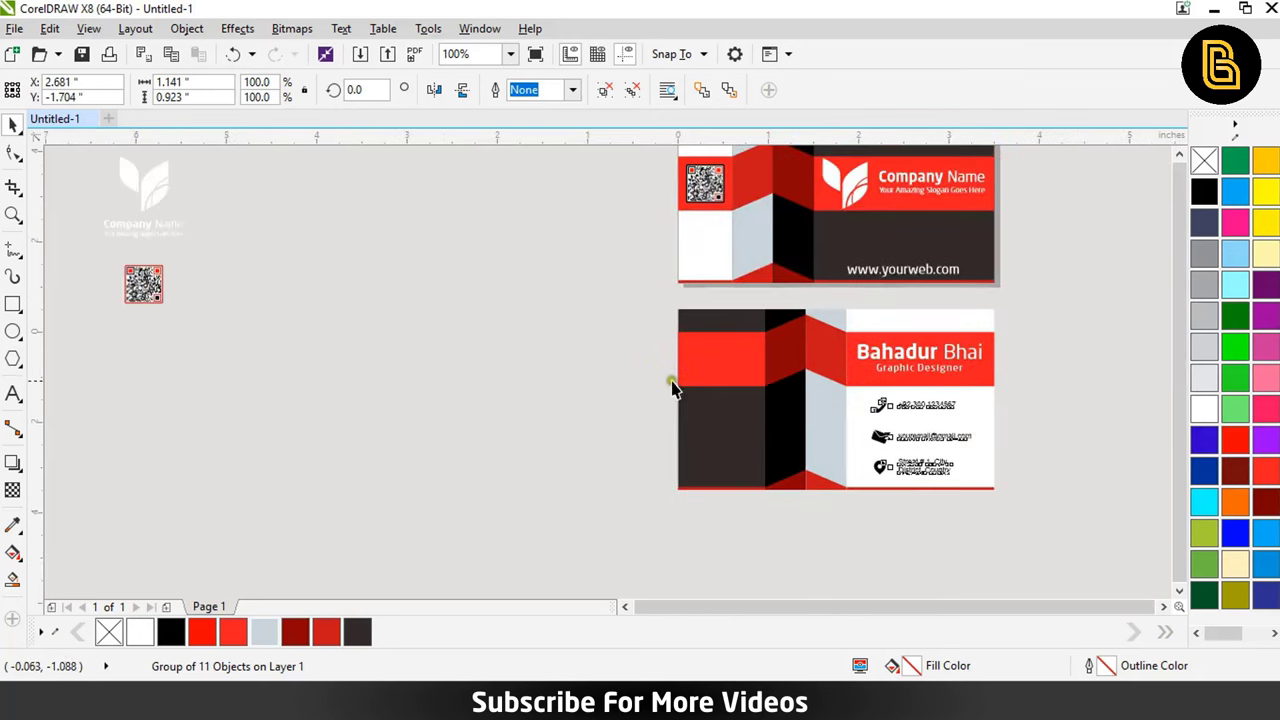
scroll(671, 380, "down", 1)
left_click_drag(500, 297, 349, 366)
left_click_drag(409, 297, 605, 385)
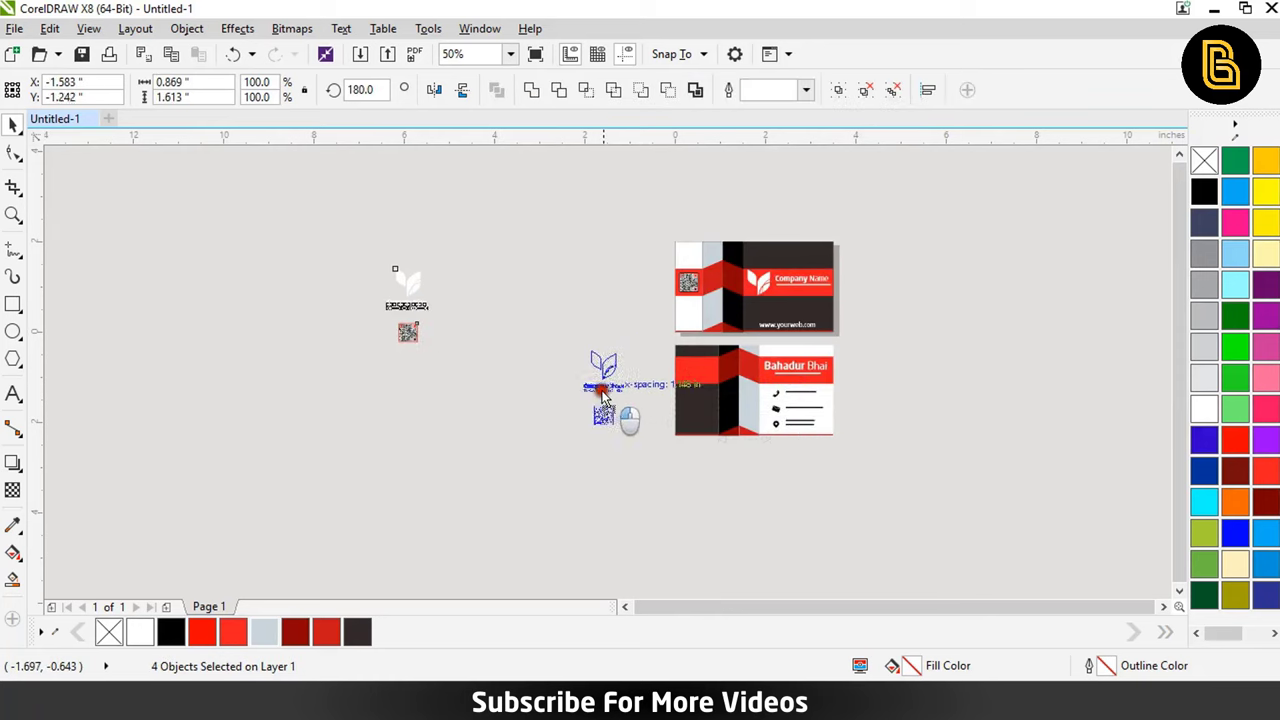
scroll(647, 428, "up", 1)
left_click(514, 314)
left_click(562, 345)
scroll(560, 320, "up", 1)
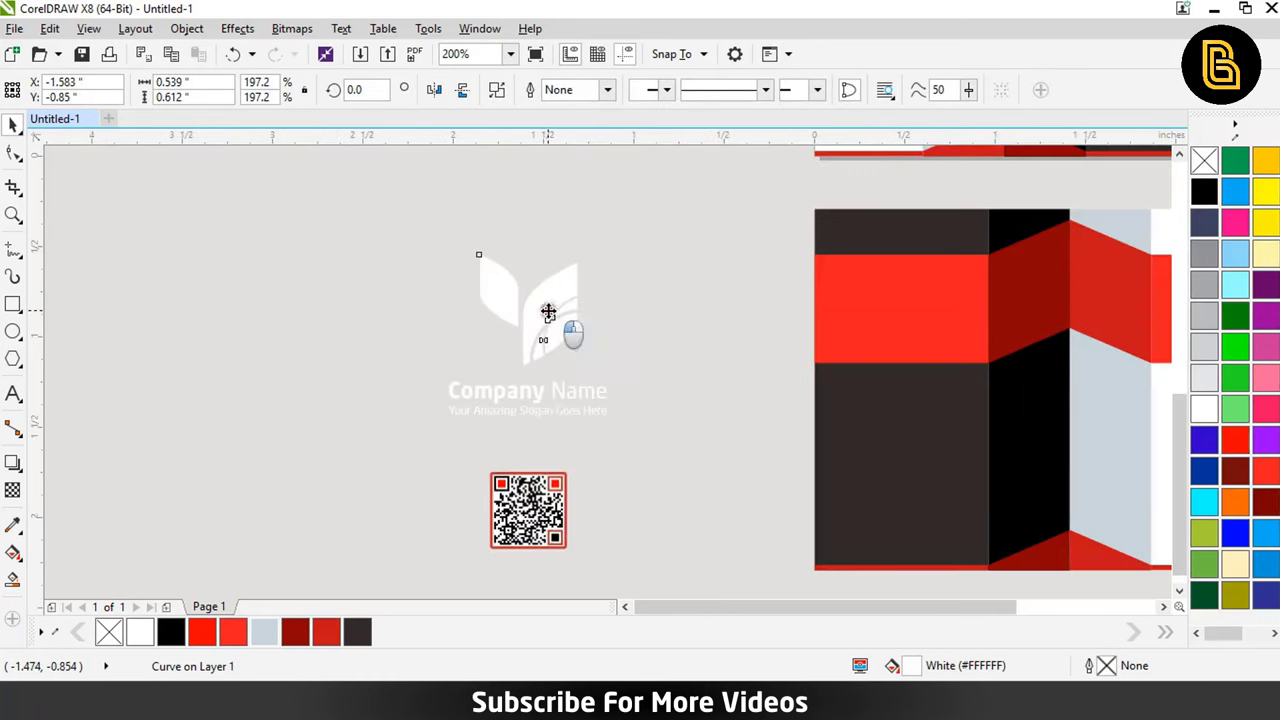
left_click_drag(556, 318, 925, 318)
scroll(975, 318, "up", 1)
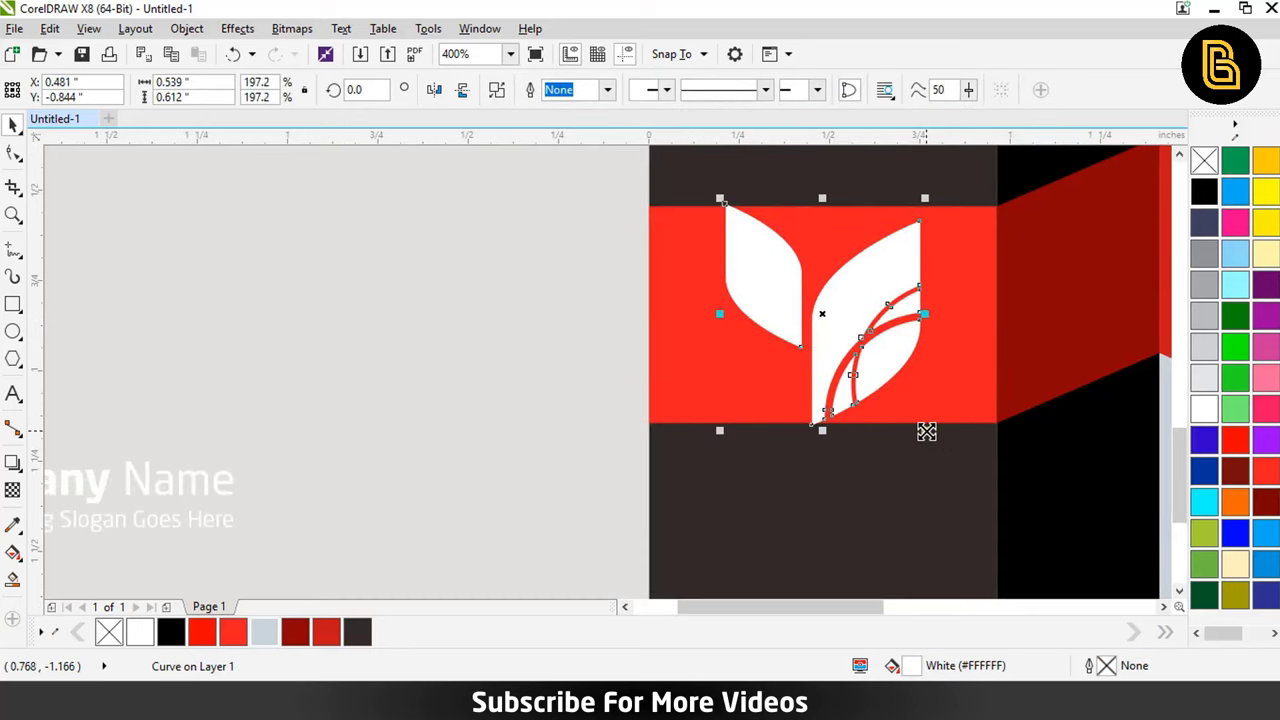
left_click_drag(924, 430, 910, 407)
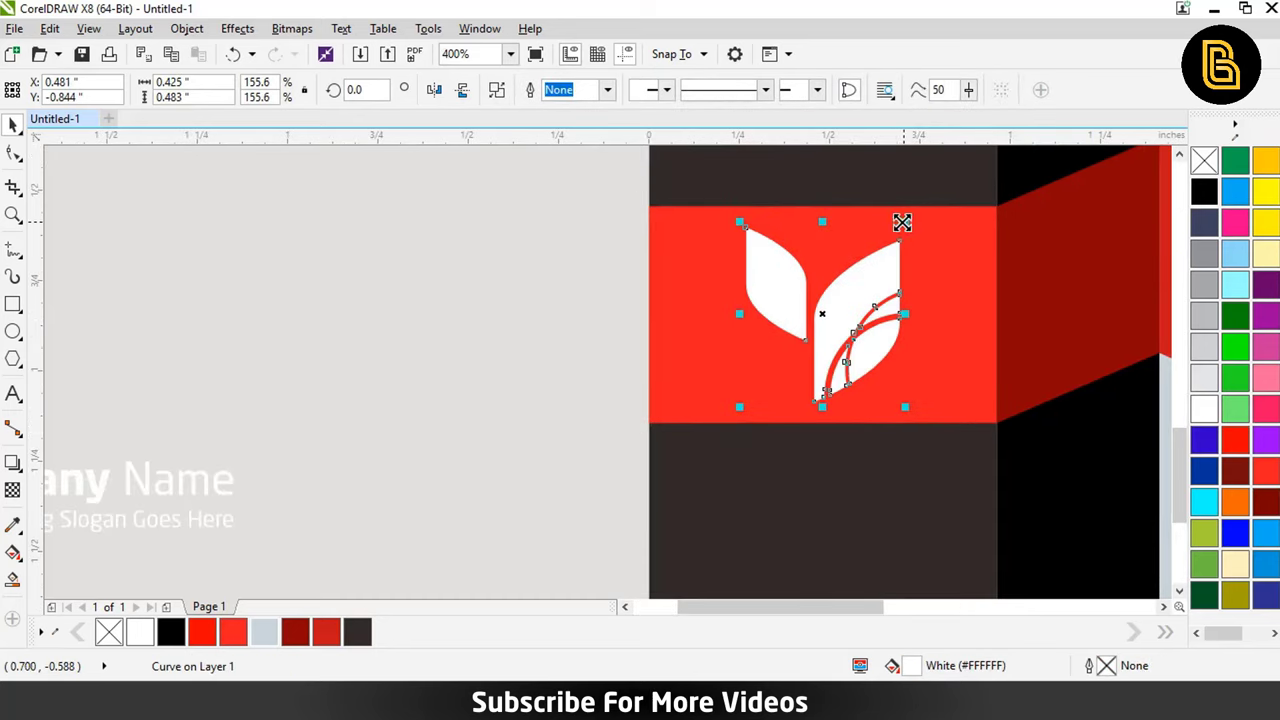
left_click_drag(902, 222, 923, 213)
left_click(937, 277, "shift")
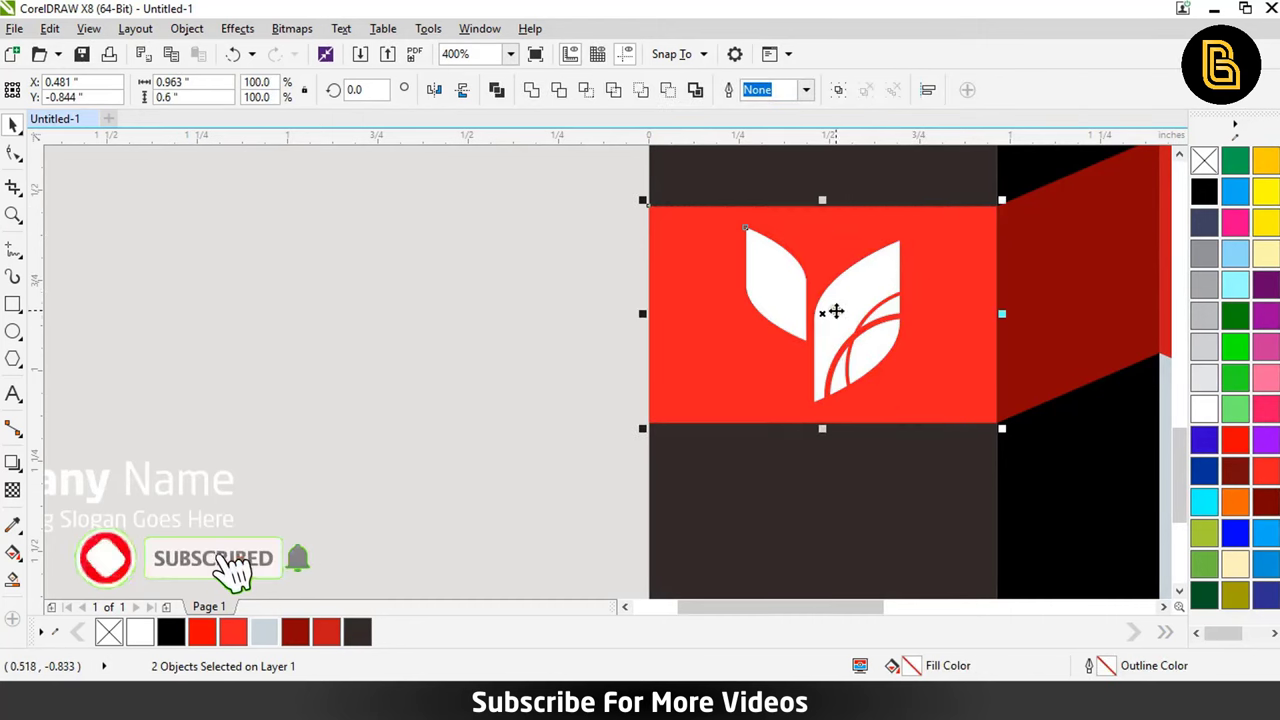
scroll(836, 311, "down", 2)
- Add the Company Name and slogan text, shrunk and centred under the logo
left_click_drag(423, 420, 816, 396)
scroll(876, 405, "up", 2)
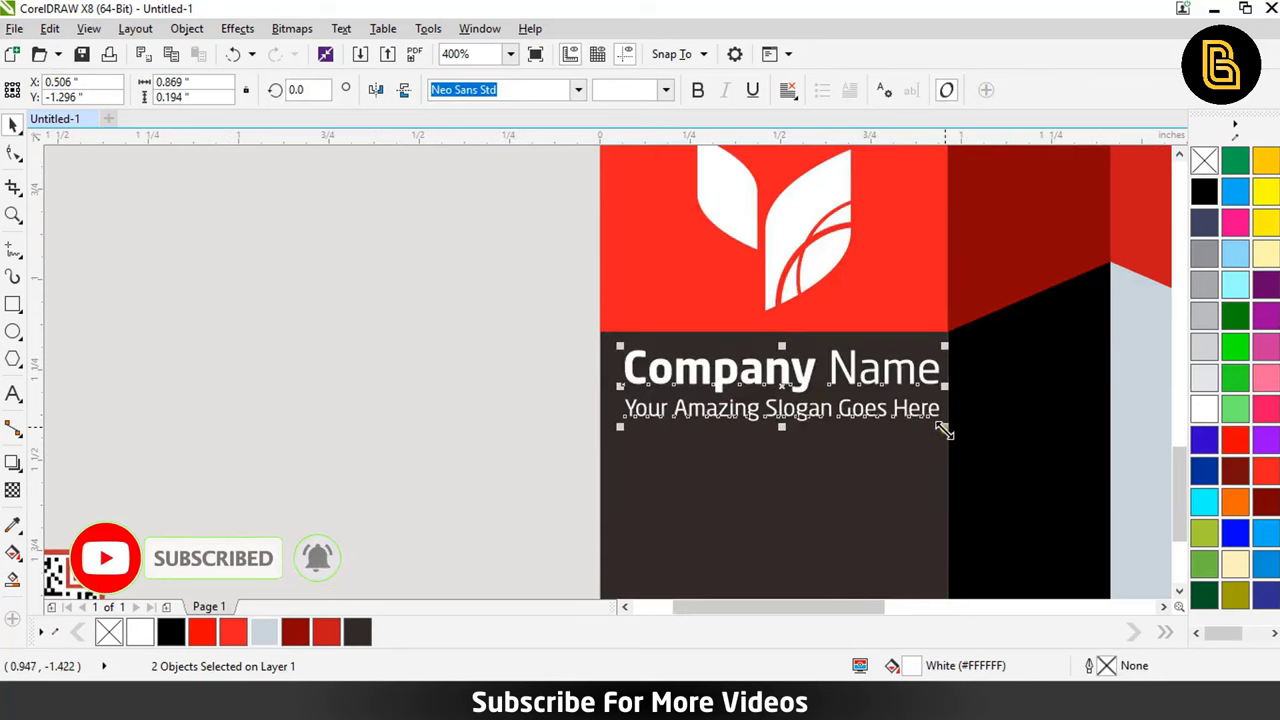
left_click_drag(944, 430, 906, 421)
key("ctrl+g")
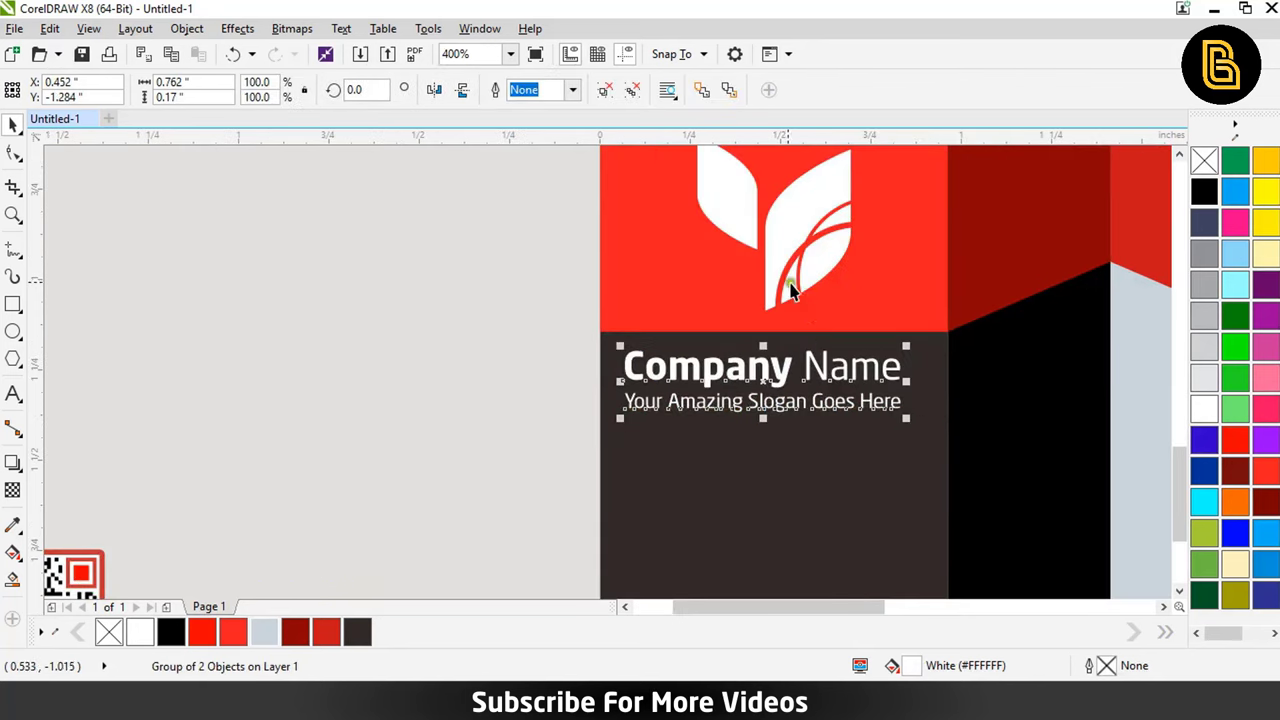
left_click(790, 290, "shift")
left_click(749, 400)
- Put the QR code low in the left panel
scroll(560, 395, "down", 2)
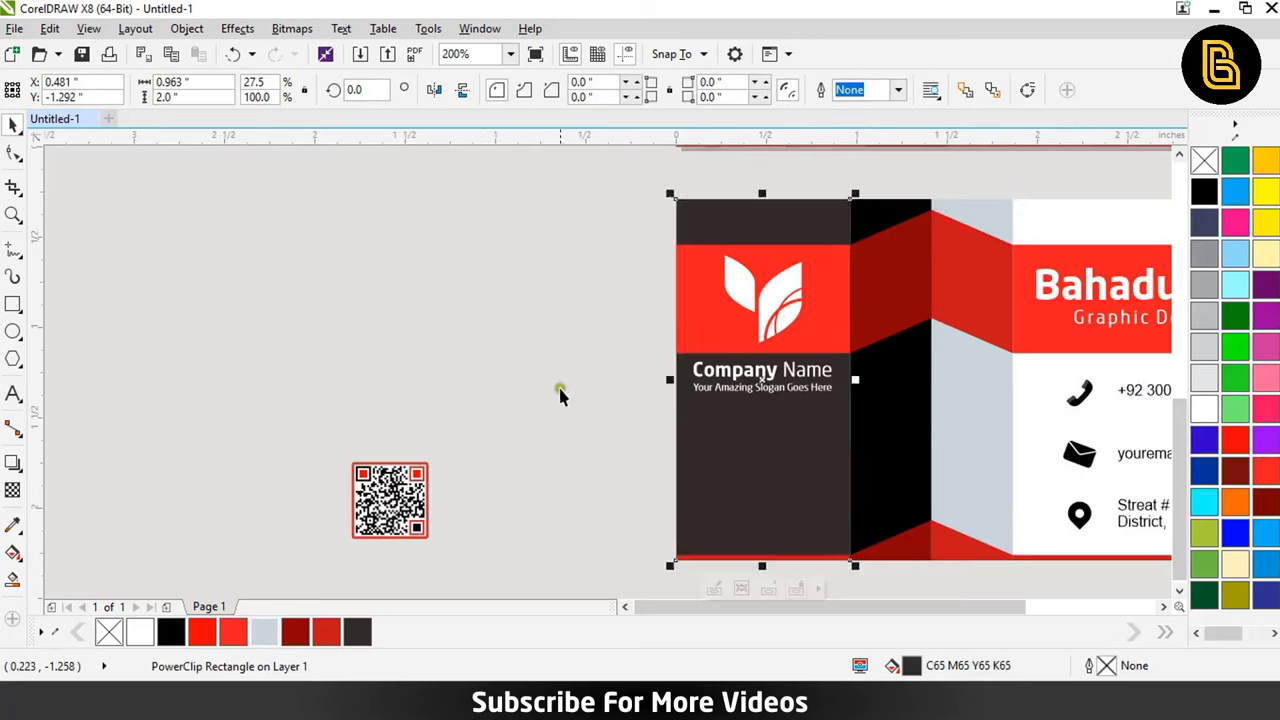
left_click_drag(349, 400, 440, 545)
left_click_drag(390, 500, 776, 488)
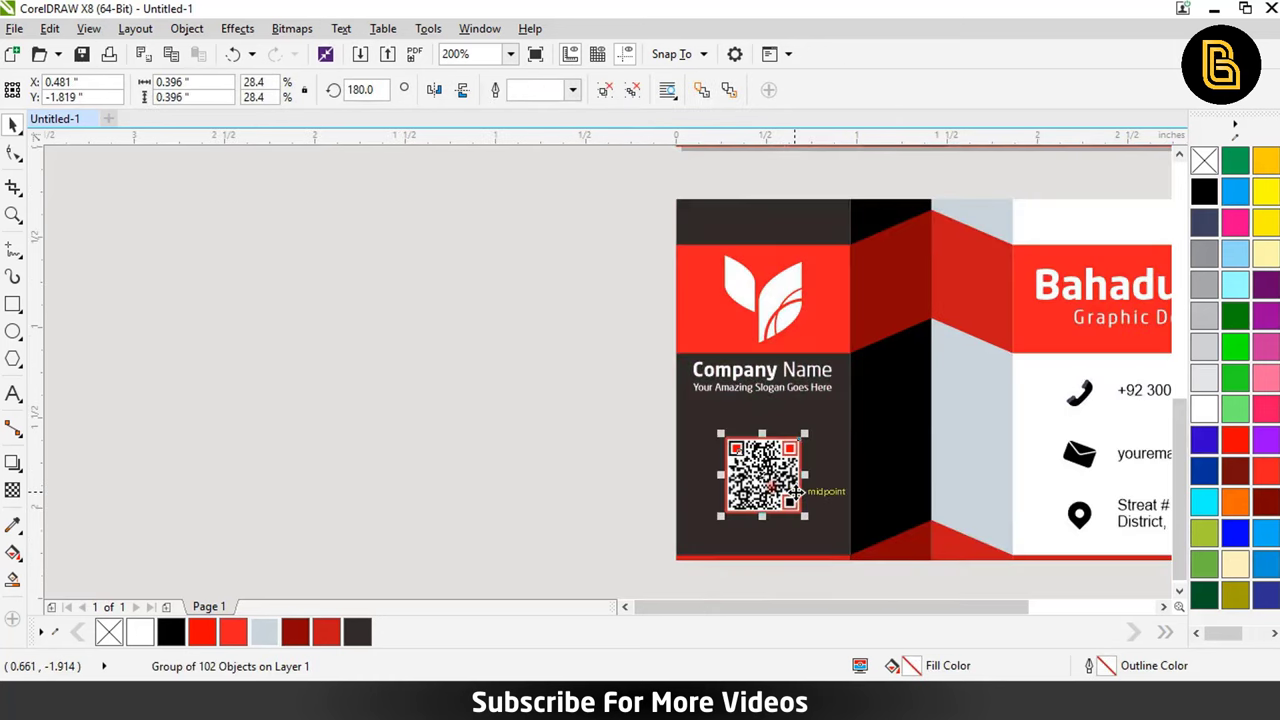
left_click(757, 397, "shift")
left_click(623, 483)
scroll(600, 490, "down", 1)
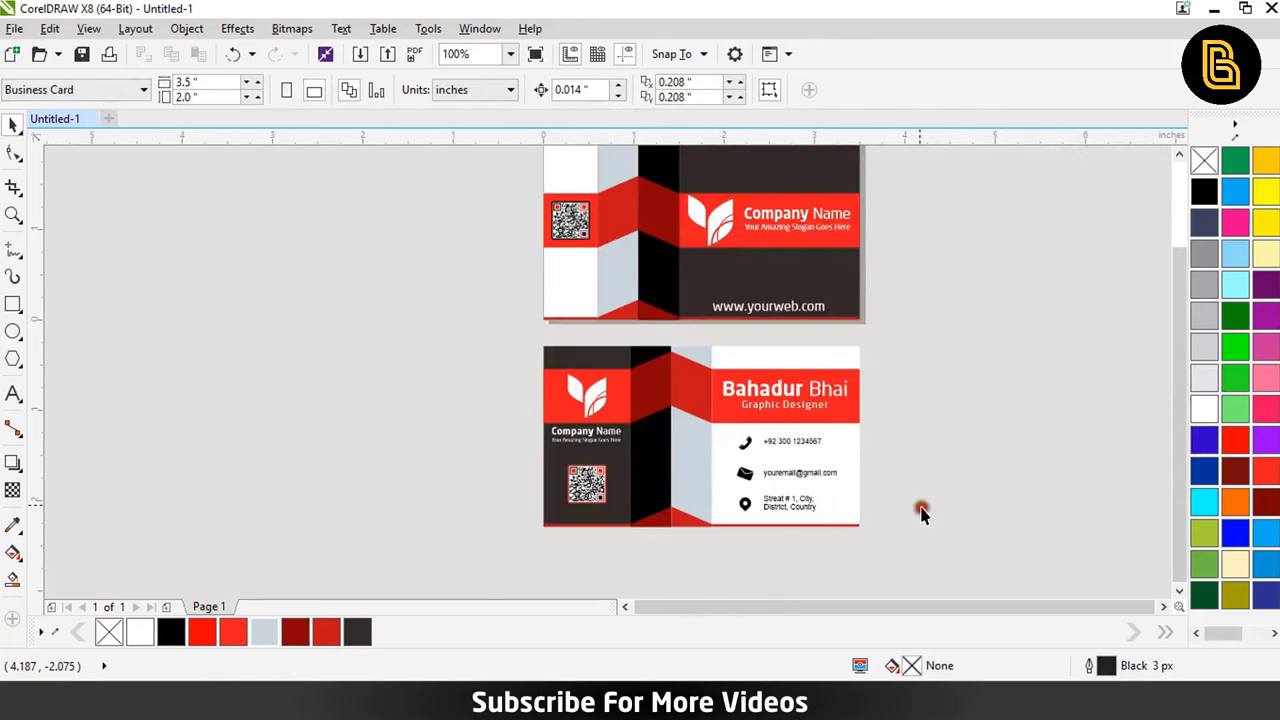
- Group the front card's parts and the back card's parts into one object each
left_click_drag(972, 250, 893, 310)
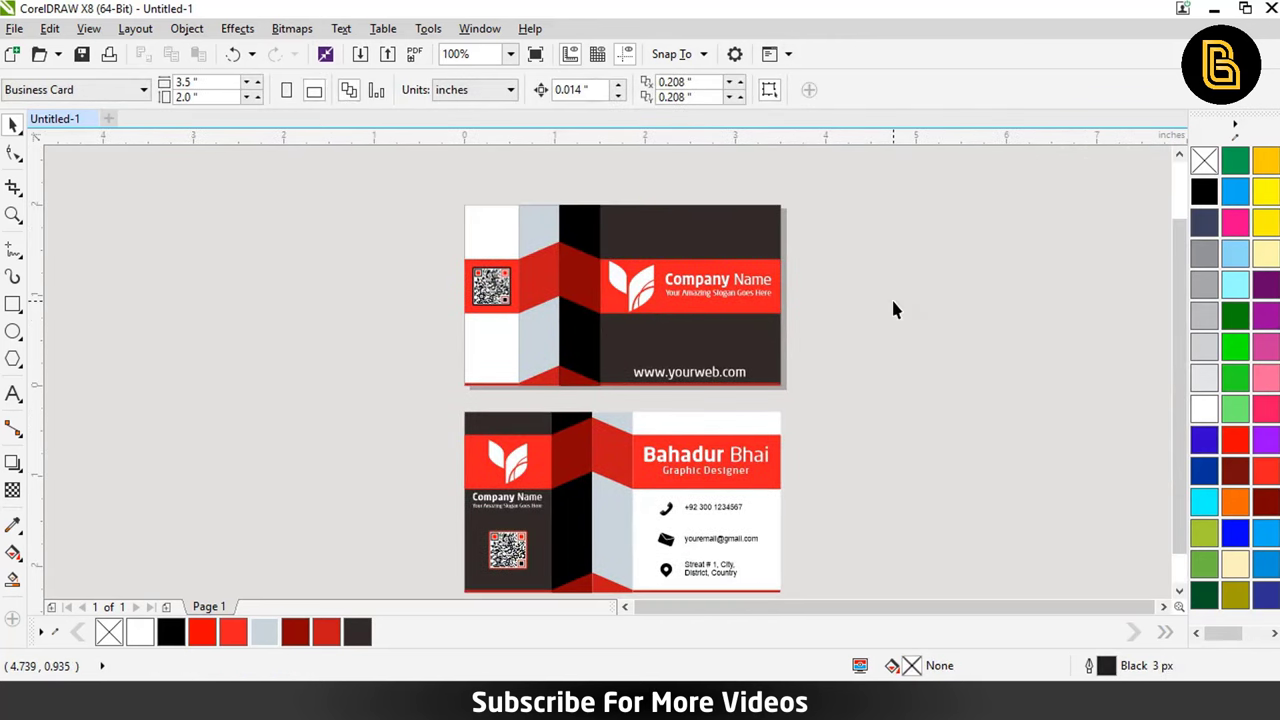
left_click_drag(863, 194, 390, 402)
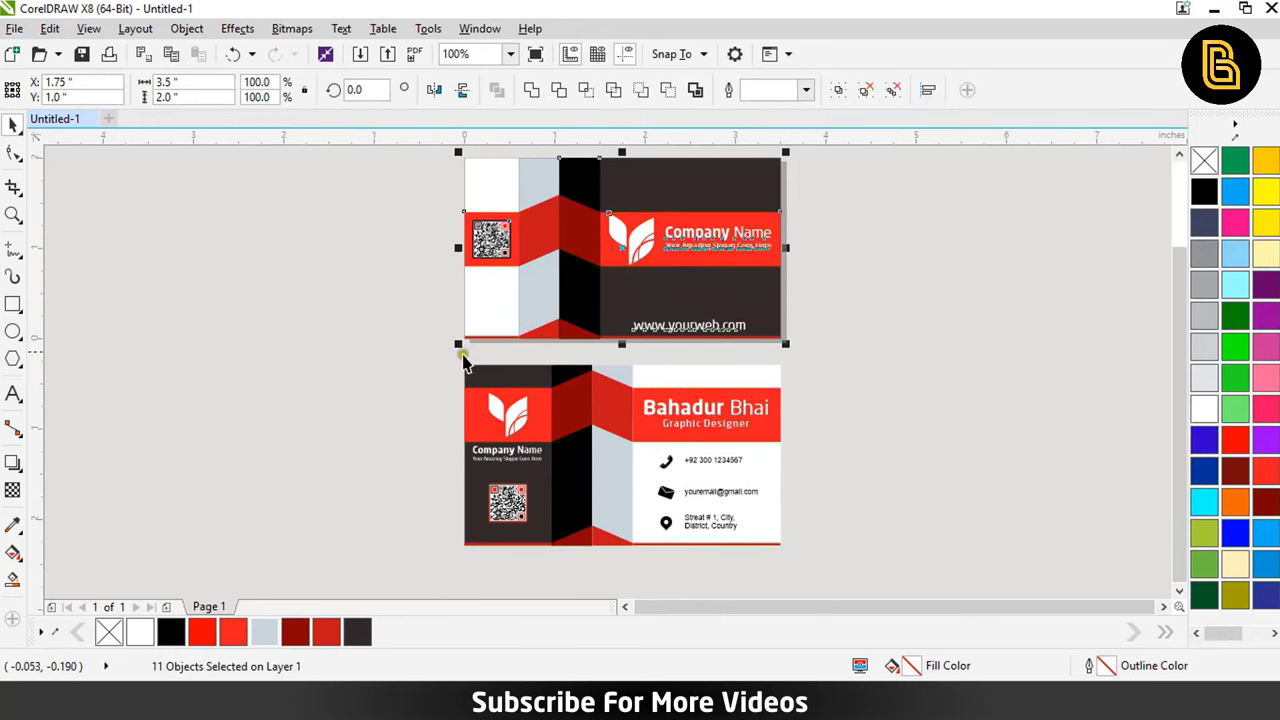
key("ctrl+g")
left_click_drag(877, 357, 360, 589)
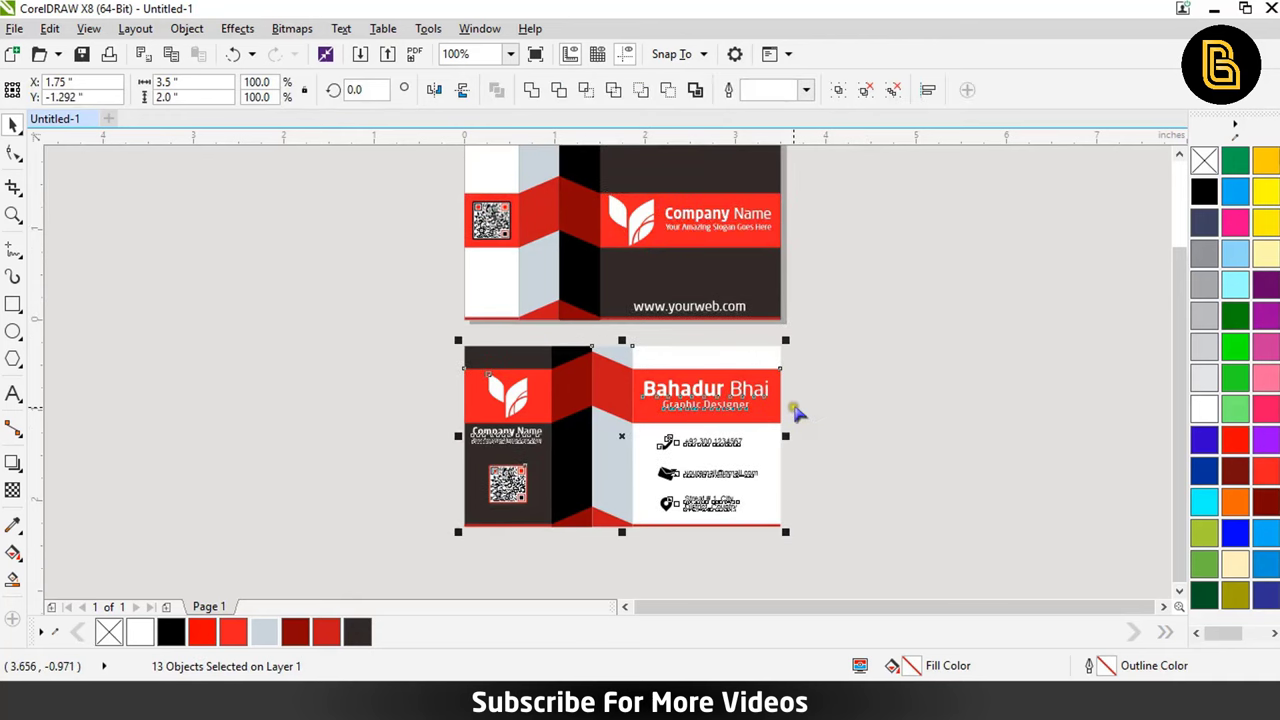
key("ctrl+g")
left_click(745, 577)
- Select both cards and view them in full-screen preview with F9
key("ctrl+a")
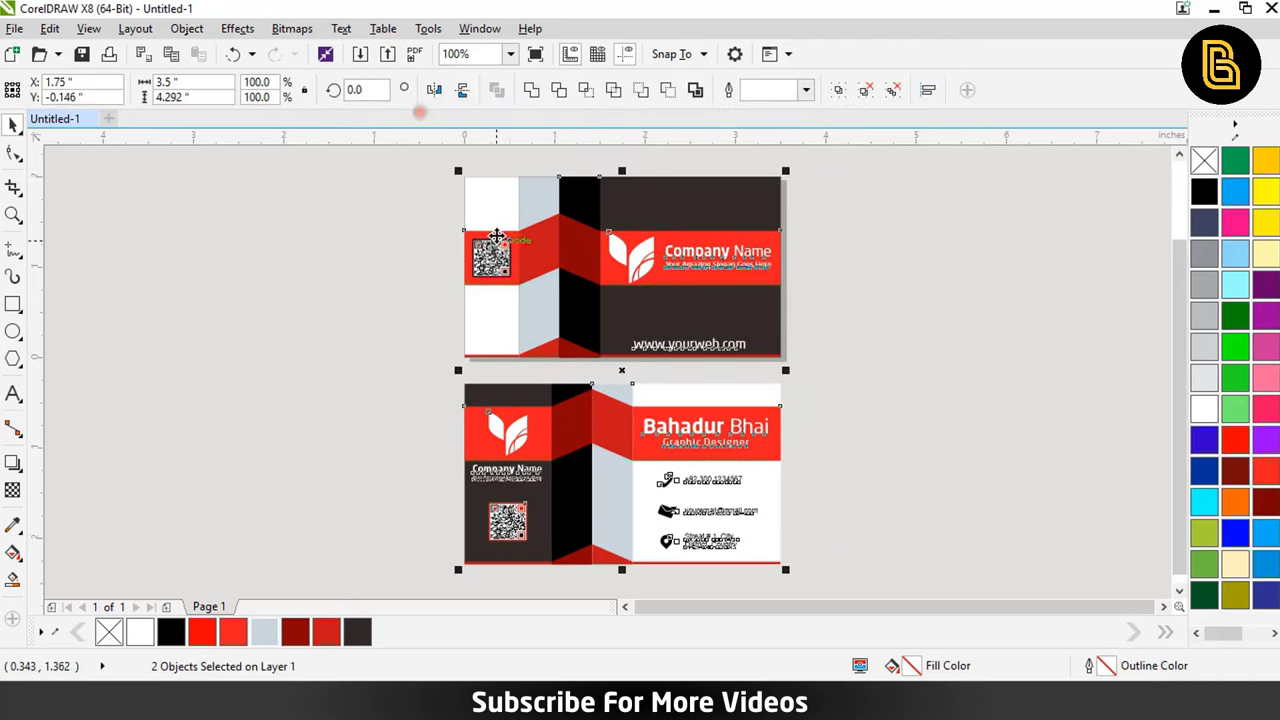
scroll(484, 240, "up", 1)
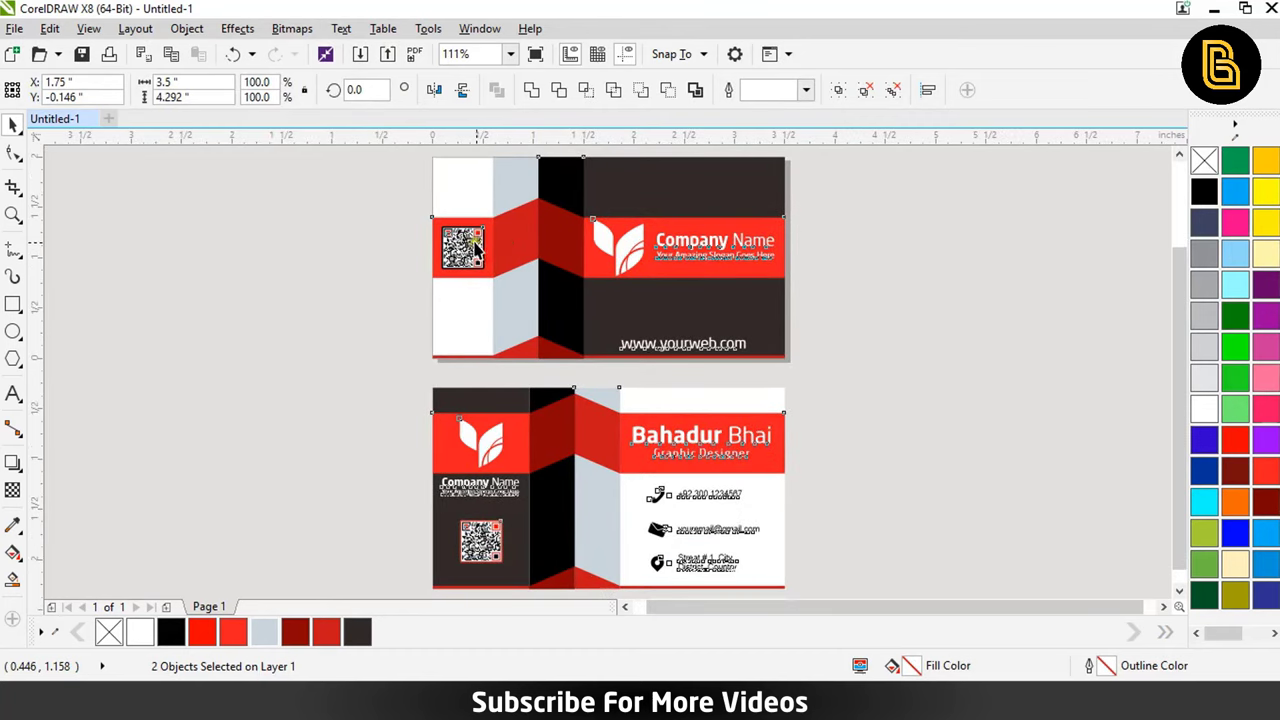
key("F9")
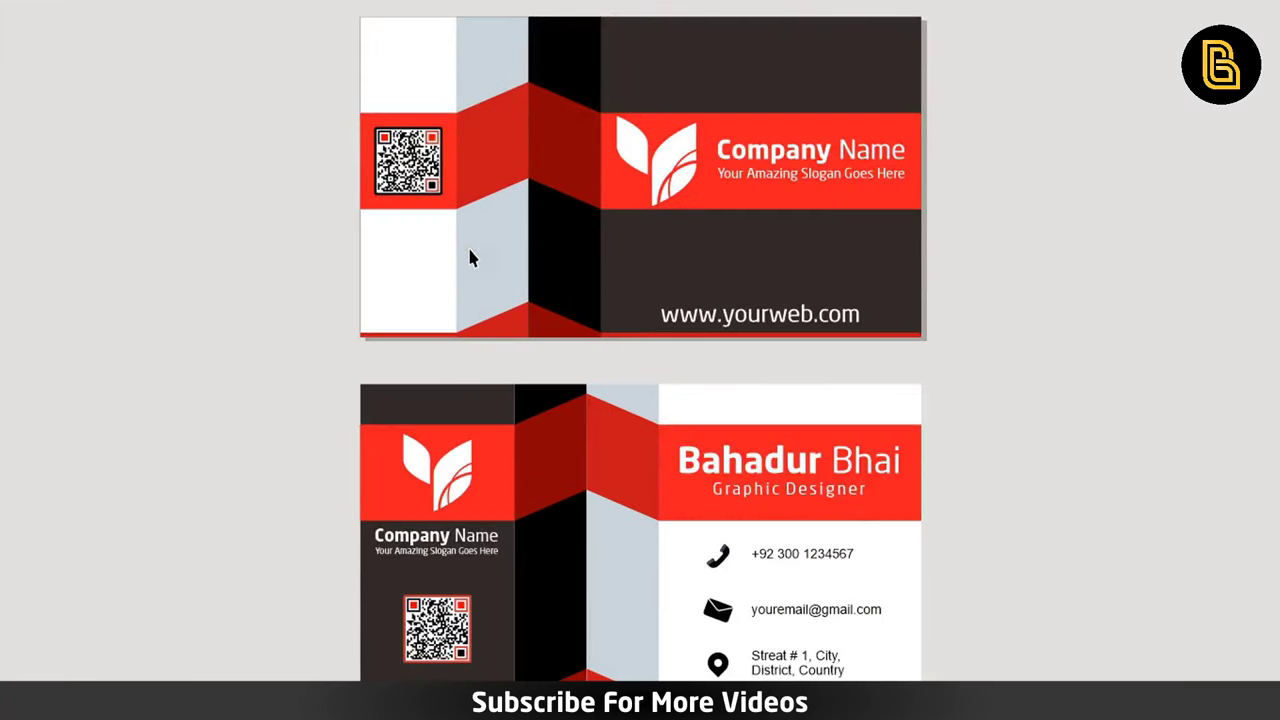